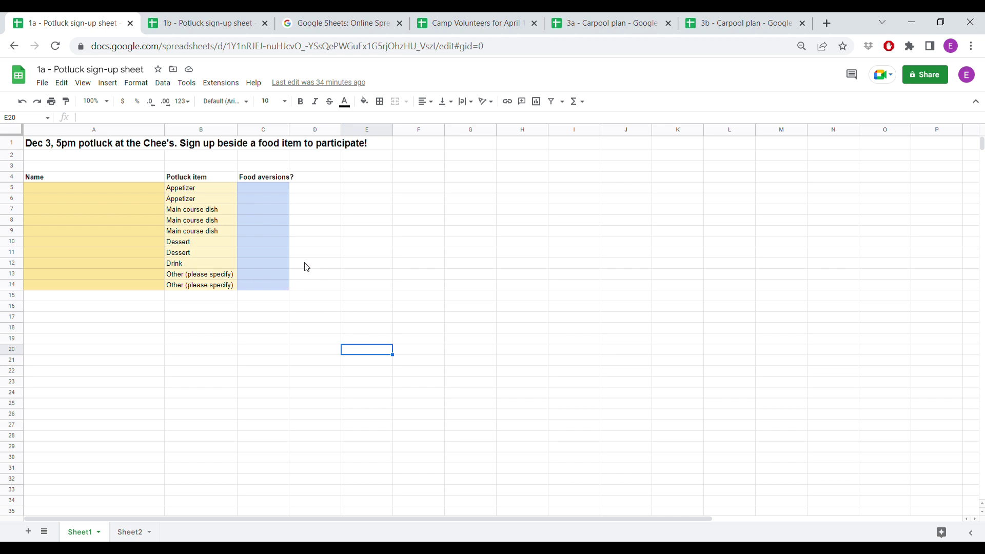
- Examine the name, potluck item and food aversions columns of the blank sign-up sheet, and open the filled-in 1b version
{"action": "left_click", "coordinate": [42, 190]}
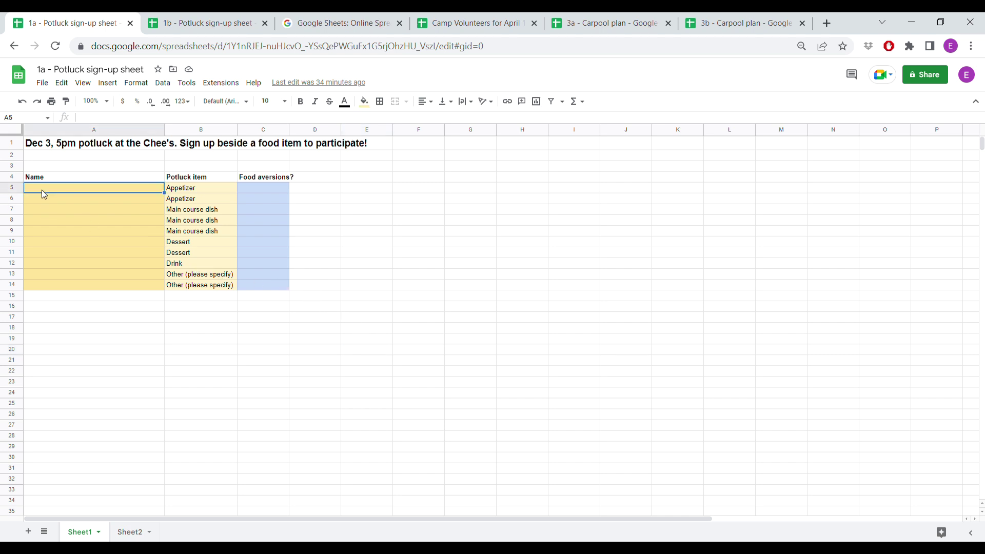
{"action": "left_click", "coordinate": [56, 210]}
{"action": "left_click", "coordinate": [88, 253]}
{"action": "left_click", "coordinate": [103, 285]}
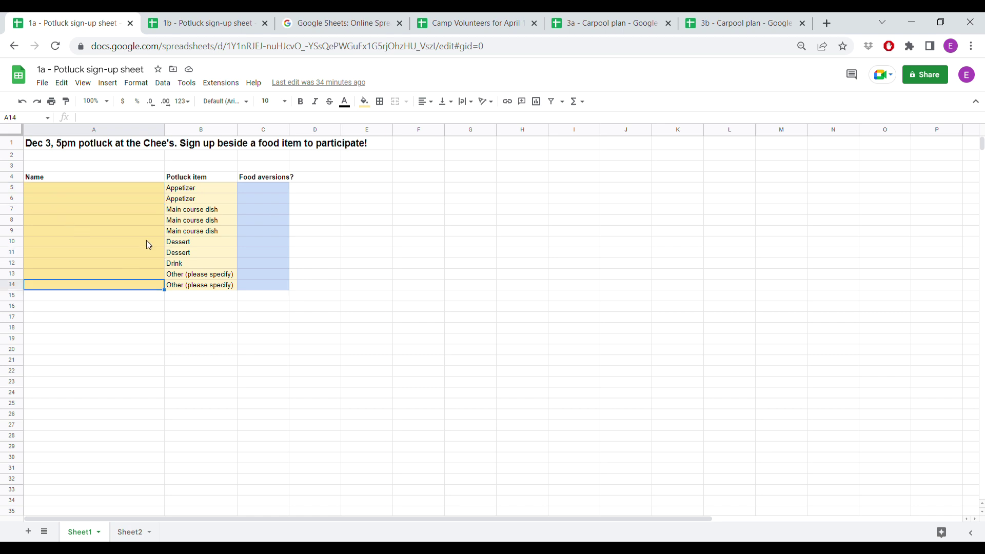
{"action": "left_click", "coordinate": [214, 191]}
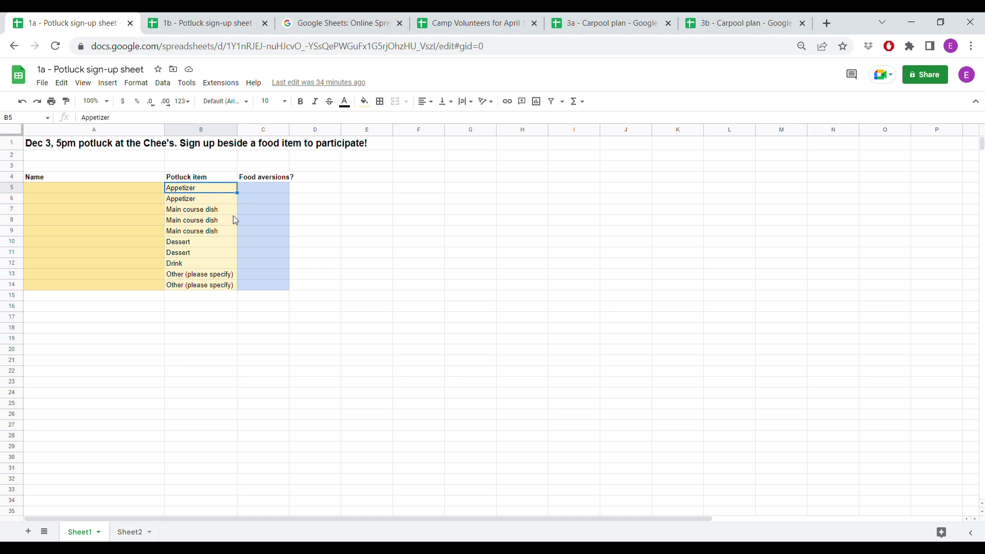
{"action": "left_click", "coordinate": [261, 190]}
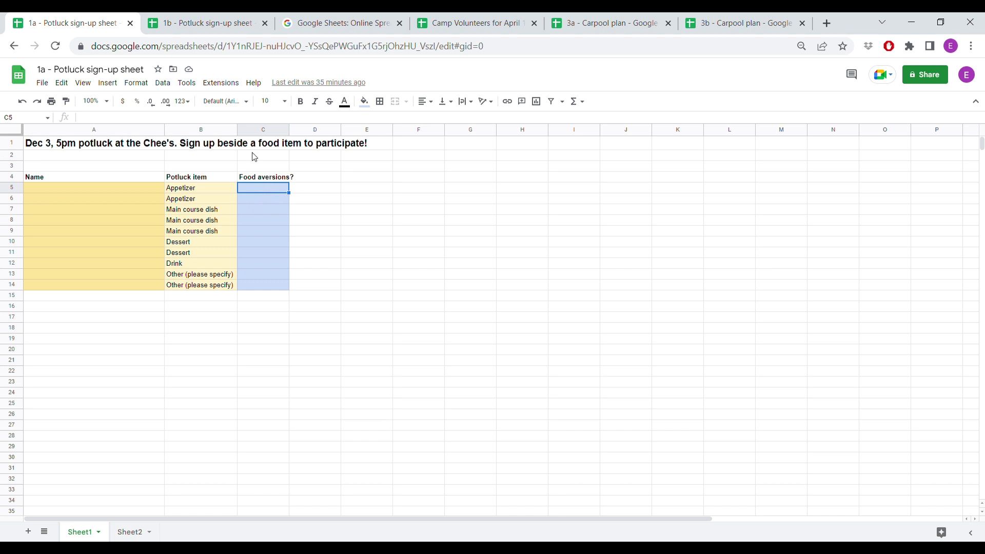
{"action": "left_click", "coordinate": [227, 20]}
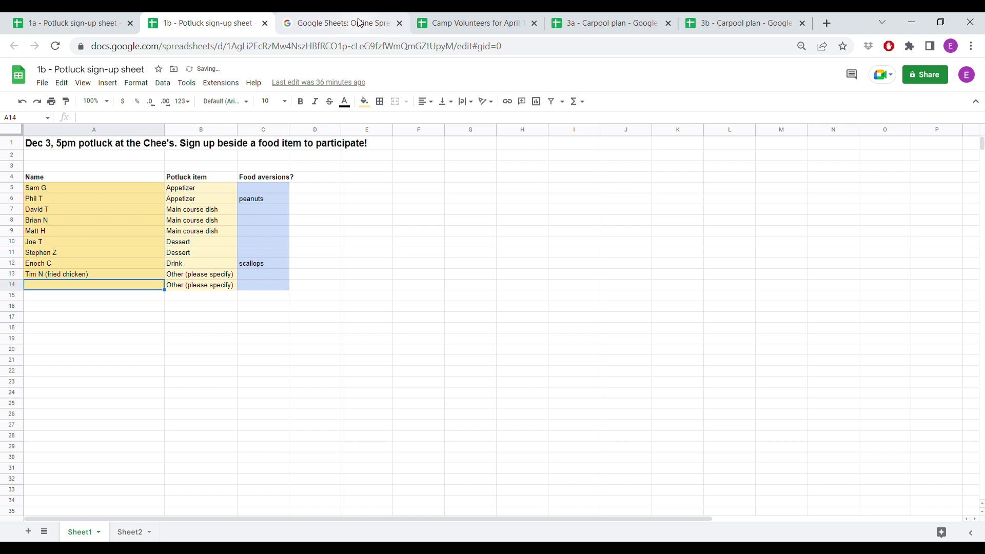
- Search Google for "google sheets" and start a blank spreadsheet from the Google Sheets site
{"action": "left_click", "coordinate": [359, 22]}
{"action": "left_click", "coordinate": [114, 47]}
{"action": "type", "text": "g"}
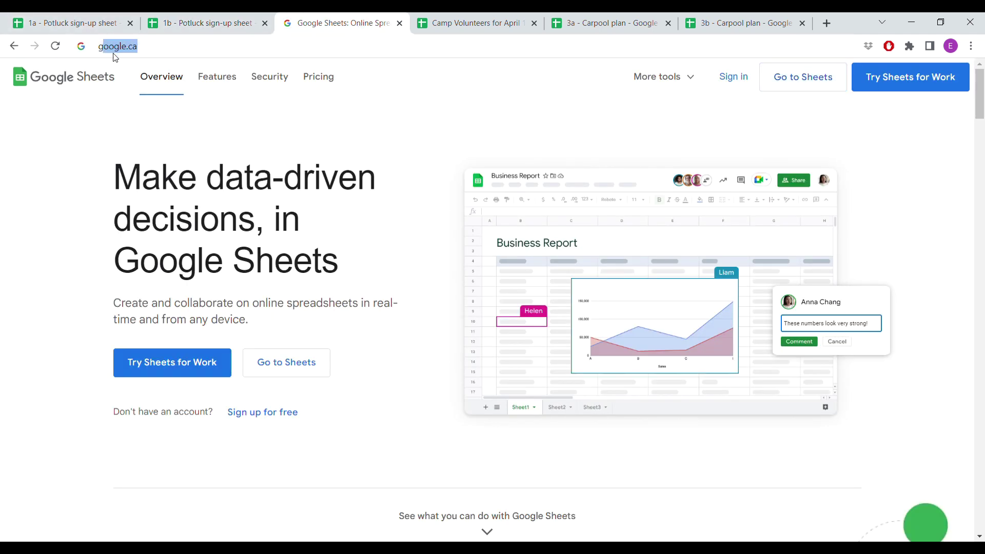
{"action": "type", "text": "oogle"}
{"action": "key", "text": "Return"}
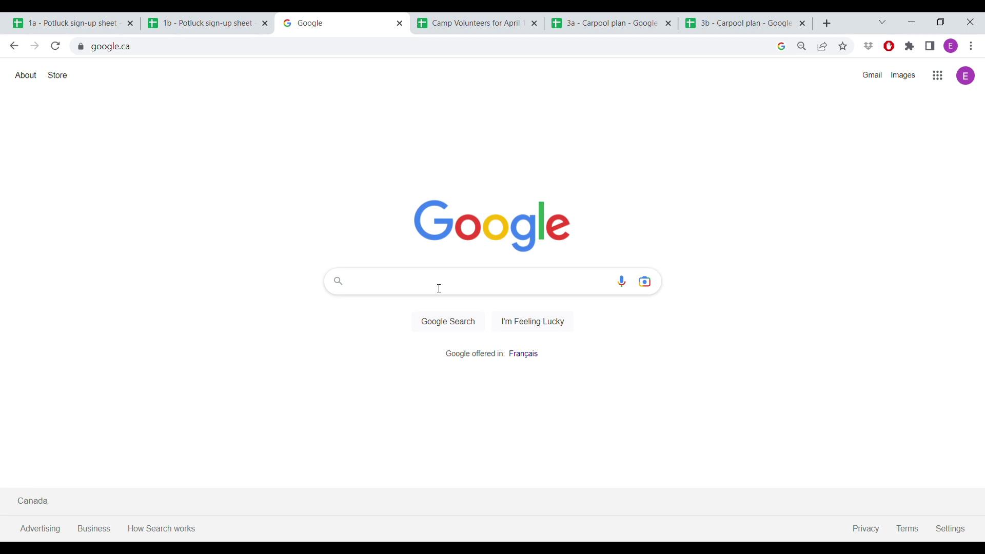
{"action": "type", "text": "google sheets"}
{"action": "key", "text": "Return"}
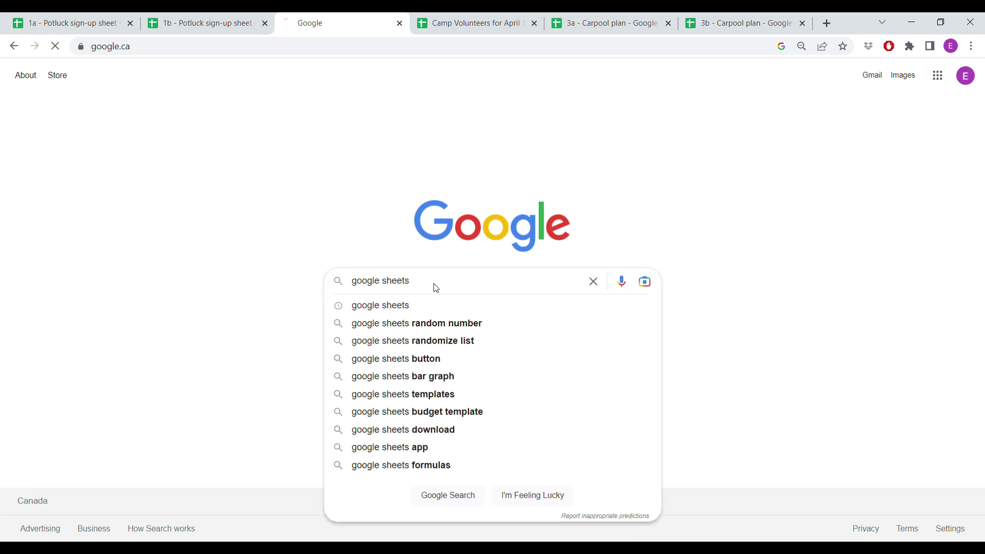
{"action": "left_click", "coordinate": [290, 203]}
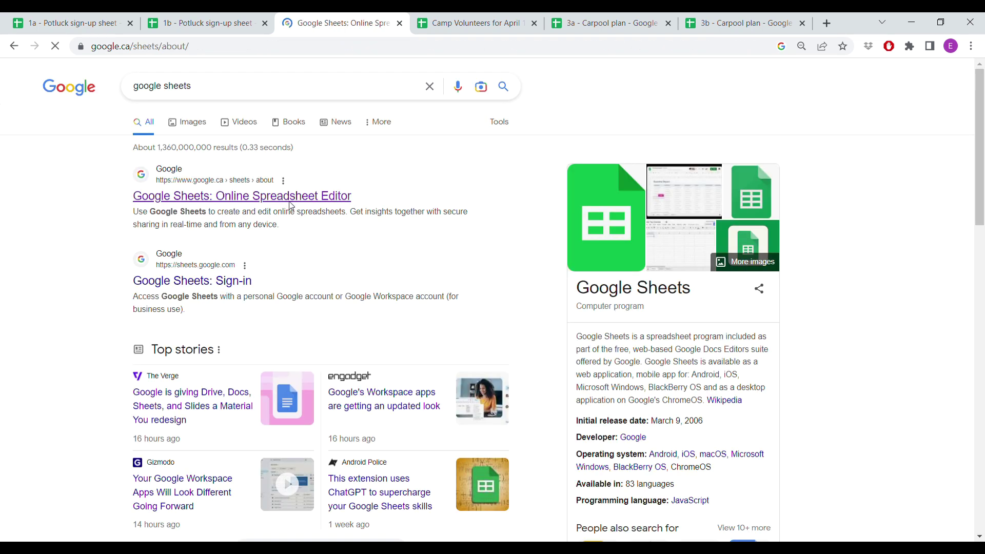
{"action": "left_click", "coordinate": [808, 74]}
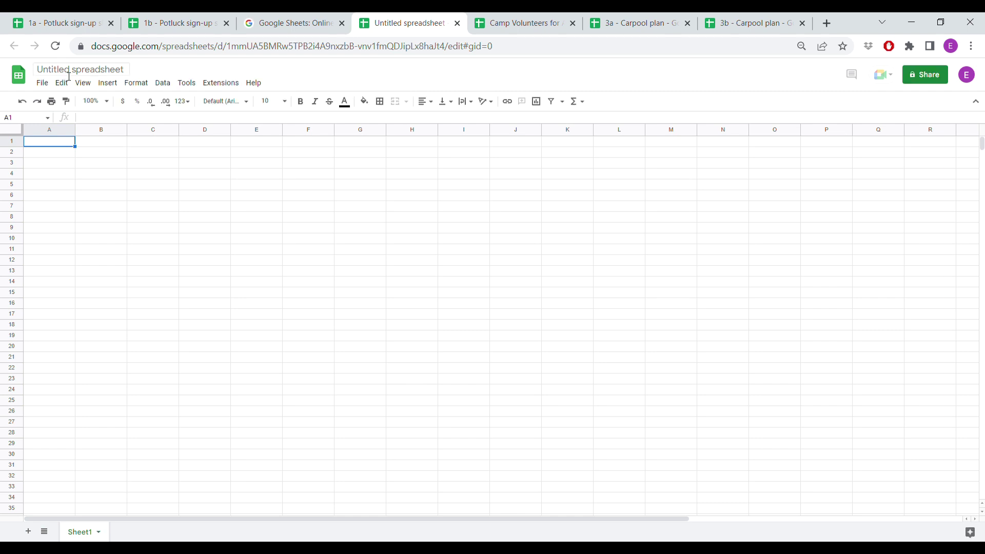
- Rename the spreadsheet as "Potluck for February 24, 2023"
{"action": "left_click", "coordinate": [70, 75]}
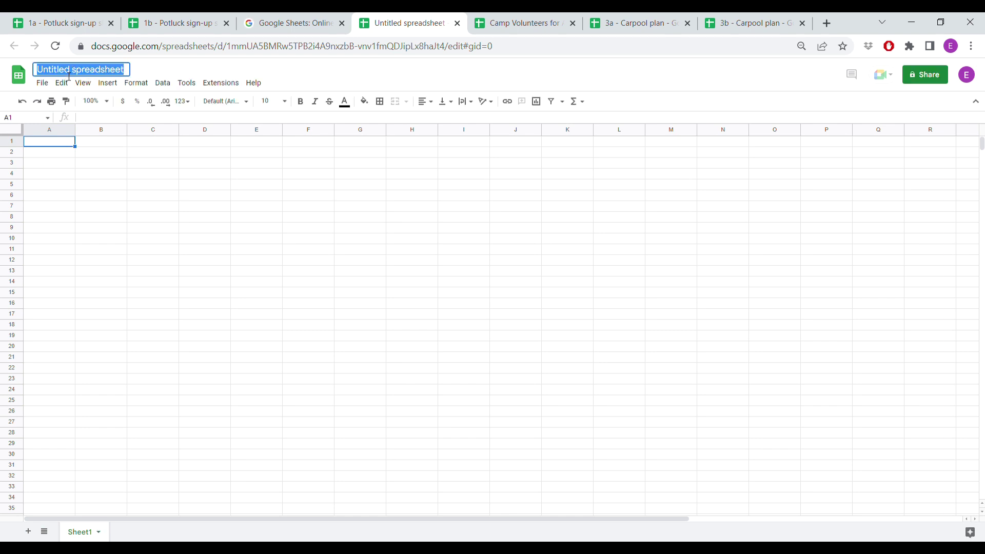
{"action": "type", "text": "Potluck f"}
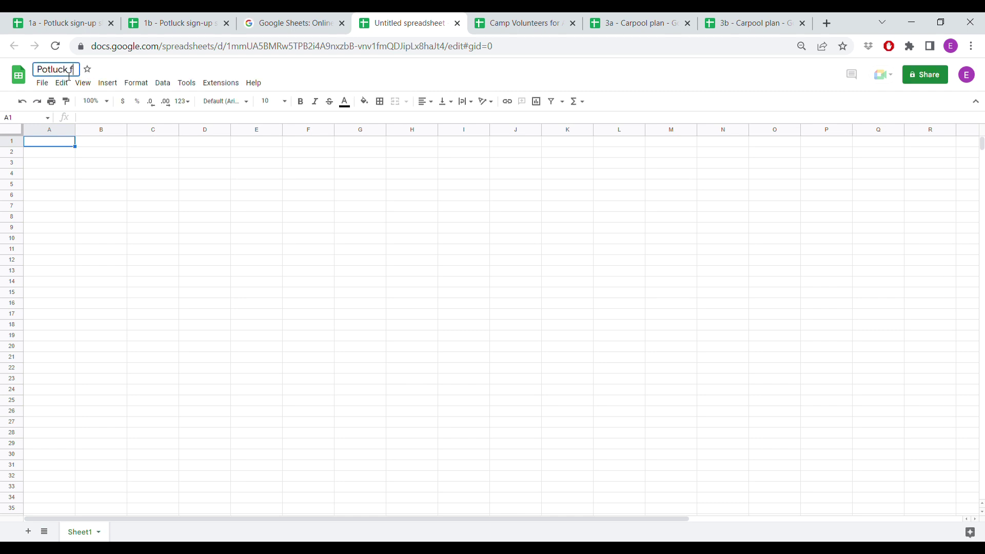
{"action": "type", "text": "or February 24, 2023"}
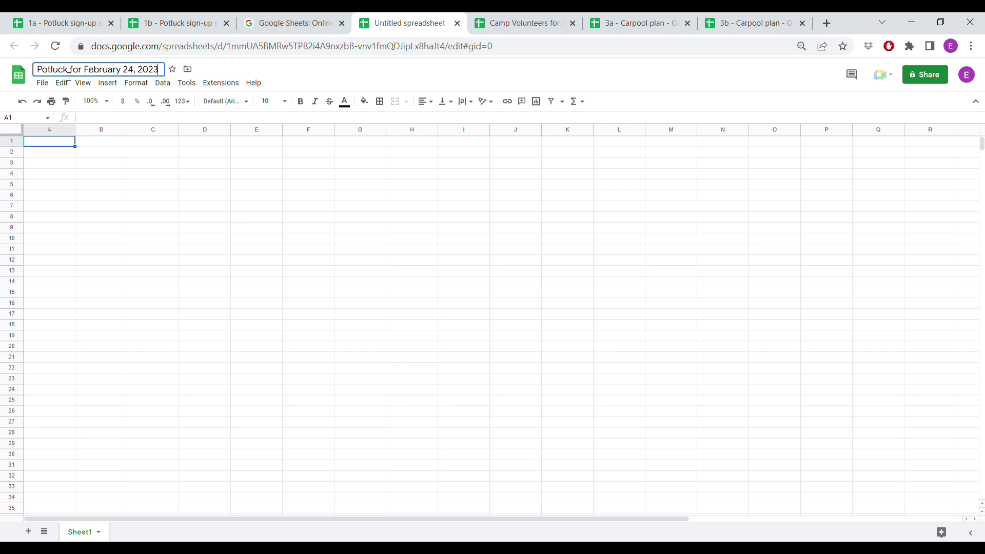
{"action": "key", "text": "Return"}
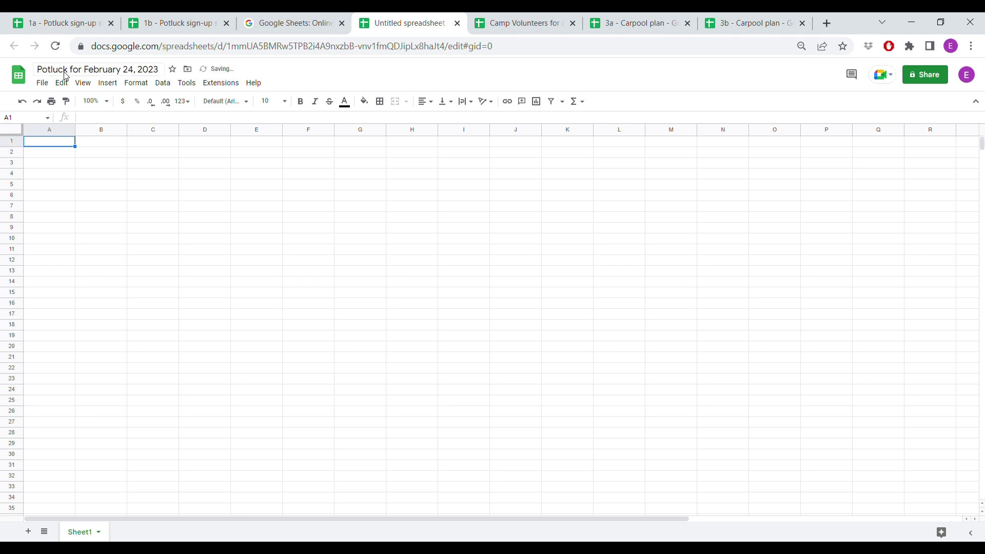
- Enter the heading "Sign up your name below!" in cell A1
{"action": "type", "text": "Sign"}
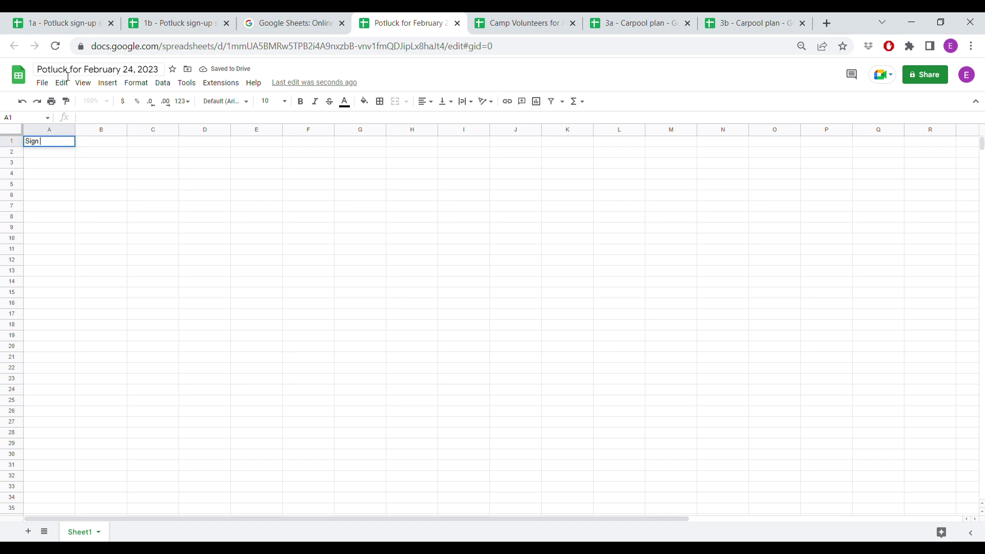
{"action": "type", "text": " up your name below"}
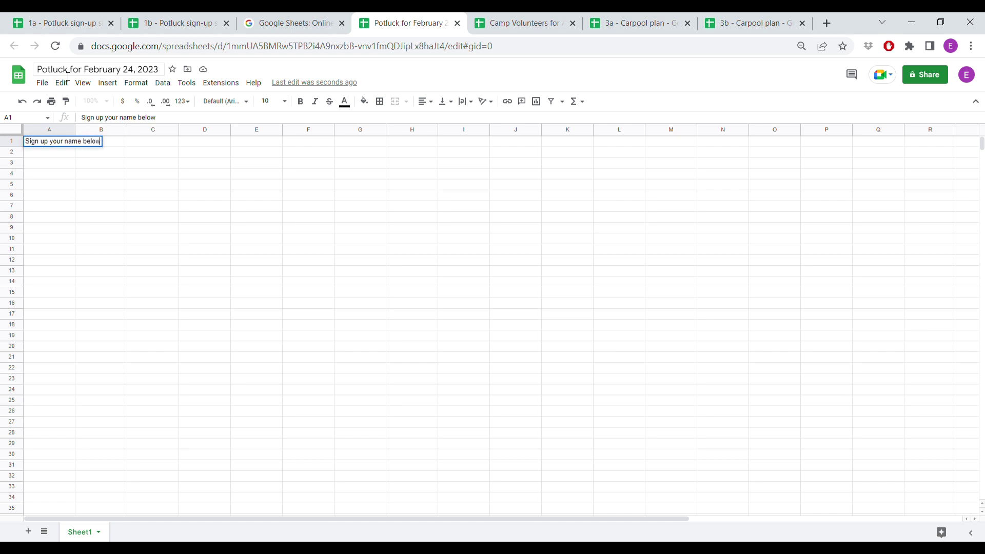
{"action": "type", "text": "!"}
{"action": "key", "text": "Return"}
{"action": "key", "text": "Down"}
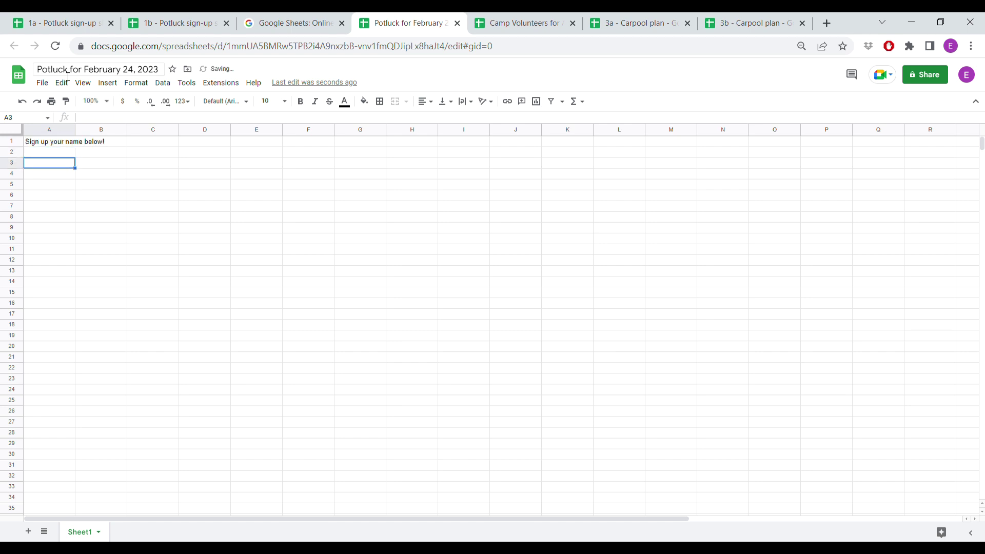
- Enter the column headers Name, Food item and Food aversions in cells A3 to C3
{"action": "type", "text": "Name"}
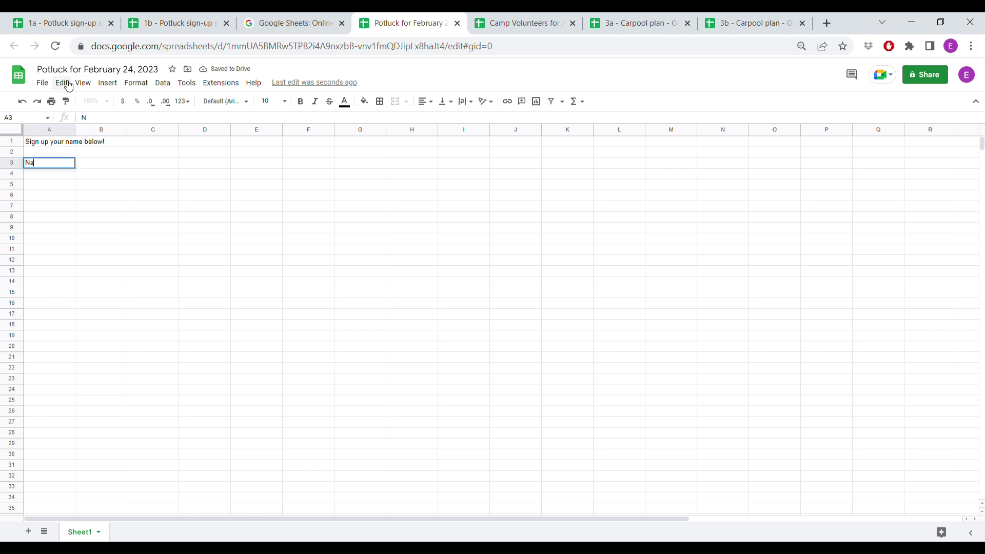
{"action": "key", "text": "Tab"}
{"action": "type", "text": "Food item"}
{"action": "key", "text": "Return"}
{"action": "key", "text": "Up"}
{"action": "key", "text": "Right"}
{"action": "key", "text": "Right"}
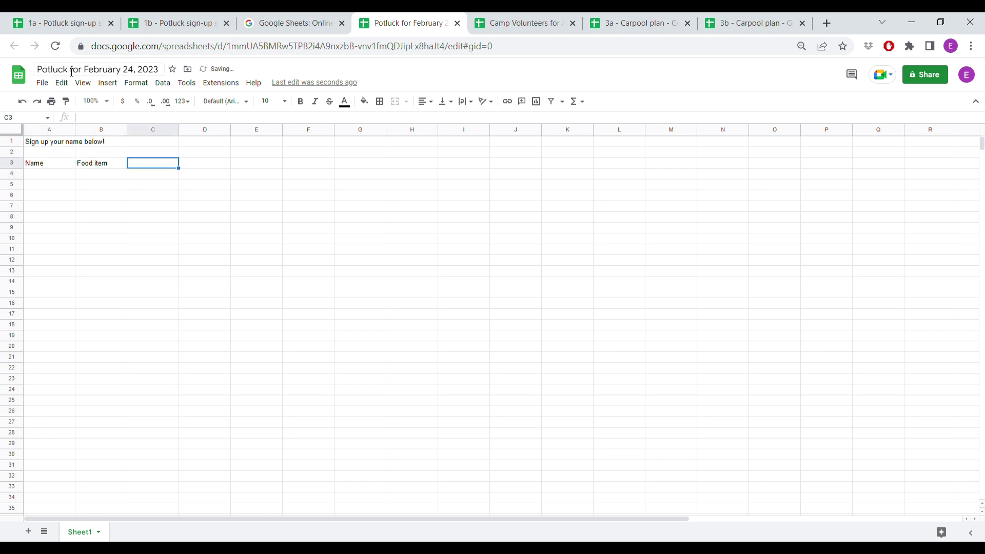
{"action": "type", "text": "Food aversions"}
{"action": "key", "text": "Return"}
- Make the three column headers in A3:C3 bold
{"action": "key", "text": "Left"}
{"action": "key", "text": "Up"}
{"action": "key", "text": "Left"}
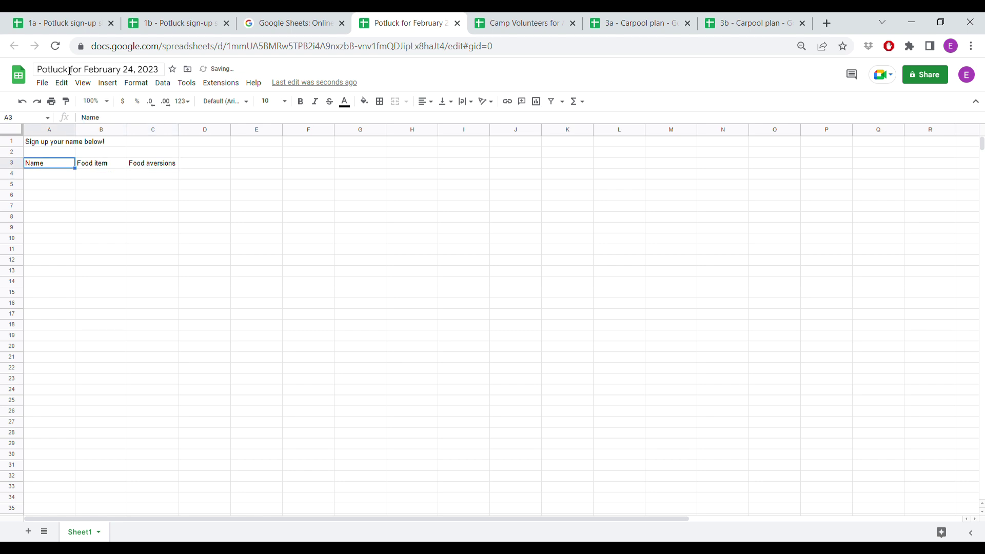
{"action": "key", "text": "shift+Right"}
{"action": "key", "text": "shift+Right"}
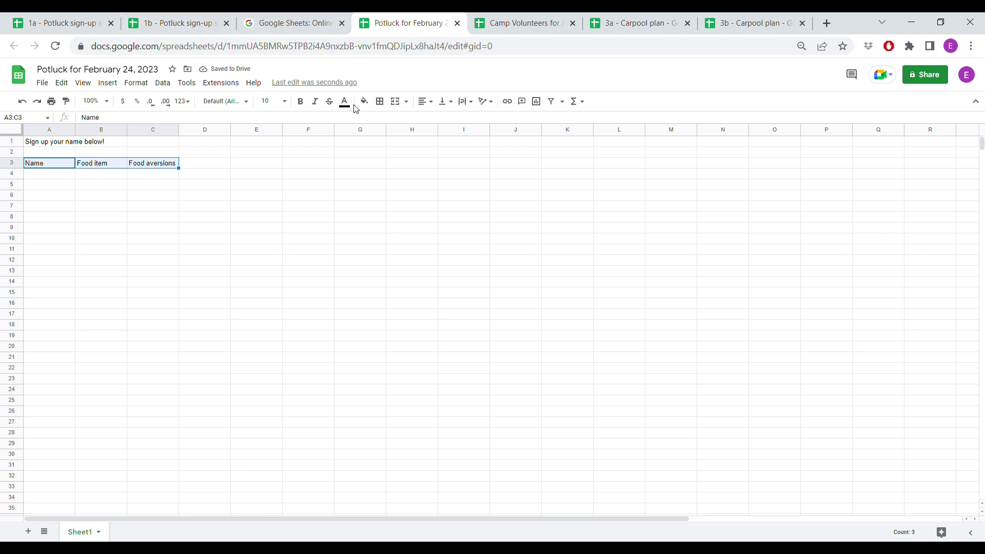
{"action": "left_click", "coordinate": [308, 106]}
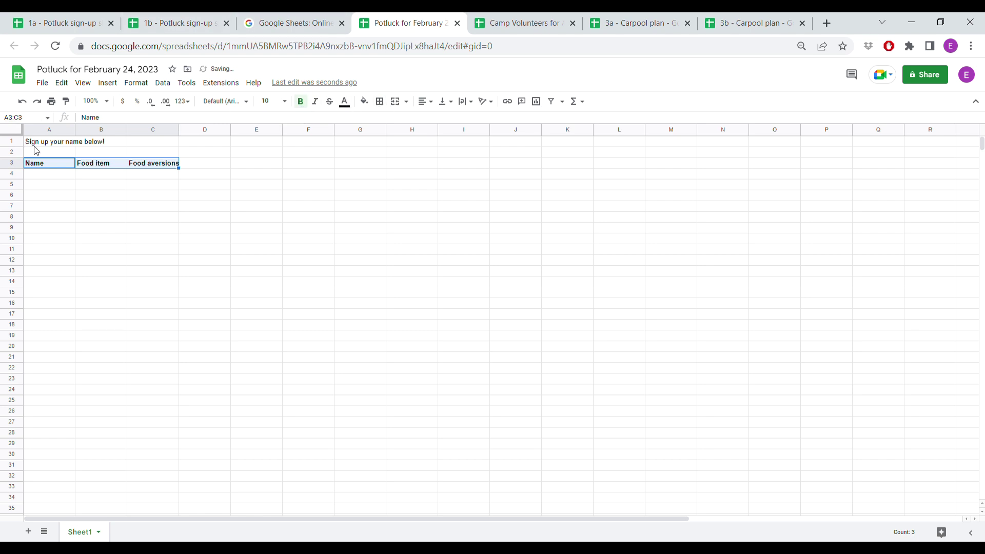
- Set the font size of the heading in A1 to 24
{"action": "left_click", "coordinate": [35, 145]}
{"action": "left_click", "coordinate": [285, 102]}
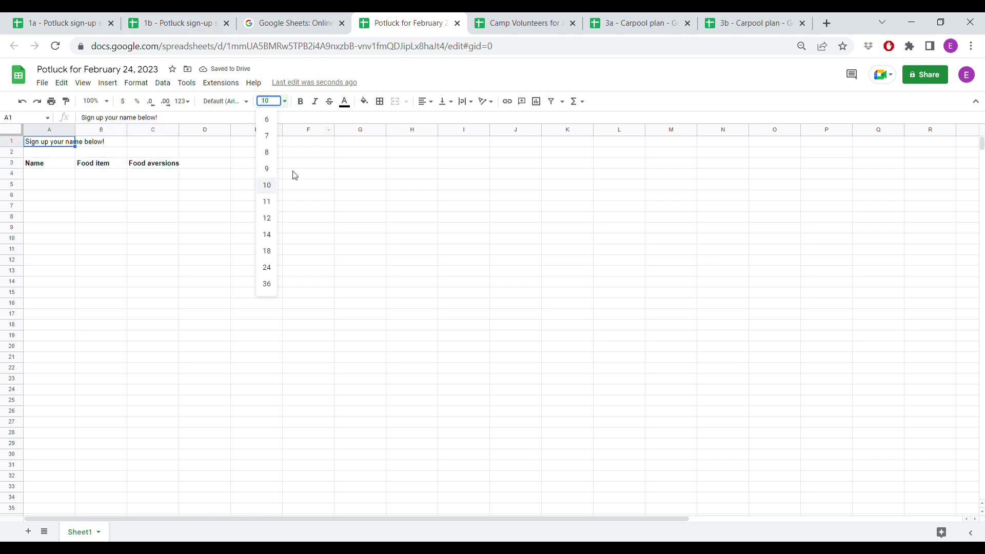
{"action": "left_click", "coordinate": [266, 266]}
{"action": "left_click", "coordinate": [208, 270]}
- Fill cells A4:A12 under the Name header with the palest yellow
{"action": "left_click", "coordinate": [48, 185]}
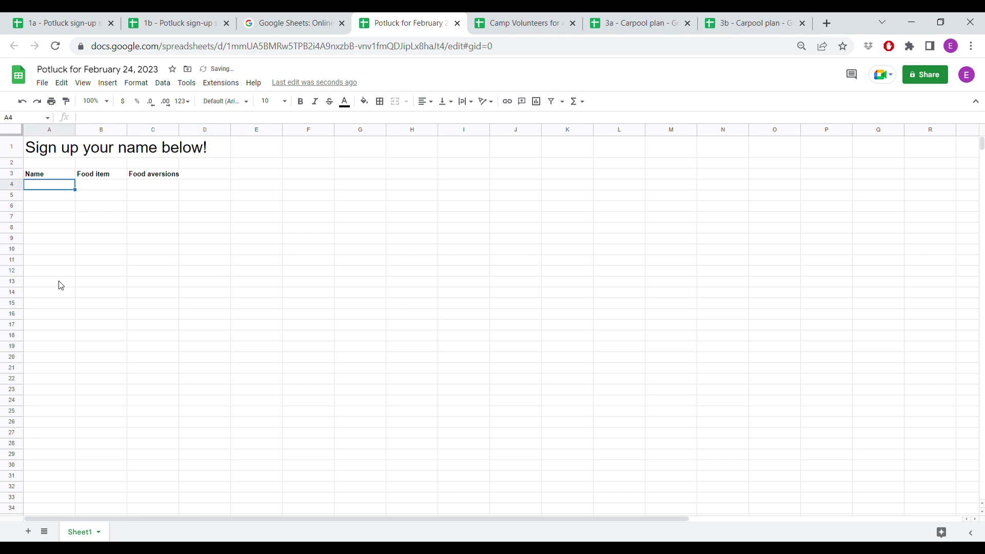
{"action": "left_click", "coordinate": [61, 276], "text": "shift"}
{"action": "left_click", "coordinate": [365, 101]}
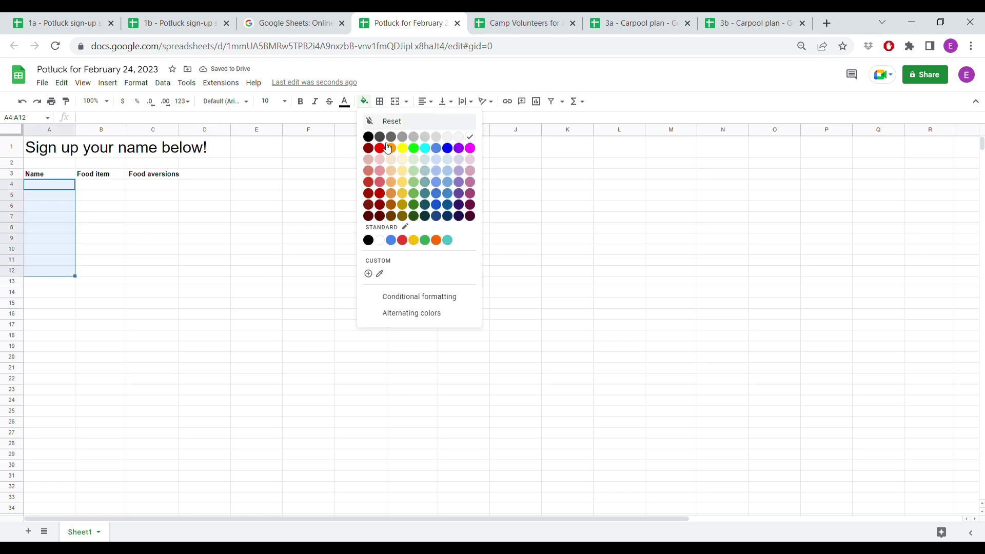
{"action": "left_click", "coordinate": [402, 159]}
- Fill cells B4:B12 under the Food item header with a deeper yellow than the Name column
{"action": "left_click", "coordinate": [103, 185]}
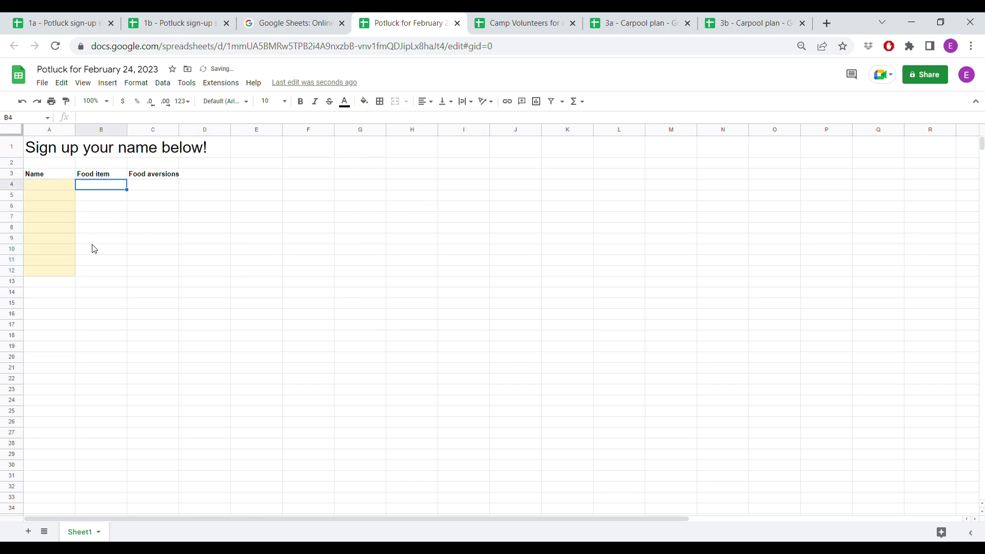
{"action": "left_click", "coordinate": [103, 276], "text": "shift"}
{"action": "left_click", "coordinate": [364, 101]}
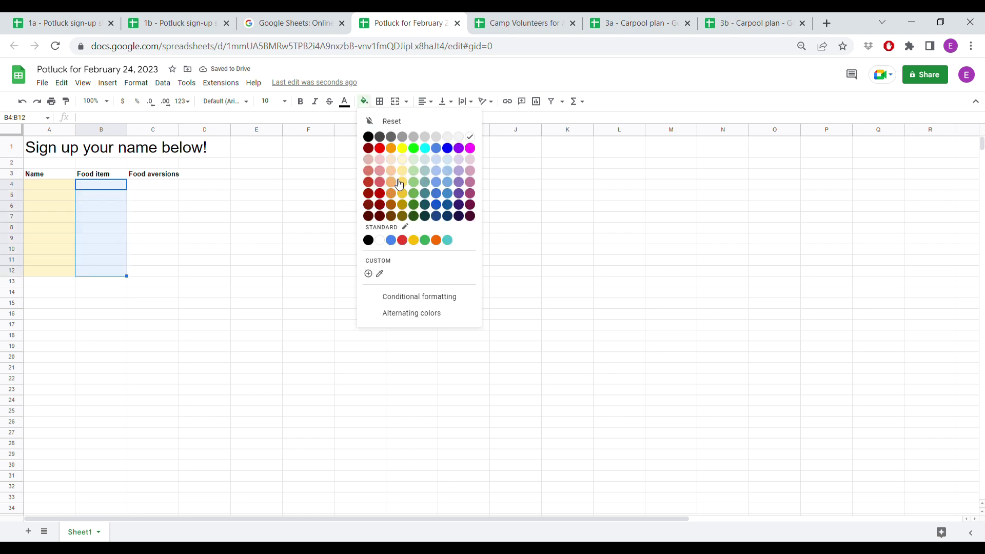
{"action": "left_click", "coordinate": [403, 181]}
- Fill cells C4:C12 under the Food aversions header with a pale blue
{"action": "left_click", "coordinate": [170, 186]}
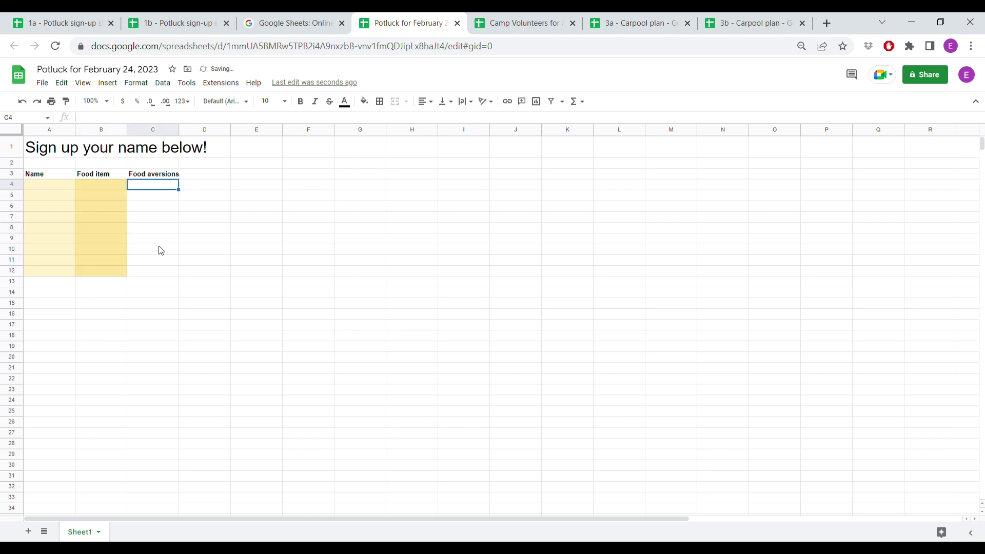
{"action": "left_click", "coordinate": [155, 273], "text": "shift"}
{"action": "left_click", "coordinate": [365, 101]}
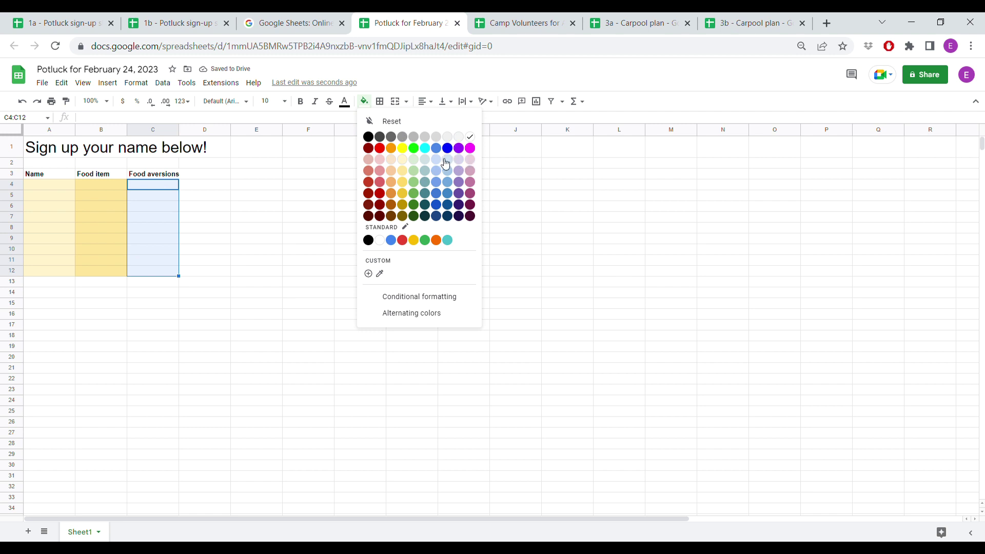
{"action": "left_click", "coordinate": [447, 160]}
{"action": "left_click", "coordinate": [205, 228]}
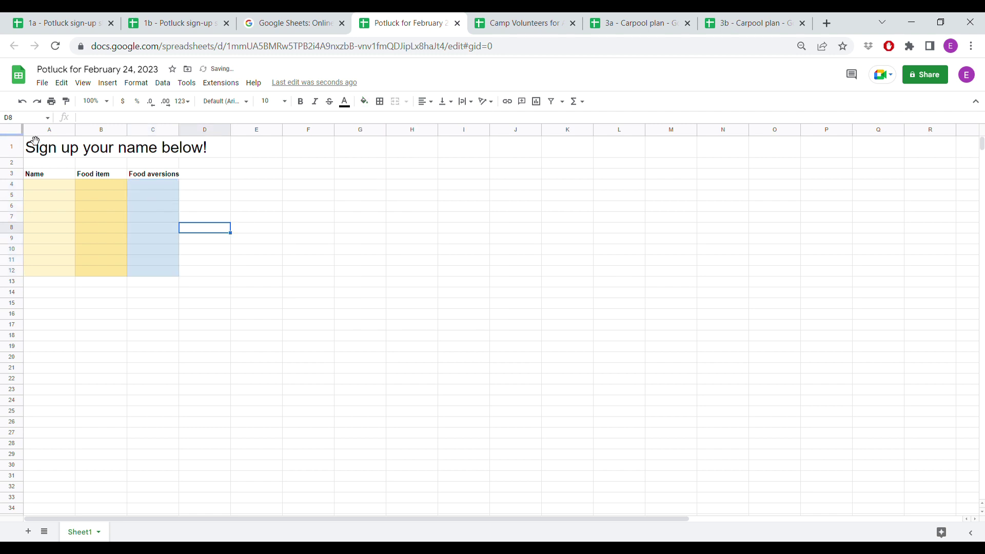
- Widen columns A to C together to the same larger width
{"action": "left_click_drag", "start_coordinate": [50, 130], "coordinate": [216, 154]}
{"action": "left_click", "coordinate": [333, 260]}
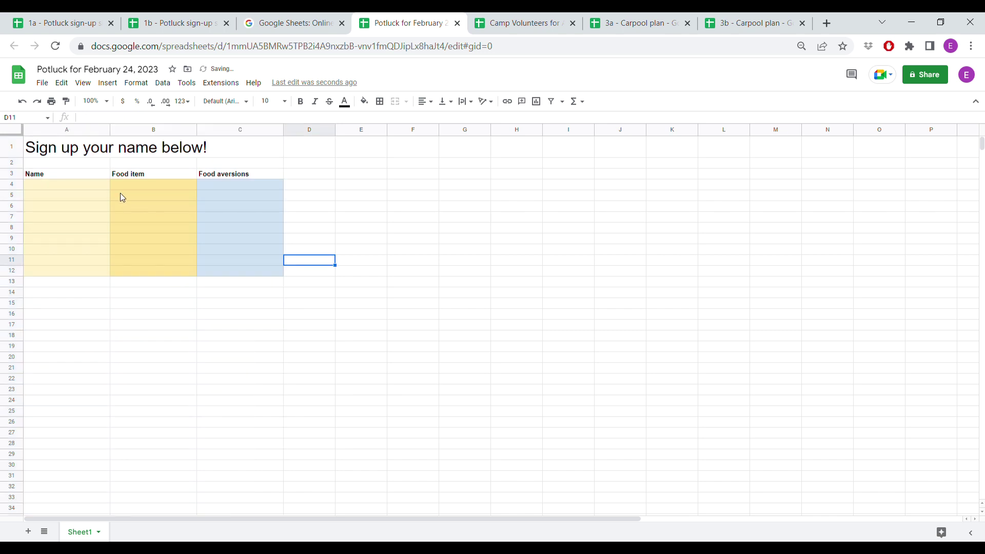
{"action": "left_click", "coordinate": [106, 191]}
{"action": "left_click", "coordinate": [145, 178]}
- Enter "Appetizers" in cell B4 and copy it to B5
{"action": "left_click", "coordinate": [148, 188]}
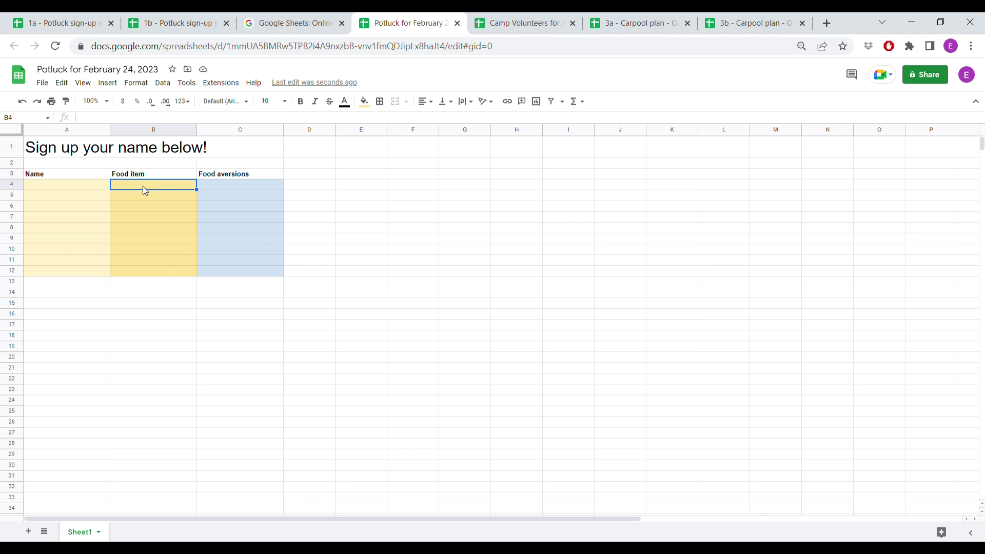
{"action": "type", "text": "Appet"}
{"action": "key", "text": "BackSpace"}
{"action": "type", "text": "etizers"}
{"action": "key", "text": "Return"}
{"action": "key", "text": "Up"}
{"action": "key", "text": "ctrl+c"}
{"action": "key", "text": "Down"}
{"action": "key", "text": "ctrl+v"}
{"action": "key", "text": "Down"}
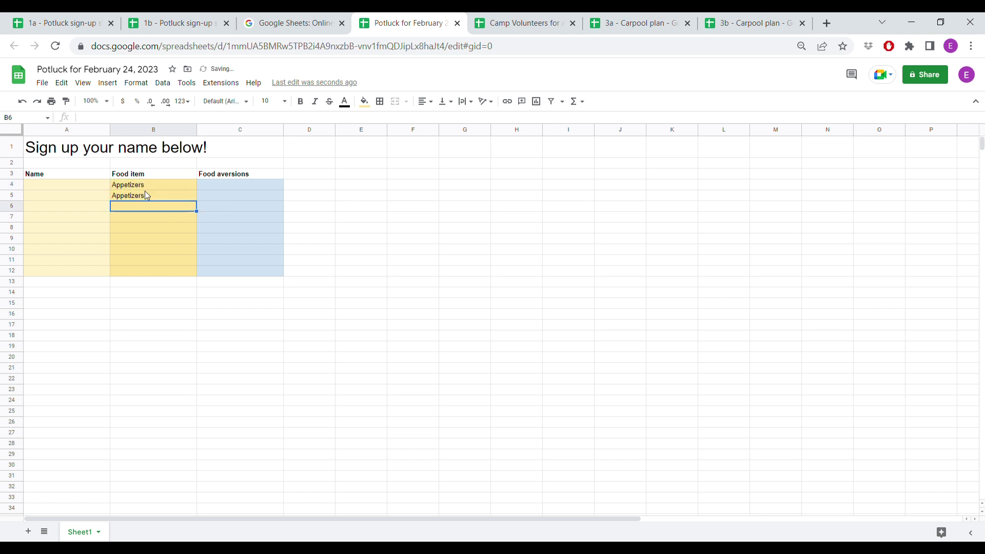
- Enter "Main Course" in cell B6 and copy it to B7 and B8
{"action": "type", "text": "Main Course"}
{"action": "key", "text": "Return"}
{"action": "key", "text": "Up"}
{"action": "key", "text": "ctrl+c"}
{"action": "key", "text": "Down"}
{"action": "key", "text": "ctrl+v"}
{"action": "key", "text": "Down"}
{"action": "key", "text": "ctrl+v"}
{"action": "key", "text": "Down"}
- Enter "Desserts" in cell B9 and copy it to B10
{"action": "type", "text": "Desserts"}
{"action": "key", "text": "Return"}
{"action": "key", "text": "Up"}
{"action": "key", "text": "ctrl+c"}
{"action": "key", "text": "Down"}
{"action": "key", "text": "ctrl+v"}
{"action": "key", "text": "Down"}
- Enter "Drink" in cell B11 and "Other (please specify)" in cell B12
{"action": "type", "text": "Drink"}
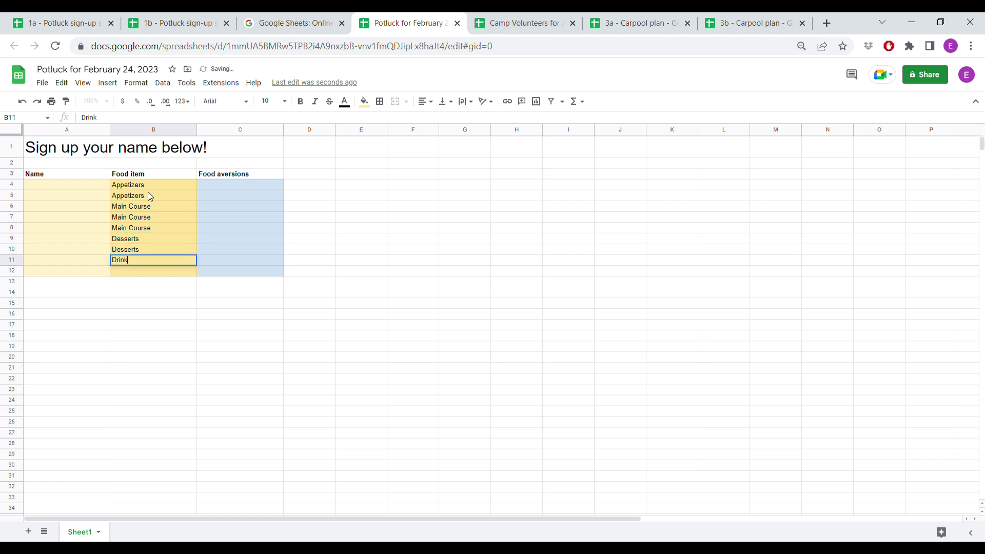
{"action": "key", "text": "Return"}
{"action": "type", "text": "Other"}
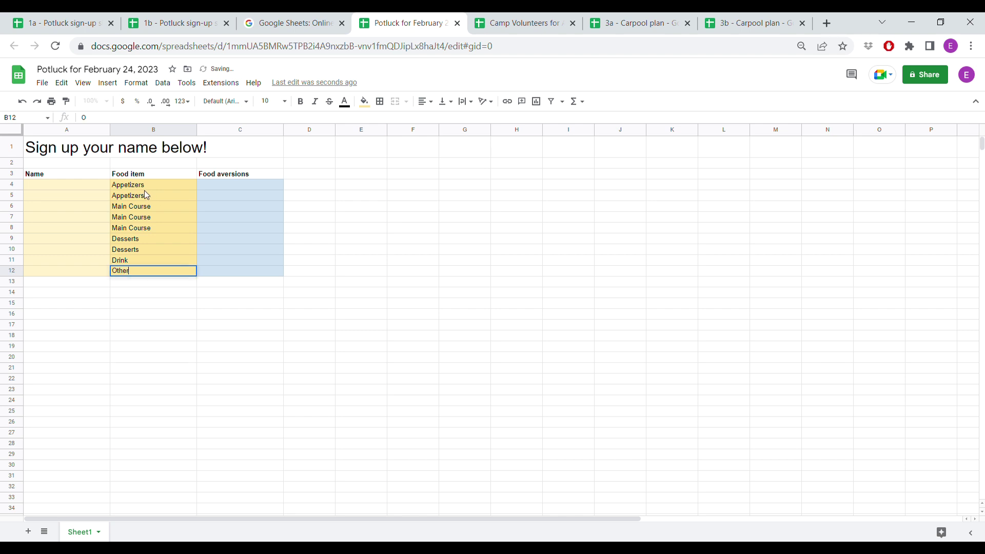
{"action": "type", "text": " (please specify)"}
{"action": "key", "text": "Return"}
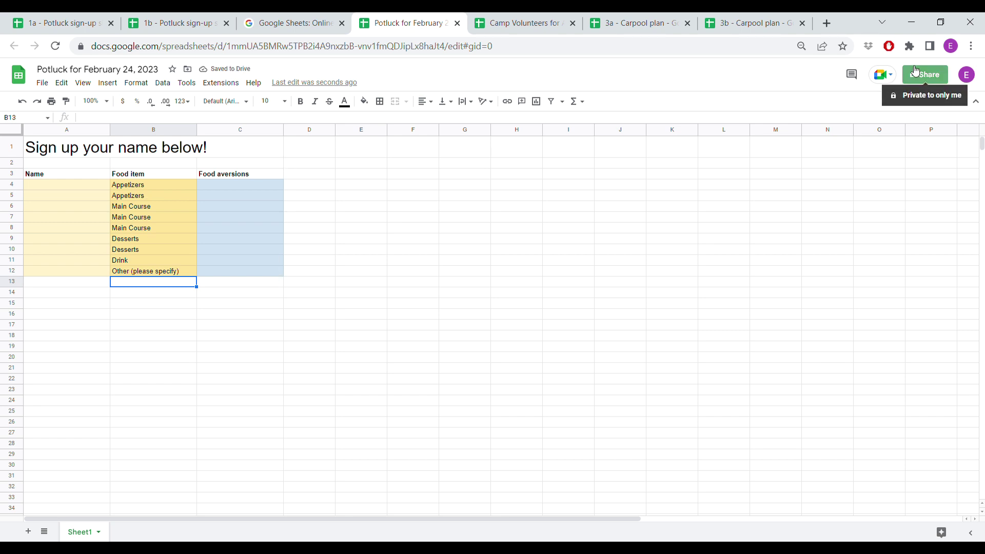
- Share the potluck spreadsheet with anyone with the link as Editor, and copy the sharing link
{"action": "left_click", "coordinate": [912, 69]}
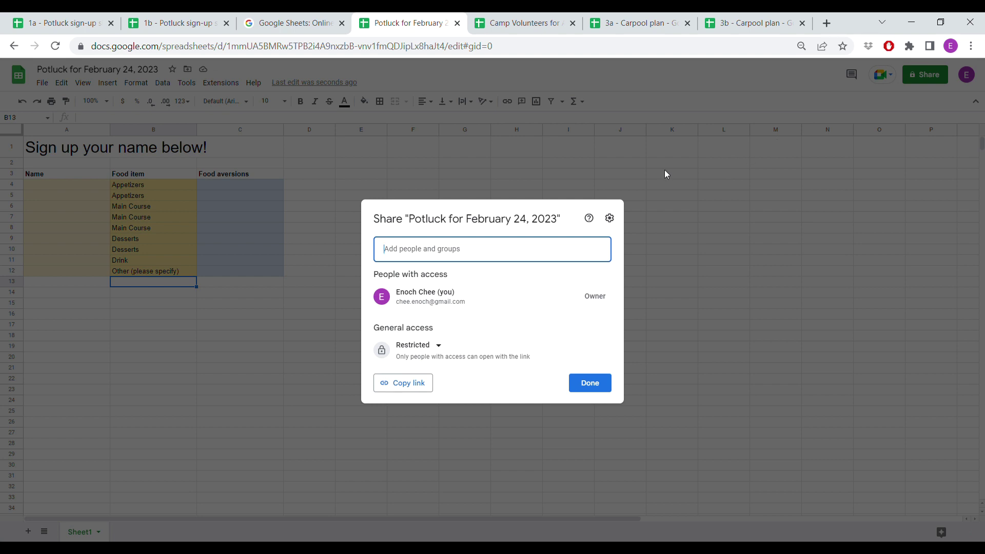
{"action": "left_click", "coordinate": [430, 347]}
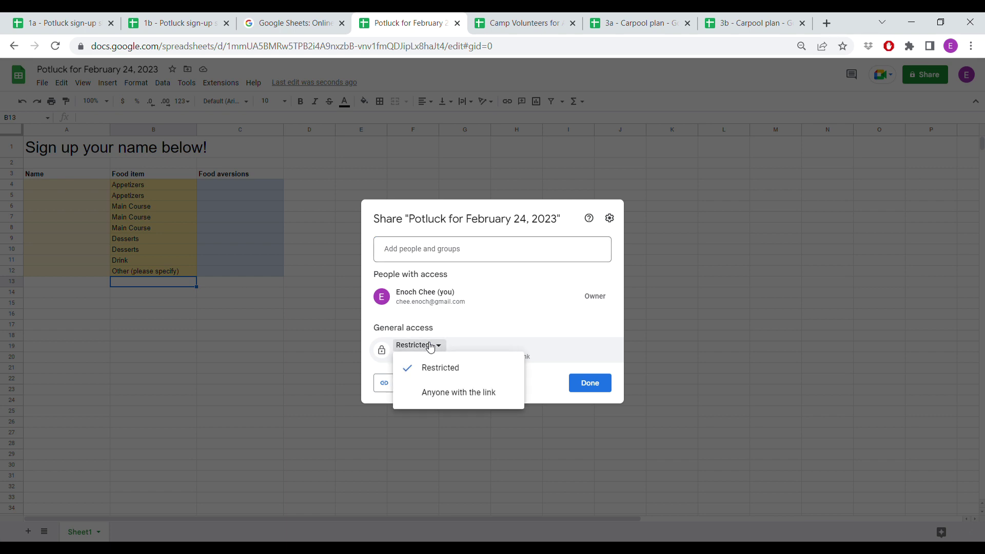
{"action": "left_click", "coordinate": [451, 394]}
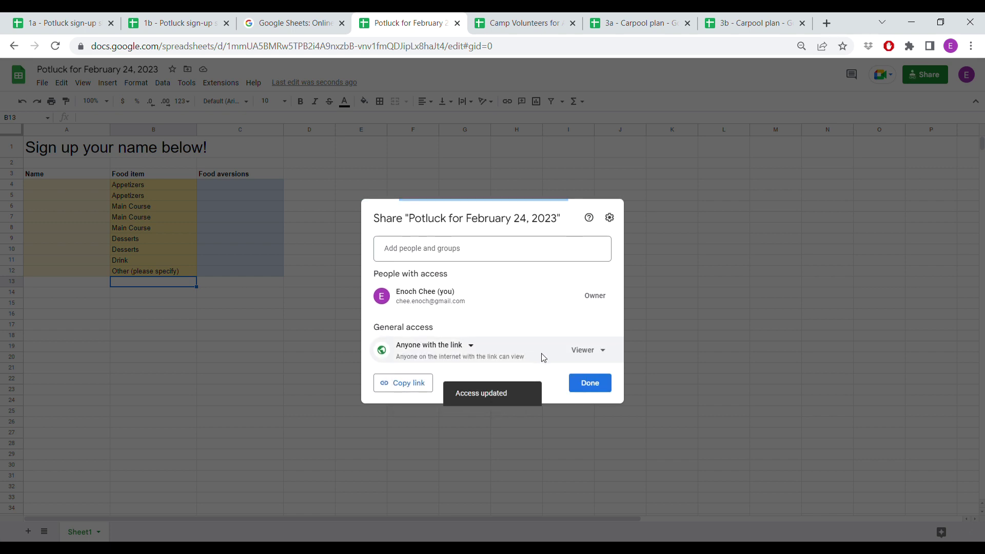
{"action": "left_click", "coordinate": [600, 350]}
{"action": "left_click", "coordinate": [625, 438]}
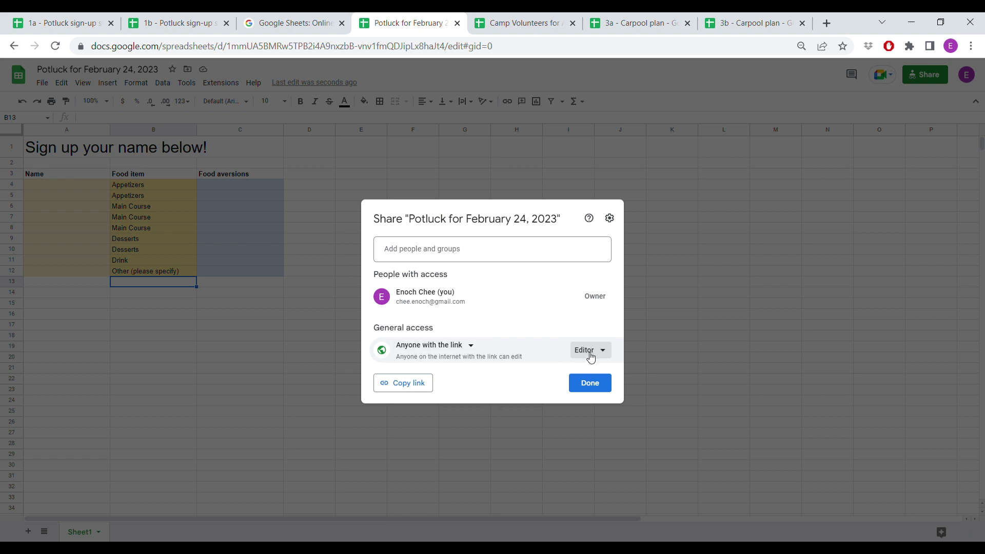
{"action": "left_click", "coordinate": [417, 383]}
{"action": "left_click", "coordinate": [587, 390]}
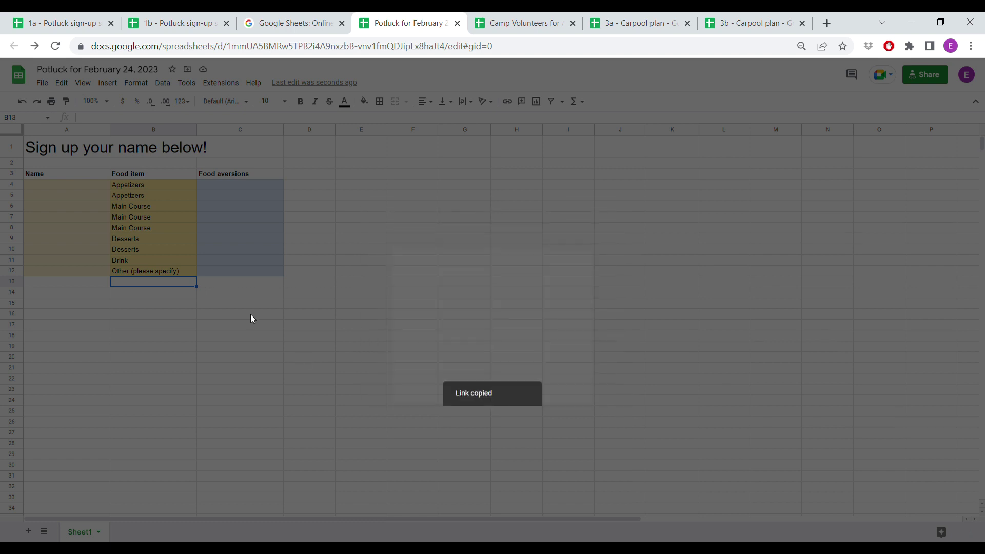
- Paste the copied sharing link into cell C15 and clear that cell again
{"action": "left_click", "coordinate": [248, 306]}
{"action": "key", "text": "ctrl+v"}
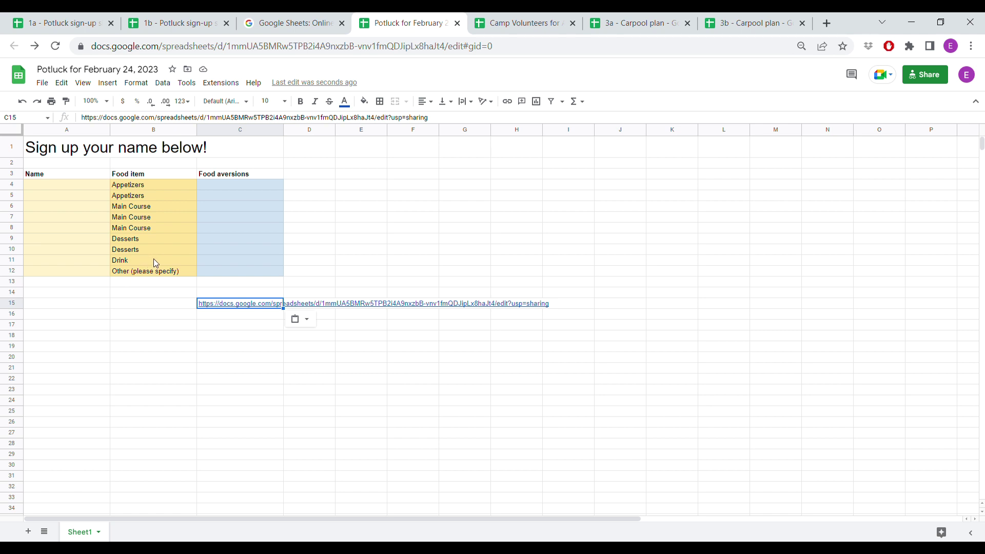
{"action": "left_click", "coordinate": [274, 350]}
{"action": "left_click", "coordinate": [262, 306]}
{"action": "key", "text": "Delete"}
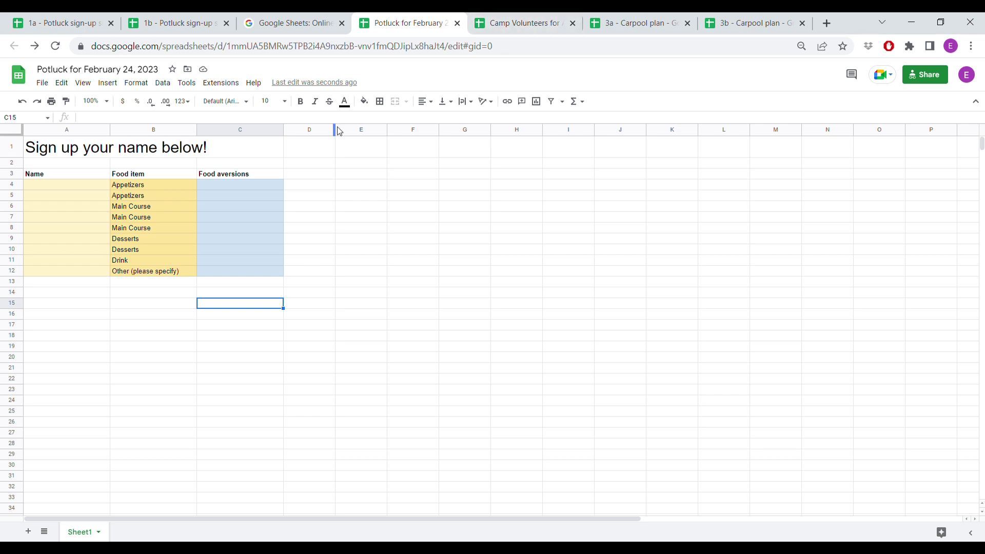
- Switch to the Camp Volunteers spreadsheet and examine its volunteer roles, yellow sign-up boxes and Notes column
{"action": "left_click", "coordinate": [508, 16]}
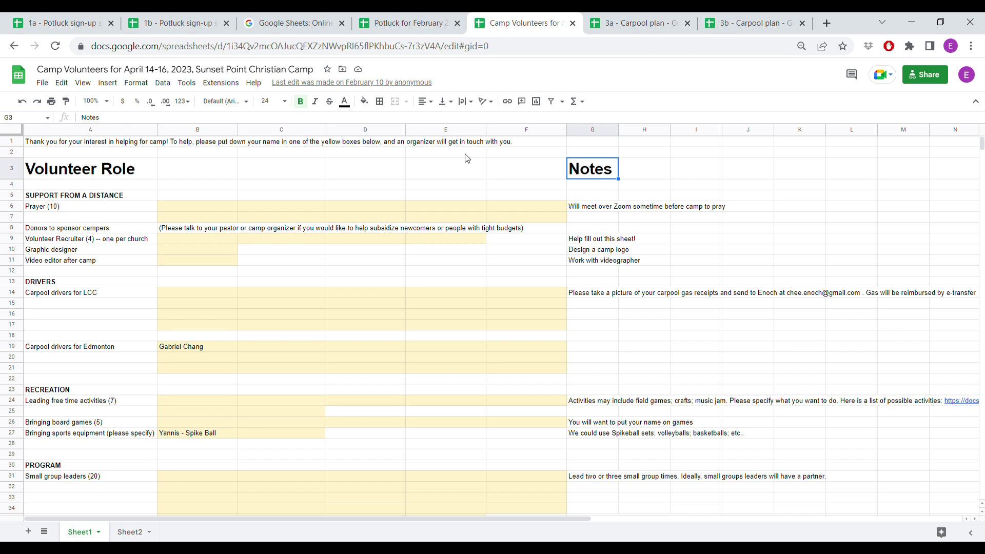
{"action": "left_click", "coordinate": [65, 208]}
{"action": "left_click", "coordinate": [75, 250]}
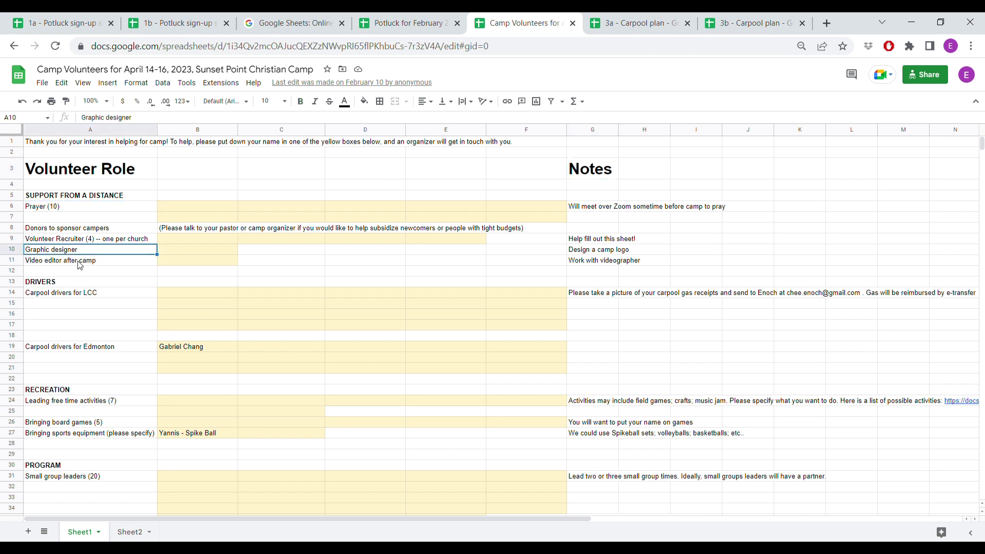
{"action": "left_click", "coordinate": [82, 266]}
{"action": "left_click", "coordinate": [99, 296]}
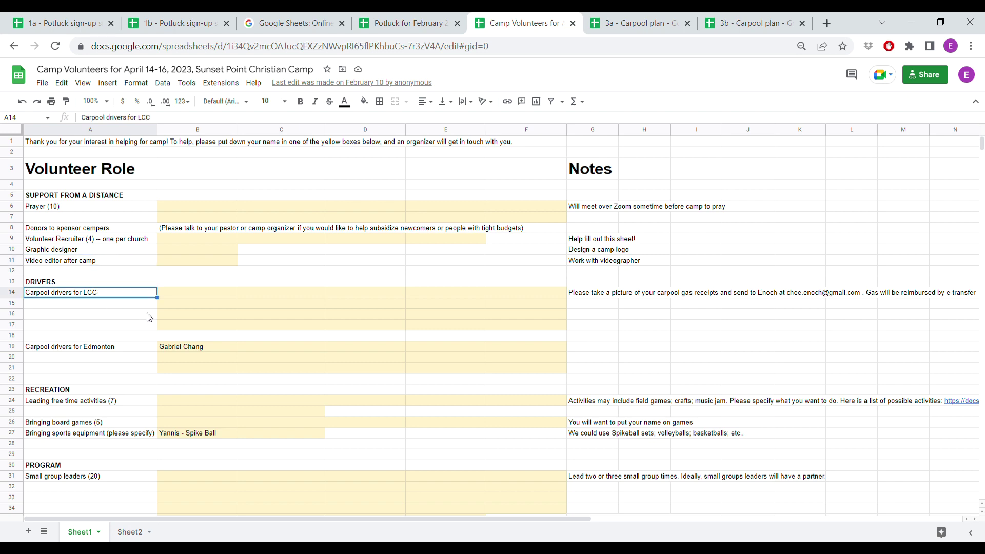
{"action": "left_click", "coordinate": [103, 350]}
{"action": "scroll", "coordinate": [98, 369], "scroll_direction": "down", "scroll_amount": 2}
{"action": "left_click", "coordinate": [99, 358]}
{"action": "scroll", "coordinate": [103, 365], "scroll_direction": "down", "scroll_amount": 5}
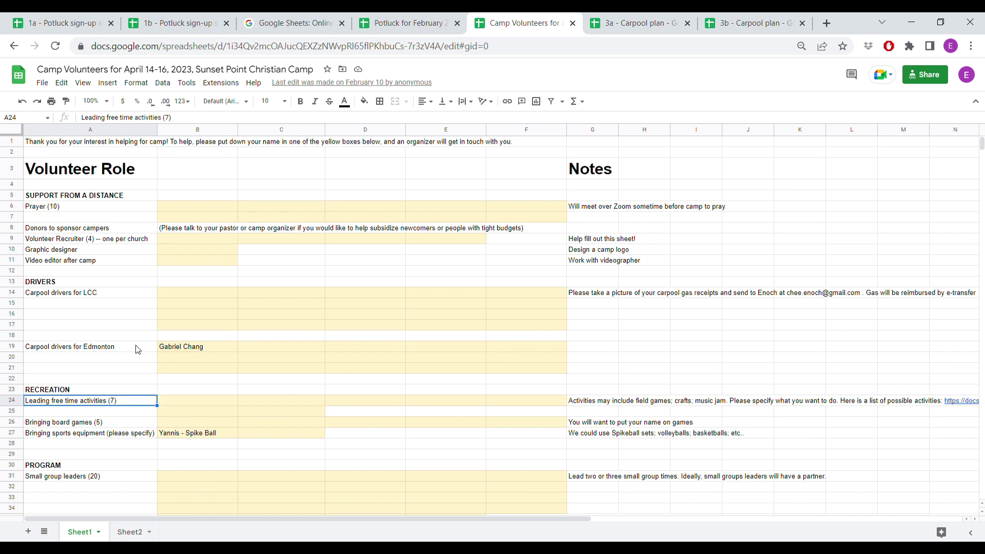
{"action": "scroll", "coordinate": [187, 369], "scroll_direction": "up", "scroll_amount": 3}
{"action": "left_click", "coordinate": [593, 175]}
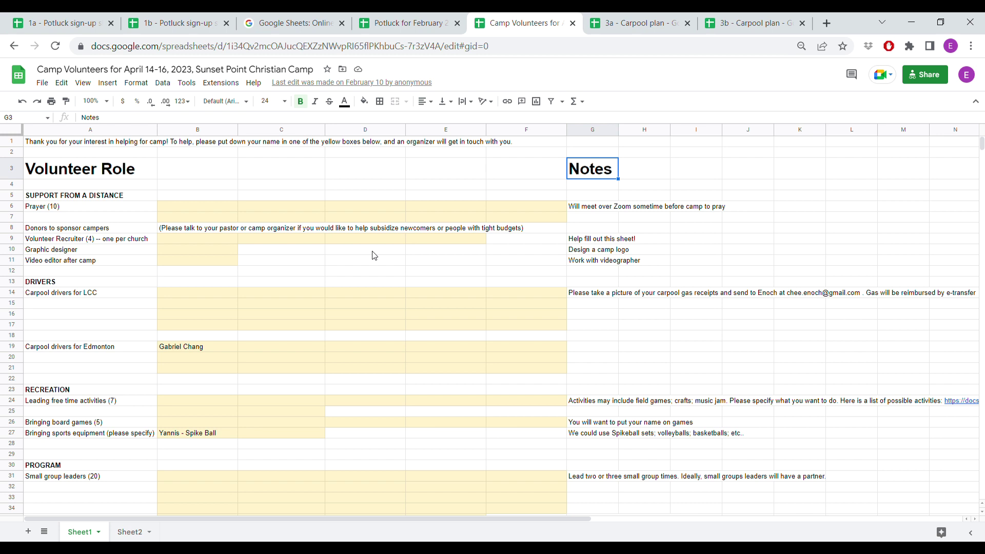
- Switch to the "3a - Carpool plan" spreadsheet and examine its heading and blank purple driver row
{"action": "left_click", "coordinate": [640, 20]}
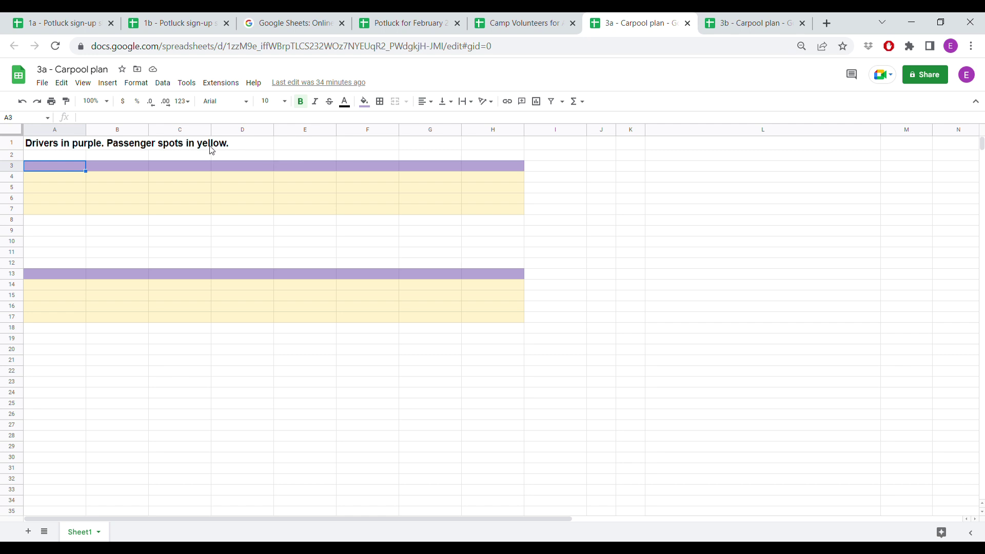
{"action": "left_click", "coordinate": [49, 148]}
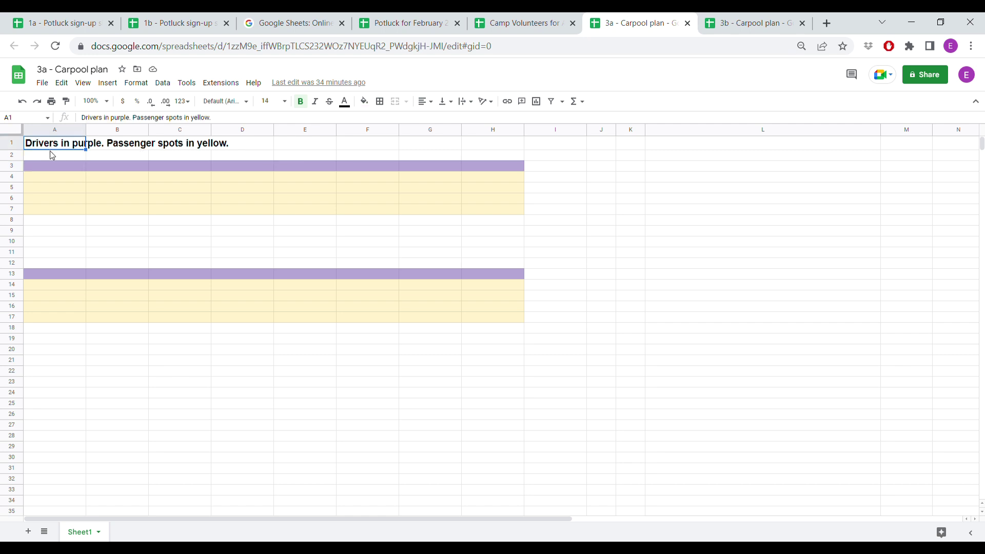
{"action": "left_click", "coordinate": [56, 160]}
{"action": "left_click", "coordinate": [56, 166]}
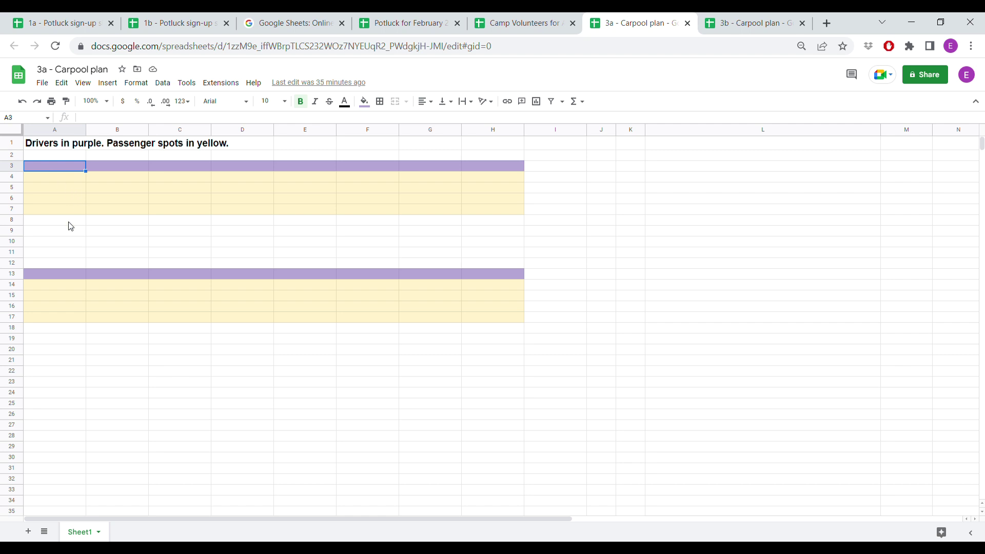
- Switch to the "3b - Carpool plan" spreadsheet and examine the drivers, crossed-out entries and empty spots in the upper carpool group
{"action": "left_click", "coordinate": [746, 17]}
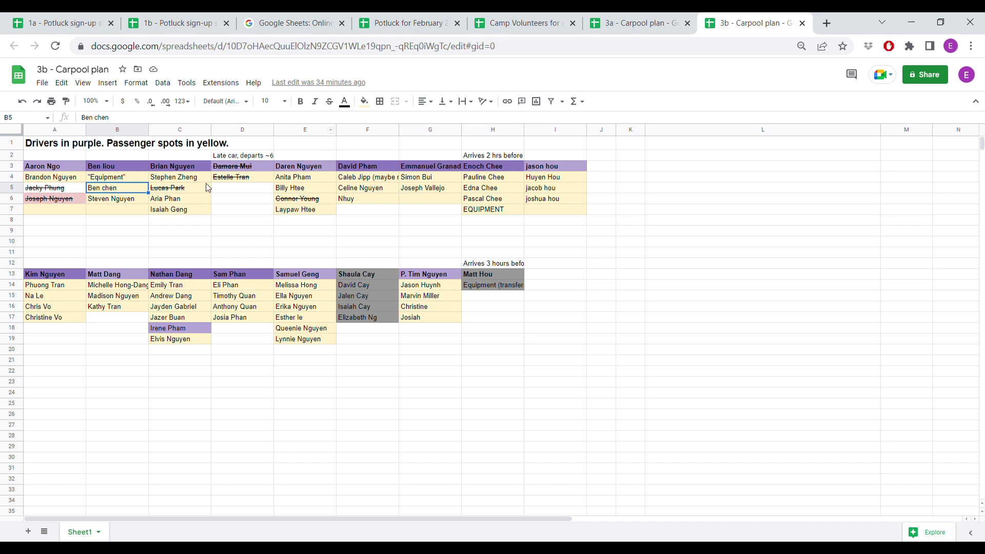
{"action": "left_click", "coordinate": [54, 170]}
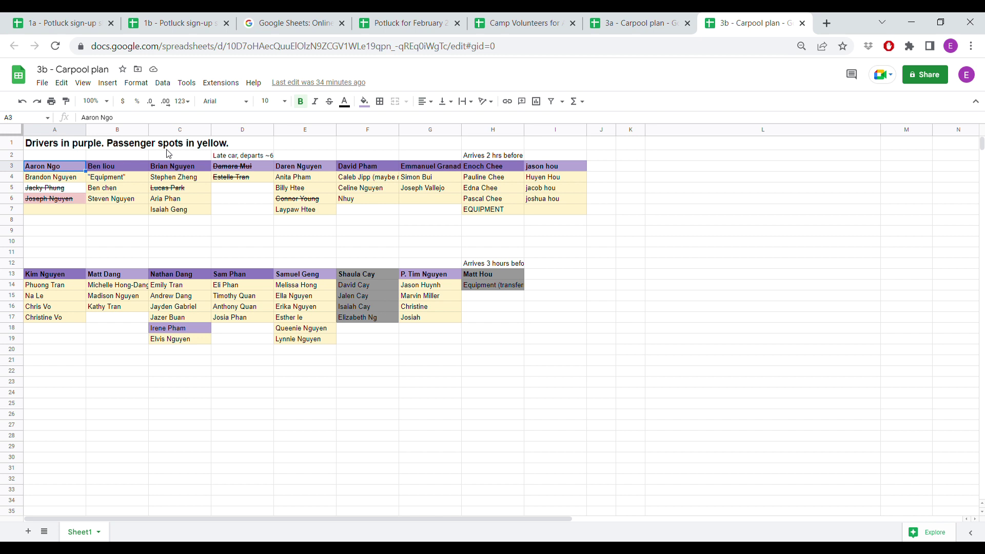
{"action": "key", "text": "Right"}
{"action": "key", "text": "Right"}
{"action": "key", "text": "Right"}
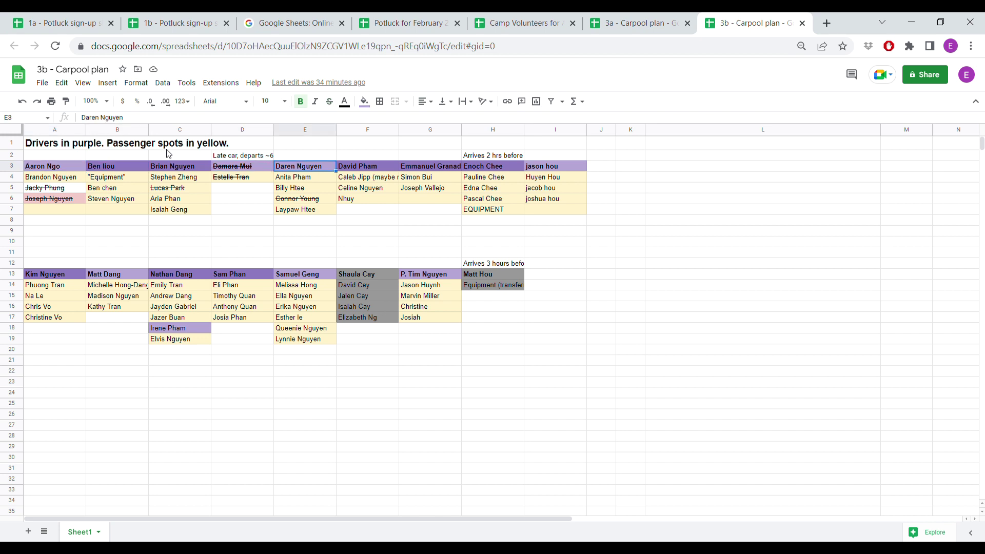
{"action": "key", "text": "shift+Down"}
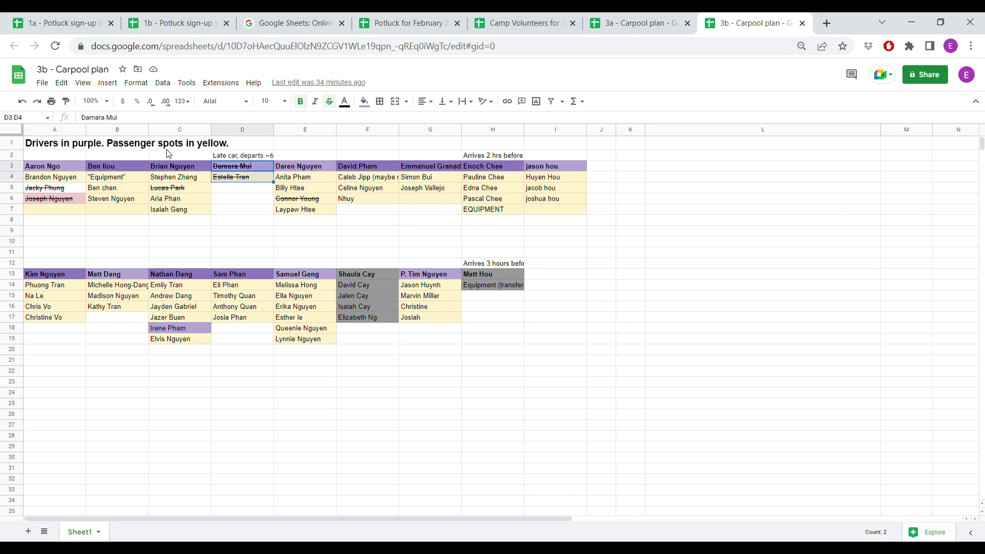
{"action": "key", "text": "Down"}
{"action": "key", "text": "Down"}
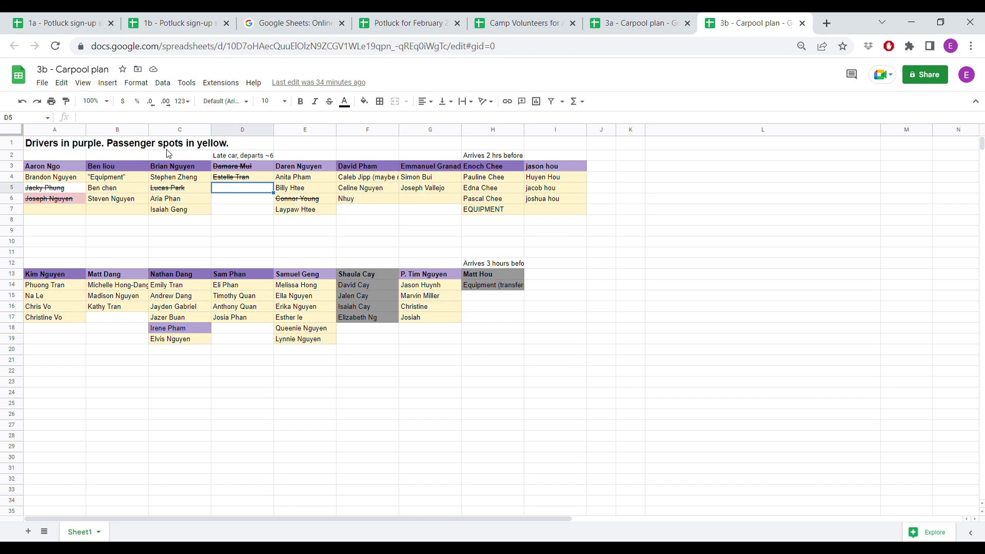
{"action": "key", "text": "shift+Down"}
{"action": "key", "text": "shift+Down"}
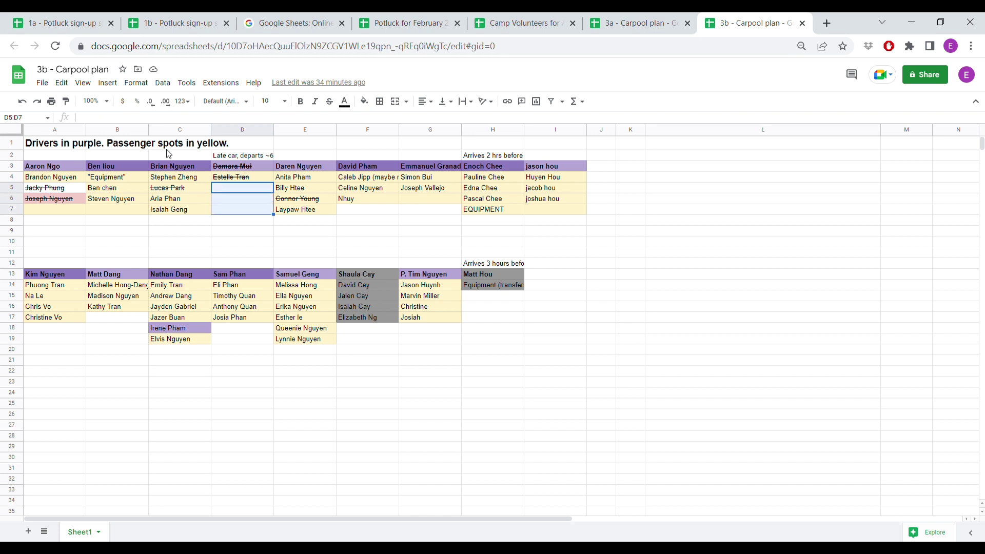
{"action": "key", "text": "Left"}
{"action": "key", "text": "Right"}
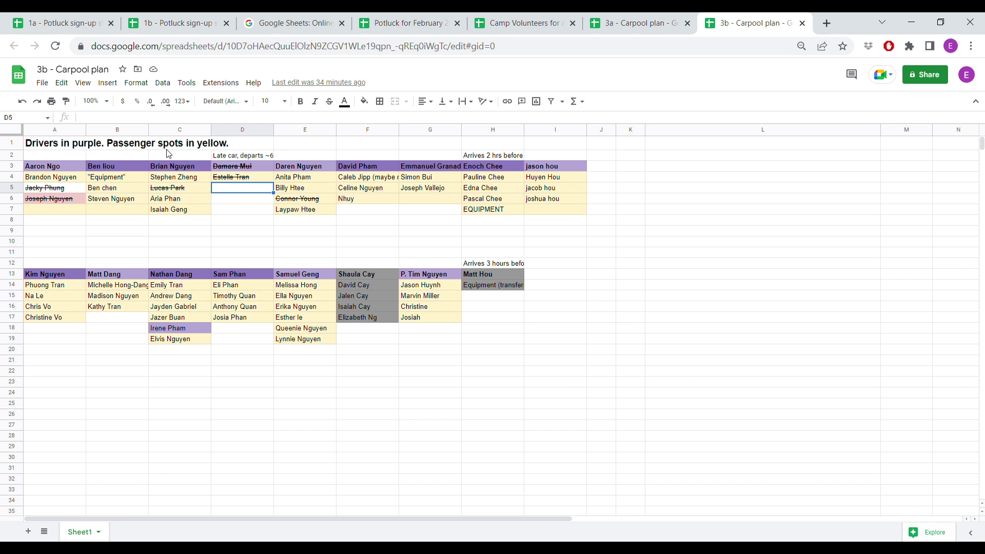
- Examine the driver and passenger entries in column C of the lower carpool group, down to row 20
{"action": "key", "text": "Left"}
{"action": "key", "text": "Down"}
{"action": "key", "text": "Down"}
{"action": "key", "text": "Down"}
{"action": "key", "text": "Down"}
{"action": "key", "text": "Down"}
{"action": "key", "text": "Down"}
{"action": "key", "text": "Down"}
{"action": "key", "text": "Down"}
{"action": "key", "text": "Down"}
{"action": "key", "text": "Down"}
{"action": "key", "text": "Down"}
{"action": "key", "text": "Down"}
{"action": "key", "text": "Down"}
{"action": "key", "text": "Down"}
{"action": "key", "text": "Down"}
{"action": "key", "text": "Up"}
{"action": "key", "text": "Down"}
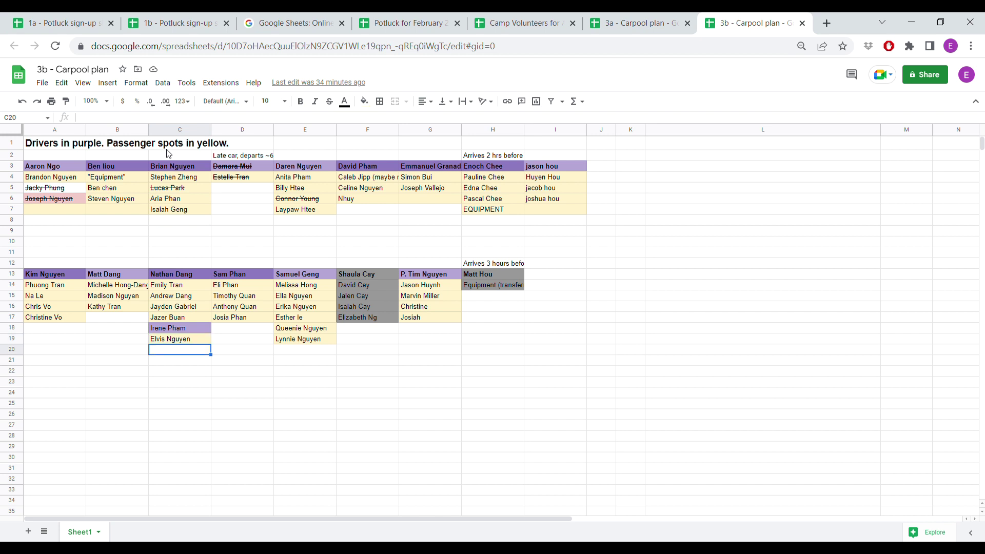
{"action": "key", "text": "Up"}
{"action": "key", "text": "Up"}
{"action": "key", "text": "Up"}
{"action": "key", "text": "Up"}
{"action": "key", "text": "Up"}
{"action": "key", "text": "Up"}
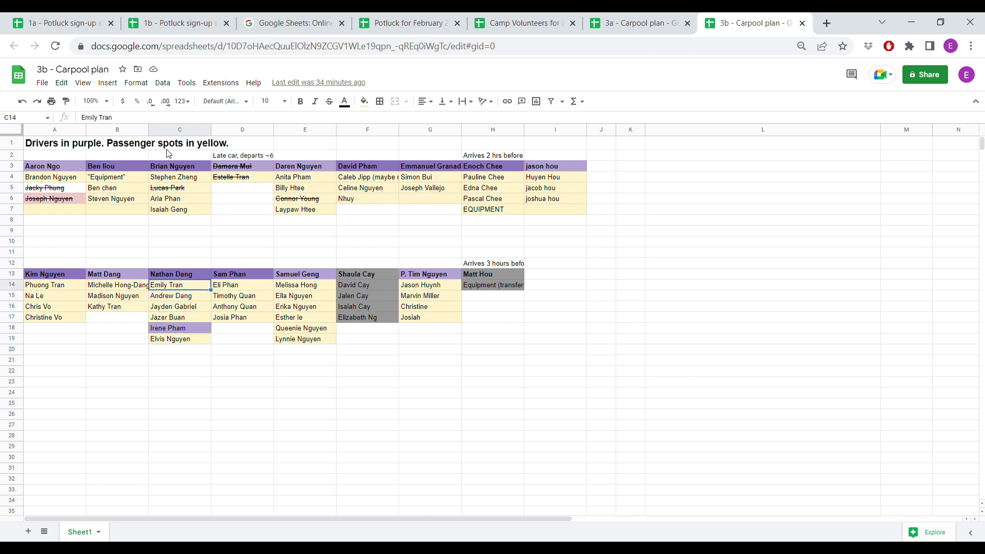
- Examine the passenger list in column E and the greyed-out car in column F of the lower carpool group
{"action": "key", "text": "Right"}
{"action": "key", "text": "Right"}
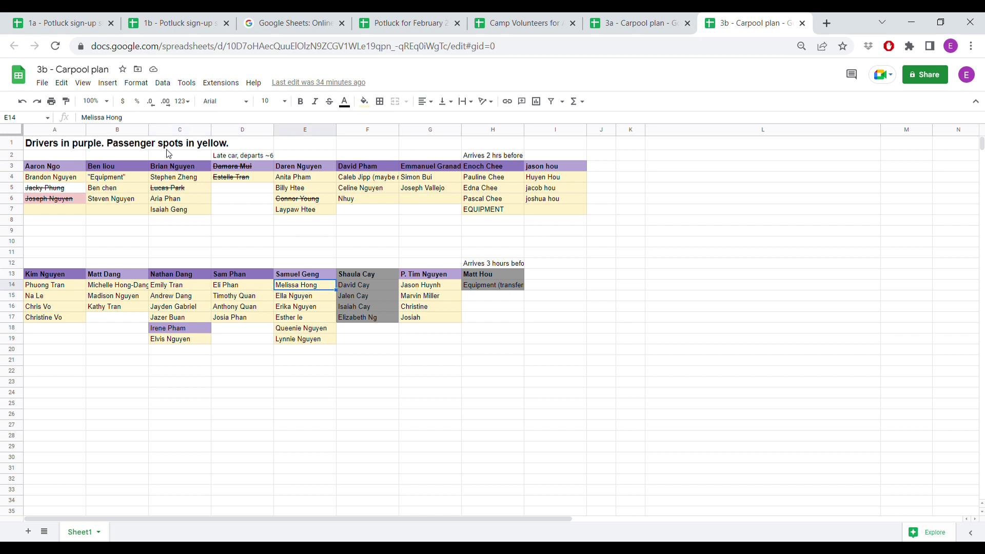
{"action": "key", "text": "Down"}
{"action": "key", "text": "Down"}
{"action": "key", "text": "Down"}
{"action": "key", "text": "Down"}
{"action": "key", "text": "Down"}
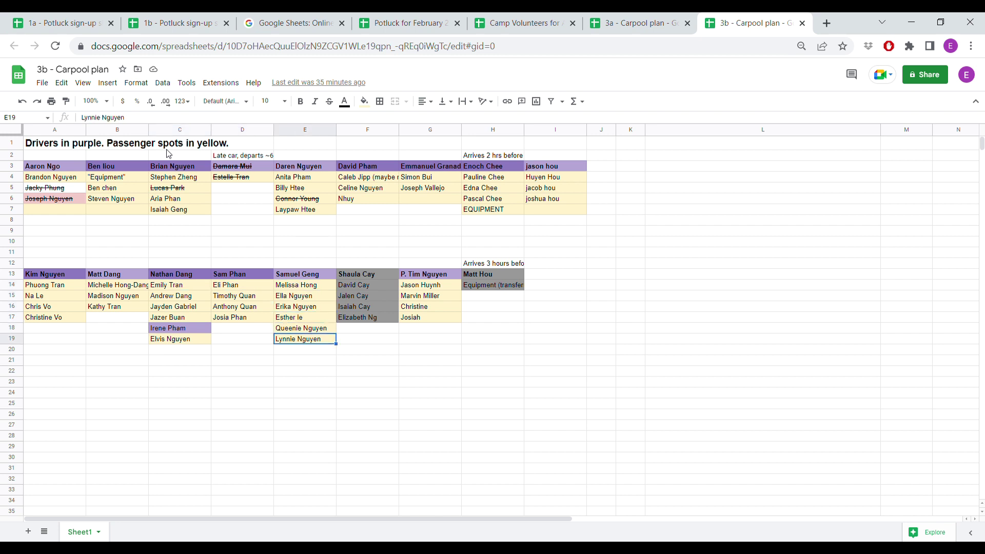
{"action": "key", "text": "Up"}
{"action": "key", "text": "Up"}
{"action": "key", "text": "Up"}
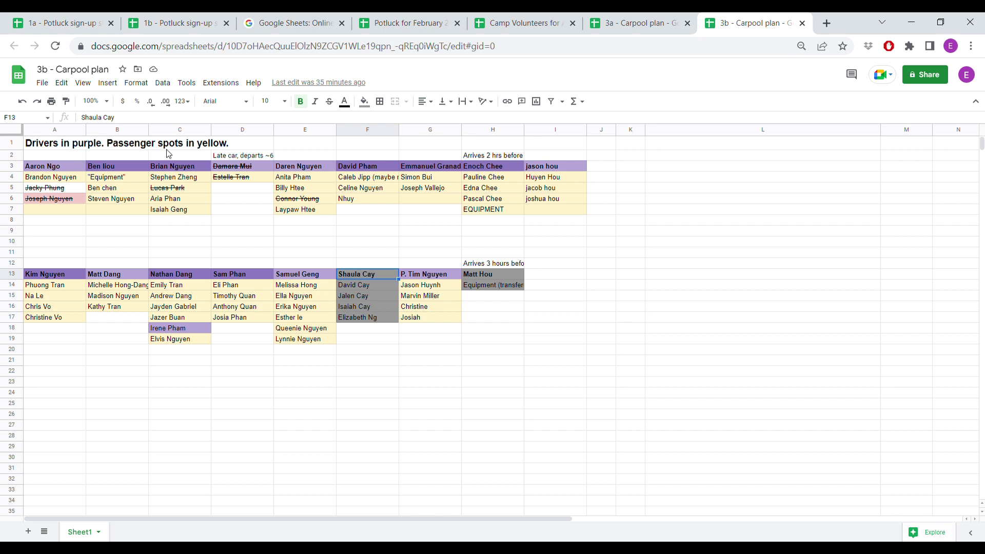
{"action": "key", "text": "Right"}
{"action": "key", "text": "Right"}
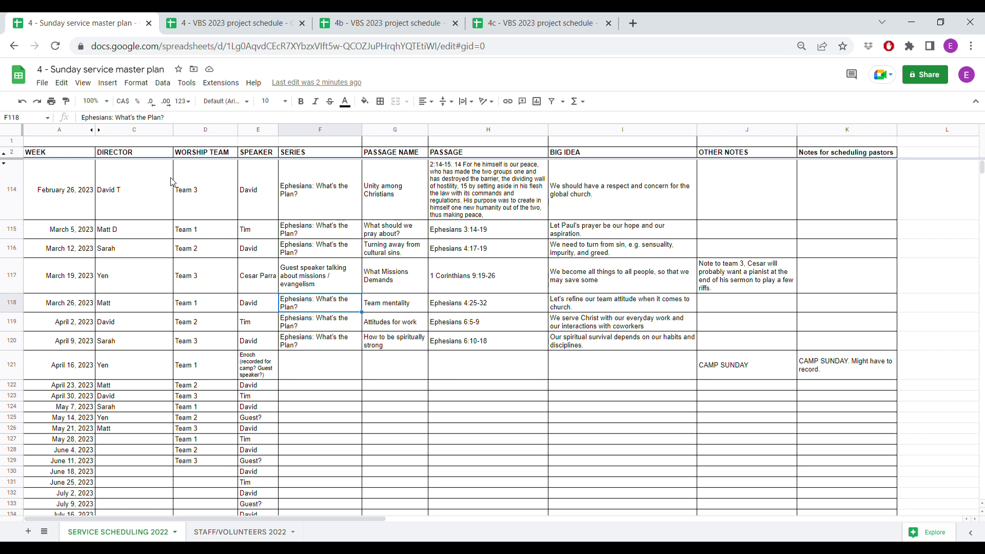
- Examine the Sunday service master plan: the February 26, 2023 row, the series and passage details through row 120, and the last July dates
{"action": "left_click", "coordinate": [10, 201]}
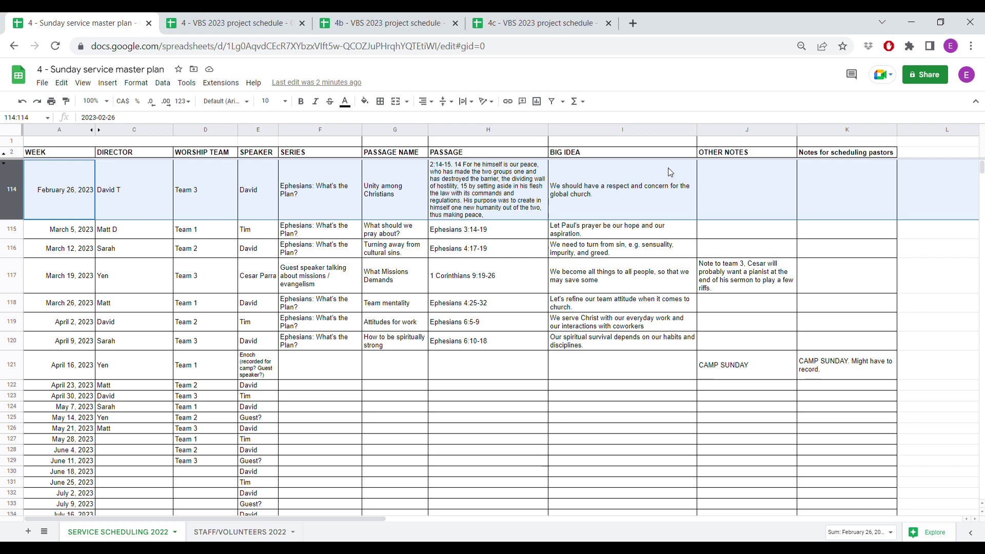
{"action": "left_click_drag", "start_coordinate": [317, 194], "coordinate": [582, 343]}
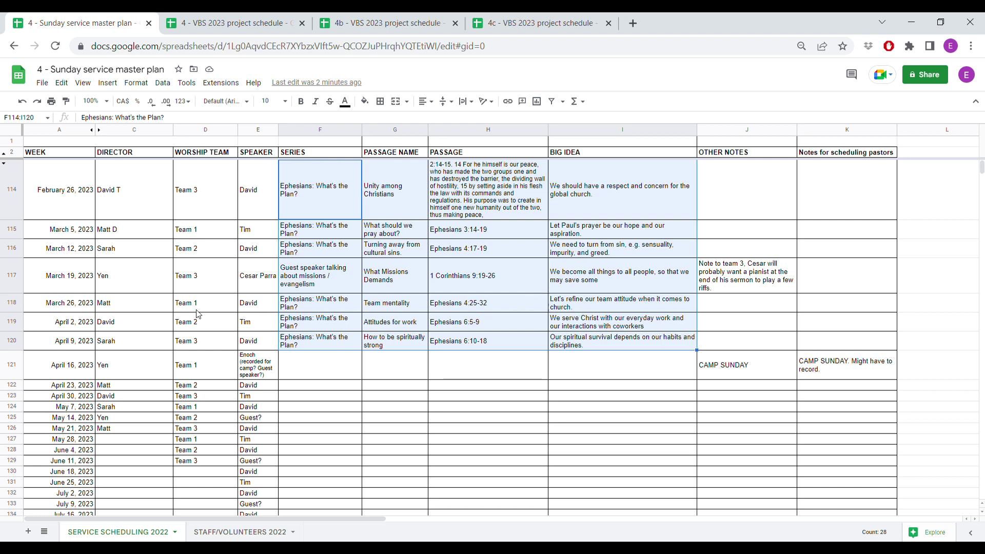
{"action": "left_click", "coordinate": [118, 198]}
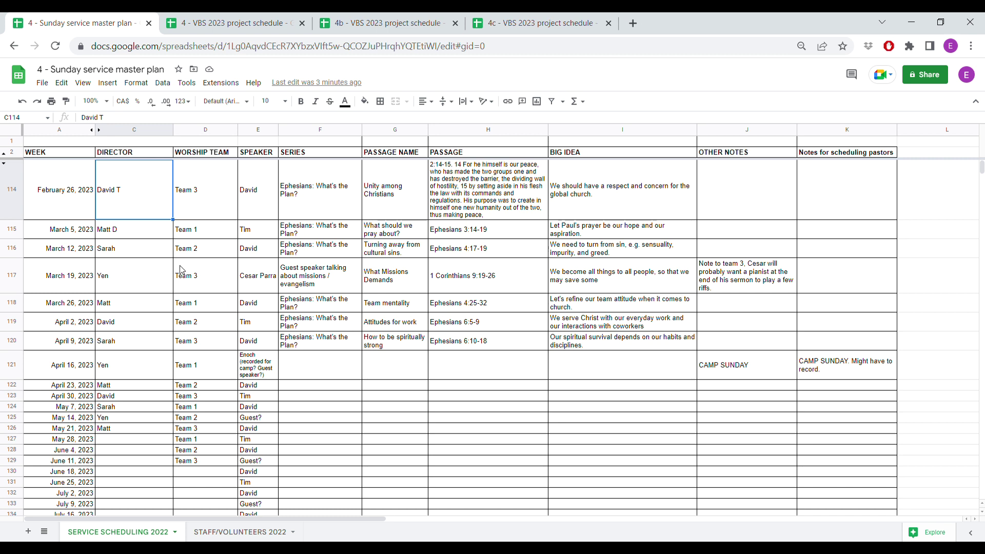
{"action": "scroll", "coordinate": [135, 284], "scroll_direction": "down", "scroll_amount": 1}
{"action": "scroll", "coordinate": [115, 306], "scroll_direction": "up", "scroll_amount": 1}
{"action": "scroll", "coordinate": [72, 359], "scroll_direction": "down", "scroll_amount": 2}
{"action": "left_click_drag", "start_coordinate": [65, 417], "coordinate": [67, 427]}
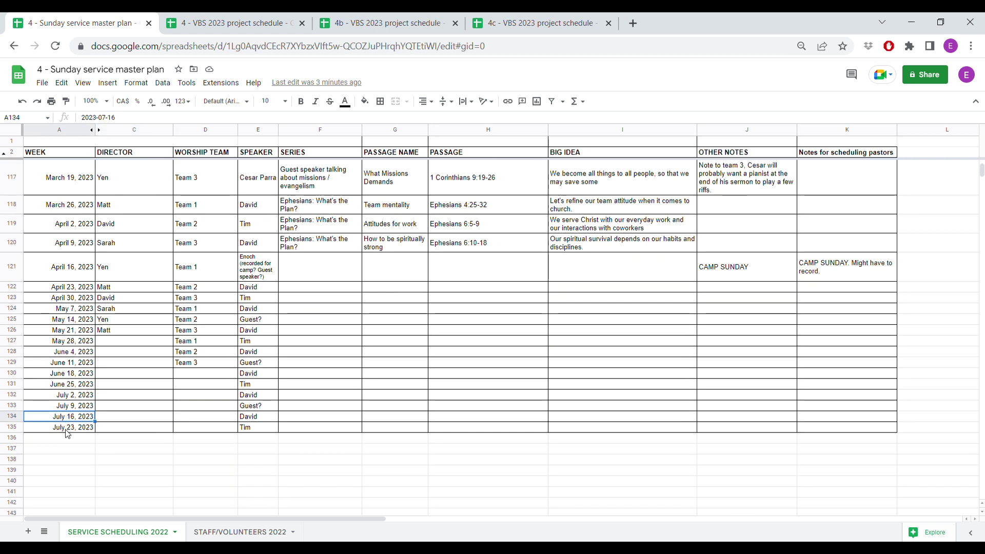
- Extend the weekly date series in column A from July 16 and July 23, 2023 down to November 19, 2023 in row 152
{"action": "scroll", "coordinate": [165, 409], "scroll_direction": "down", "scroll_amount": 1}
{"action": "scroll", "coordinate": [90, 367], "scroll_direction": "down", "scroll_amount": 2}
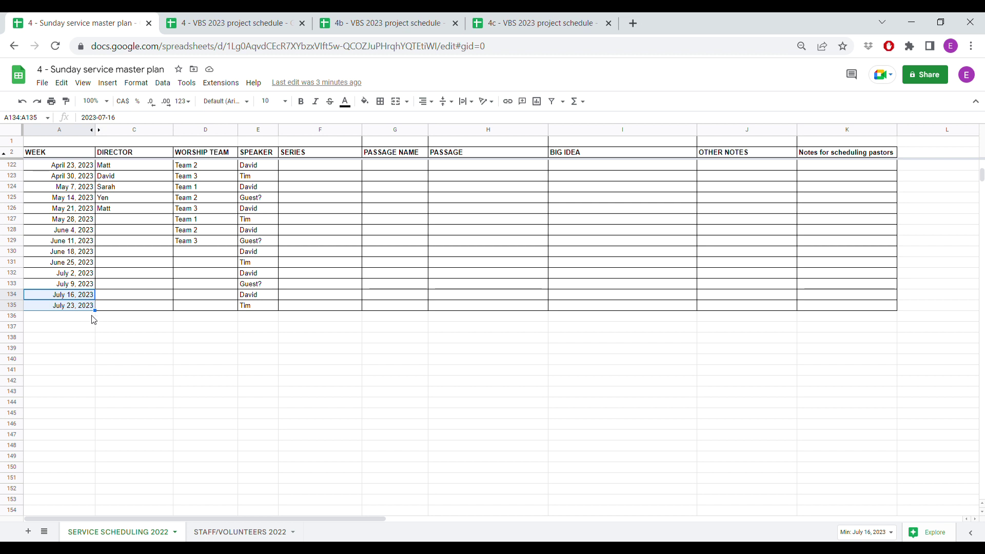
{"action": "left_click_drag", "start_coordinate": [95, 310], "coordinate": [95, 491]}
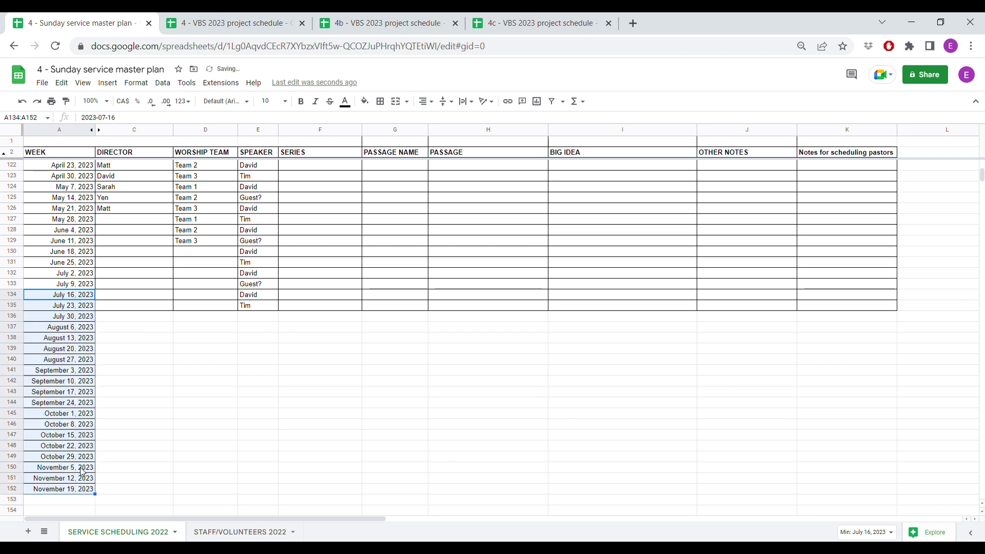
{"action": "left_click", "coordinate": [153, 454]}
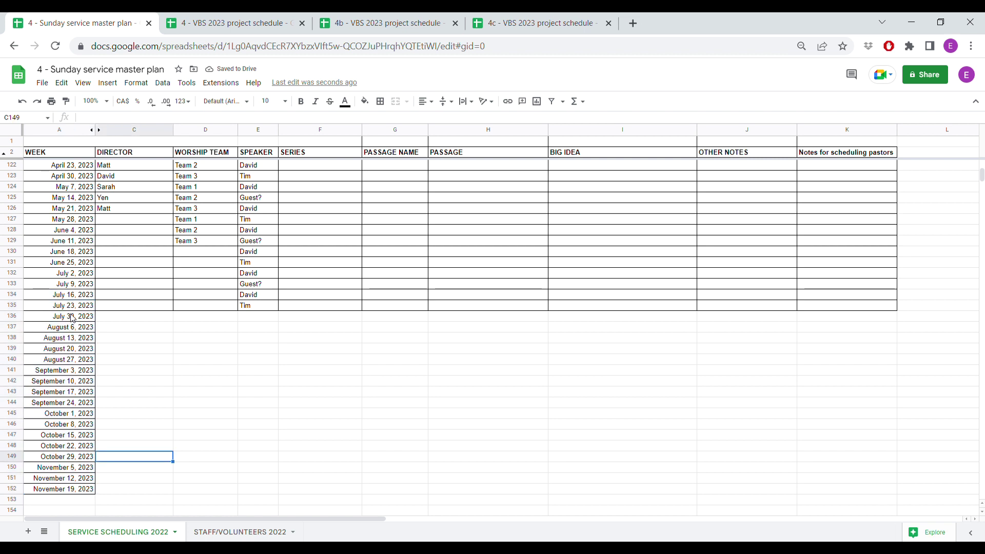
- Apply borders to all cells of the newly dated rows, range A136:K152
{"action": "left_click", "coordinate": [73, 317]}
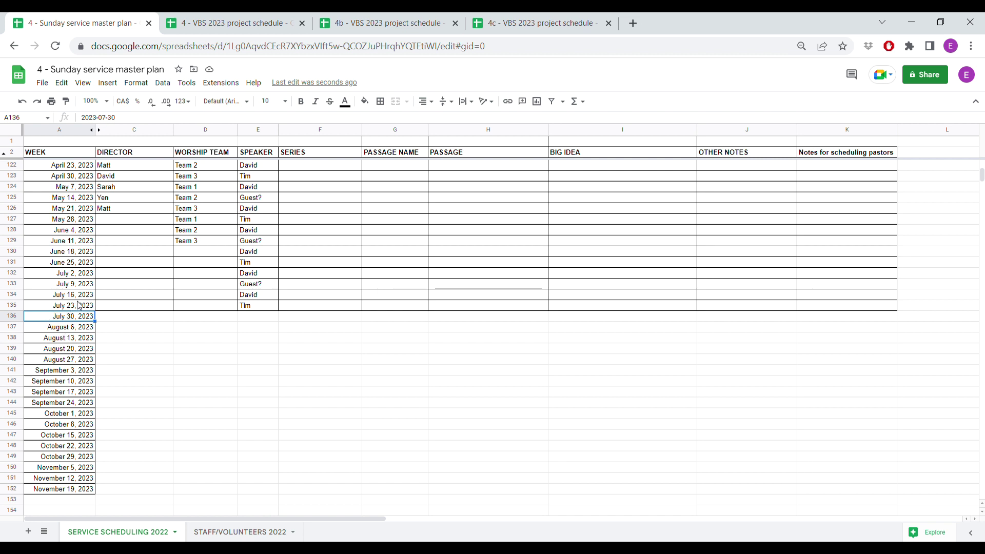
{"action": "left_click", "coordinate": [854, 485], "text": "shift"}
{"action": "left_click", "coordinate": [856, 498], "text": "shift"}
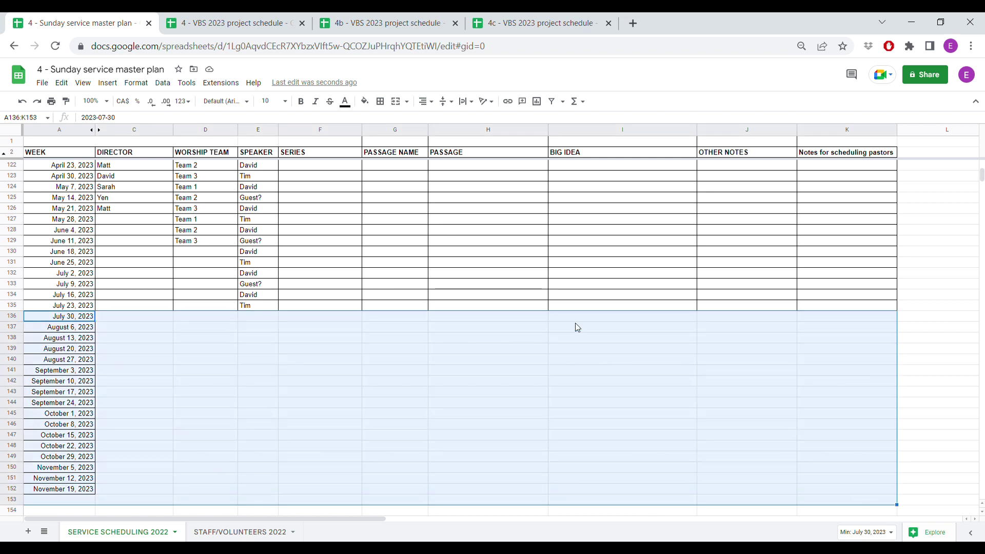
{"action": "key", "text": "shift+Up"}
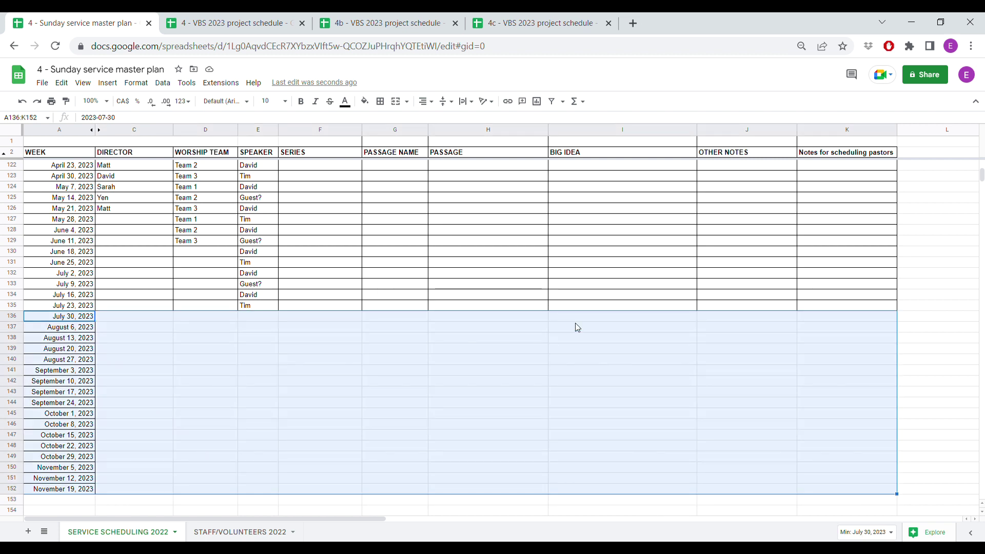
{"action": "left_click", "coordinate": [380, 102]}
{"action": "left_click", "coordinate": [388, 122]}
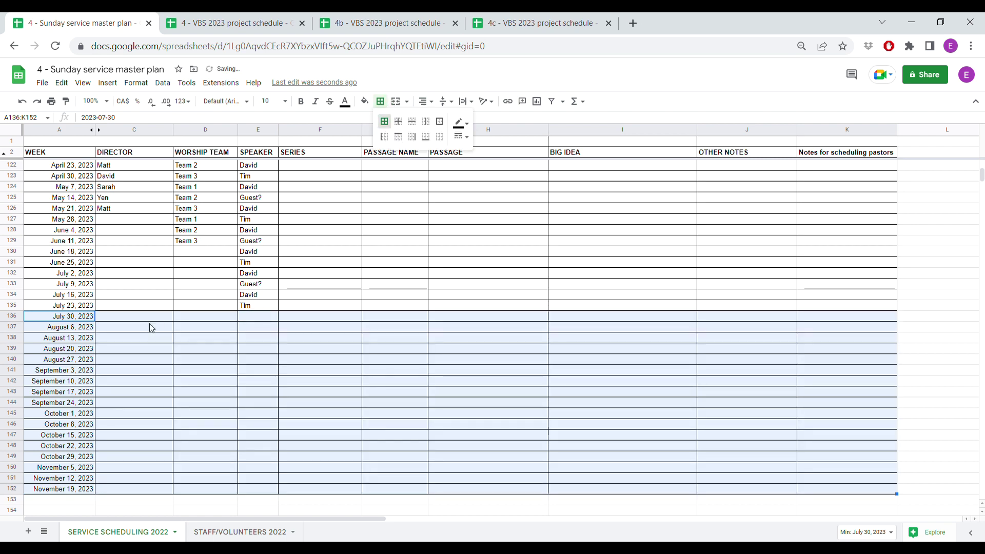
{"action": "left_click", "coordinate": [138, 328]}
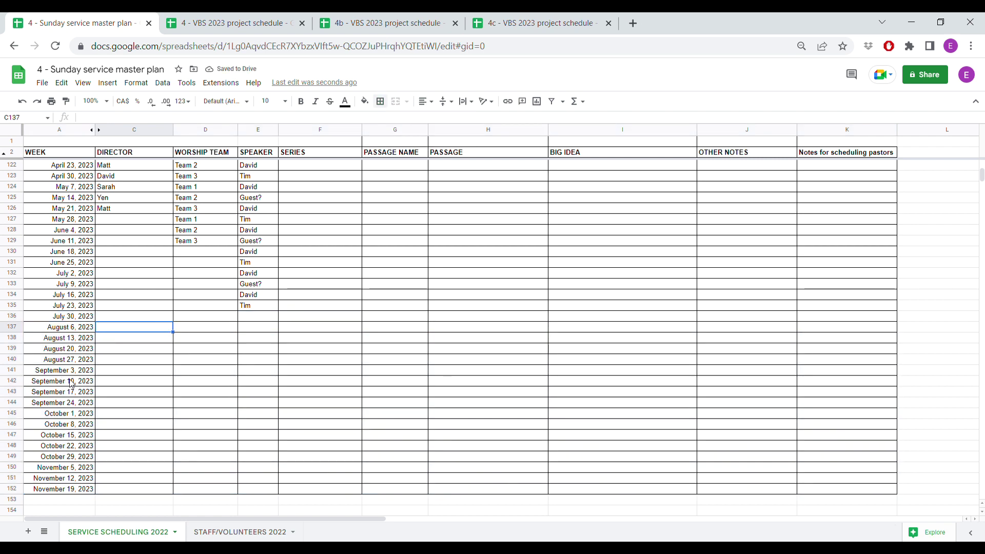
- Hide row 114, the past service of February 26, 2023
{"action": "scroll", "coordinate": [52, 283], "scroll_direction": "up", "scroll_amount": 3}
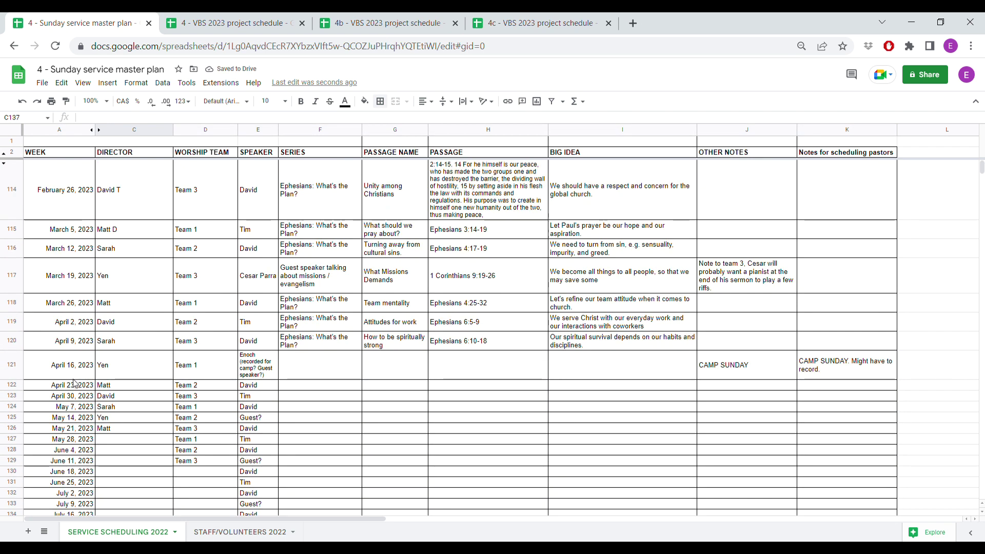
{"action": "left_click", "coordinate": [11, 190]}
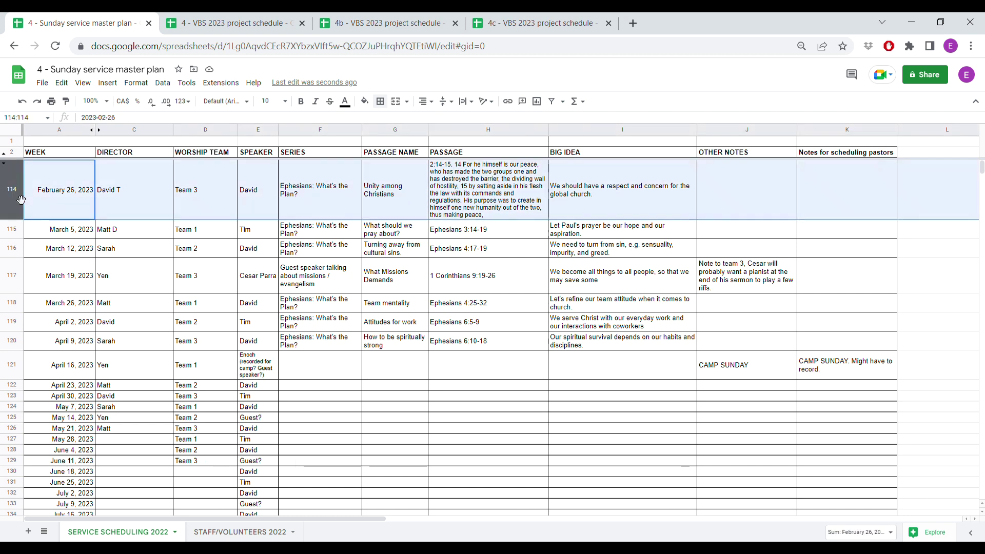
{"action": "right_click", "coordinate": [17, 197]}
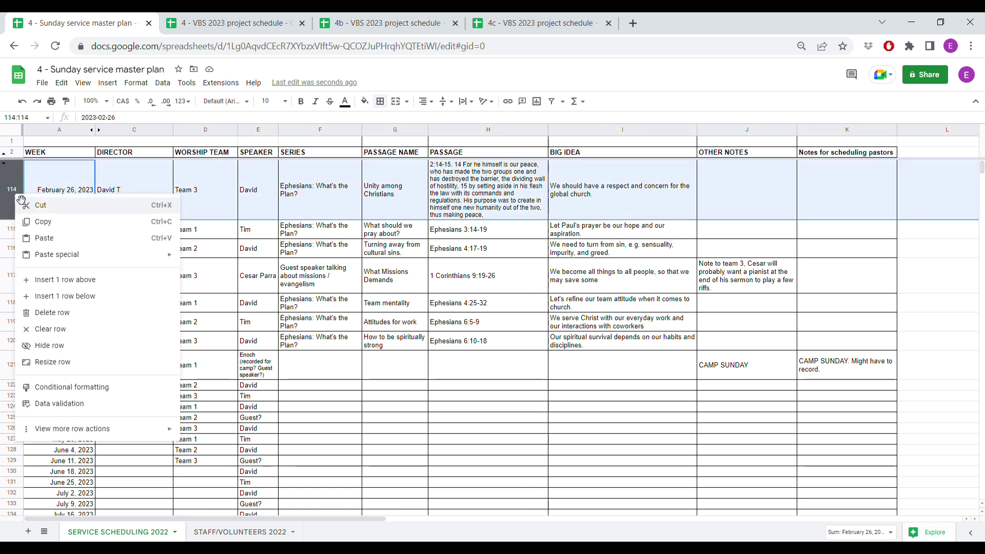
{"action": "left_click", "coordinate": [49, 347]}
{"action": "left_click", "coordinate": [98, 316]}
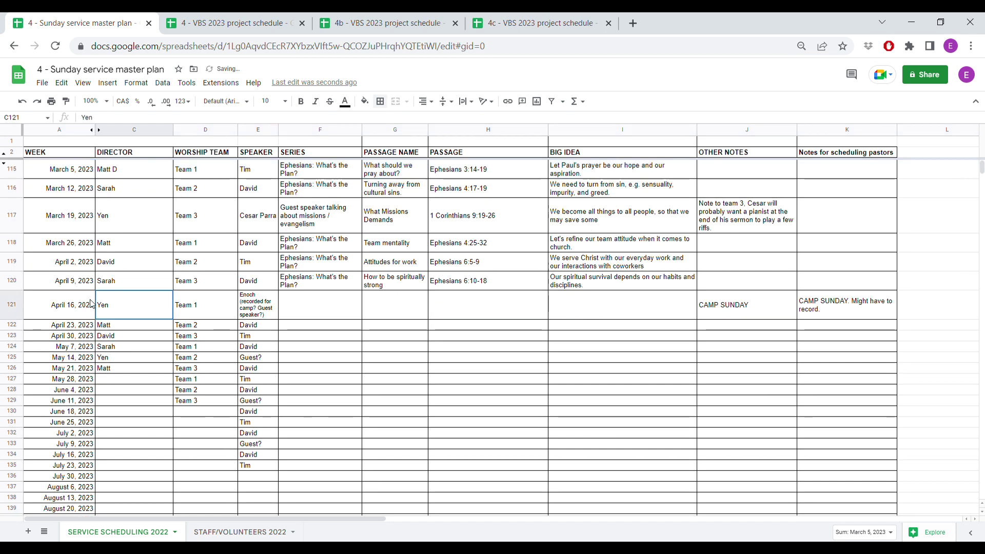
- Unhide the past service rows 3 to 114 to view them, and undo the unhiding
{"action": "left_click", "coordinate": [4, 164]}
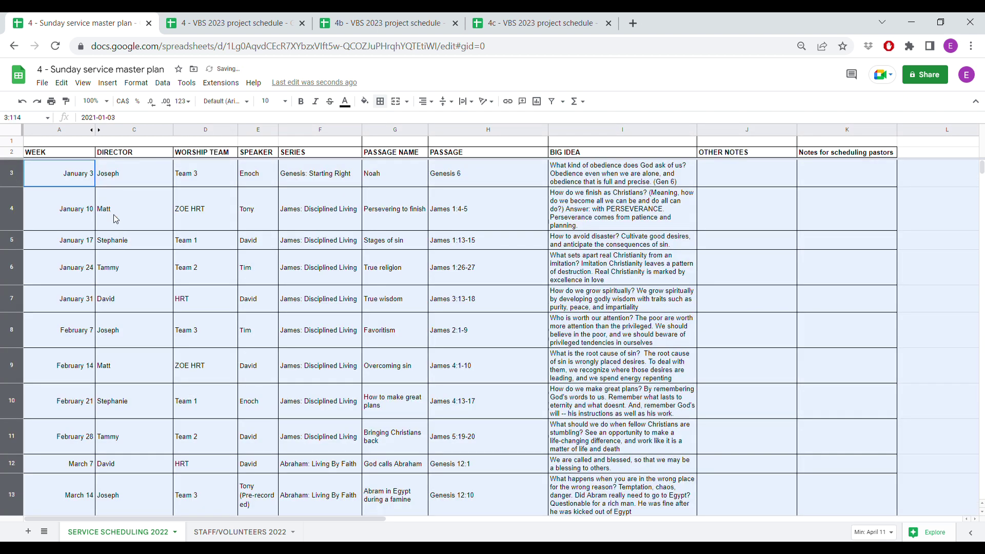
{"action": "left_click", "coordinate": [148, 240]}
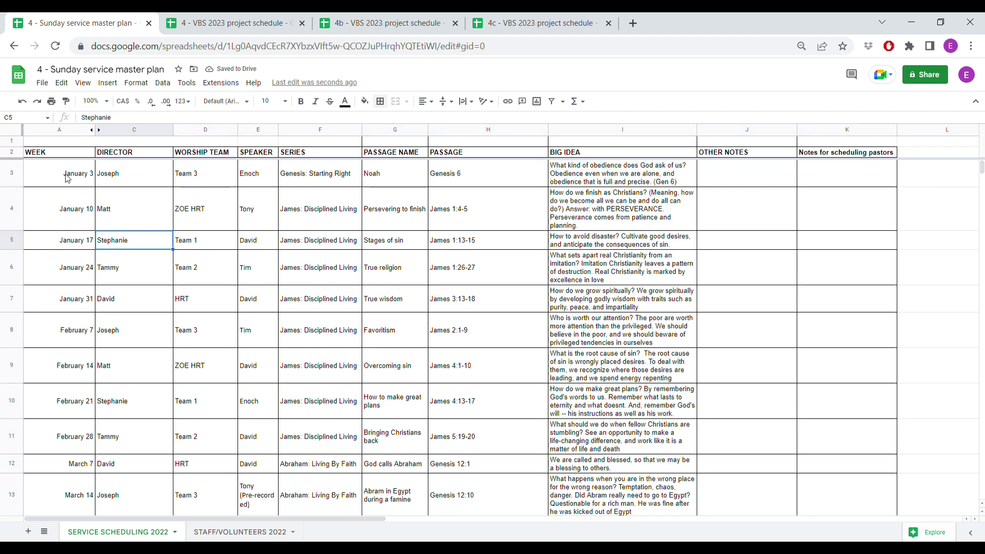
{"action": "left_click", "coordinate": [67, 178]}
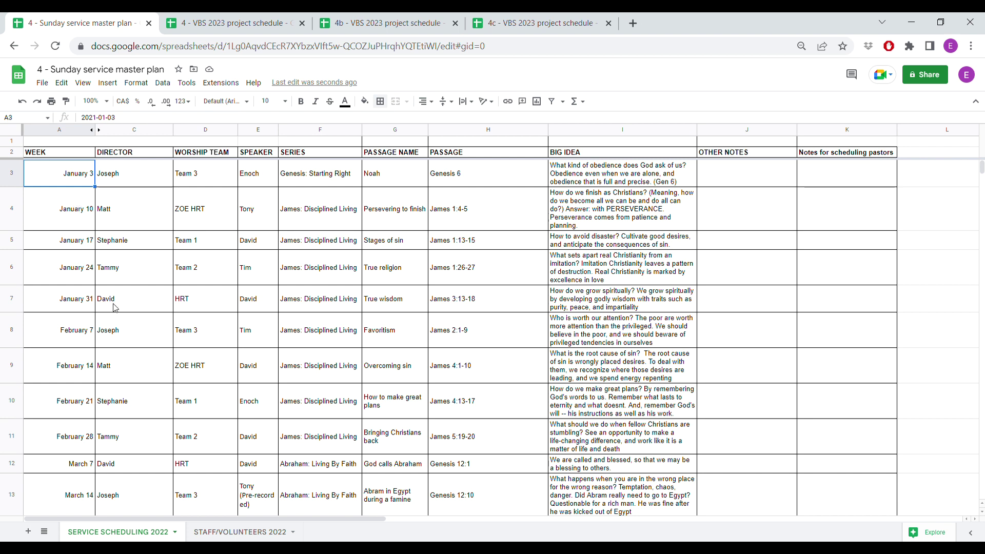
{"action": "key", "text": "ctrl+z"}
{"action": "left_click", "coordinate": [129, 268]}
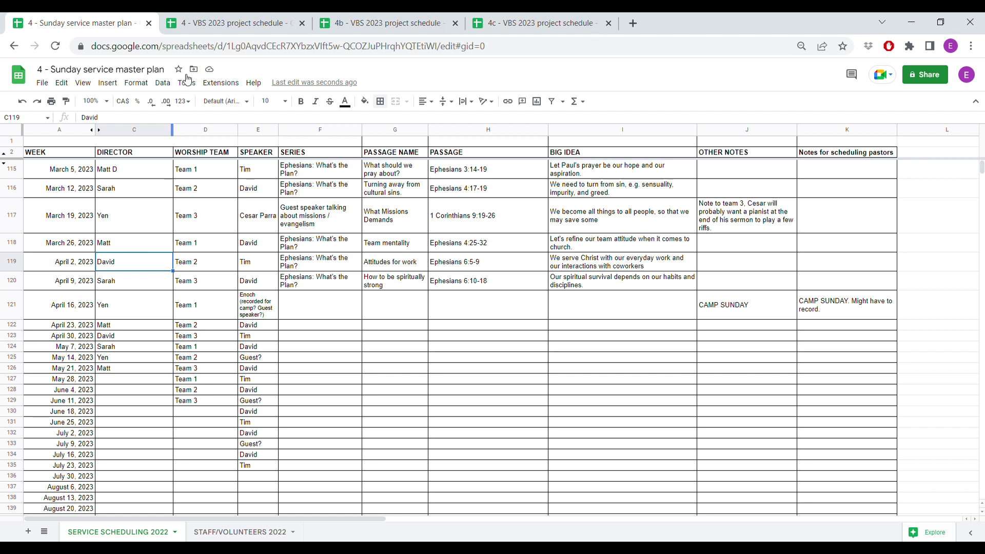
- Switch to the "4 - VBS 2023 project schedule" spreadsheet and examine its milestone, completion date, person-hours, responsible person and comments headings
{"action": "left_click", "coordinate": [216, 22]}
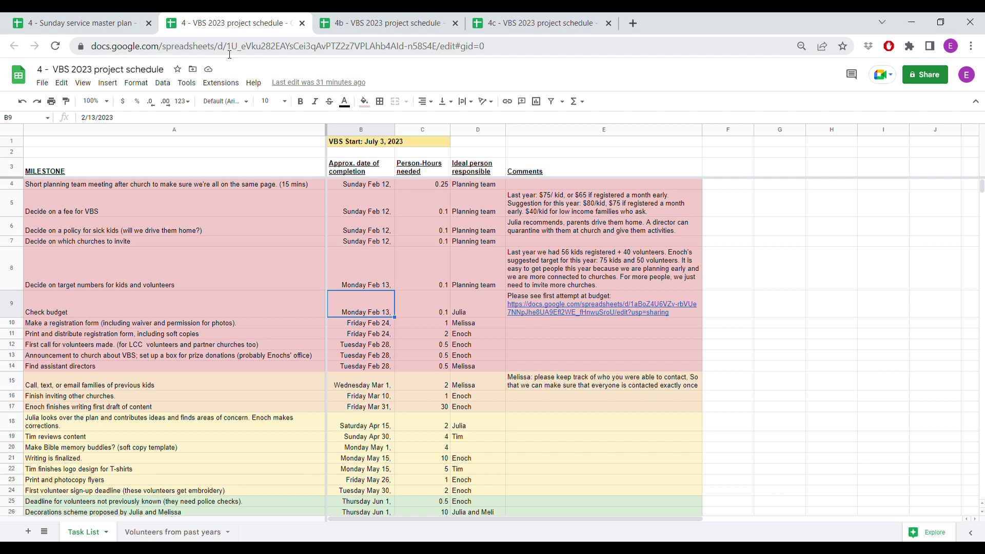
{"action": "left_click", "coordinate": [232, 197]}
{"action": "left_click", "coordinate": [199, 173]}
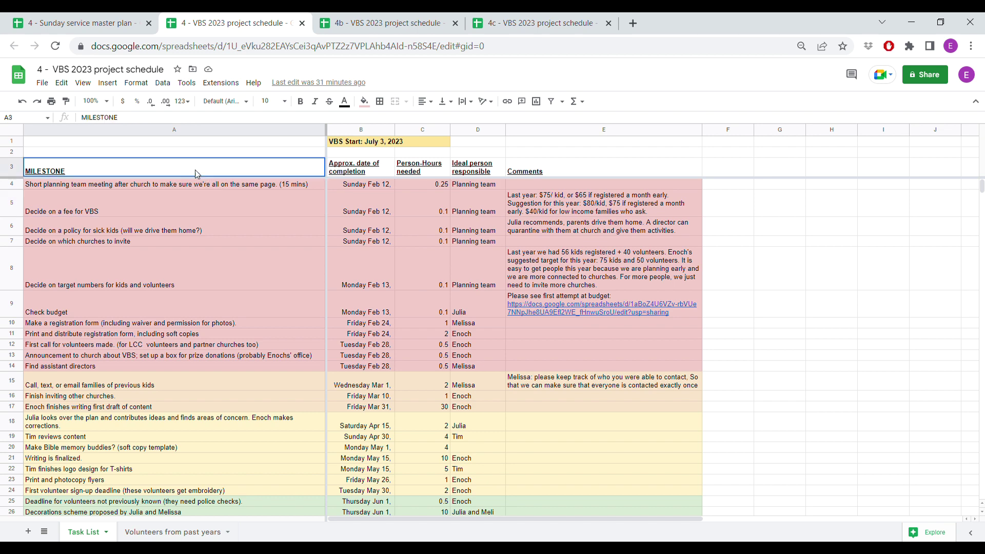
{"action": "left_click", "coordinate": [393, 168]}
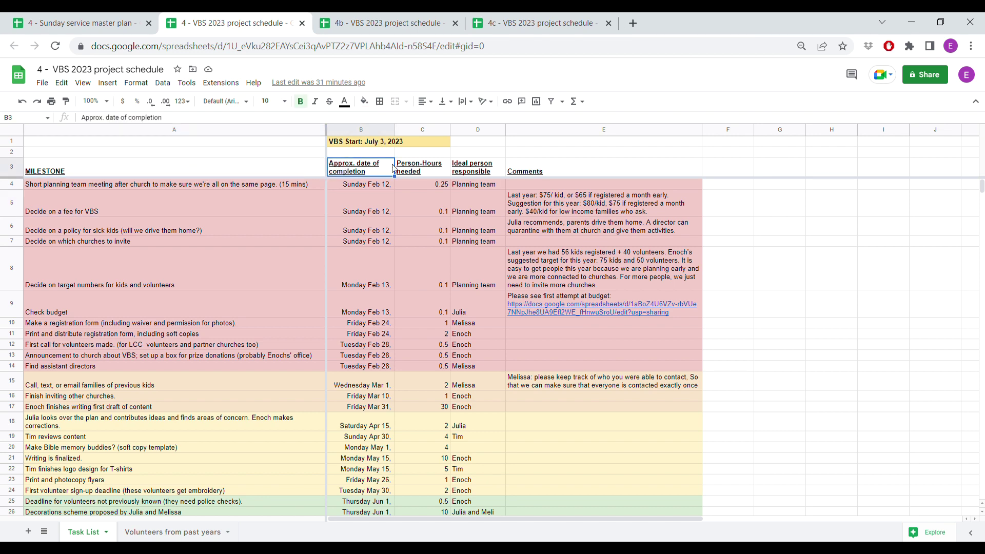
{"action": "left_click", "coordinate": [427, 171]}
{"action": "left_click", "coordinate": [482, 175]}
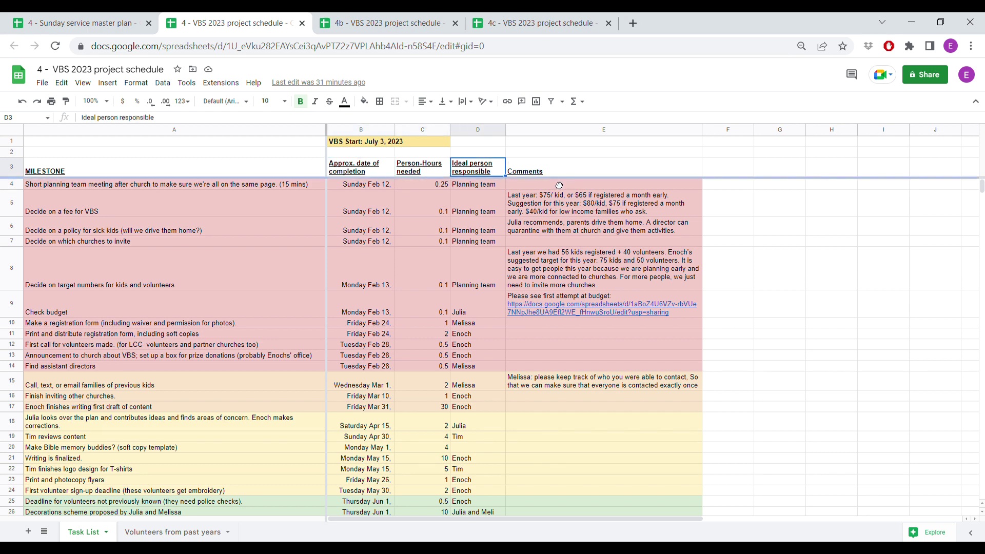
{"action": "left_click", "coordinate": [550, 171]}
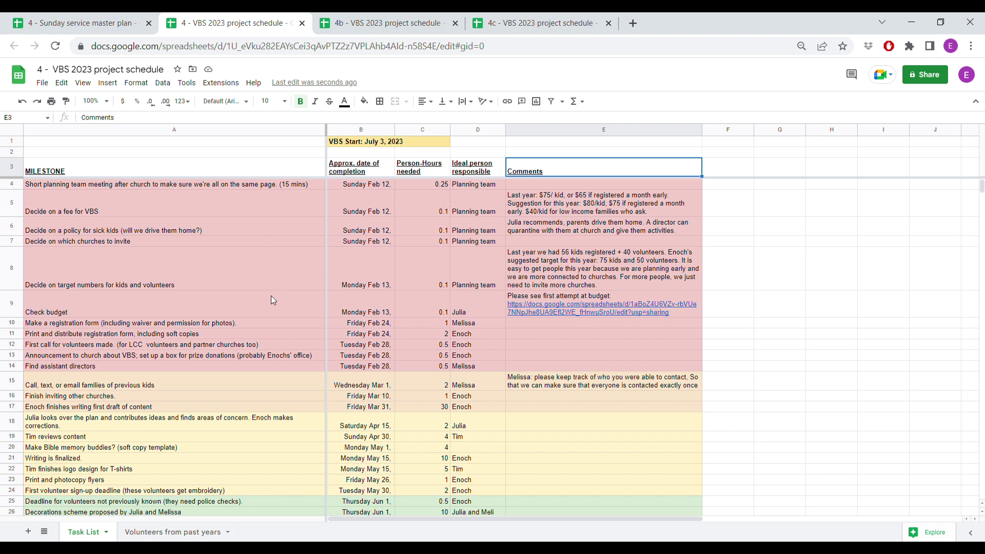
- Fill the milestone rows from the short planning team meeting to the budget check, range A4:E9, with dark grey
{"action": "left_click", "coordinate": [156, 187]}
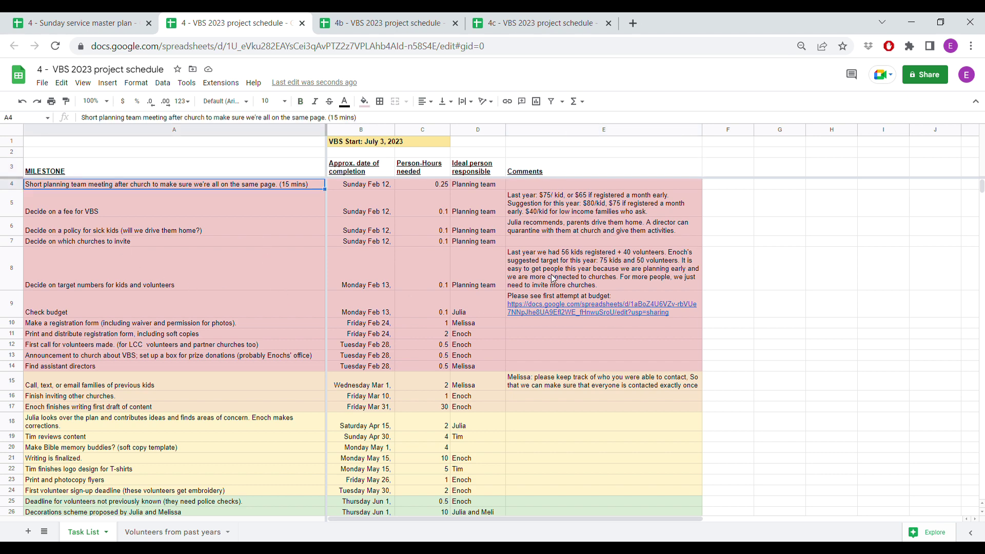
{"action": "left_click", "coordinate": [548, 279], "text": "shift"}
{"action": "left_click", "coordinate": [570, 297], "text": "shift"}
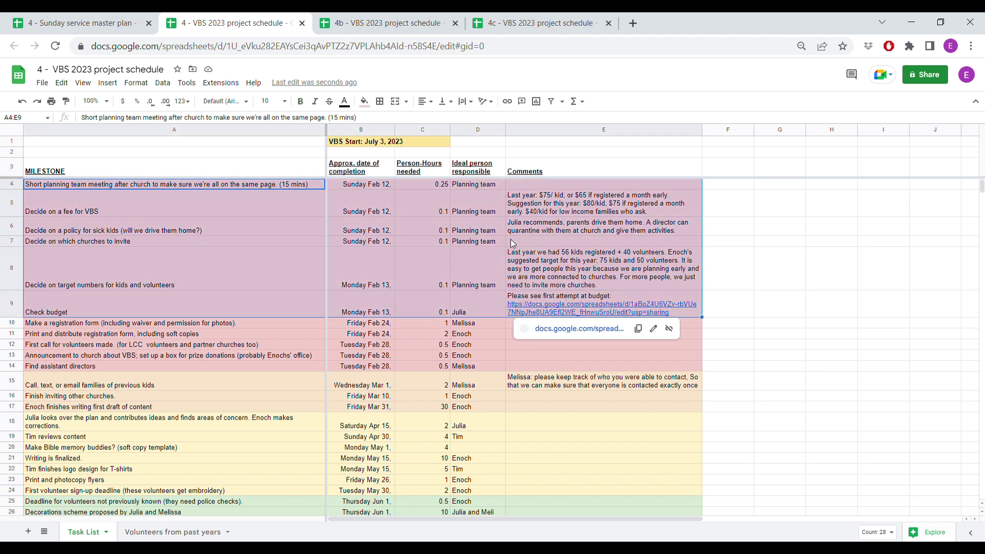
{"action": "left_click", "coordinate": [364, 101]}
{"action": "left_click", "coordinate": [403, 138]}
{"action": "left_click", "coordinate": [440, 242]}
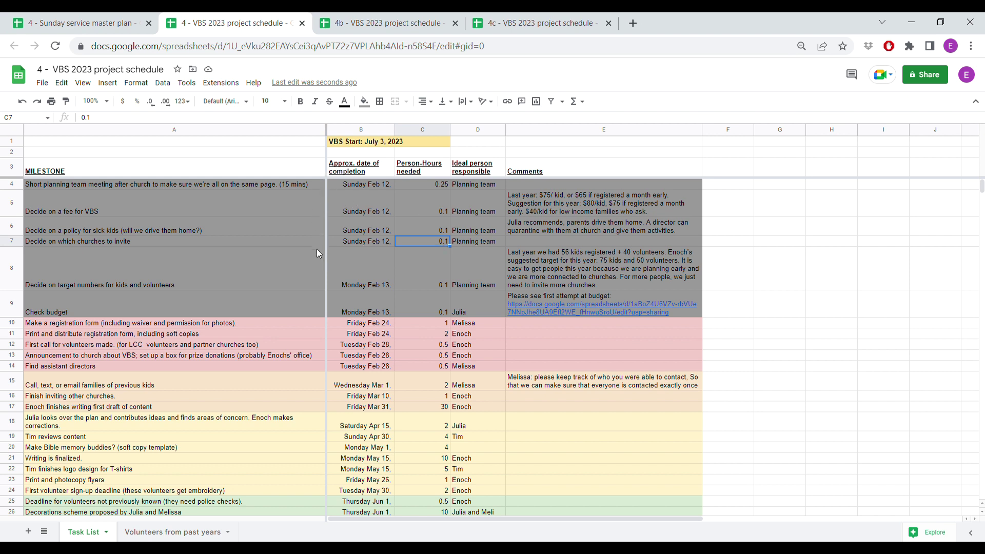
- Switch to the "4b - VBS 2023 project schedule" spreadsheet and examine the Zoom briefing milestone's completion date, person-hours and responsible person in row 4
{"action": "left_click", "coordinate": [402, 18]}
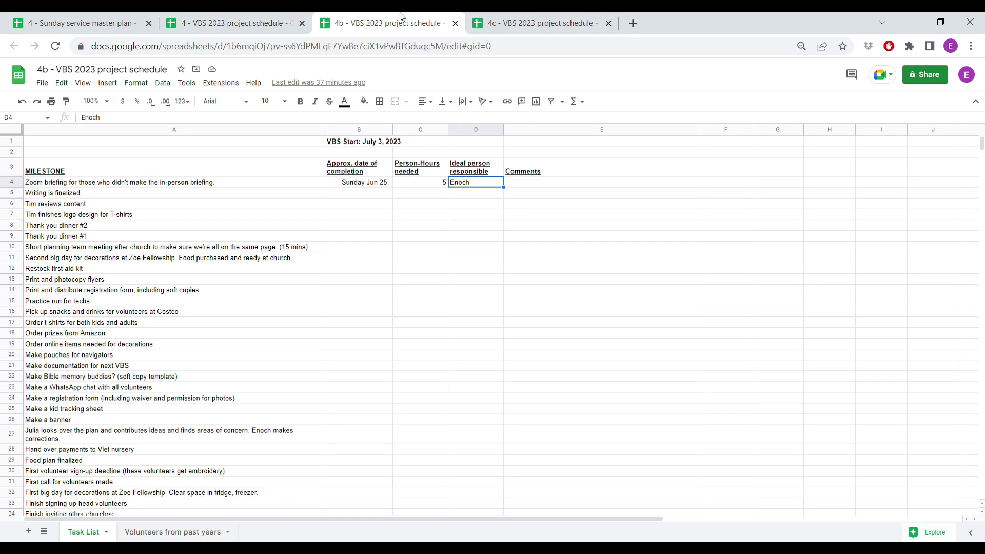
{"action": "left_click", "coordinate": [181, 183]}
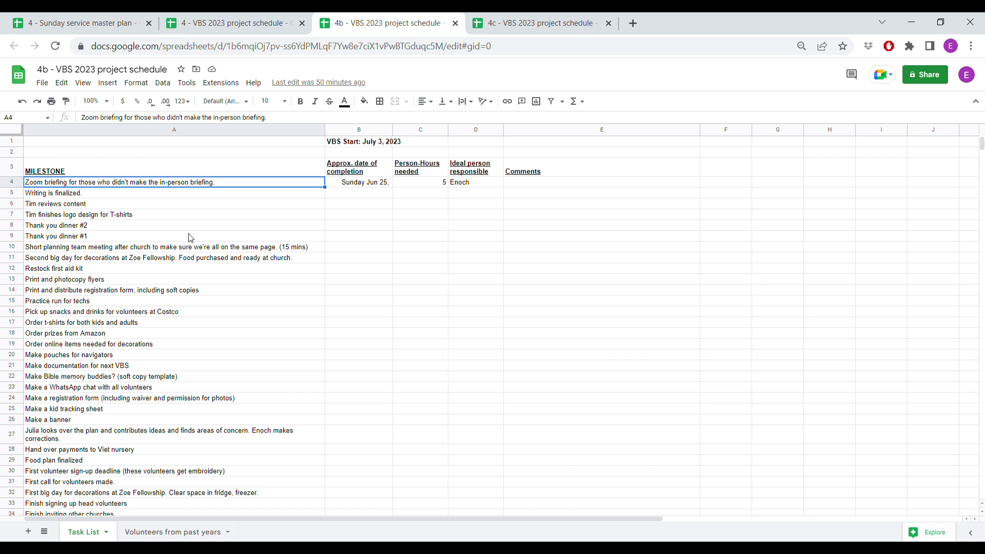
{"action": "key", "text": "Right"}
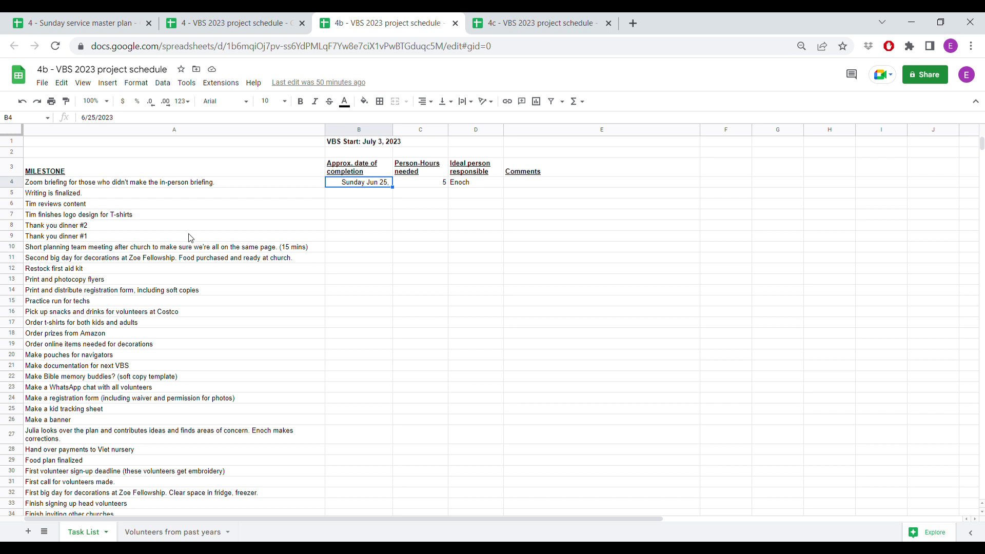
{"action": "key", "text": "Right"}
{"action": "key", "text": "Right"}
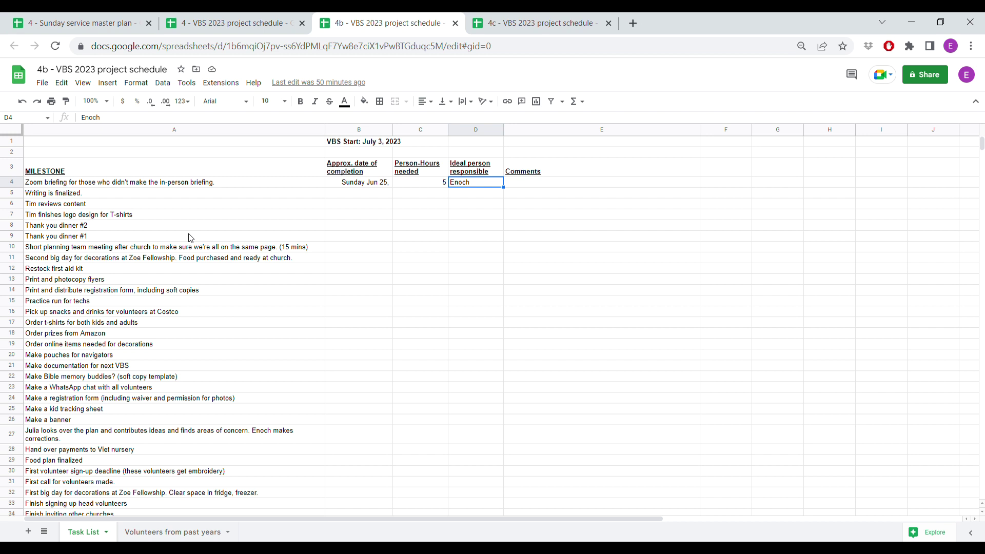
{"action": "key", "text": "Left"}
{"action": "key", "text": "Left"}
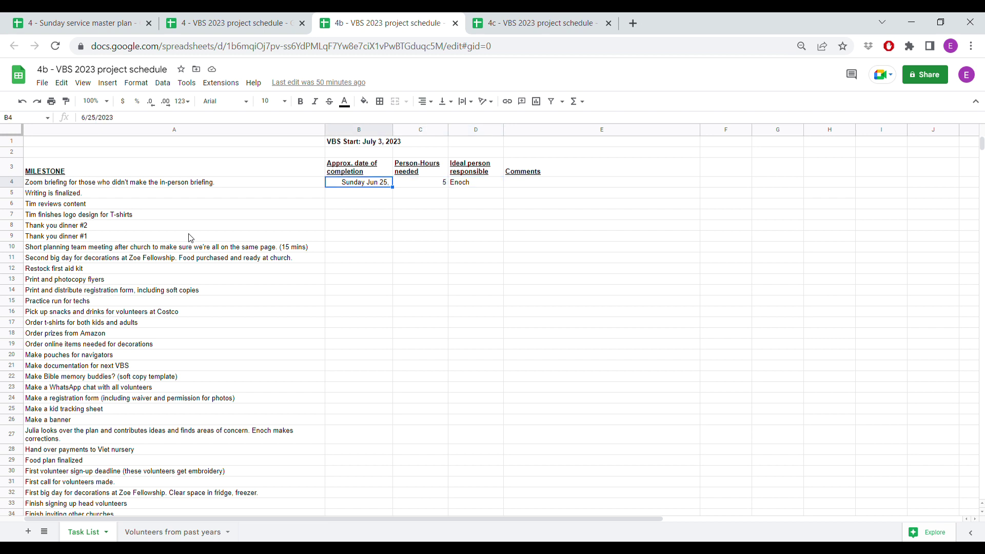
- Switch to the "4c - VBS 2023 project schedule" spreadsheet and examine the milestone list down to row 49 and the first completion dates in column B
{"action": "left_click", "coordinate": [488, 21]}
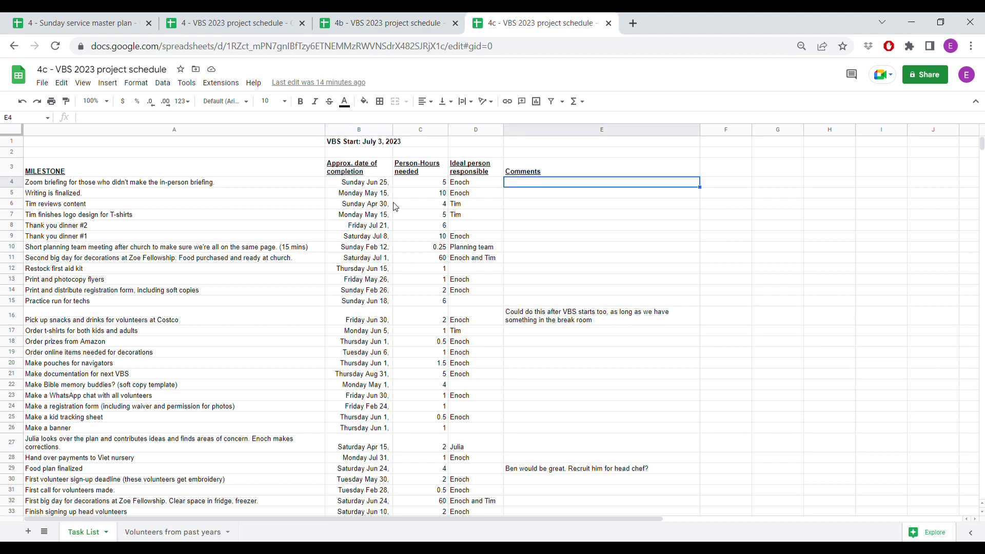
{"action": "left_click", "coordinate": [373, 186]}
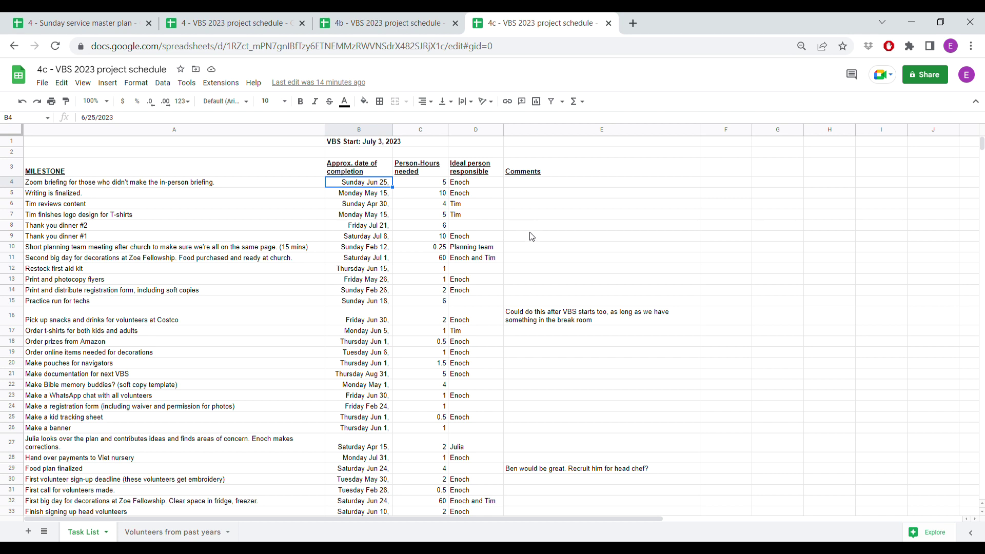
{"action": "scroll", "coordinate": [533, 236], "scroll_direction": "down", "scroll_amount": 4}
{"action": "scroll", "coordinate": [533, 246], "scroll_direction": "down", "scroll_amount": 8}
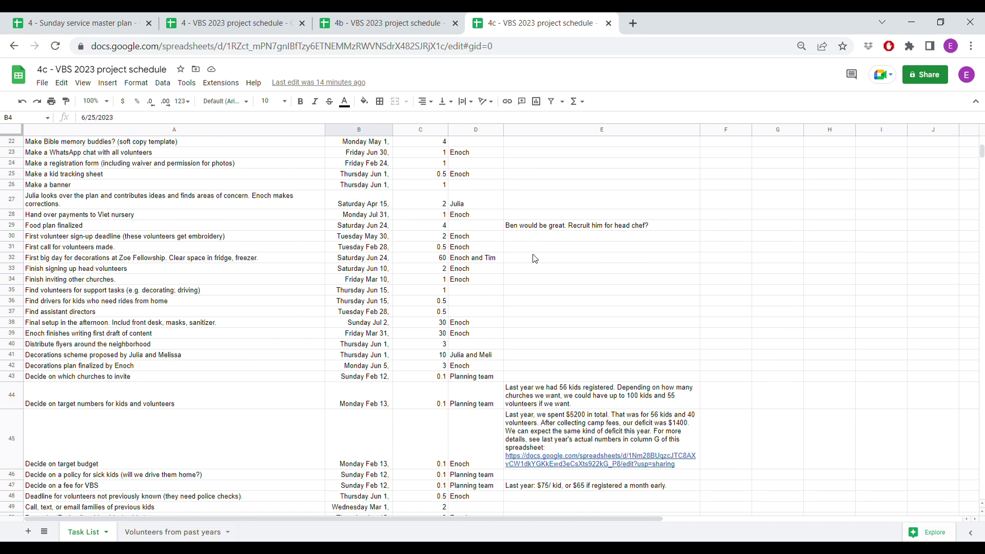
{"action": "scroll", "coordinate": [532, 257], "scroll_direction": "up", "scroll_amount": 12}
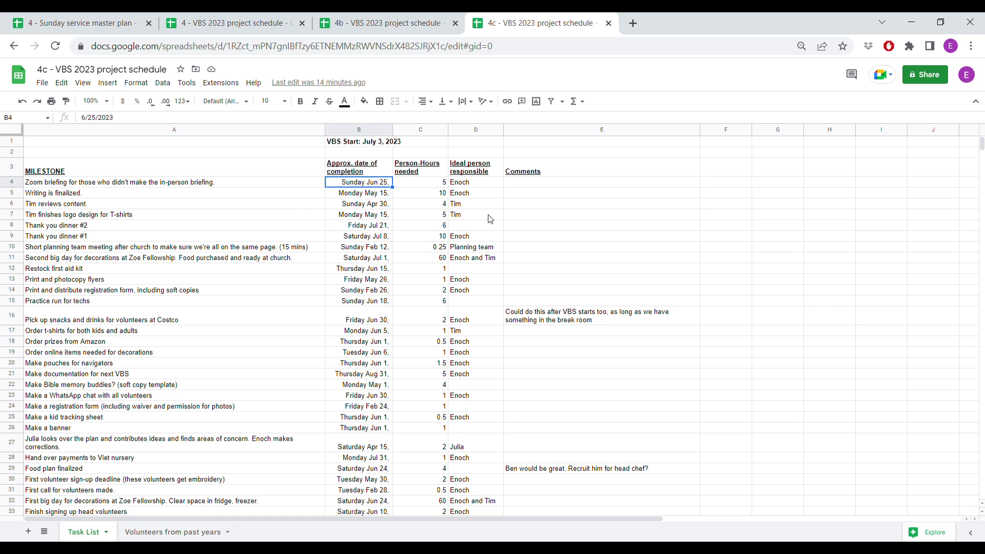
{"action": "left_click", "coordinate": [281, 185]}
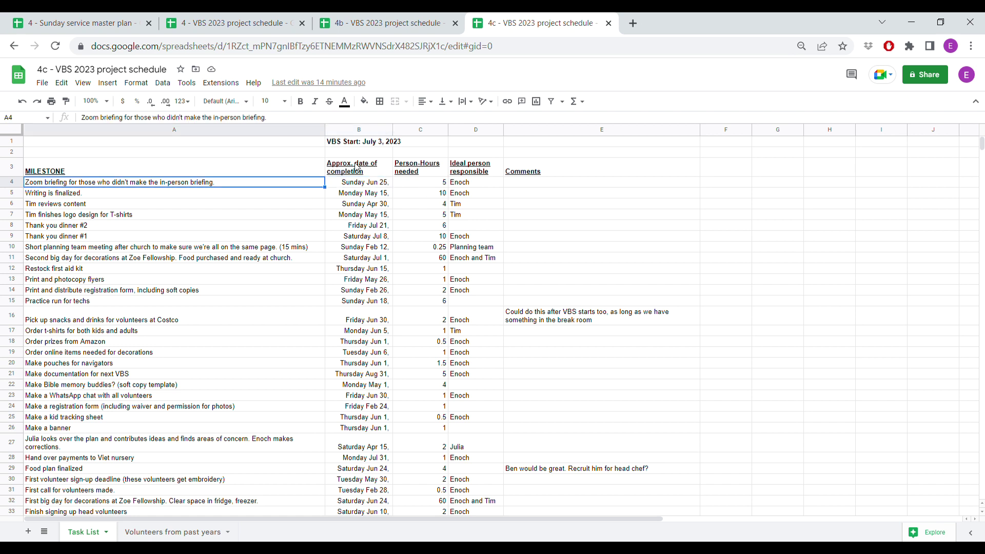
{"action": "left_click", "coordinate": [374, 184]}
{"action": "left_click", "coordinate": [374, 197]}
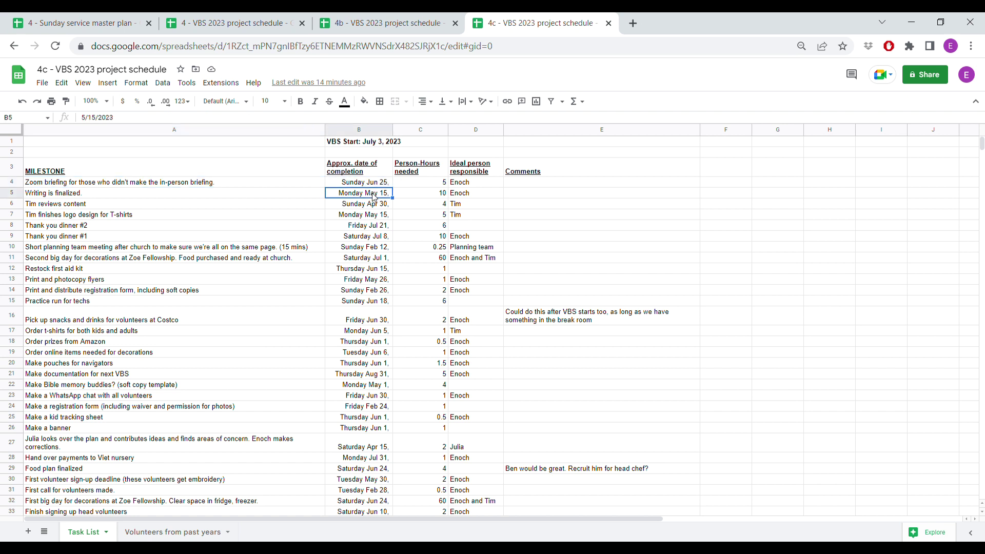
- Sort the milestone range A4:E53 by completion date in column B, in A to Z order
{"action": "left_click", "coordinate": [376, 206]}
{"action": "left_click", "coordinate": [378, 225]}
{"action": "left_click", "coordinate": [236, 184]}
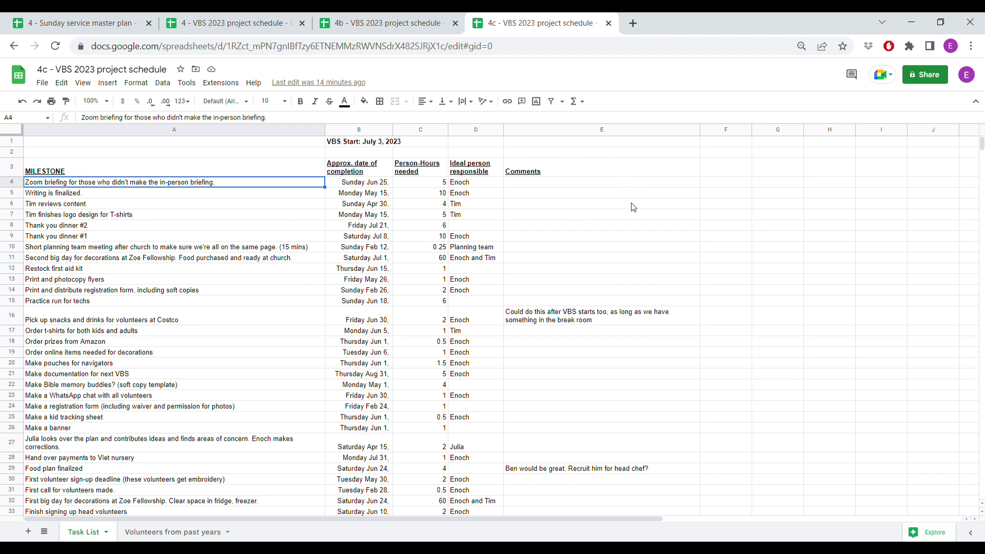
{"action": "scroll", "coordinate": [634, 207], "scroll_direction": "down", "scroll_amount": 8}
{"action": "left_click", "coordinate": [629, 469], "text": "shift"}
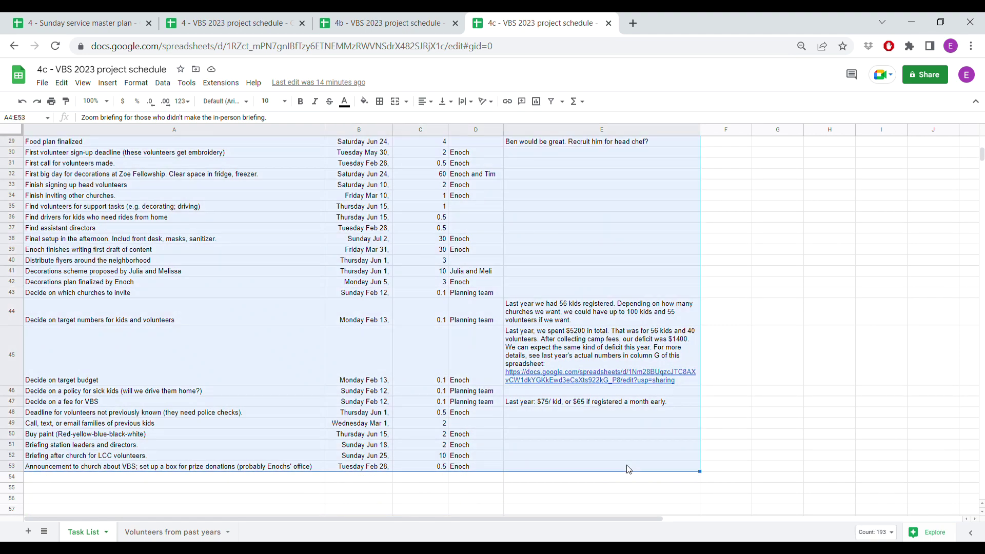
{"action": "scroll", "coordinate": [425, 323], "scroll_direction": "up", "scroll_amount": 8}
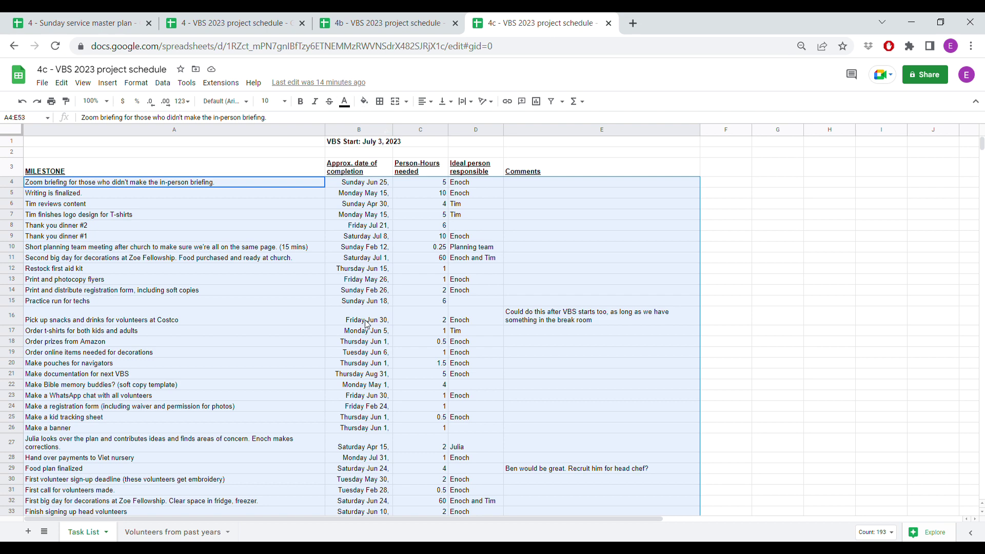
{"action": "left_click", "coordinate": [166, 84]}
{"action": "mouse_move", "coordinate": [191, 122]}
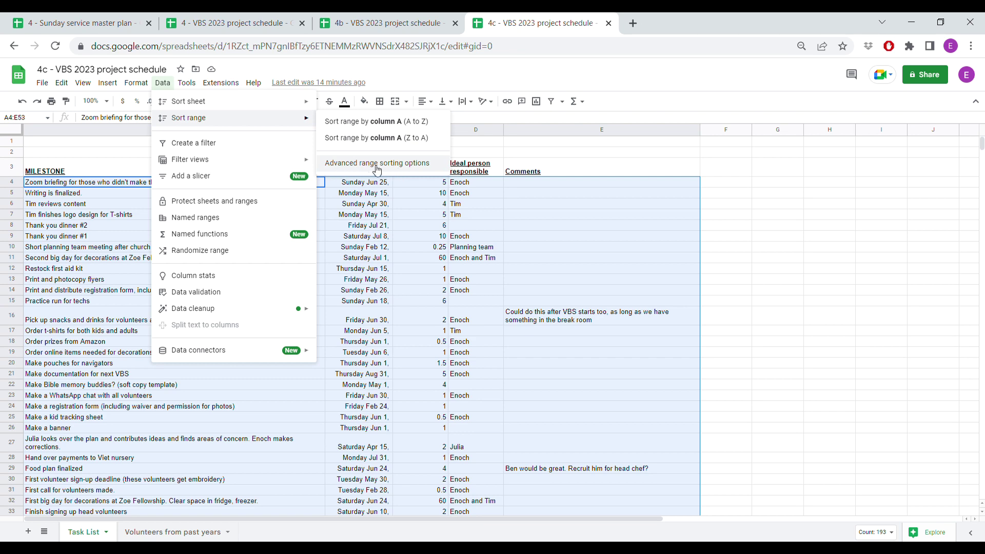
{"action": "left_click", "coordinate": [403, 163]}
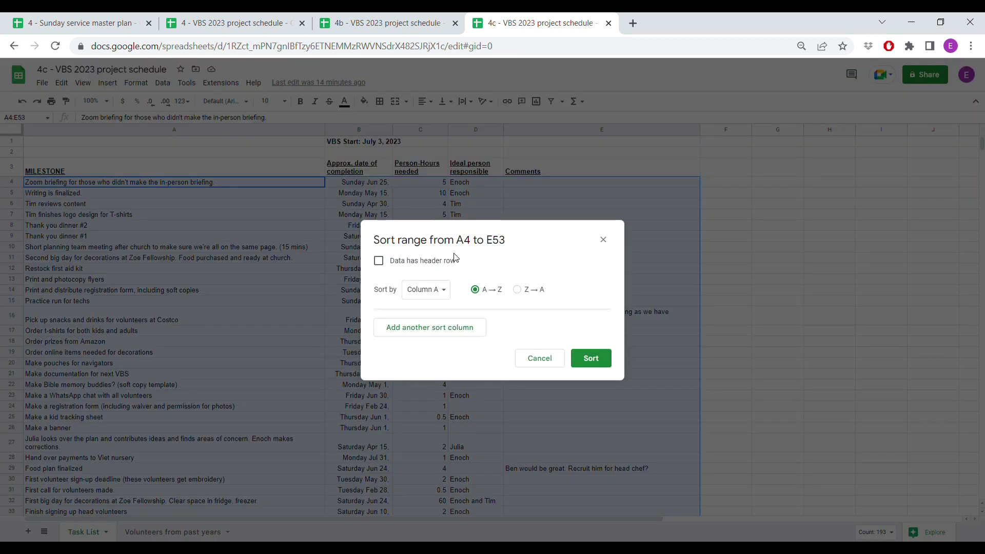
{"action": "left_click", "coordinate": [432, 290]}
{"action": "left_click", "coordinate": [434, 314]}
{"action": "left_click", "coordinate": [593, 365]}
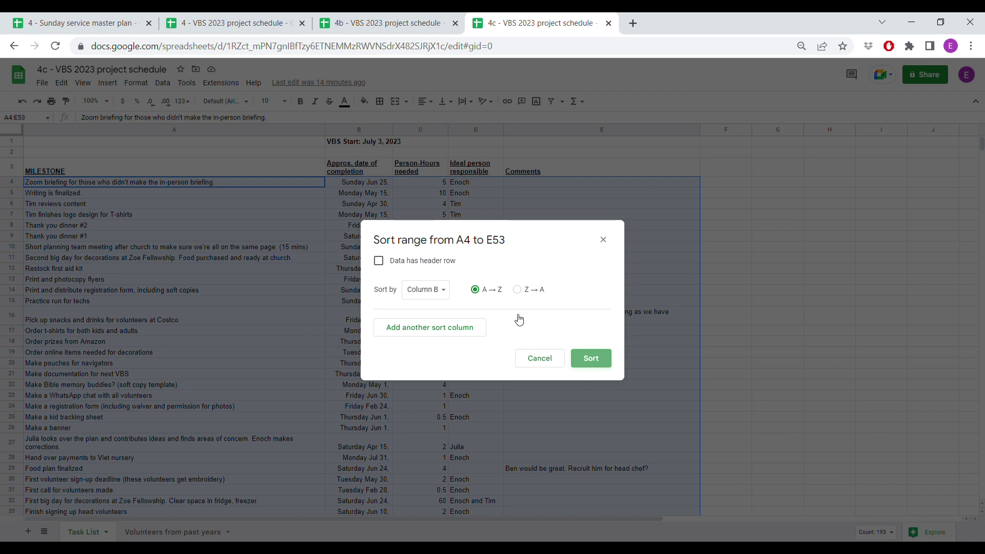
{"action": "left_click", "coordinate": [374, 209]}
{"action": "left_click", "coordinate": [357, 185]}
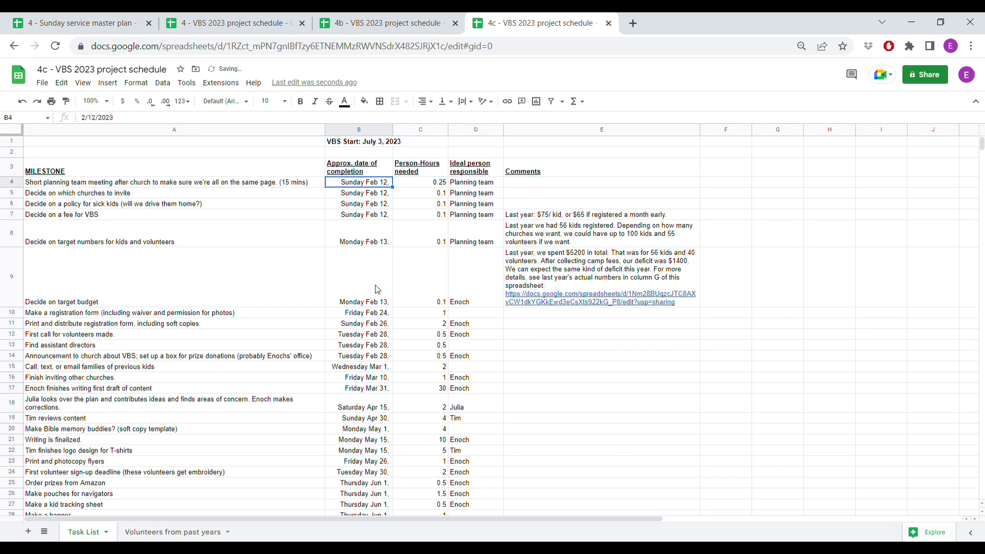
- Fill the February 12 and 13 milestone rows, range A4:E9, with light red
{"action": "left_click", "coordinate": [112, 184]}
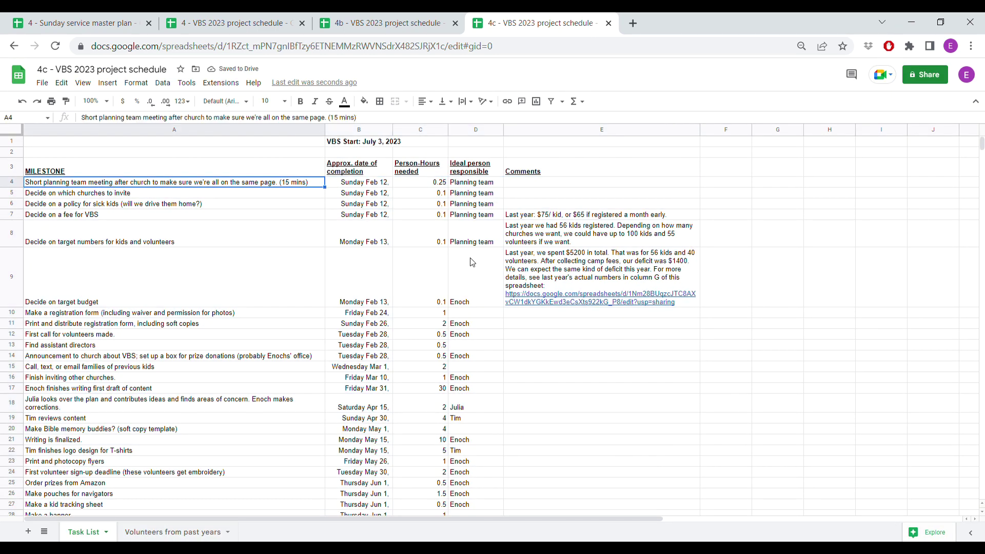
{"action": "left_click", "coordinate": [594, 289], "text": "shift"}
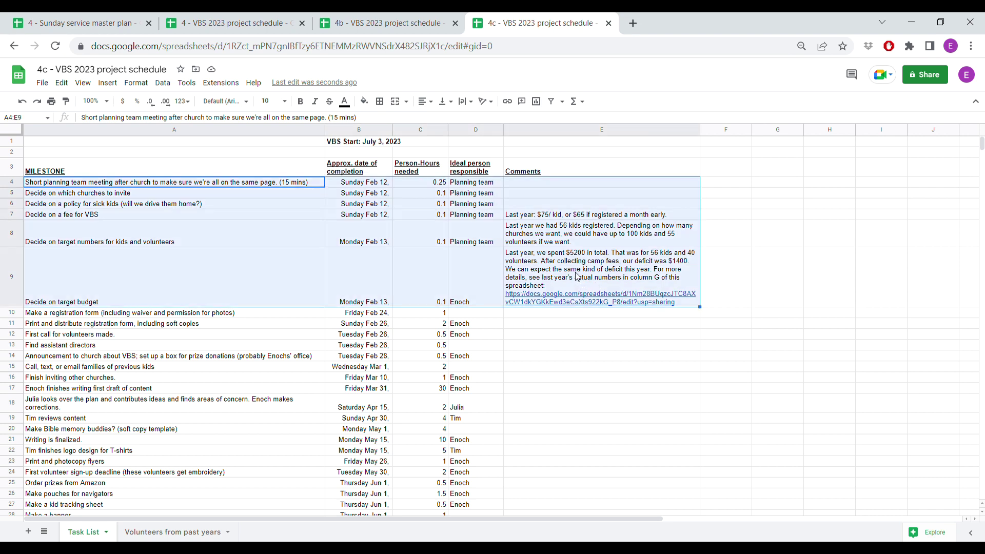
{"action": "left_click", "coordinate": [365, 102]}
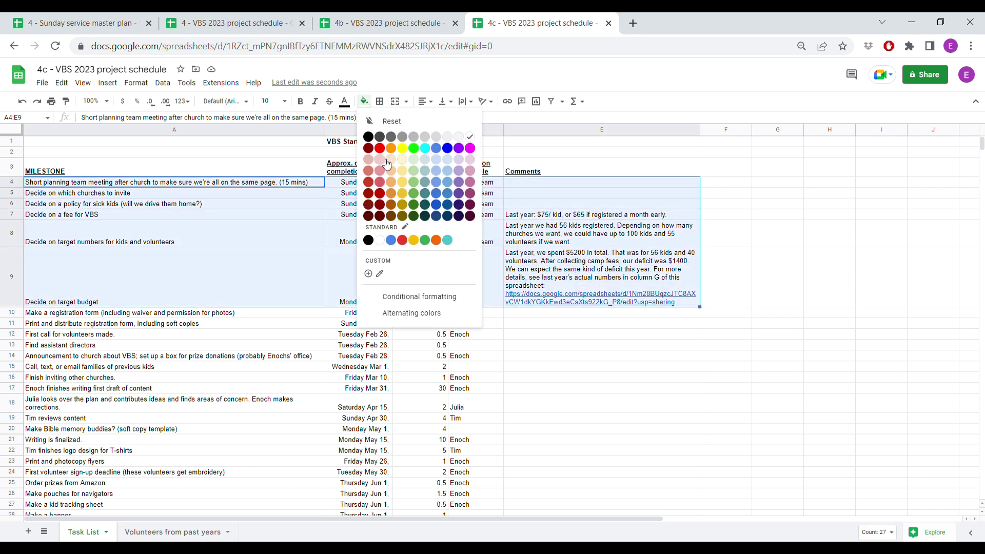
{"action": "left_click", "coordinate": [387, 165]}
{"action": "left_click", "coordinate": [336, 336]}
- Fill the remaining February milestone rows, range A10:E14, with light orange
{"action": "left_click", "coordinate": [278, 314]}
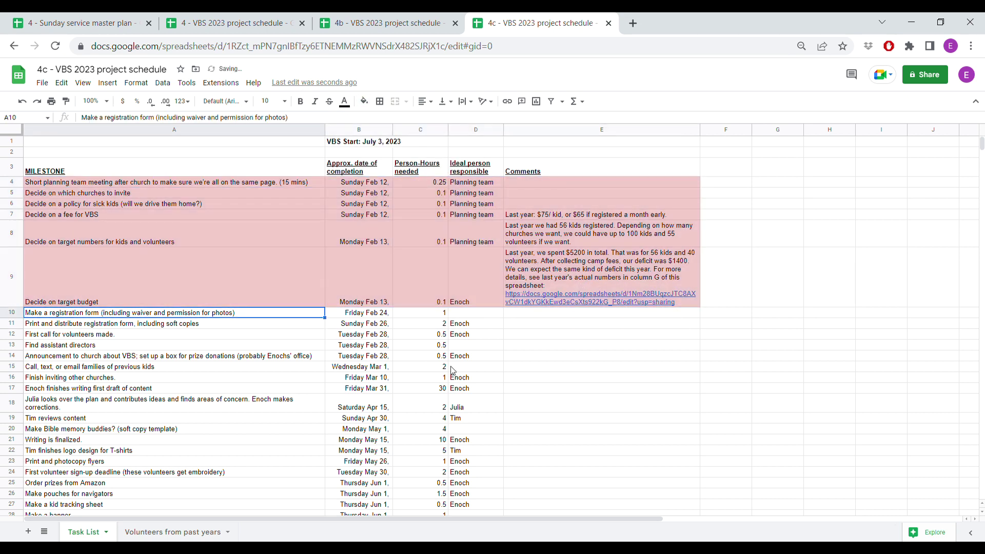
{"action": "left_click", "coordinate": [575, 371], "text": "shift"}
{"action": "left_click", "coordinate": [576, 359], "text": "shift"}
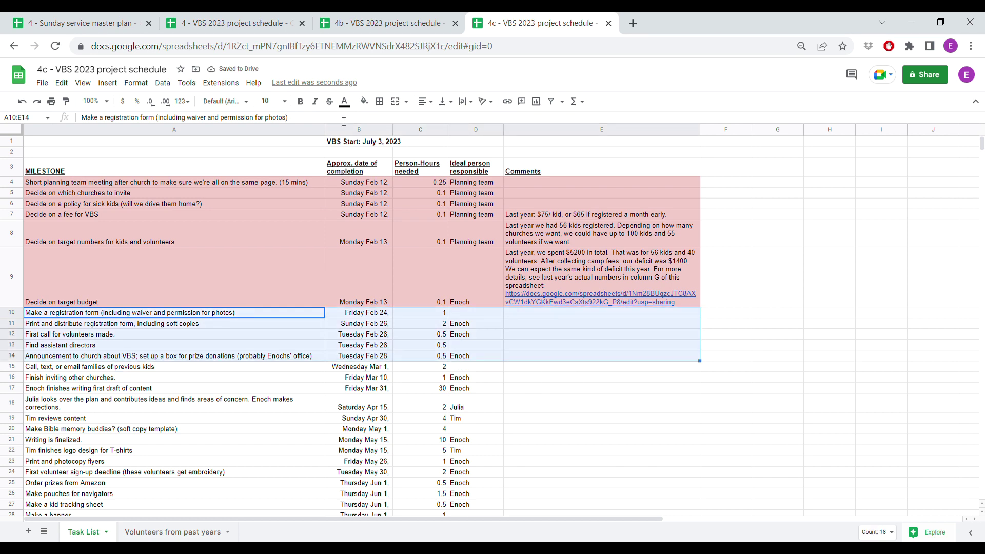
{"action": "left_click", "coordinate": [365, 101]}
{"action": "left_click", "coordinate": [394, 162]}
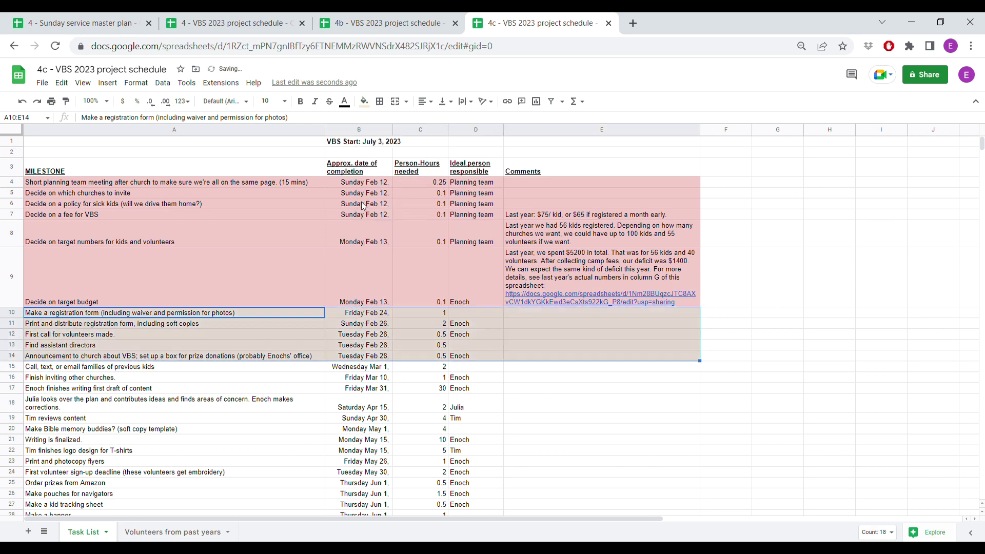
- Fill the March and April milestone rows, range A15:E19, with light yellow
{"action": "left_click", "coordinate": [233, 369]}
{"action": "left_click_drag", "start_coordinate": [550, 436], "coordinate": [588, 429]}
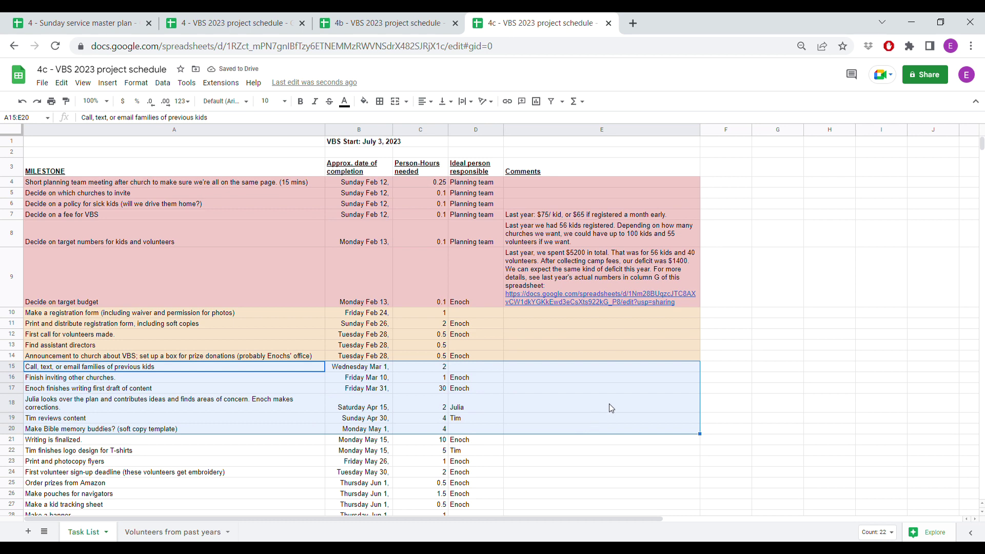
{"action": "key", "text": "shift+Up"}
{"action": "left_click", "coordinate": [365, 102]}
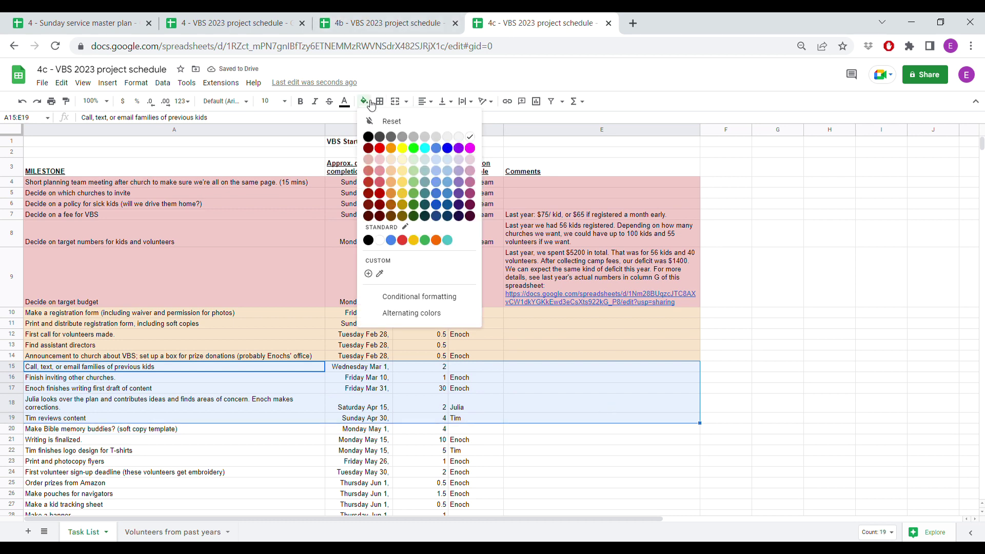
{"action": "left_click", "coordinate": [408, 163]}
{"action": "left_click", "coordinate": [408, 345]}
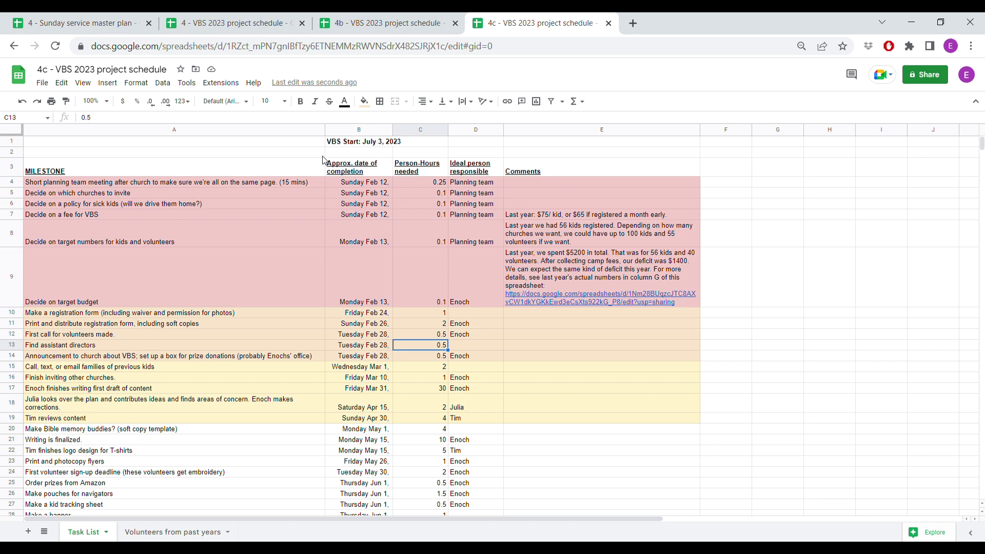
- Mark the decisions on churches, sick-kid policy, VBS fee and target numbers, range A5:E8, with grey fill
{"action": "left_click_drag", "start_coordinate": [308, 193], "coordinate": [562, 216]}
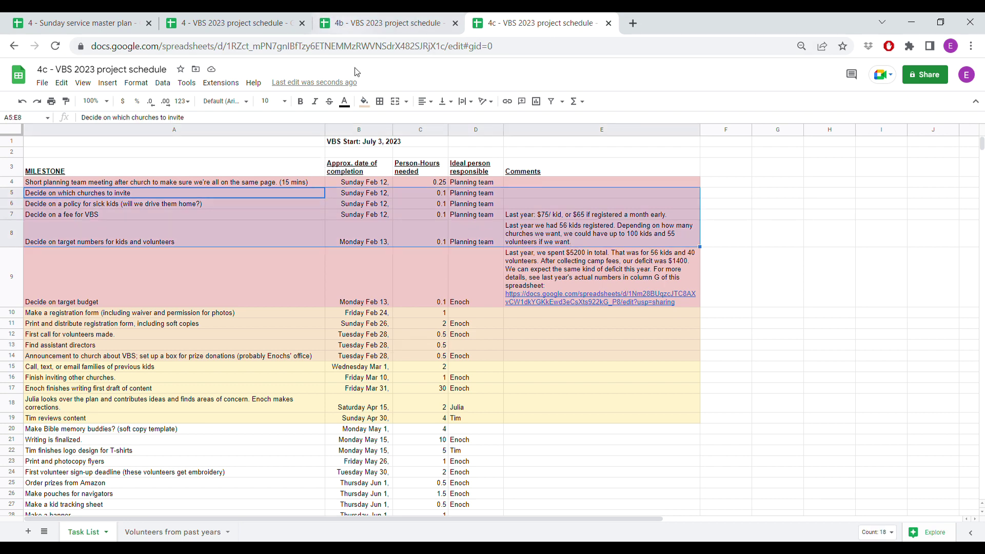
{"action": "left_click", "coordinate": [364, 101]}
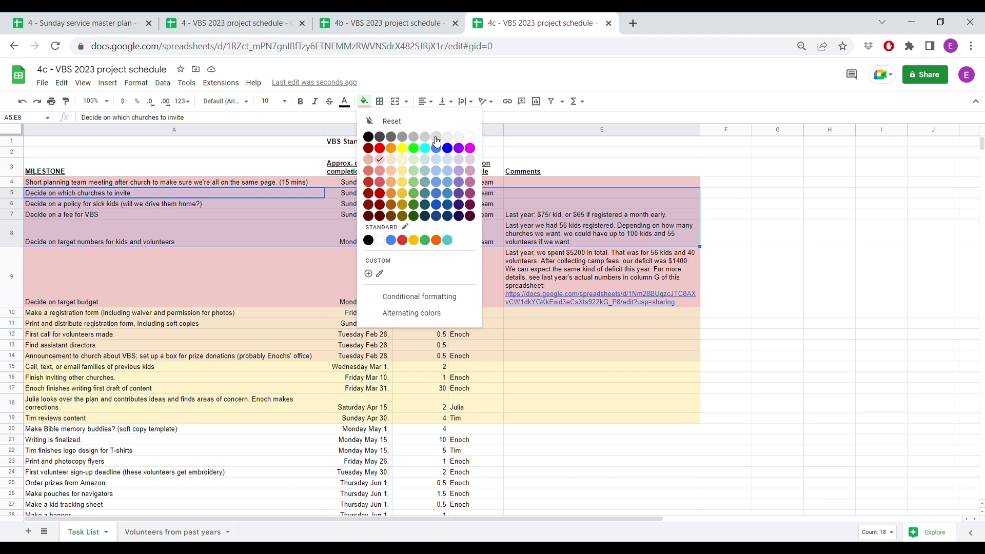
{"action": "left_click", "coordinate": [426, 137]}
{"action": "left_click", "coordinate": [402, 254]}
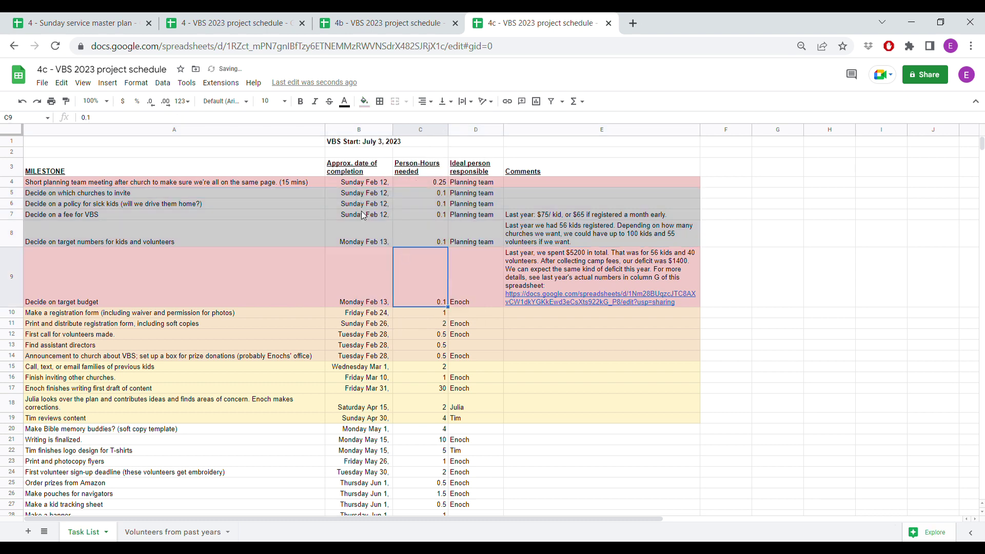
- Fill the short planning team meeting row, range A4:E4, with grey
{"action": "left_click", "coordinate": [306, 174]}
{"action": "left_click", "coordinate": [476, 182]}
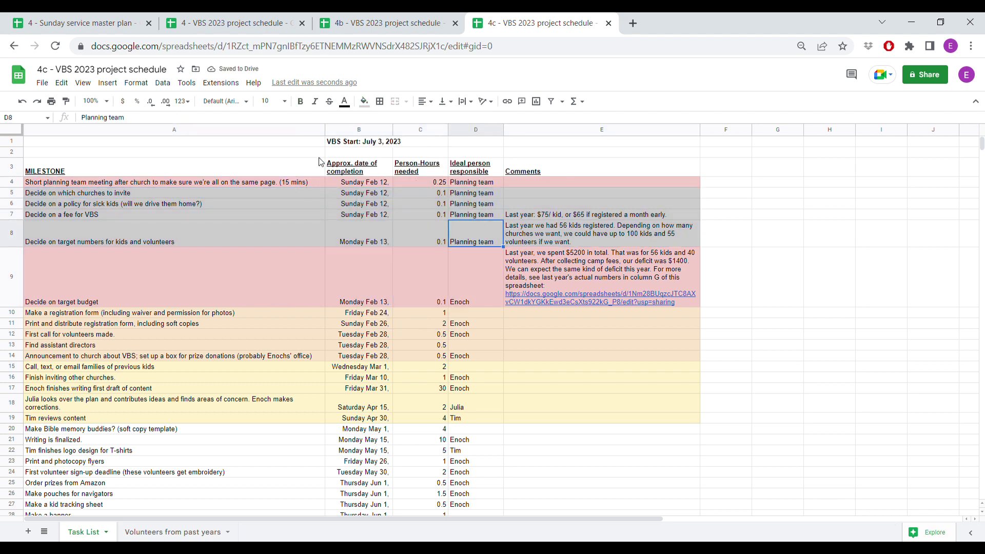
{"action": "left_click", "coordinate": [300, 179]}
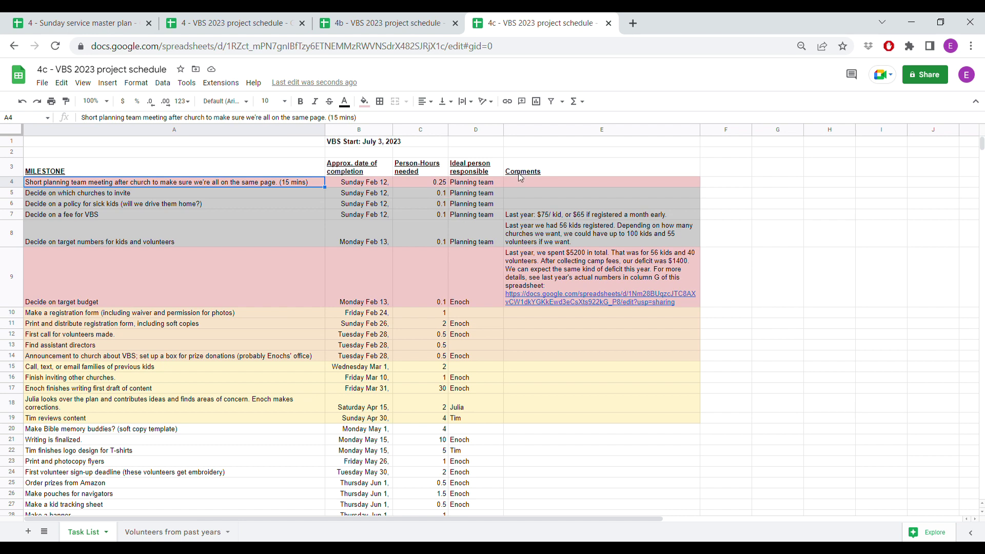
{"action": "left_click", "coordinate": [529, 183], "text": "shift"}
{"action": "left_click", "coordinate": [365, 101]}
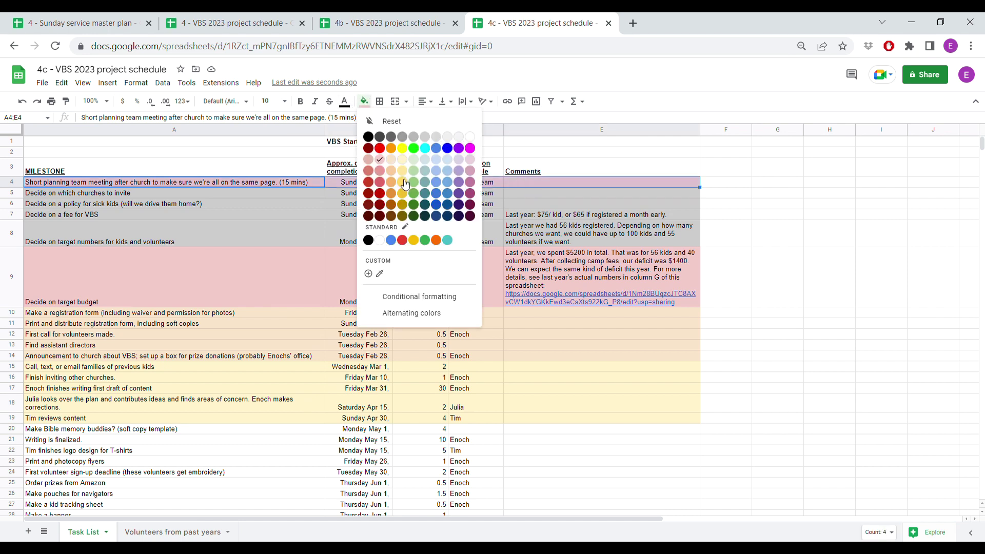
{"action": "left_click", "coordinate": [442, 138]}
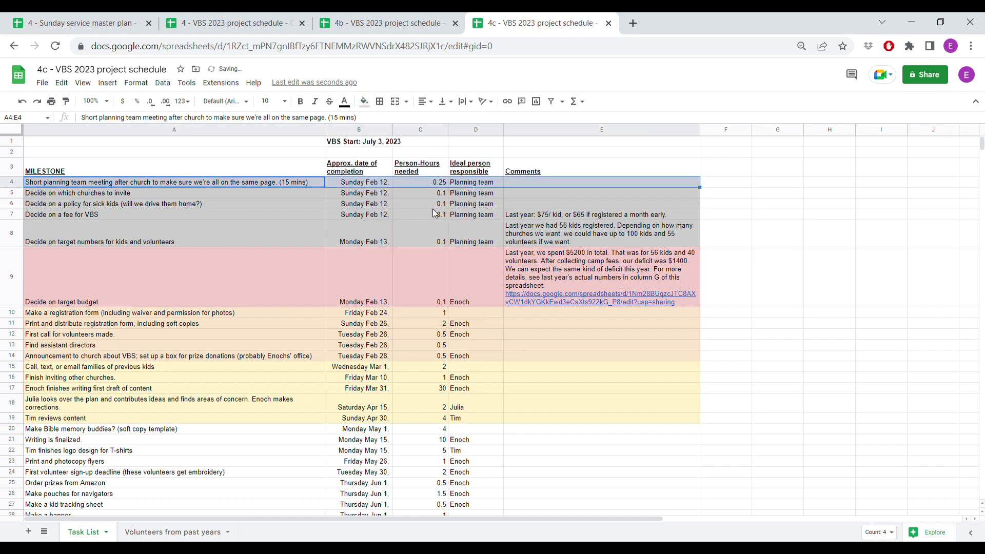
- Go through the milestones in rows 10 to 20, examining their tasks and person-hours
{"action": "scroll", "coordinate": [437, 208], "scroll_direction": "down", "scroll_amount": 3}
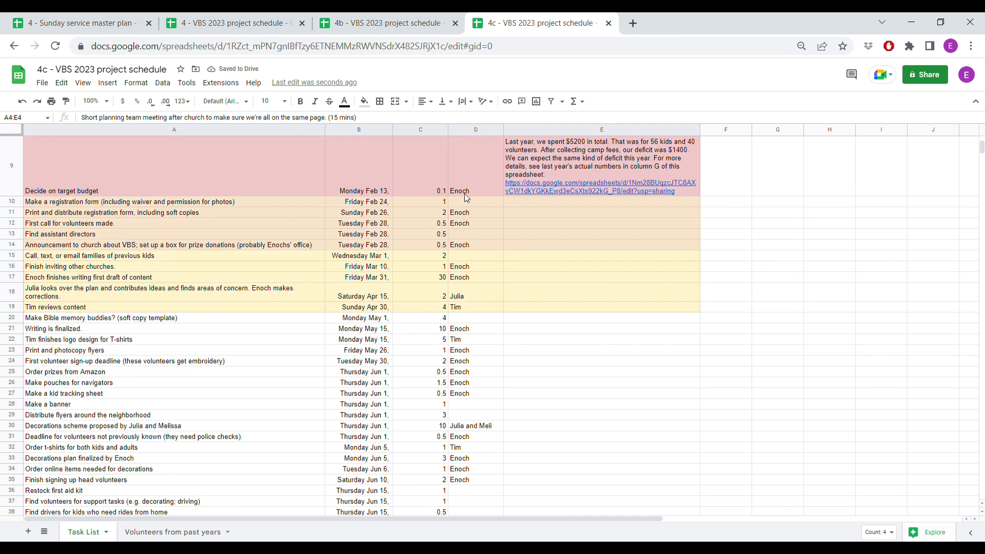
{"action": "left_click", "coordinate": [467, 201]}
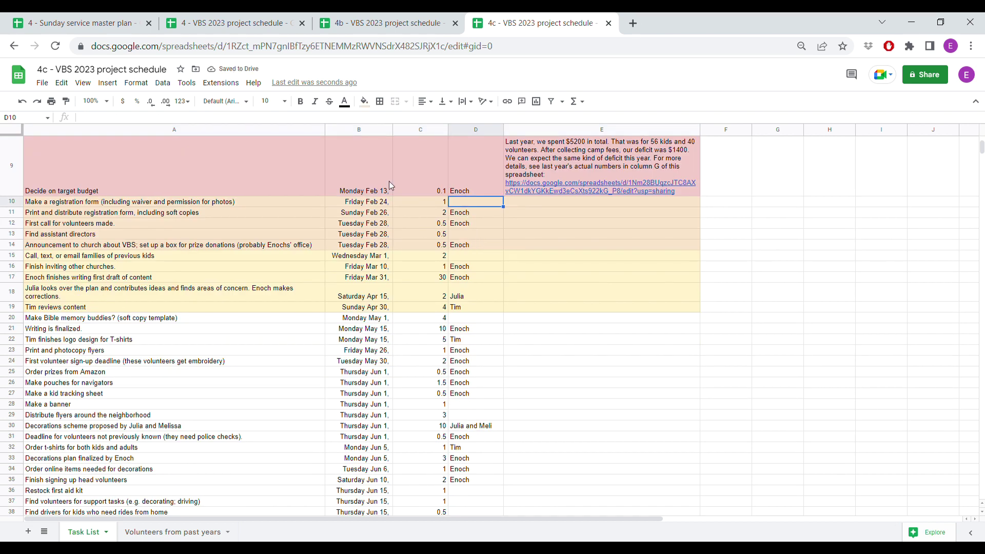
{"action": "key", "text": "Left"}
{"action": "key", "text": "Left"}
{"action": "key", "text": "Left"}
{"action": "key", "text": "Down"}
{"action": "key", "text": "Down"}
{"action": "key", "text": "Down"}
{"action": "key", "text": "Down"}
{"action": "key", "text": "Up"}
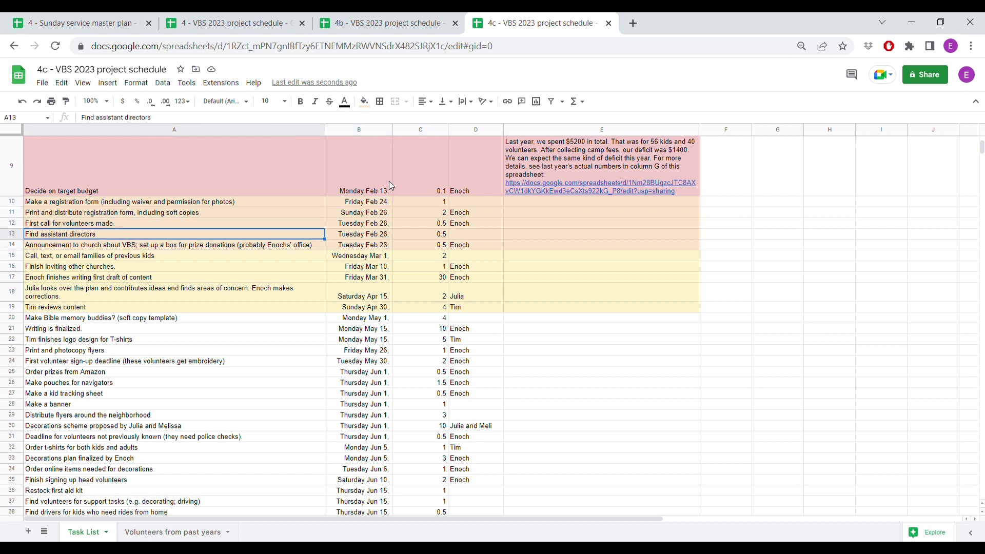
{"action": "key", "text": "Down"}
{"action": "key", "text": "Down"}
{"action": "key", "text": "Down"}
{"action": "key", "text": "Right"}
{"action": "key", "text": "Right"}
{"action": "key", "text": "Down"}
{"action": "key", "text": "Down"}
{"action": "key", "text": "Down"}
{"action": "key", "text": "Down"}
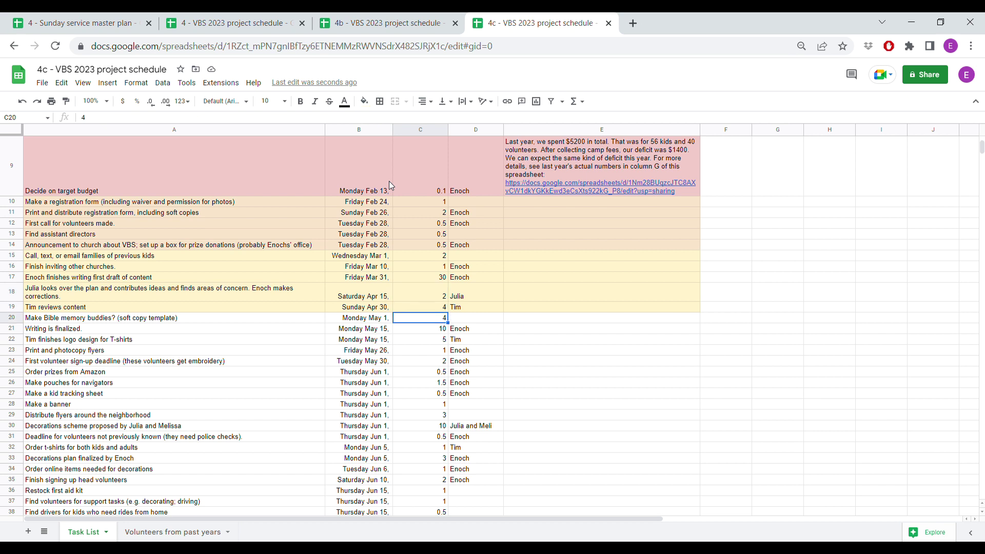
{"action": "key", "text": "Left"}
{"action": "key", "text": "Left"}
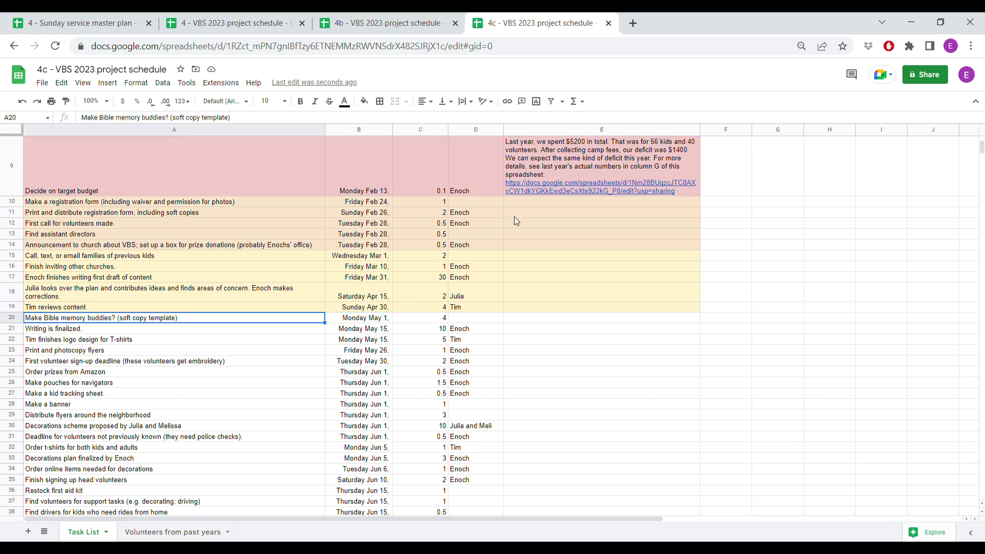
- View the "4 - Sunday service master plan" spreadsheet and return to "4c - VBS 2023 project schedule"
{"action": "scroll", "coordinate": [518, 290], "scroll_direction": "up", "scroll_amount": 3}
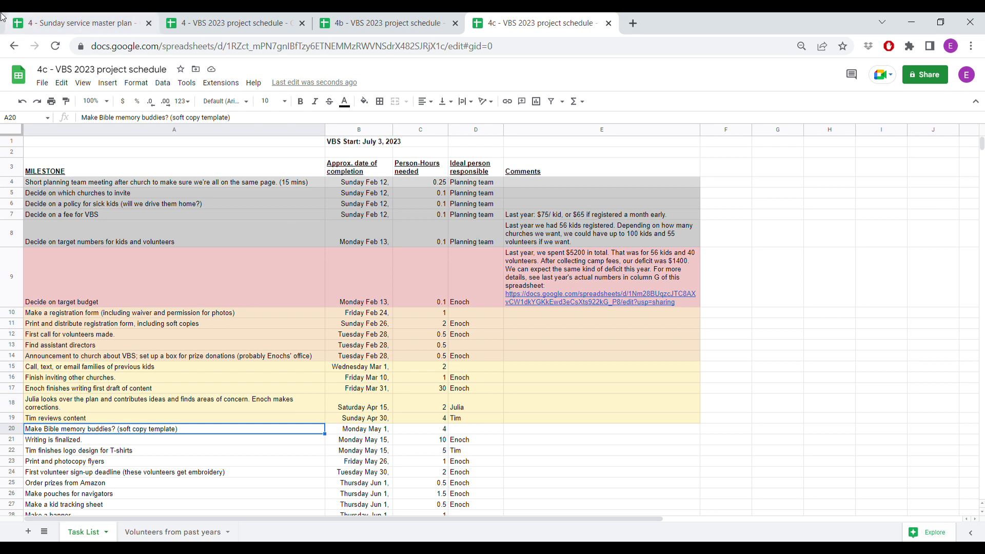
{"action": "left_click", "coordinate": [54, 19]}
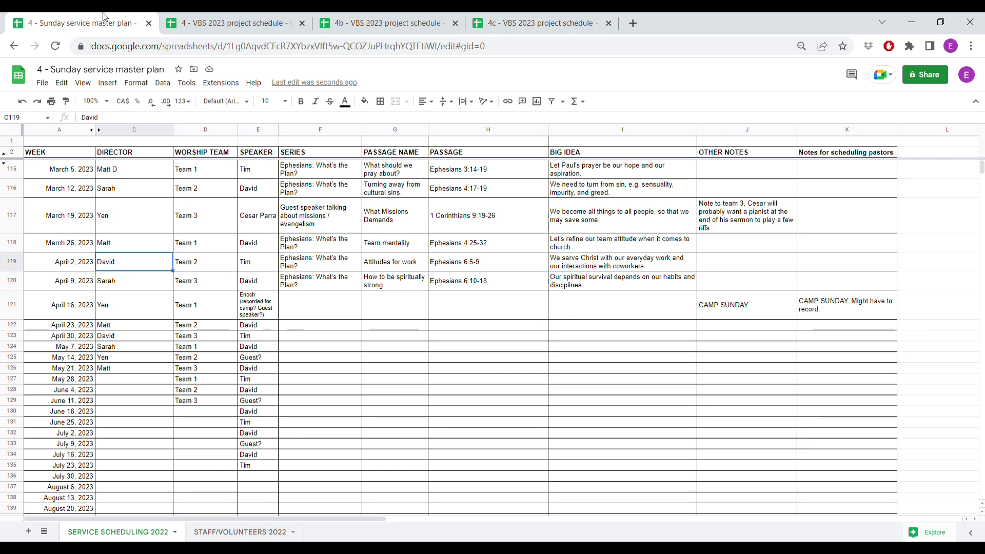
{"action": "left_click", "coordinate": [506, 22]}
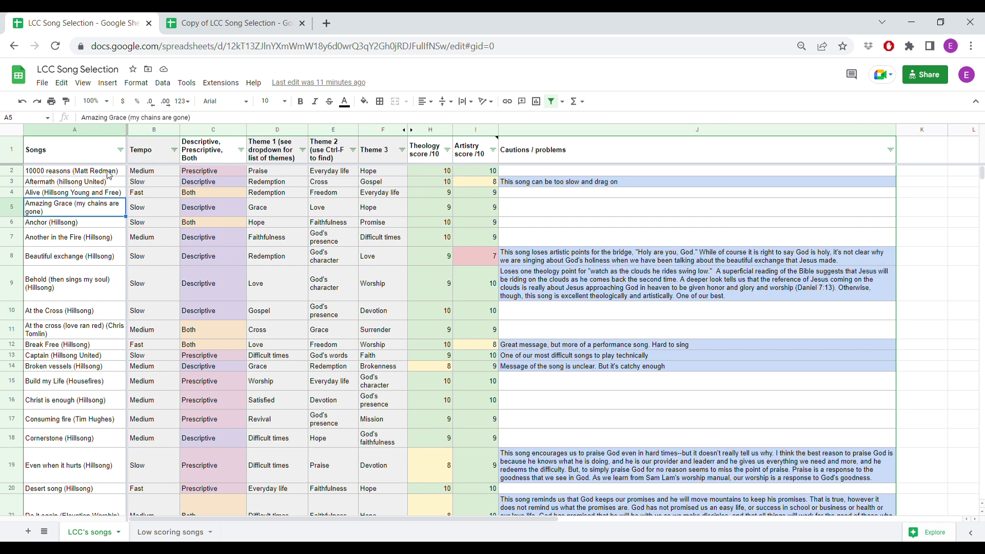
- Examine the "LCC Song Selection" headings for tempo, theme, theology score, artistry score and cautions, and the first song in A2
{"action": "left_click", "coordinate": [150, 150]}
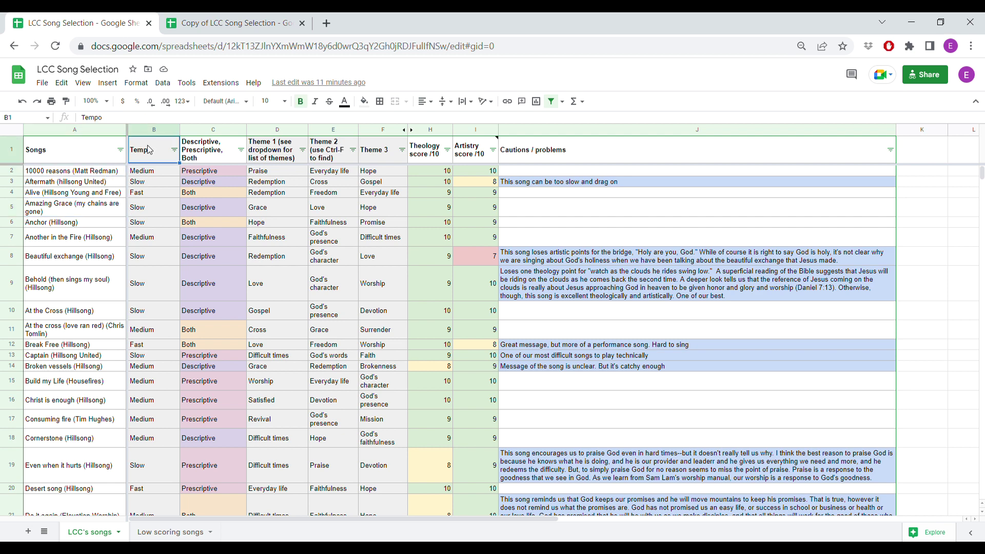
{"action": "left_click", "coordinate": [271, 149]}
{"action": "left_click", "coordinate": [428, 148]}
{"action": "left_click", "coordinate": [466, 150]}
{"action": "left_click", "coordinate": [700, 156]}
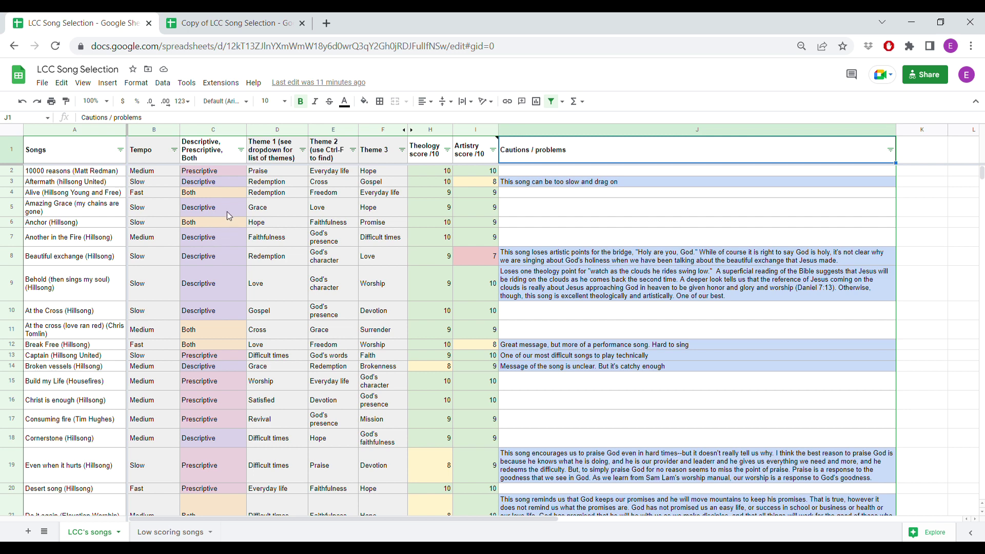
{"action": "left_click", "coordinate": [89, 173]}
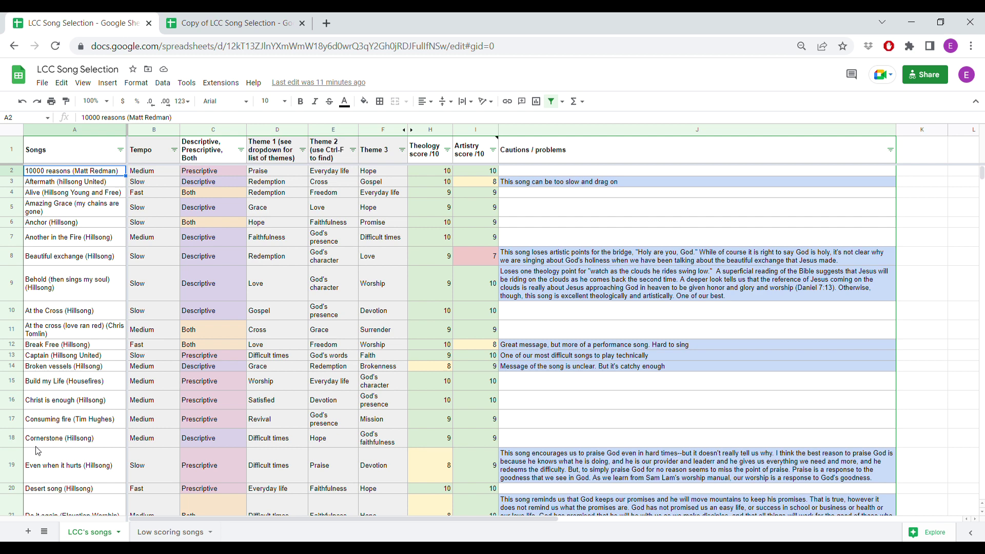
- Filter the Tempo column so that only Fast songs are shown
{"action": "left_click", "coordinate": [174, 150]}
{"action": "left_click", "coordinate": [72, 336]}
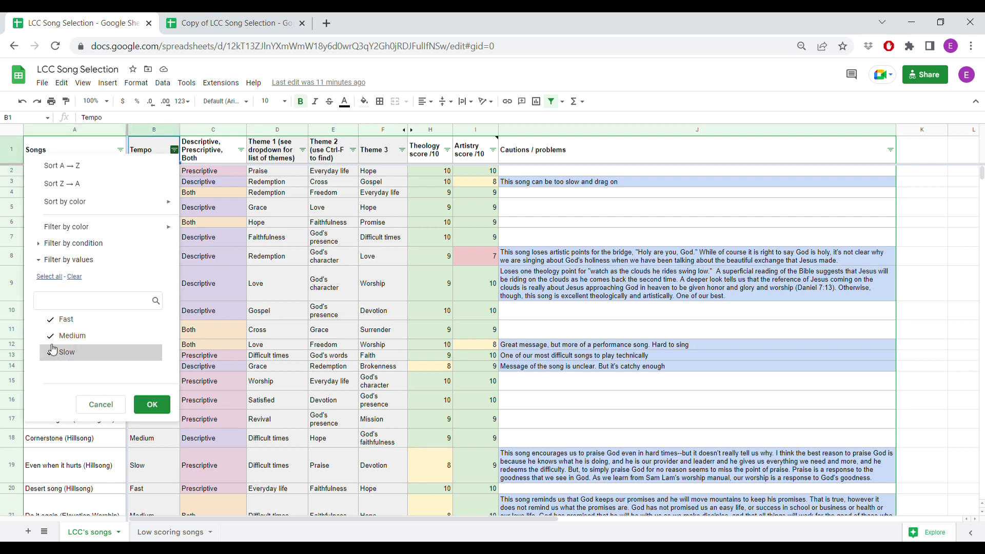
{"action": "left_click", "coordinate": [64, 354]}
{"action": "left_click", "coordinate": [151, 405]}
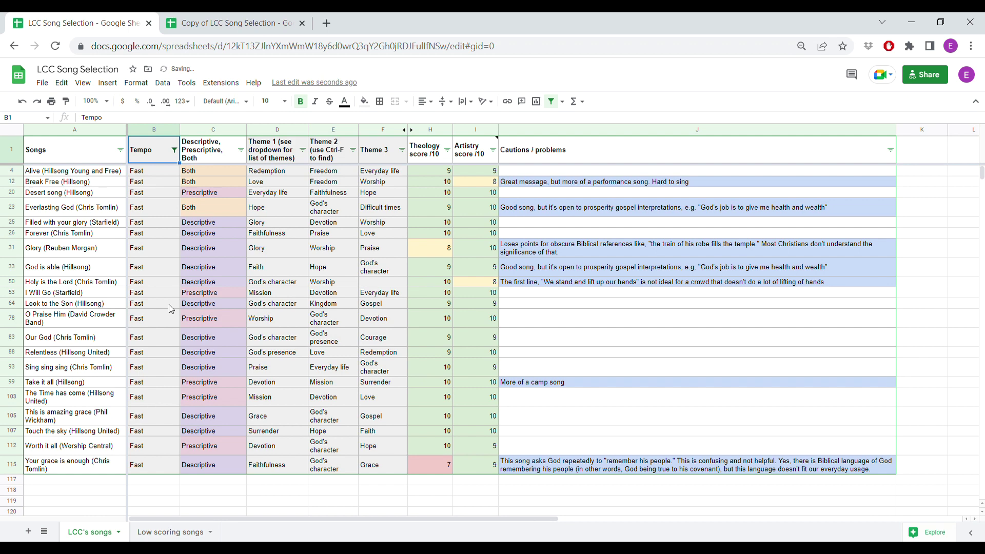
- Change the Tempo filter to exclude Fast and show only Medium and Slow songs
{"action": "left_click", "coordinate": [175, 150]}
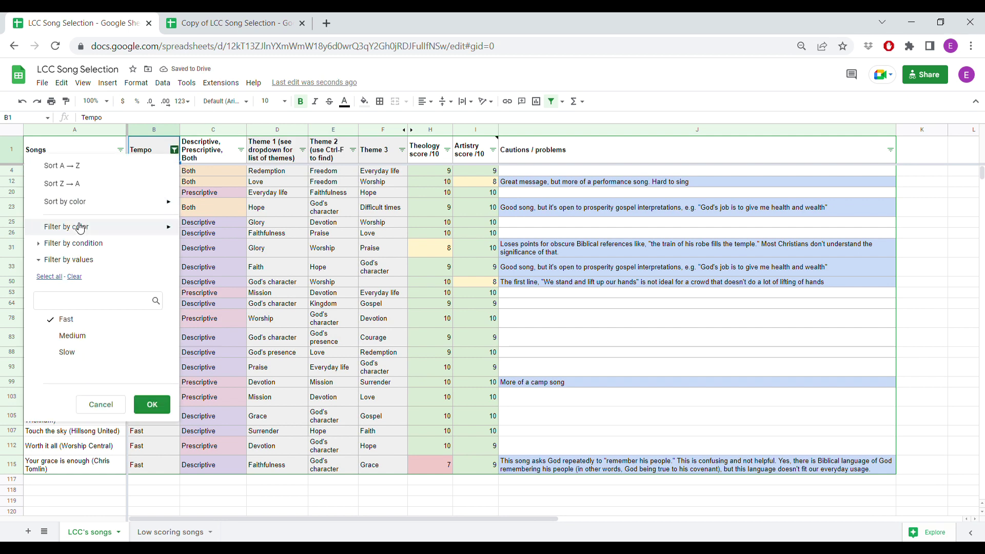
{"action": "left_click", "coordinate": [64, 319]}
{"action": "left_click", "coordinate": [67, 336]}
{"action": "left_click", "coordinate": [66, 352]}
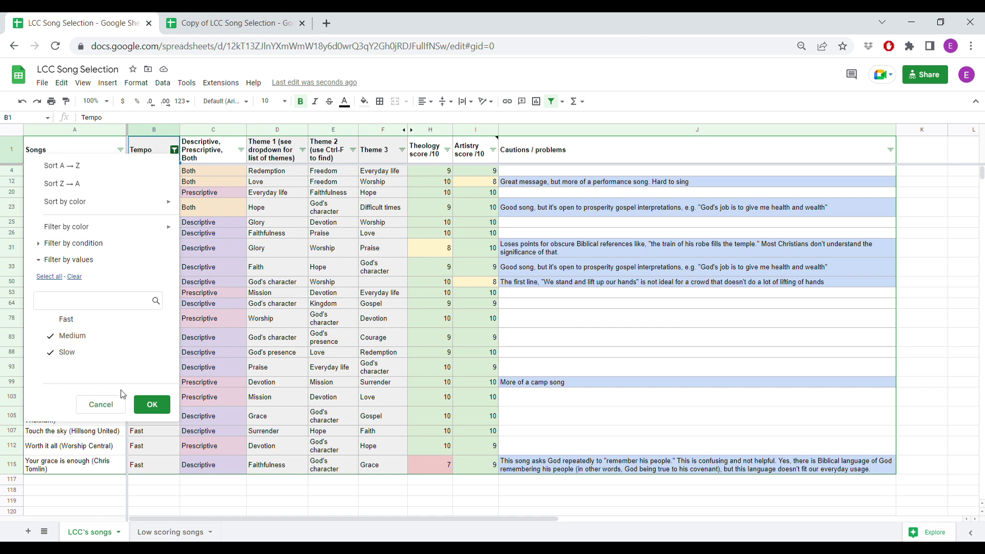
{"action": "left_click", "coordinate": [151, 405]}
{"action": "scroll", "coordinate": [153, 231], "scroll_direction": "up", "scroll_amount": 2}
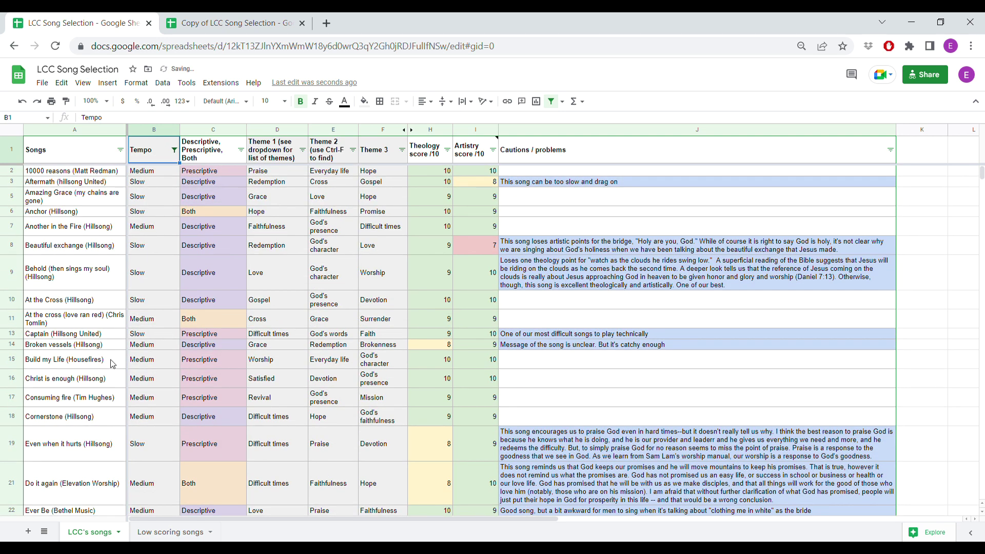
- Reset the Tempo filter to include every tempo
{"action": "left_click", "coordinate": [174, 150]}
{"action": "left_click", "coordinate": [74, 277]}
{"action": "left_click", "coordinate": [50, 283]}
{"action": "left_click", "coordinate": [151, 405]}
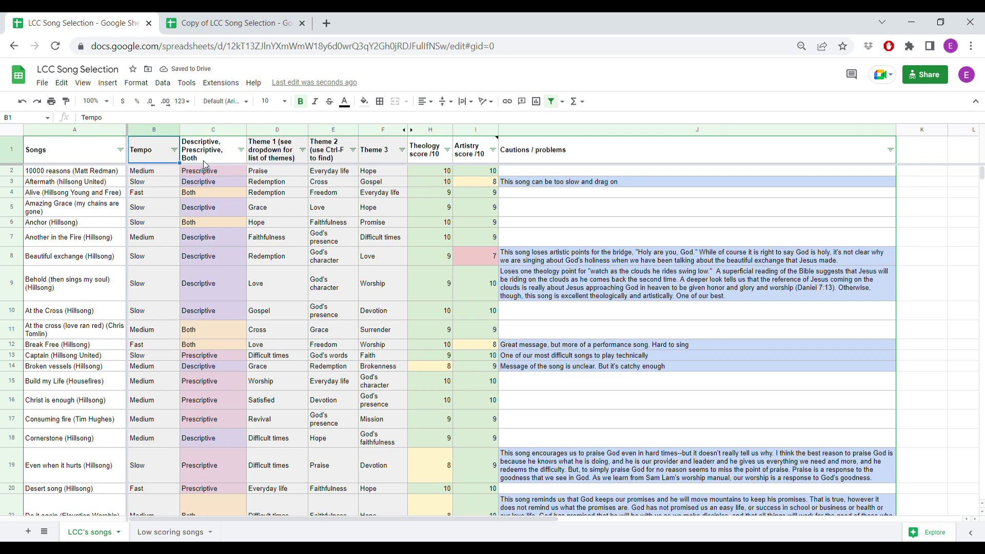
- Examine the Descriptive/Prescriptive and Theme 1 columns, and search the sheet for "Gospel"
{"action": "left_click", "coordinate": [212, 193]}
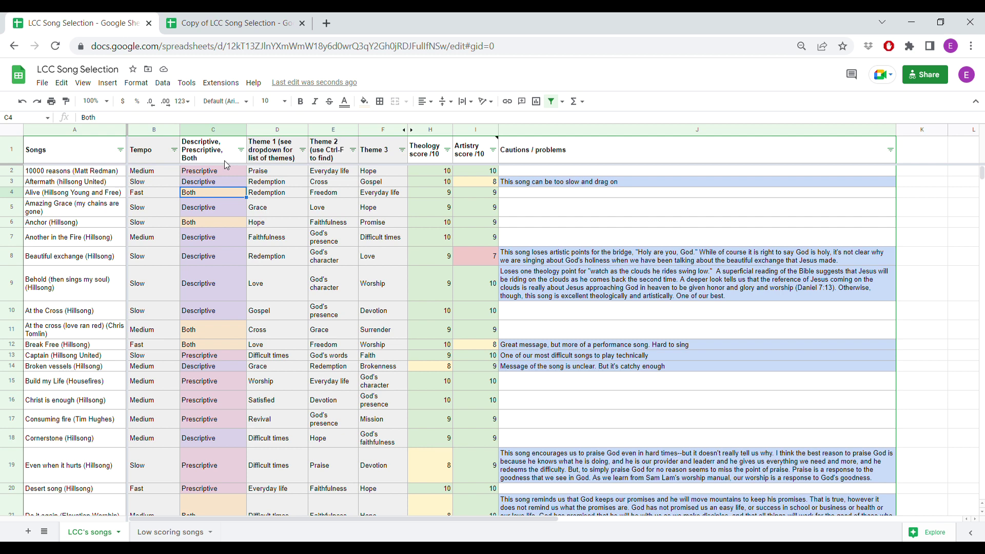
{"action": "left_click", "coordinate": [272, 207]}
{"action": "left_click", "coordinate": [264, 173]}
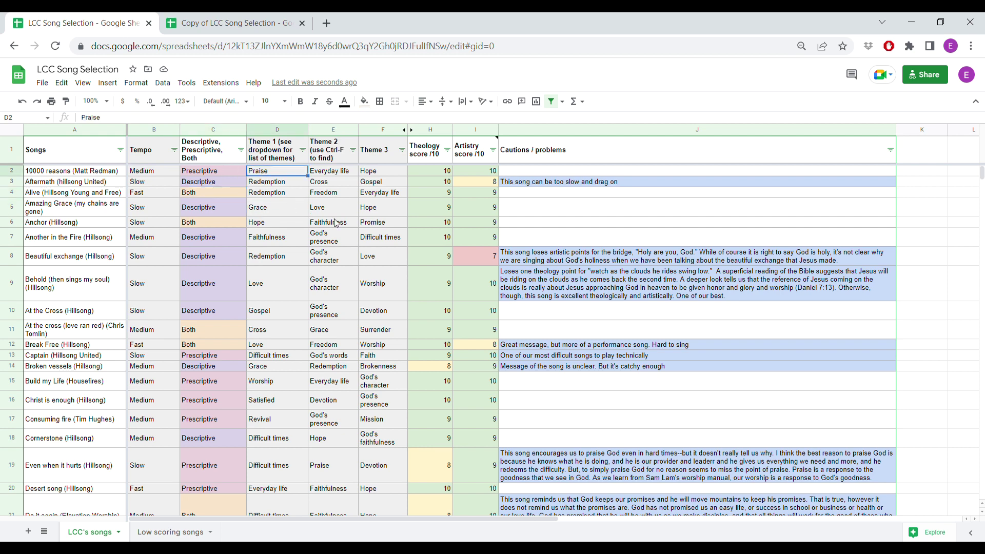
{"action": "key", "text": "ctrl+f"}
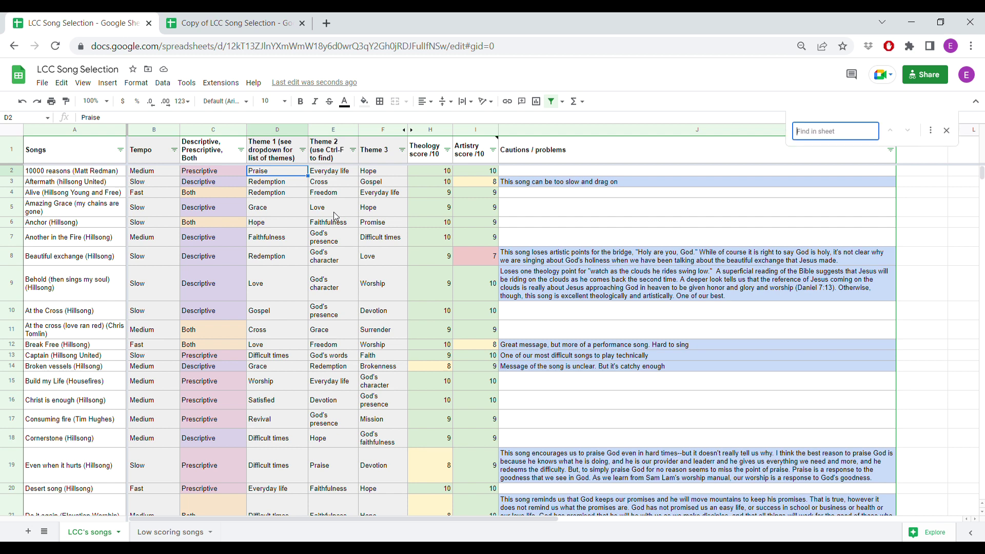
{"action": "type", "text": "Gospel"}
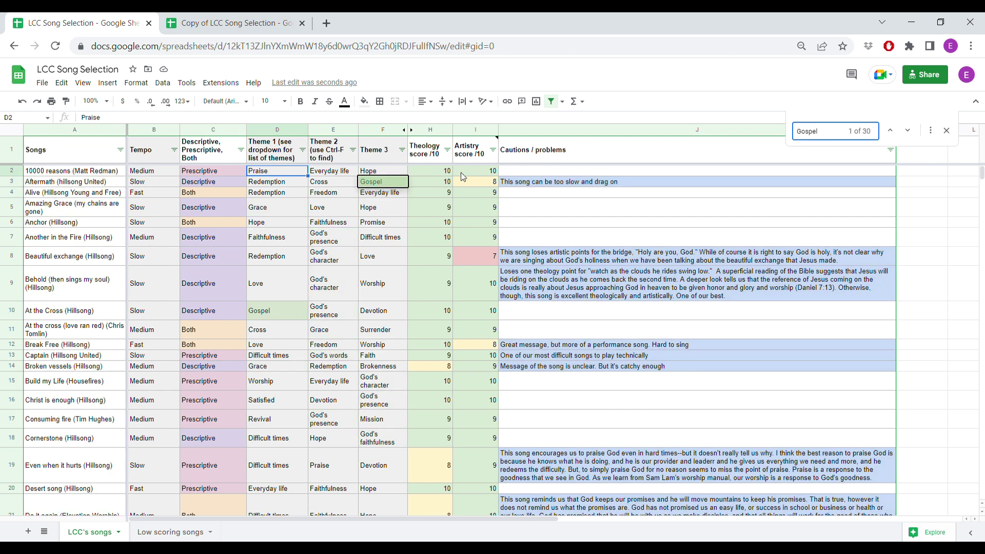
- Step through the "Gospel" matches to the one in the Grace to Grace row, look over the nearby songs, and return to the first songs
{"action": "left_click", "coordinate": [909, 131]}
{"action": "left_click", "coordinate": [911, 132]}
{"action": "left_click", "coordinate": [911, 132]}
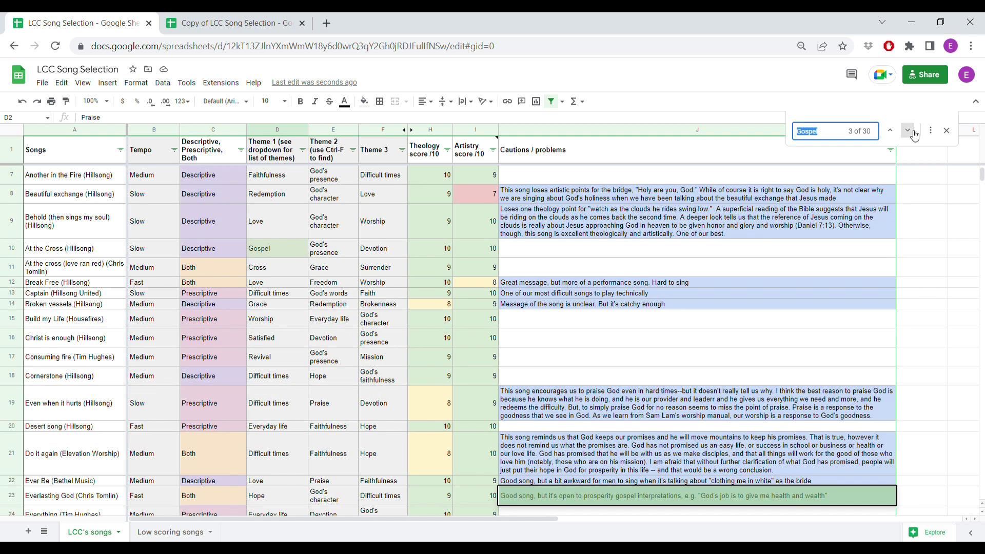
{"action": "left_click", "coordinate": [907, 132]}
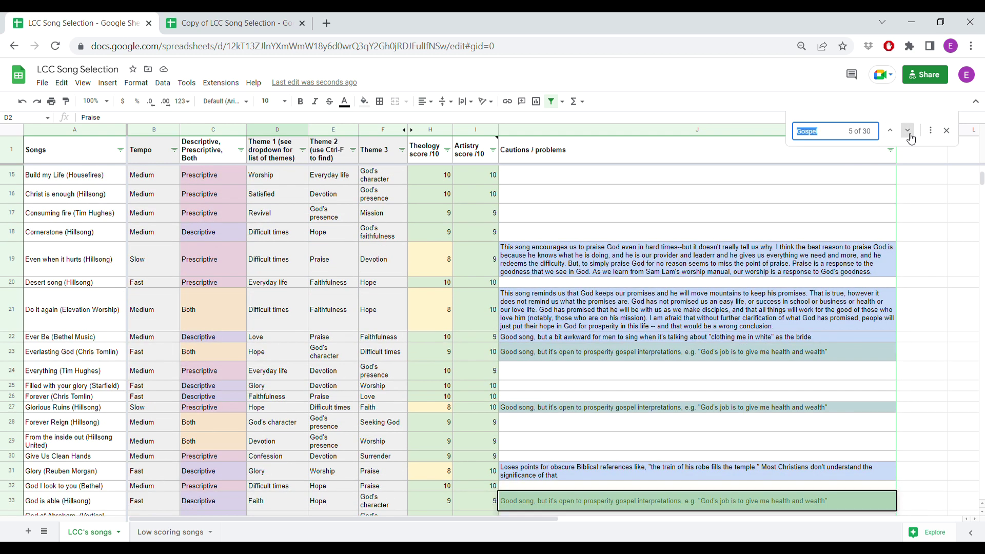
{"action": "left_click", "coordinate": [906, 132]}
{"action": "scroll", "coordinate": [595, 249], "scroll_direction": "down", "scroll_amount": 2}
{"action": "scroll", "coordinate": [449, 295], "scroll_direction": "down", "scroll_amount": 3}
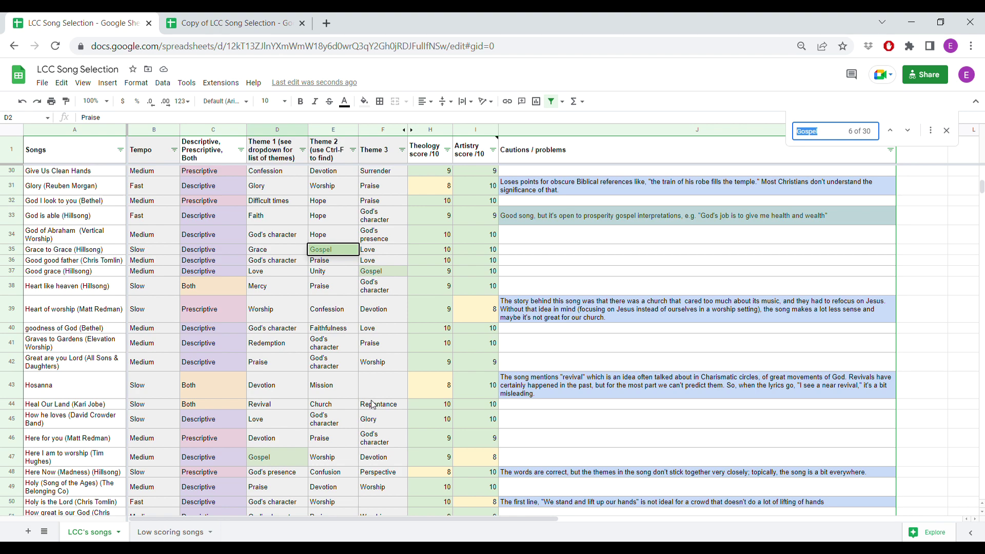
{"action": "scroll", "coordinate": [329, 296], "scroll_direction": "down", "scroll_amount": 2}
{"action": "scroll", "coordinate": [364, 371], "scroll_direction": "up", "scroll_amount": 8}
{"action": "scroll", "coordinate": [364, 371], "scroll_direction": "up", "scroll_amount": 3}
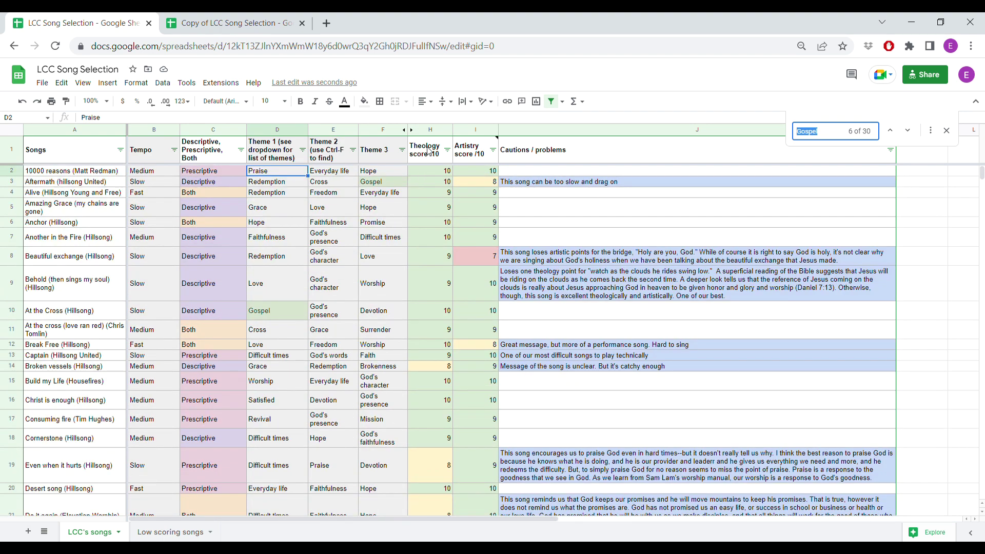
- Examine the colour-coded theology and artistry scores of the first songs in H4, H2 and I3
{"action": "left_click", "coordinate": [417, 192]}
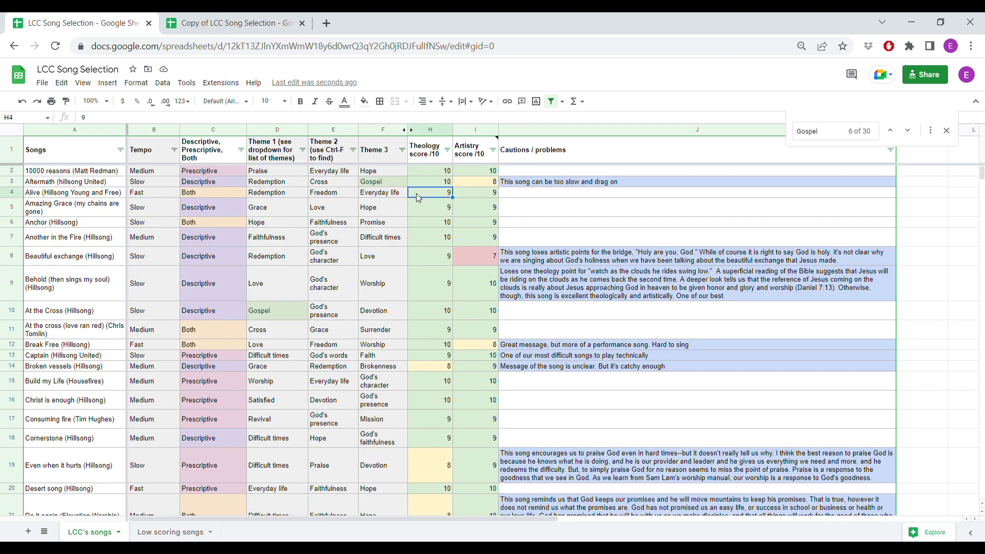
{"action": "left_click", "coordinate": [447, 175]}
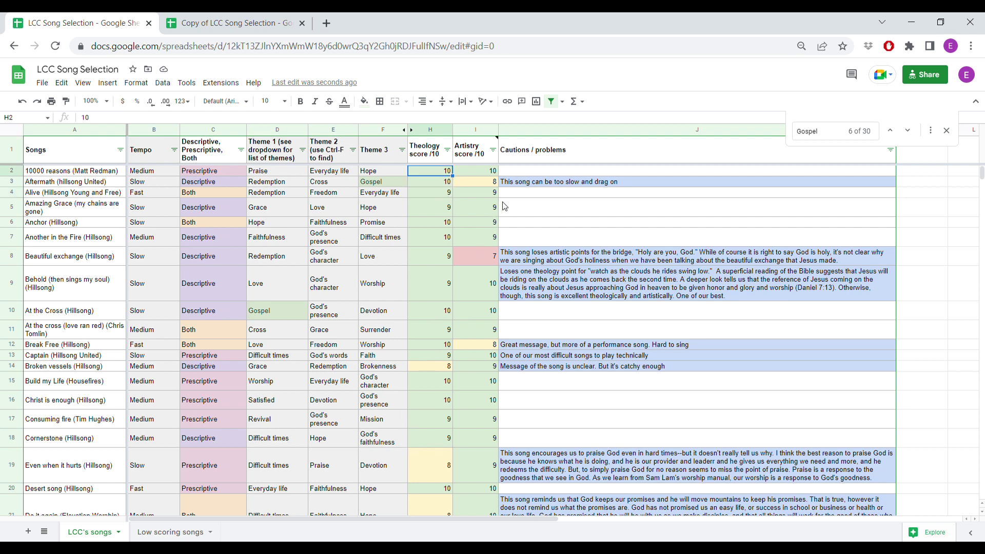
{"action": "left_click", "coordinate": [484, 184]}
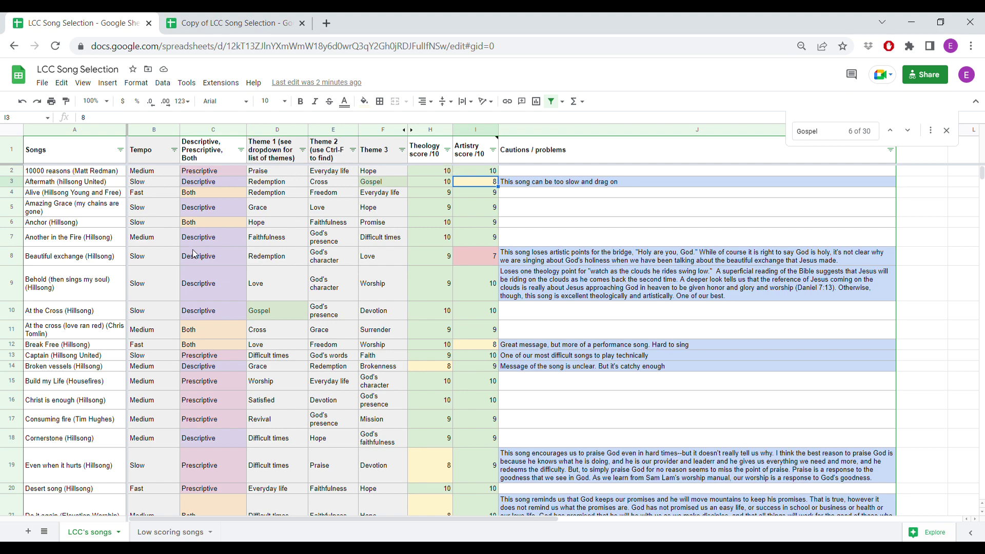
{"action": "scroll", "coordinate": [197, 251], "scroll_direction": "down", "scroll_amount": 1}
{"action": "scroll", "coordinate": [202, 241], "scroll_direction": "up", "scroll_amount": 1}
- Switch to the "Copy of LCC Song Selection" spreadsheet and fill the three theme columns, D to F, with light grey
{"action": "left_click", "coordinate": [272, 18]}
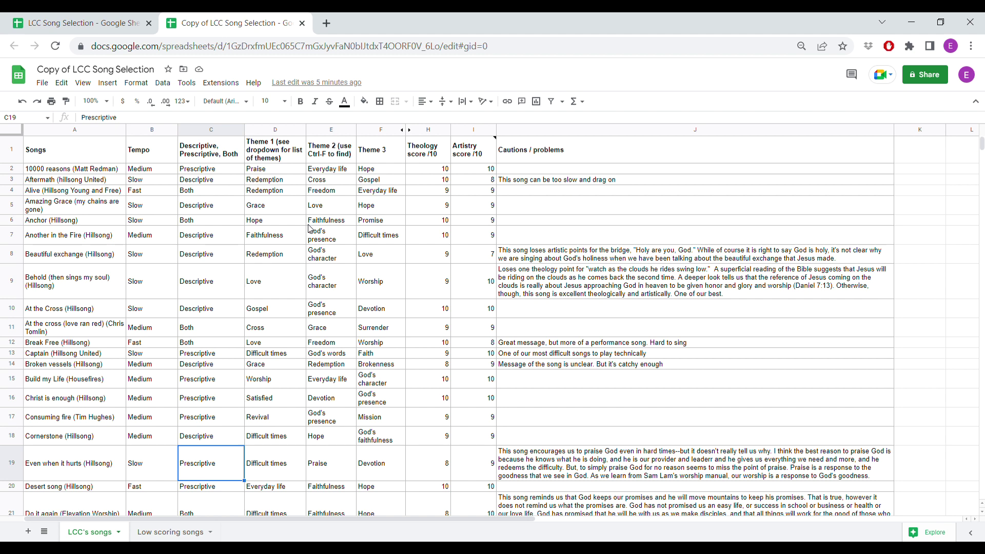
{"action": "left_click", "coordinate": [325, 193]}
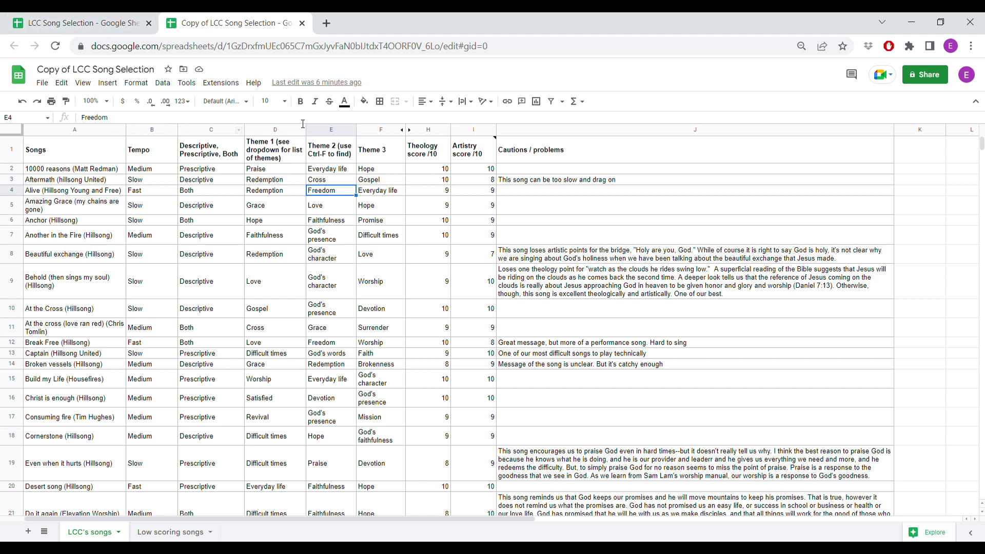
{"action": "left_click_drag", "start_coordinate": [272, 129], "coordinate": [383, 130]}
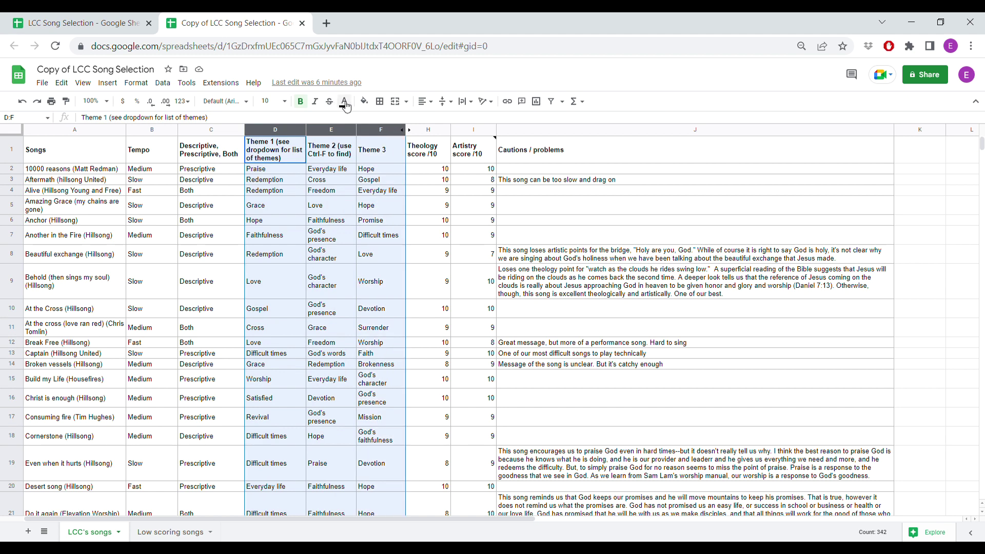
{"action": "left_click", "coordinate": [365, 101]}
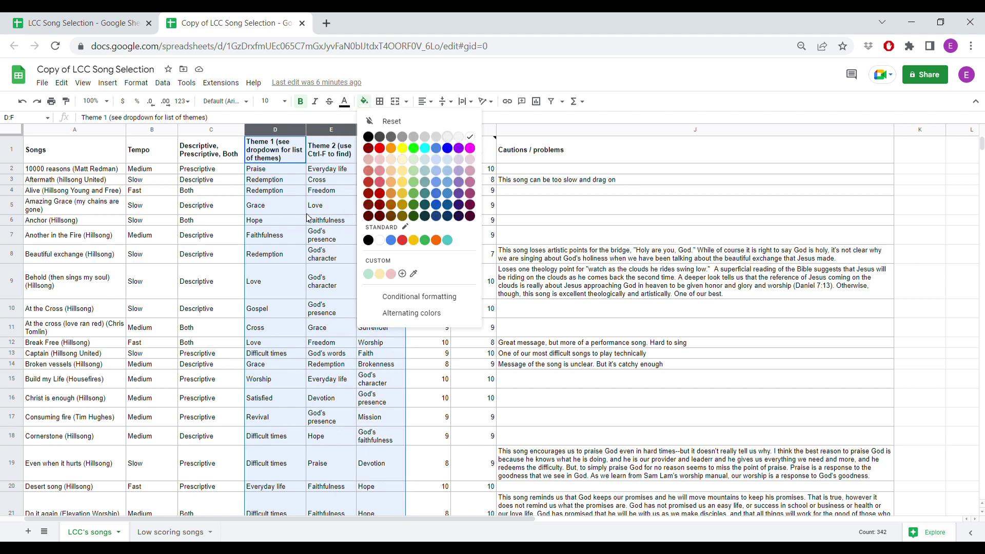
{"action": "left_click", "coordinate": [259, 250]}
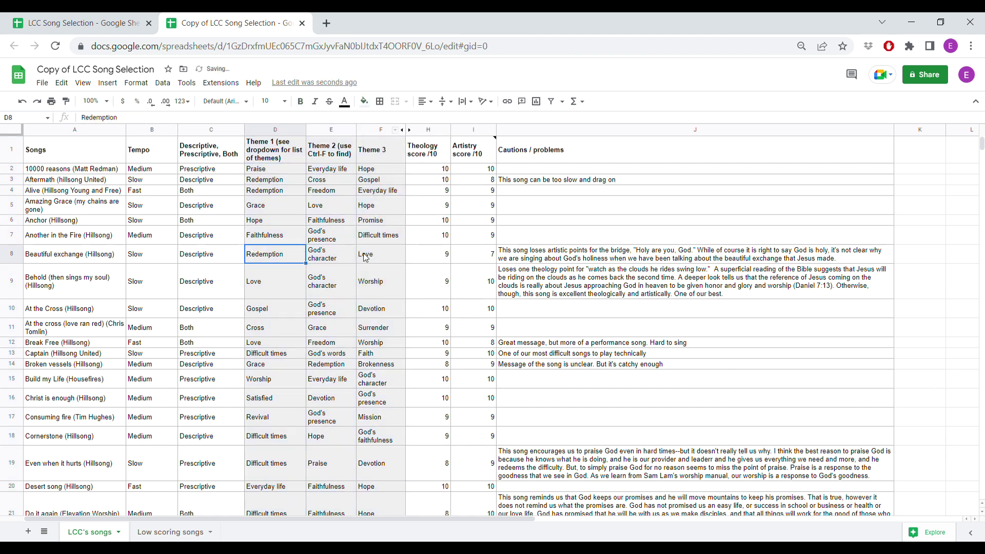
- Fill the Tempo column B with light grey
{"action": "left_click", "coordinate": [152, 130]}
{"action": "left_click", "coordinate": [371, 101]}
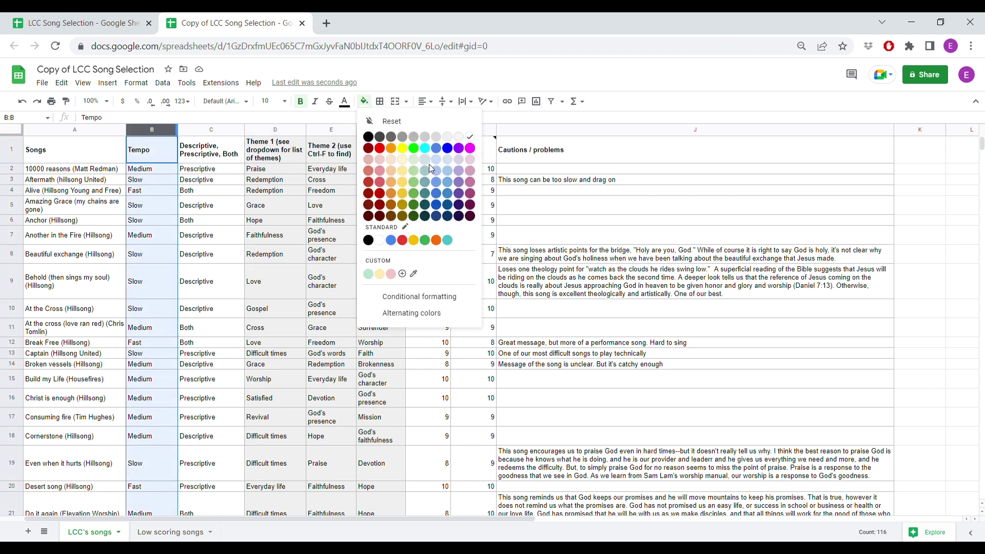
{"action": "left_click", "coordinate": [220, 307]}
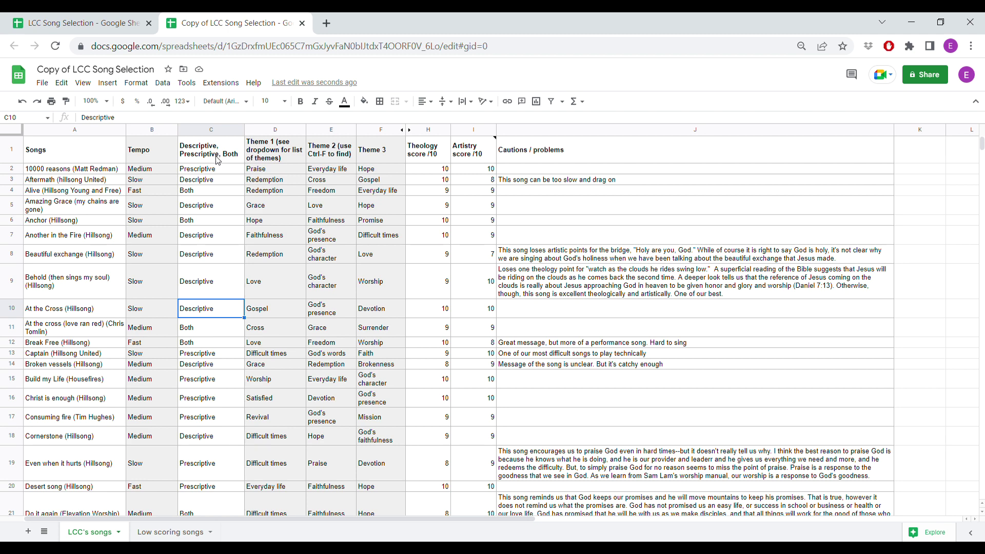
- Add a conditional formatting rule to column C that fills cells light red when the text is exactly "Prescriptive"
{"action": "left_click", "coordinate": [216, 134]}
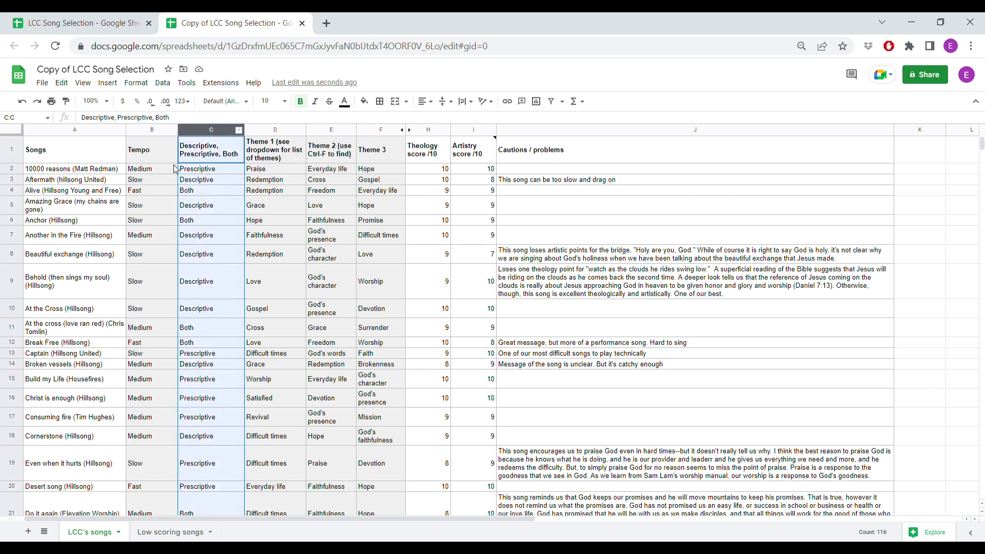
{"action": "left_click", "coordinate": [142, 87]}
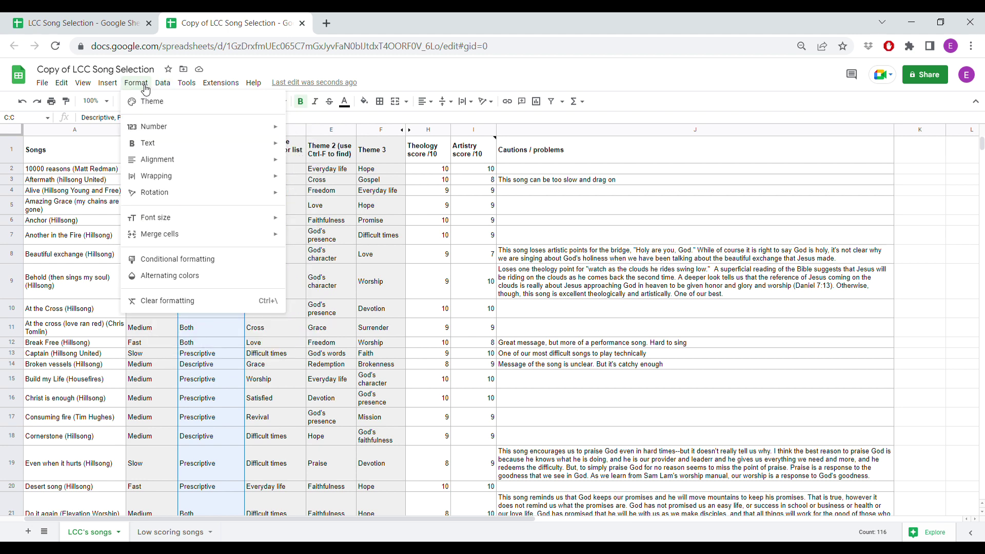
{"action": "left_click", "coordinate": [153, 260]}
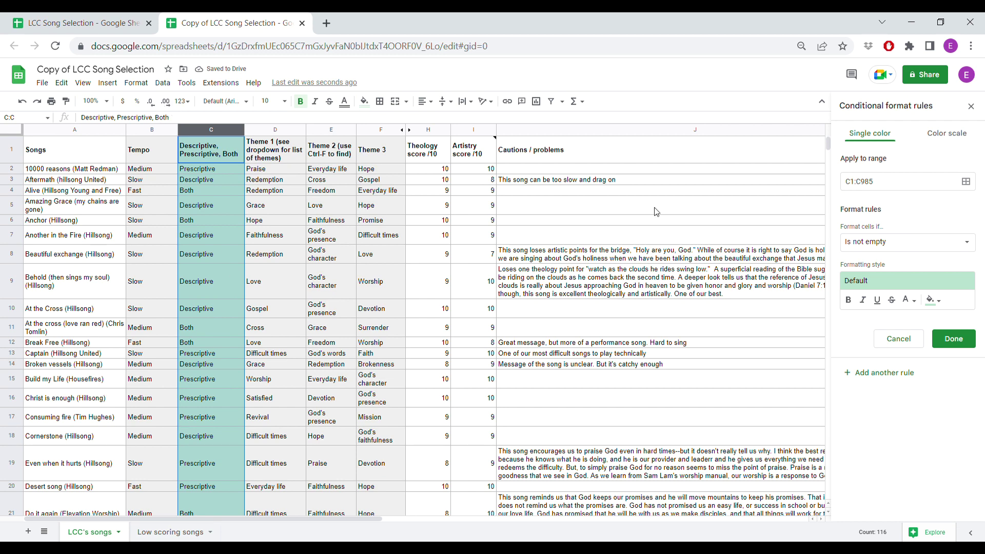
{"action": "left_click", "coordinate": [880, 250]}
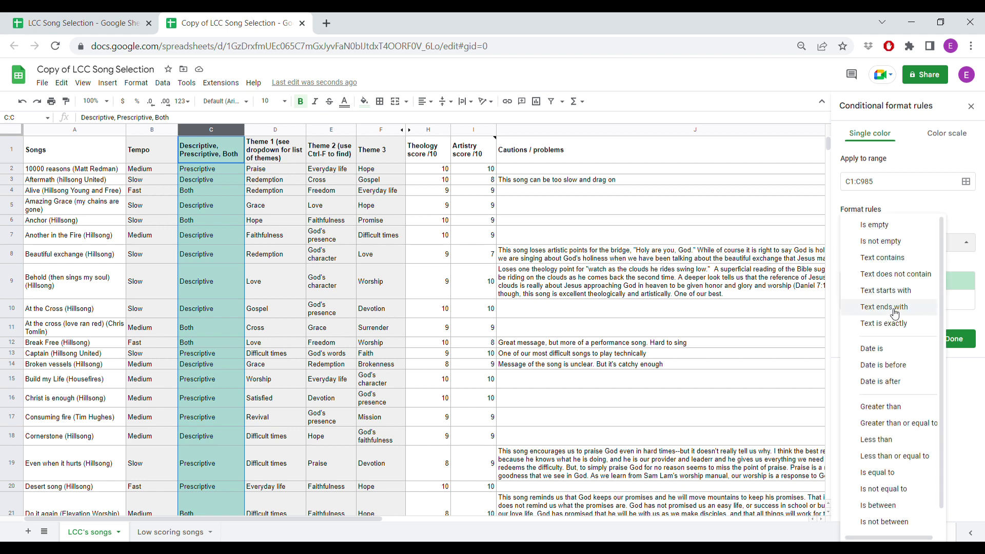
{"action": "left_click", "coordinate": [889, 324]}
{"action": "left_click", "coordinate": [895, 270]}
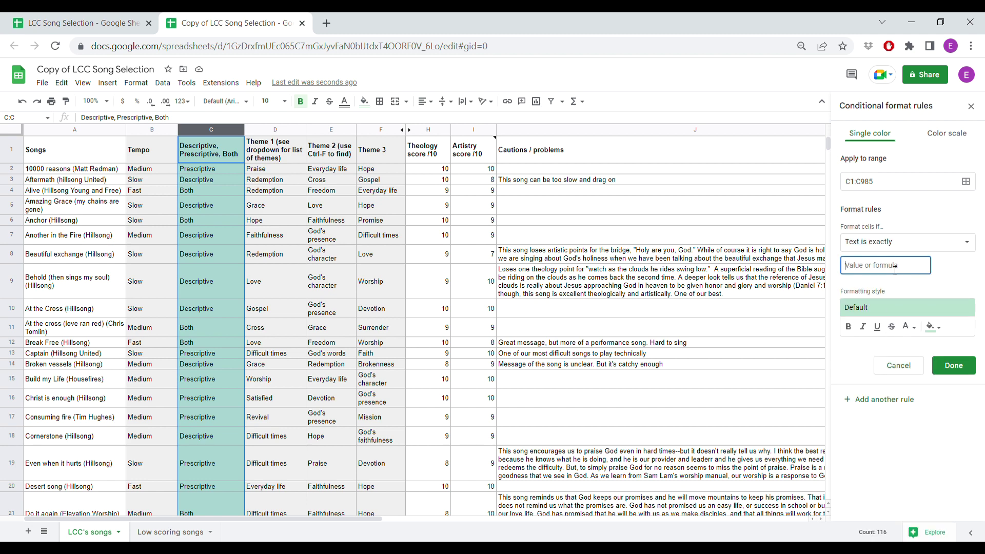
{"action": "type", "text": "Prescriptive"}
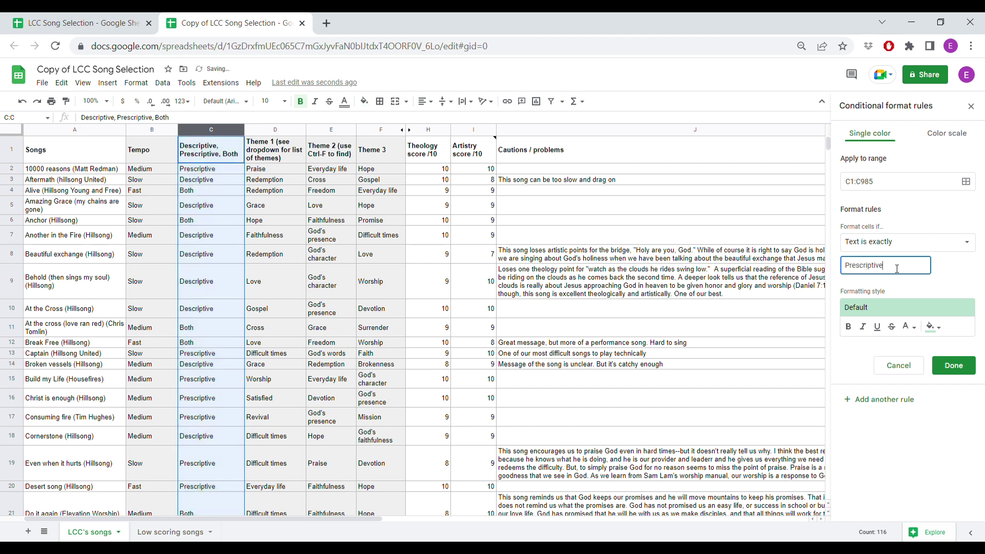
{"action": "left_click", "coordinate": [940, 332]}
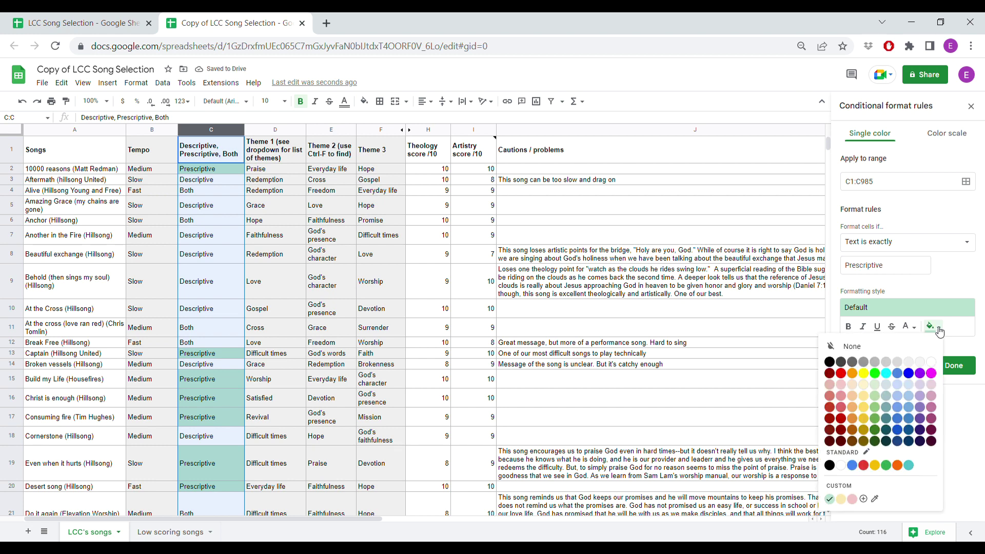
{"action": "left_click", "coordinate": [842, 389]}
{"action": "left_click", "coordinate": [954, 365]}
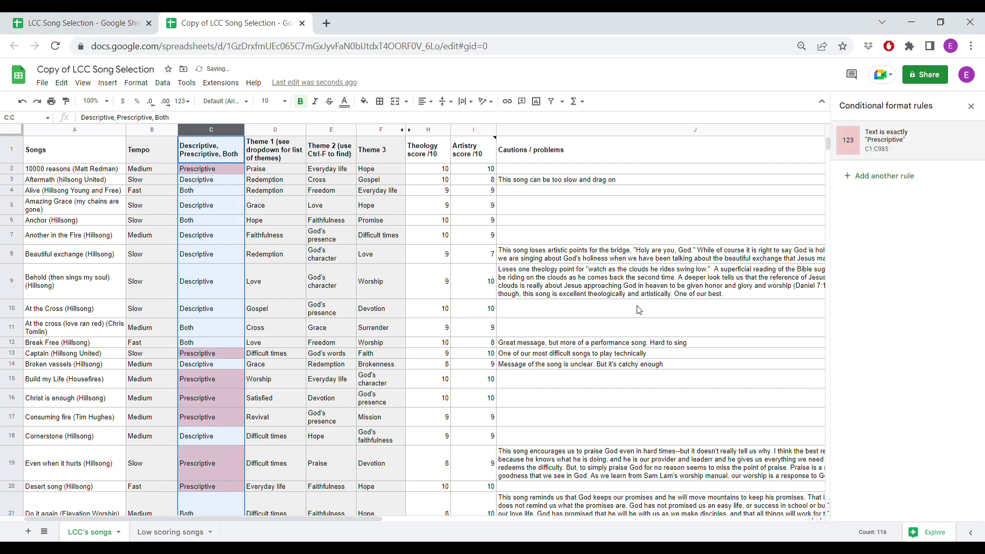
- Add a conditional formatting rule to column C that fills cells yellow when the text is exactly "Descriptive"
{"action": "left_click", "coordinate": [889, 176]}
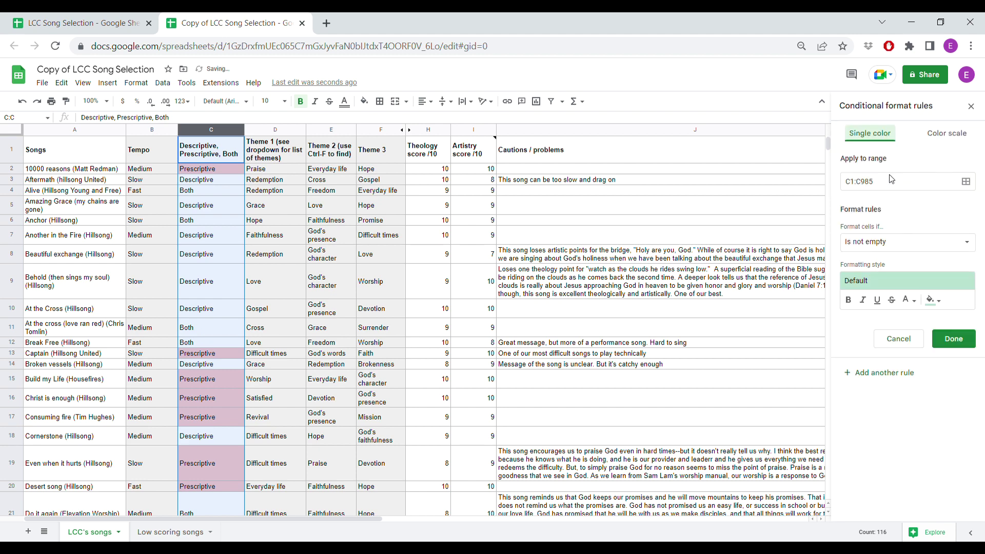
{"action": "left_click", "coordinate": [879, 244]}
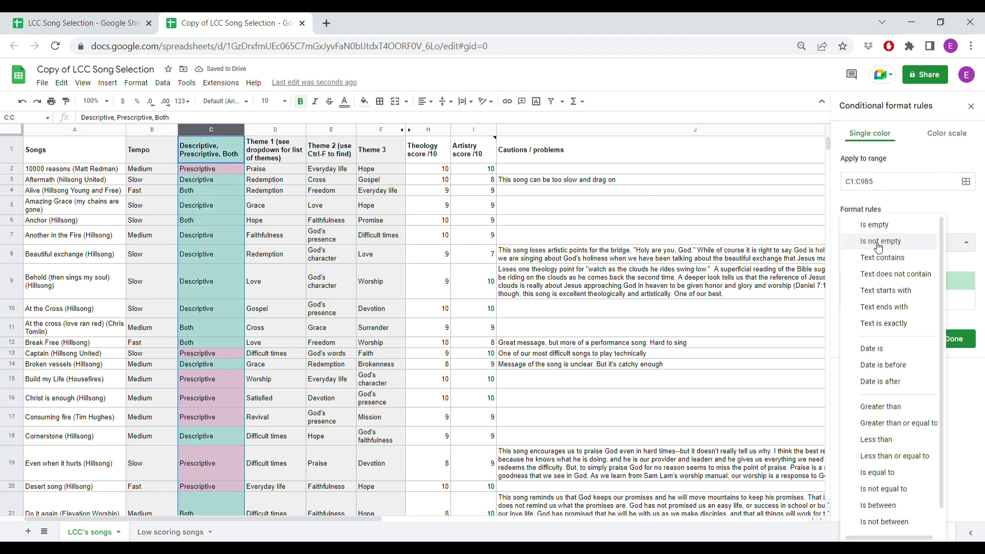
{"action": "left_click", "coordinate": [881, 325]}
{"action": "left_click", "coordinate": [881, 276]}
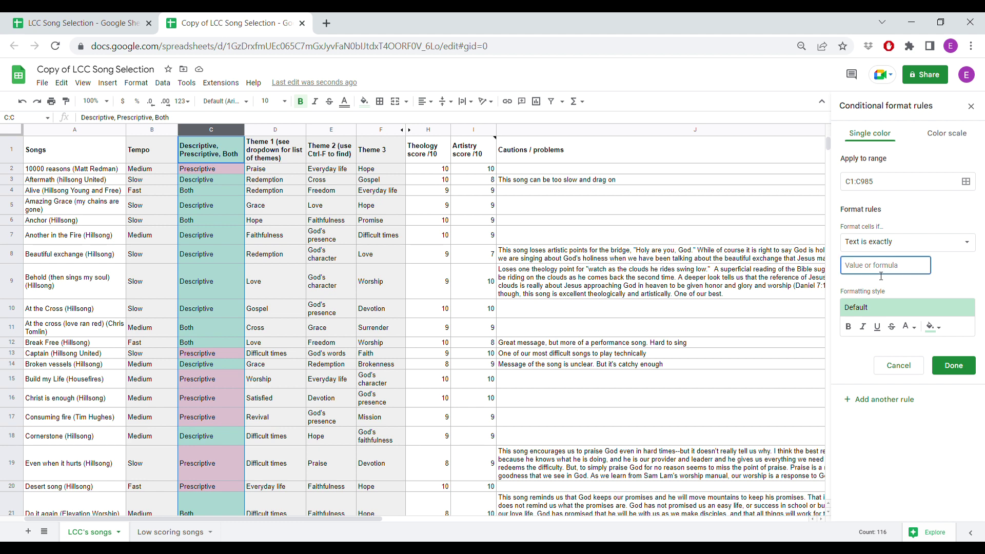
{"action": "type", "text": "Descriptive"}
{"action": "left_click", "coordinate": [878, 310]}
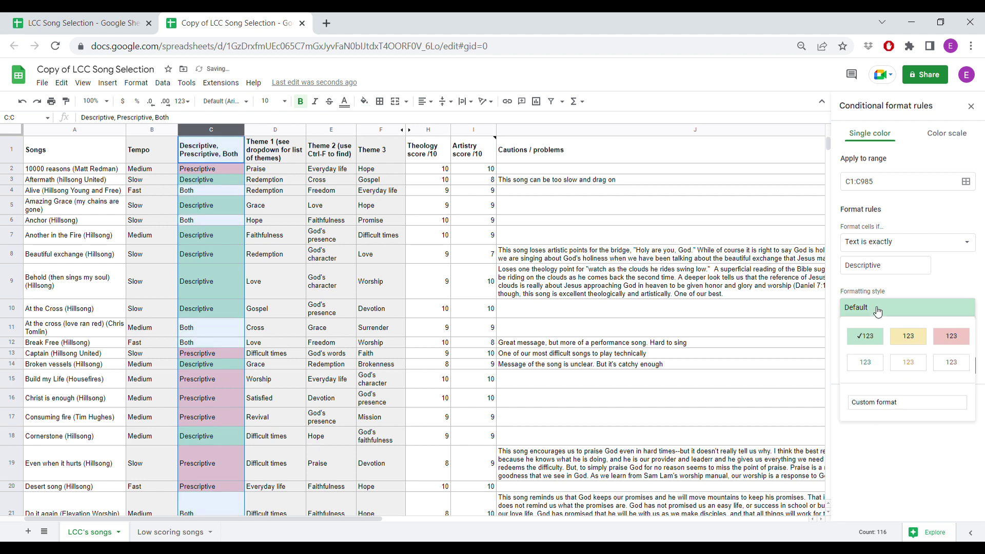
{"action": "left_click", "coordinate": [908, 339]}
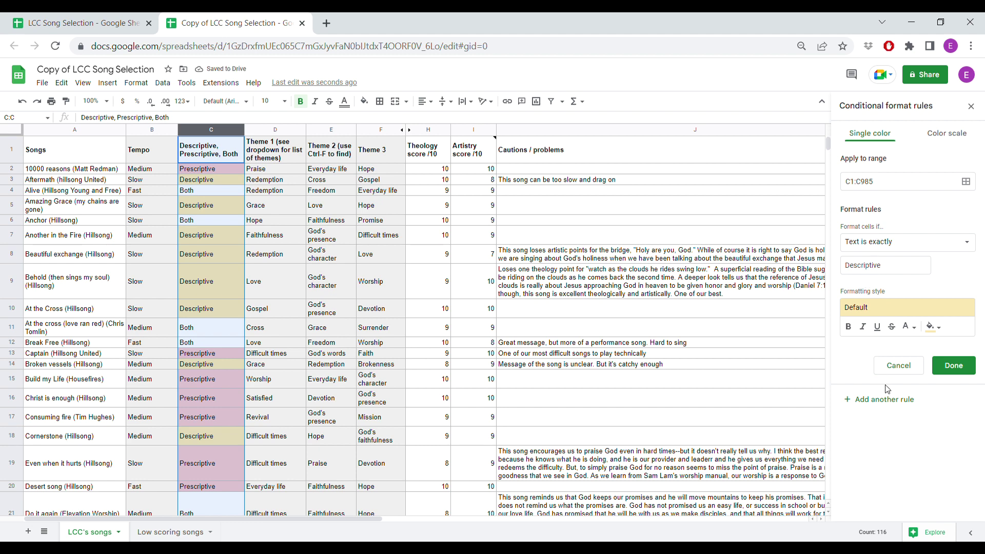
- Add another conditional formatting rule to column C that fills cells light orange when the text is exactly "Both"
{"action": "left_click", "coordinate": [895, 402]}
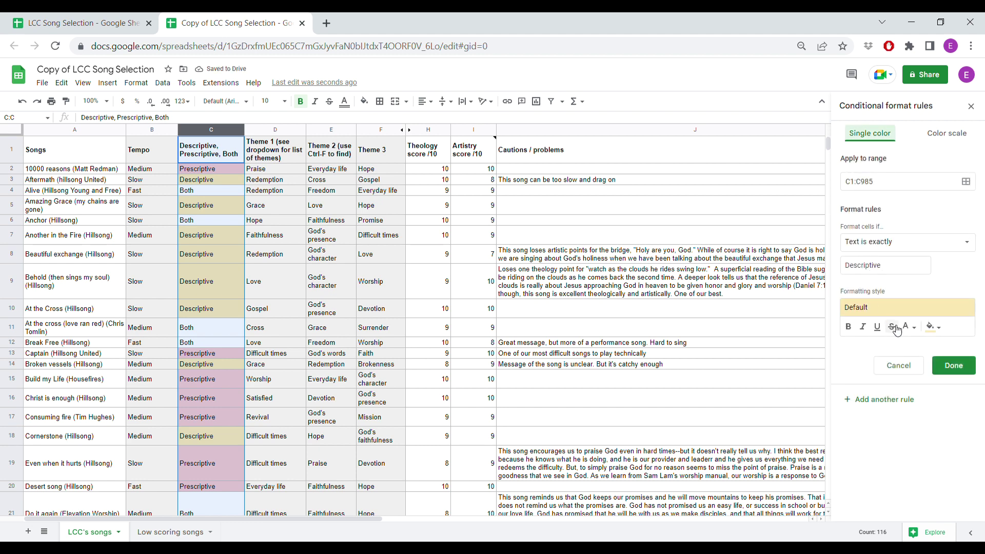
{"action": "left_click", "coordinate": [887, 403]}
{"action": "double_click", "coordinate": [902, 267]}
{"action": "type", "text": "Both"}
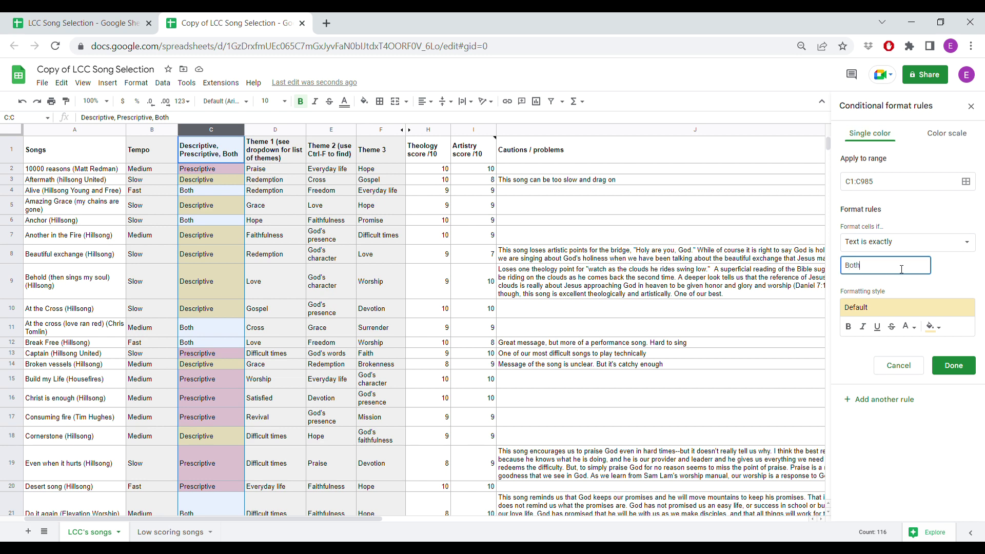
{"action": "left_click", "coordinate": [919, 310]}
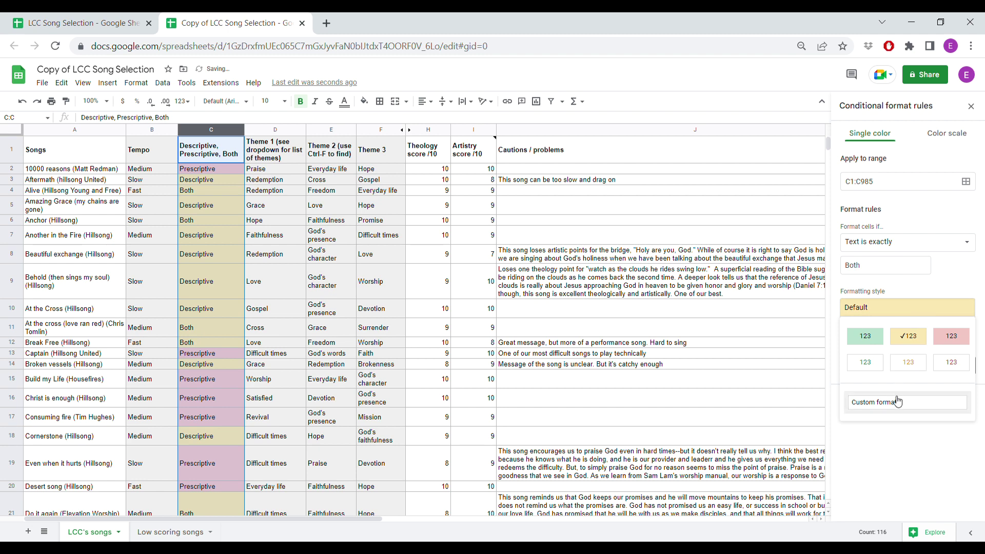
{"action": "left_click", "coordinate": [919, 402]}
{"action": "left_click", "coordinate": [942, 331]}
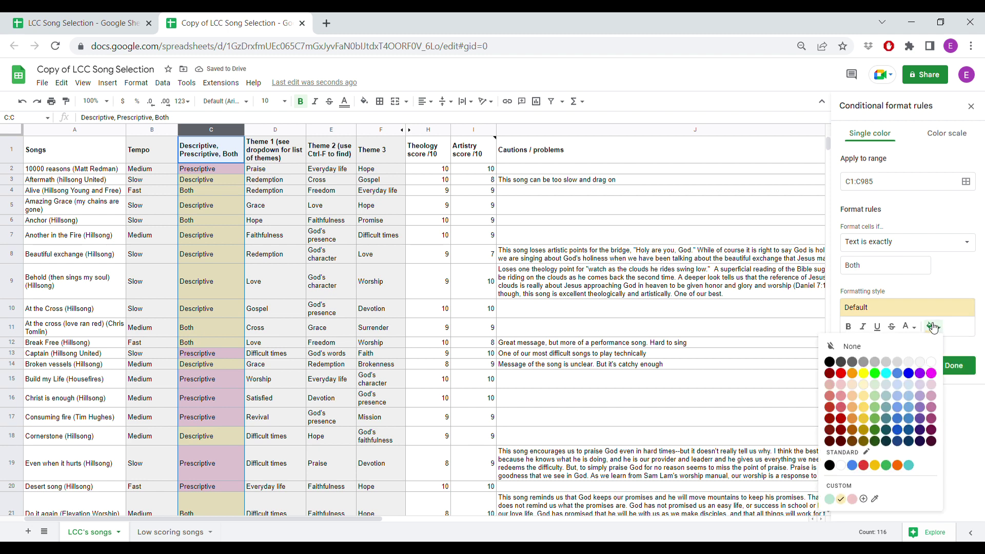
{"action": "left_click", "coordinate": [852, 384]}
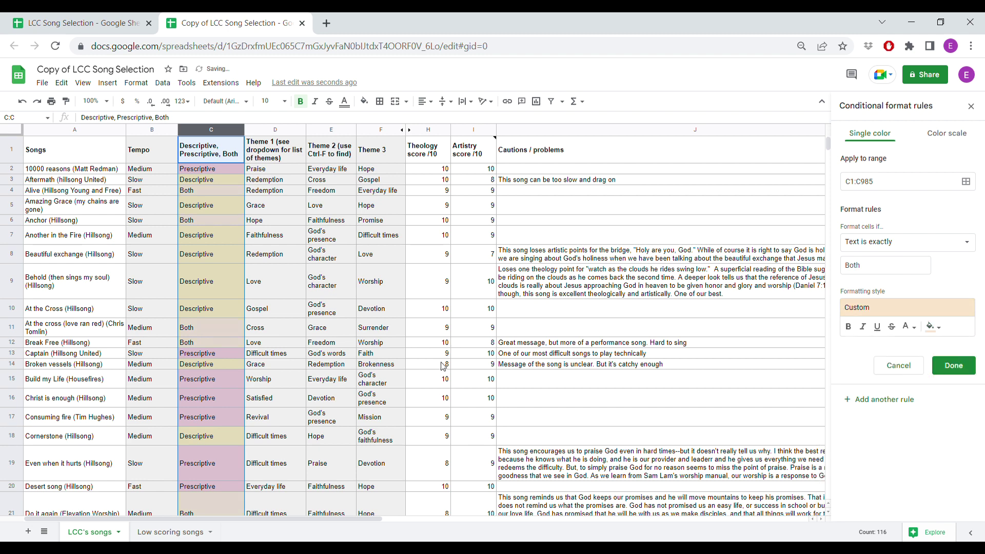
{"action": "left_click", "coordinate": [443, 354]}
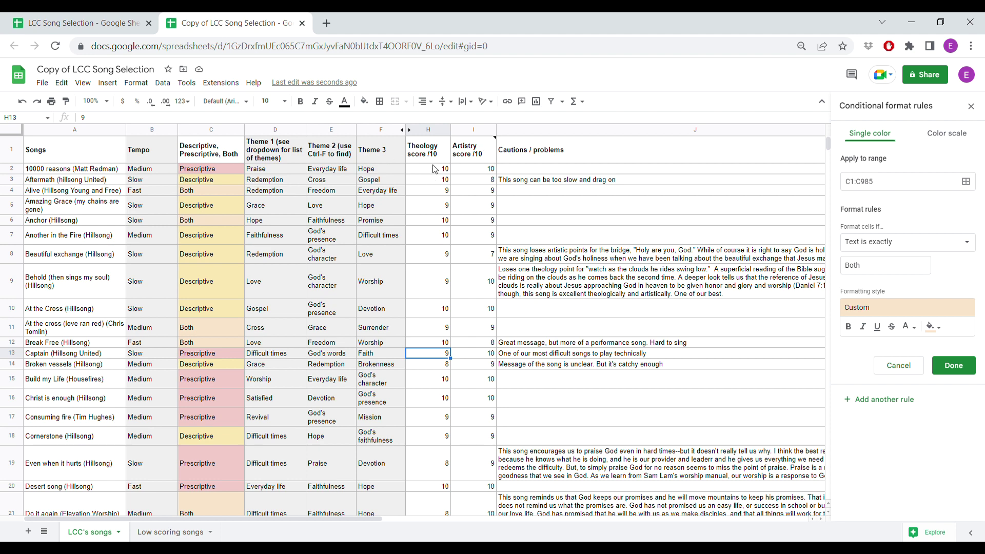
{"action": "left_click_drag", "start_coordinate": [430, 130], "coordinate": [473, 130]}
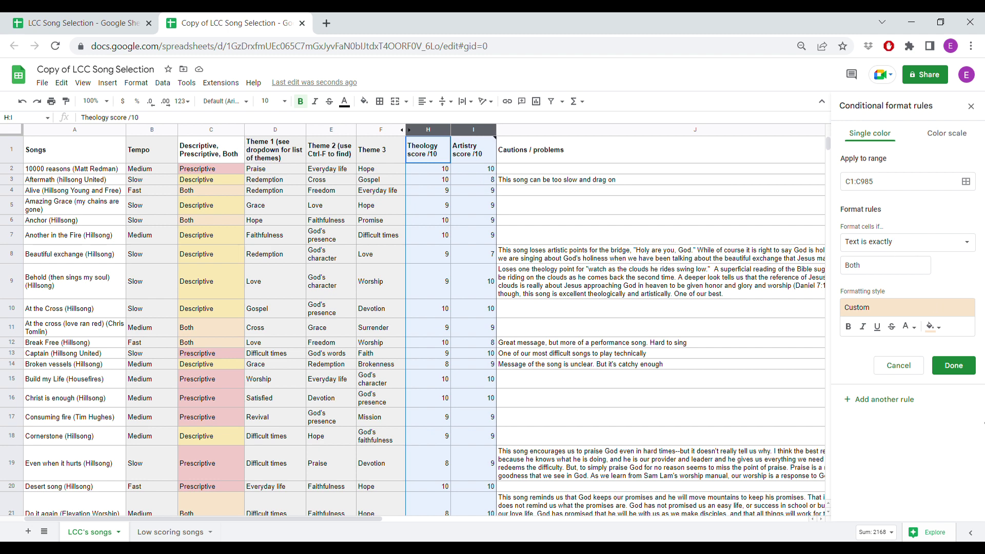
{"action": "left_click", "coordinate": [954, 365]}
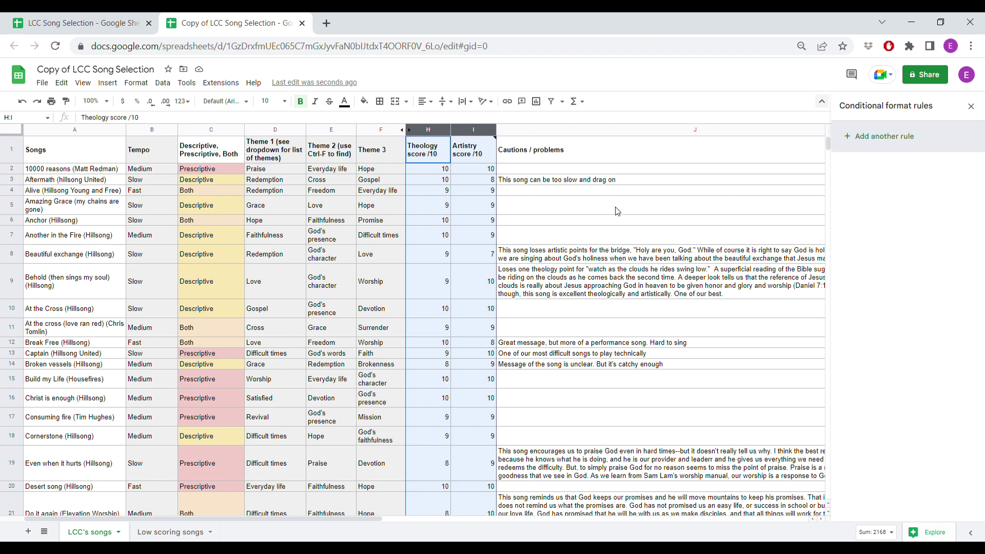
- Add a conditional formatting rule to score columns H and I that fills values greater than or equal to 9 green
{"action": "left_click", "coordinate": [644, 224]}
{"action": "left_click_drag", "start_coordinate": [437, 130], "coordinate": [471, 140]}
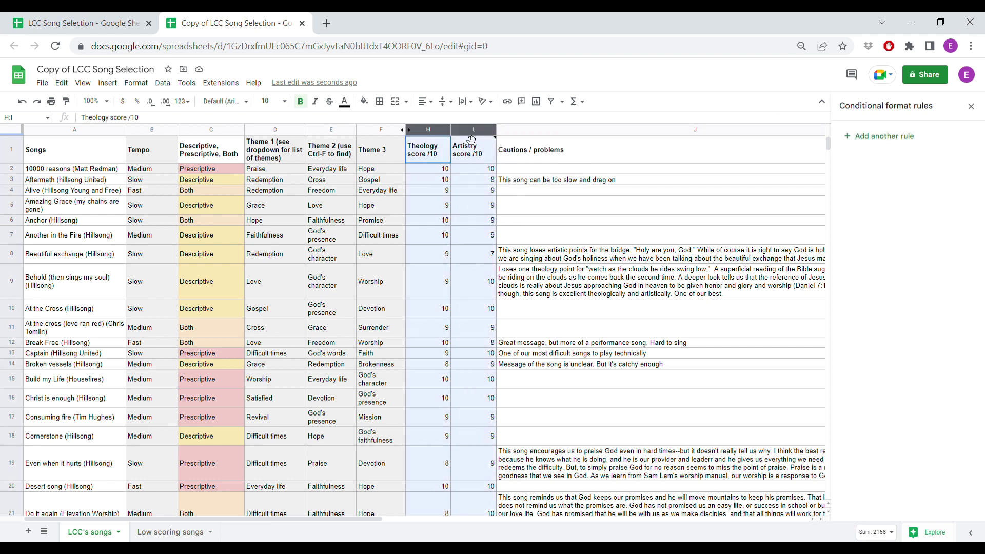
{"action": "left_click", "coordinate": [909, 138]}
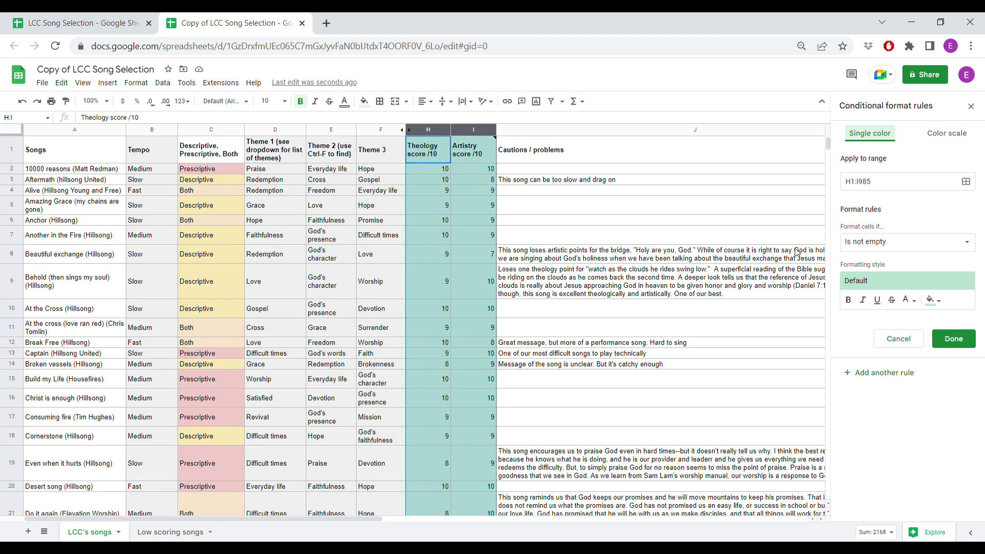
{"action": "left_click", "coordinate": [876, 246]}
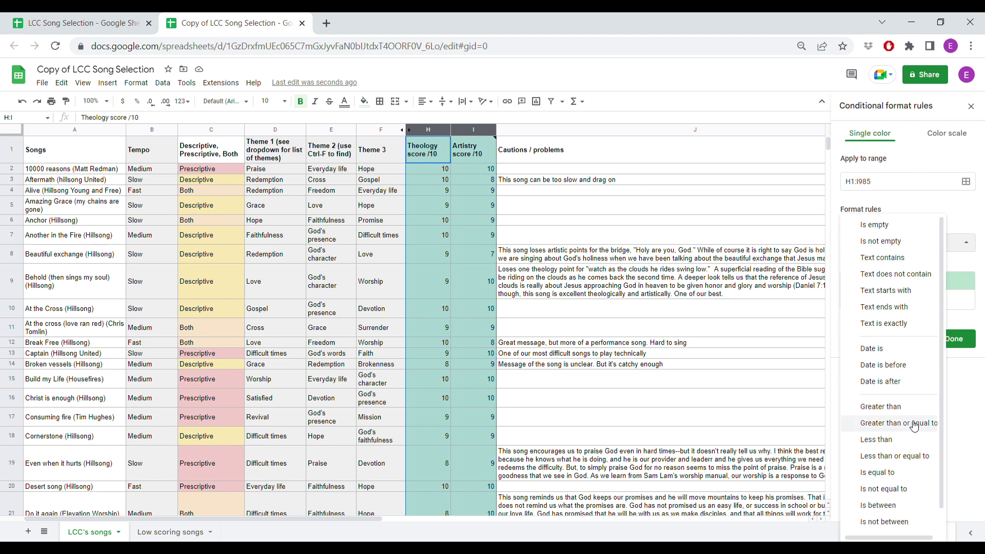
{"action": "left_click", "coordinate": [915, 429]}
{"action": "left_click", "coordinate": [871, 264]}
{"action": "type", "text": "85"}
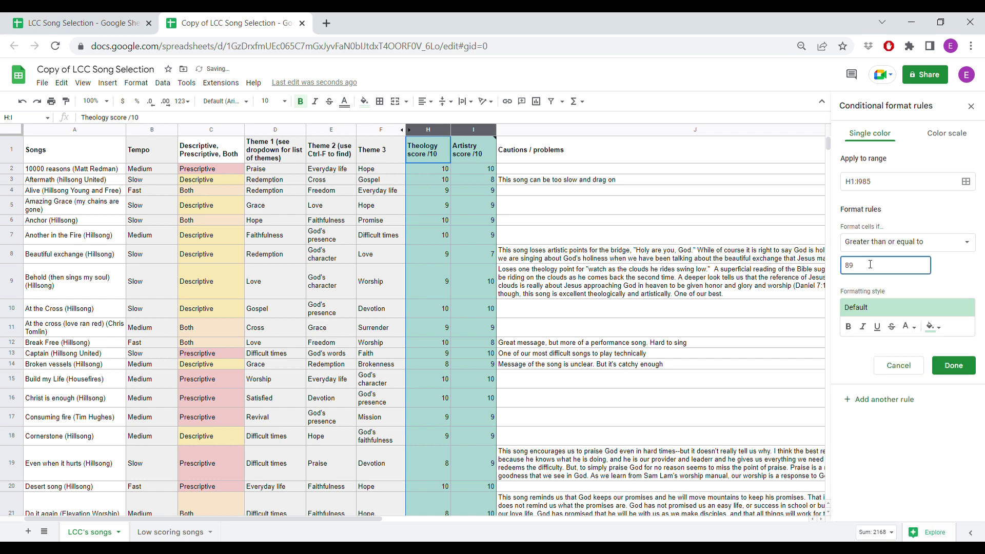
{"action": "key", "text": "BackSpace"}
{"action": "key", "text": "BackSpace"}
{"action": "type", "text": "9"}
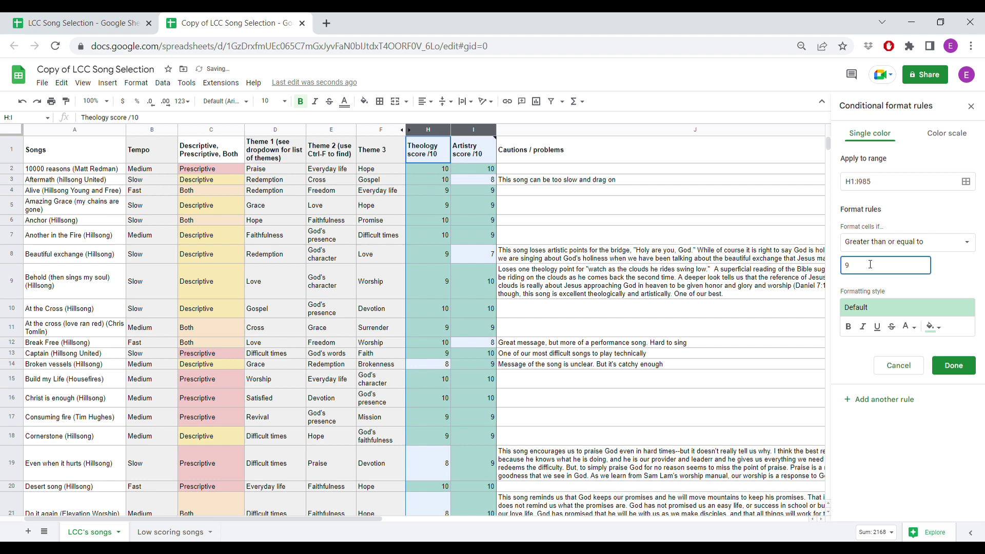
{"action": "left_click", "coordinate": [954, 366]}
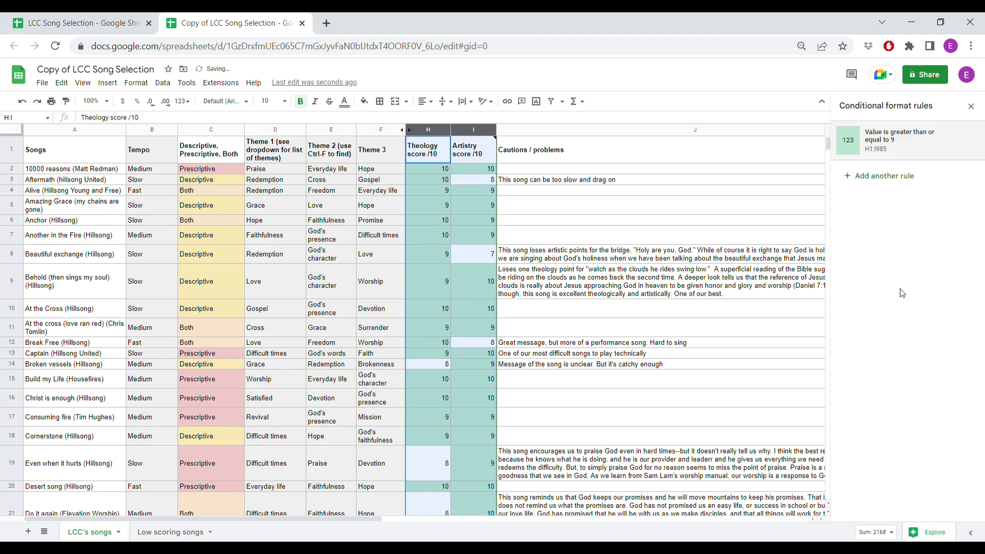
- Add a rule to score columns H and I that fills values between 8 and 9 yellow
{"action": "left_click", "coordinate": [889, 177]}
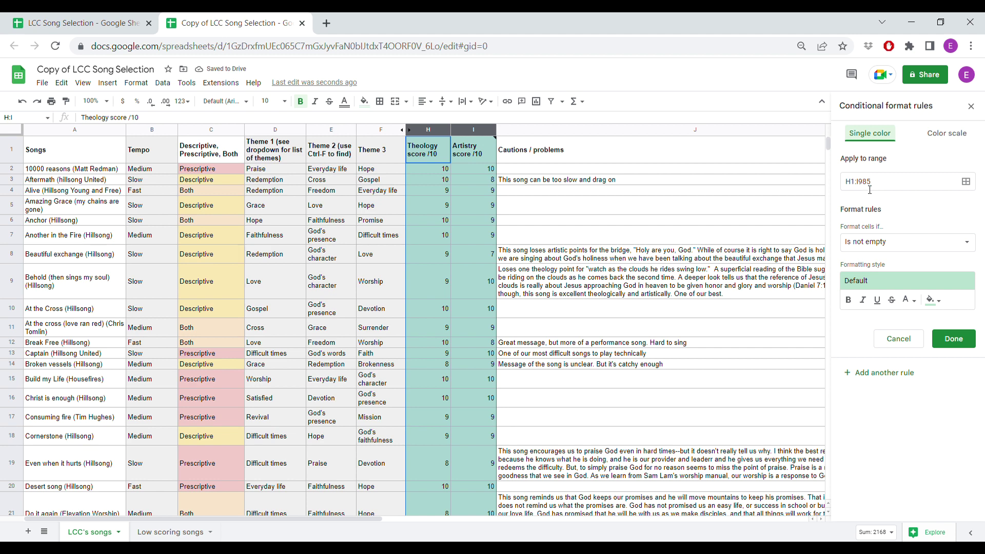
{"action": "left_click", "coordinate": [892, 243]}
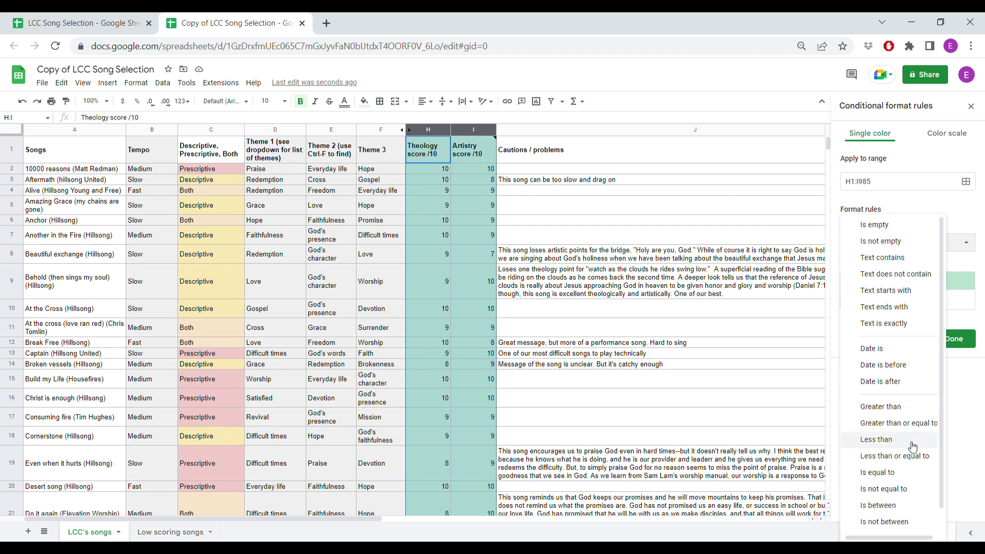
{"action": "left_click", "coordinate": [913, 507]}
{"action": "left_click", "coordinate": [874, 270]}
{"action": "type", "text": "8"}
{"action": "left_click", "coordinate": [906, 290]}
{"action": "type", "text": "9"}
{"action": "left_click", "coordinate": [901, 340]}
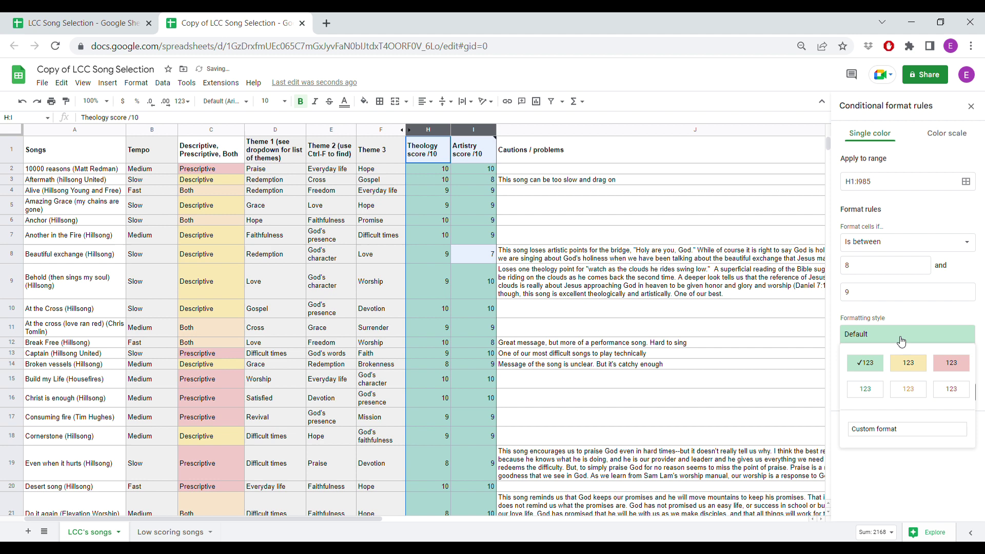
{"action": "left_click", "coordinate": [908, 364]}
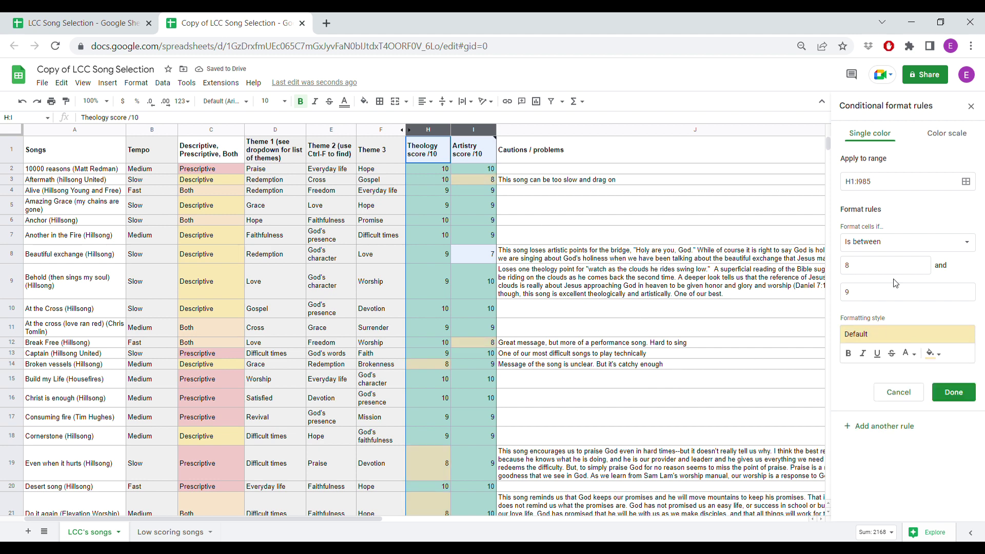
- Add a rule to score columns H and I that fills values less than 8 red
{"action": "left_click", "coordinate": [912, 430]}
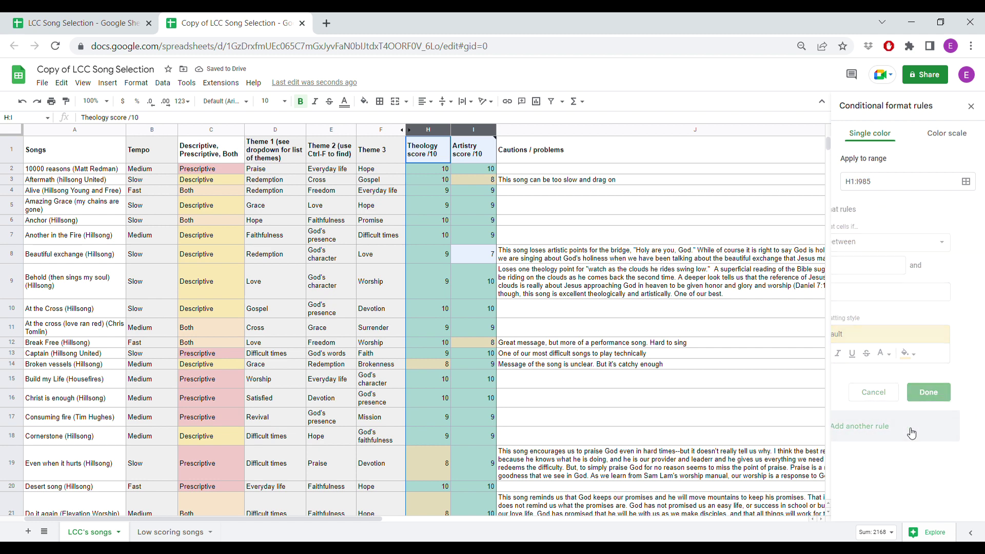
{"action": "left_click", "coordinate": [876, 334]}
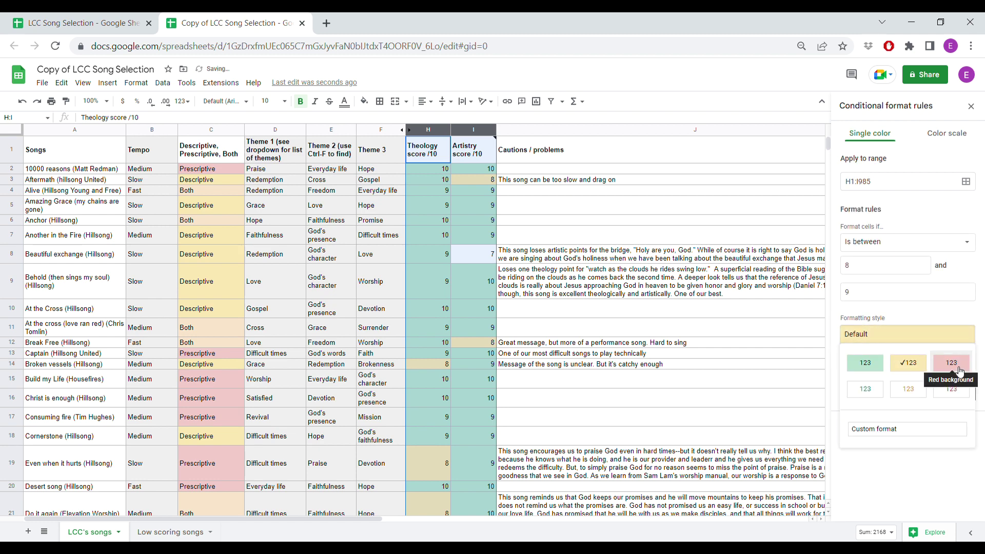
{"action": "left_click", "coordinate": [955, 364]}
{"action": "left_click", "coordinate": [880, 252]}
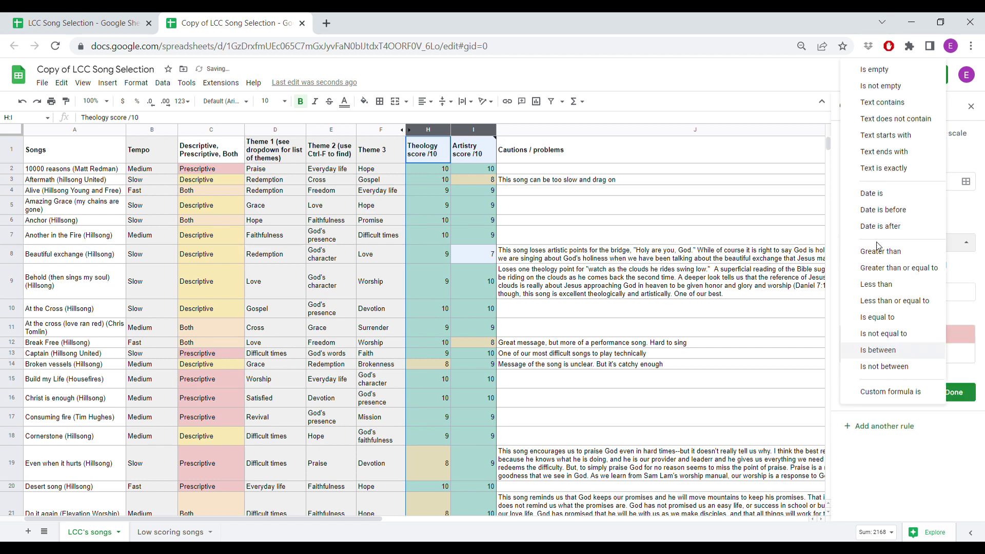
{"action": "left_click", "coordinate": [877, 284]}
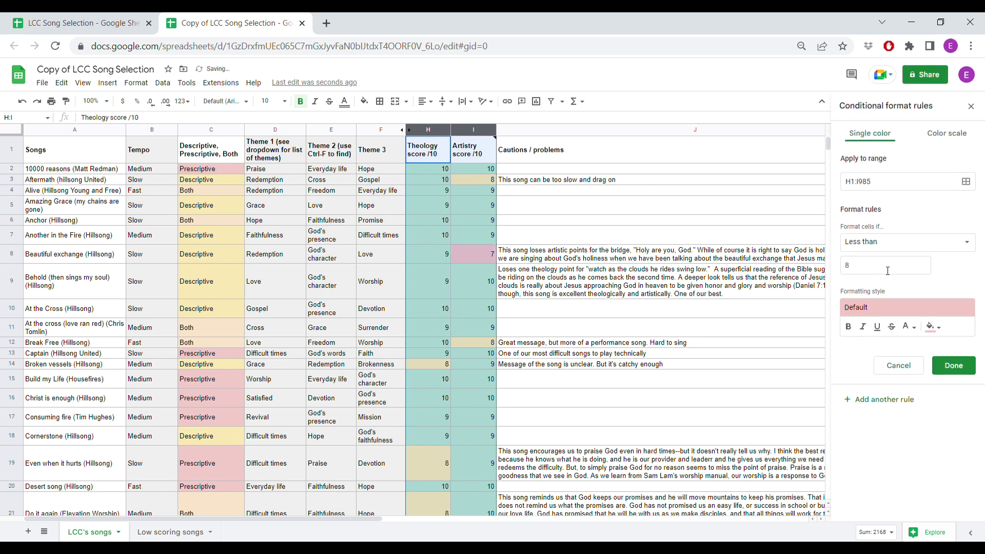
{"action": "left_click", "coordinate": [954, 365]}
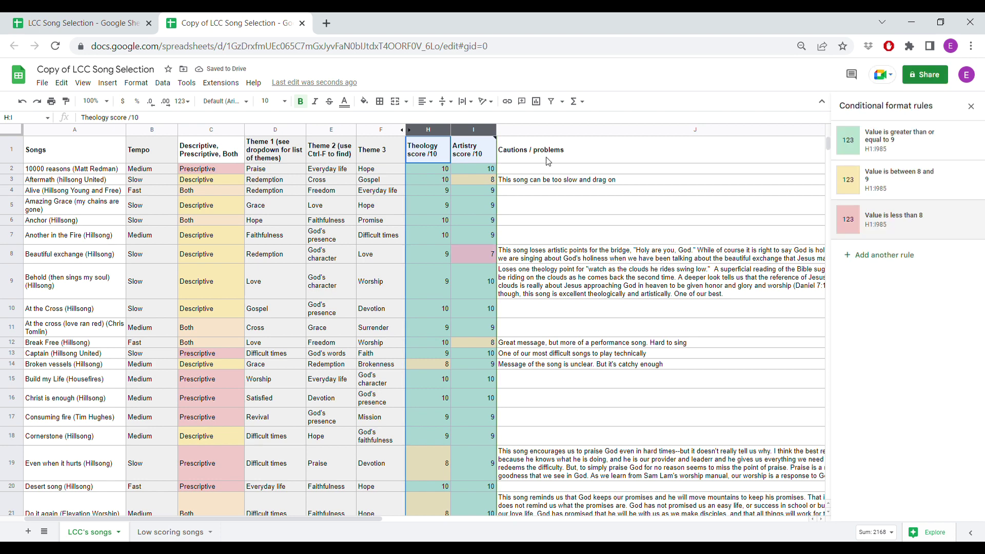
- Add a conditional formatting rule to the Cautions / problems column J that fills cells light blue when they are not empty
{"action": "left_click", "coordinate": [564, 133]}
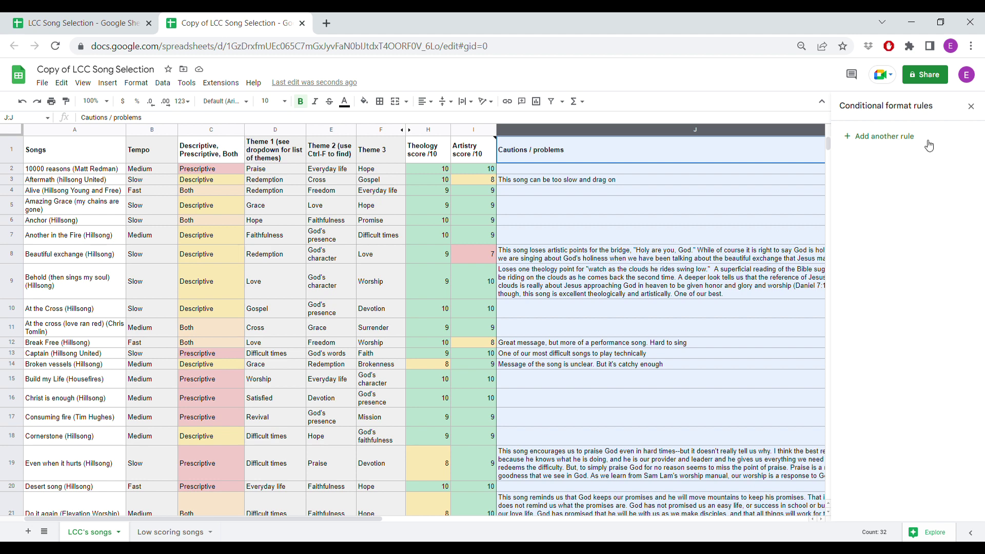
{"action": "left_click_drag", "start_coordinate": [636, 191], "coordinate": [624, 182]}
{"action": "left_click", "coordinate": [415, 218]}
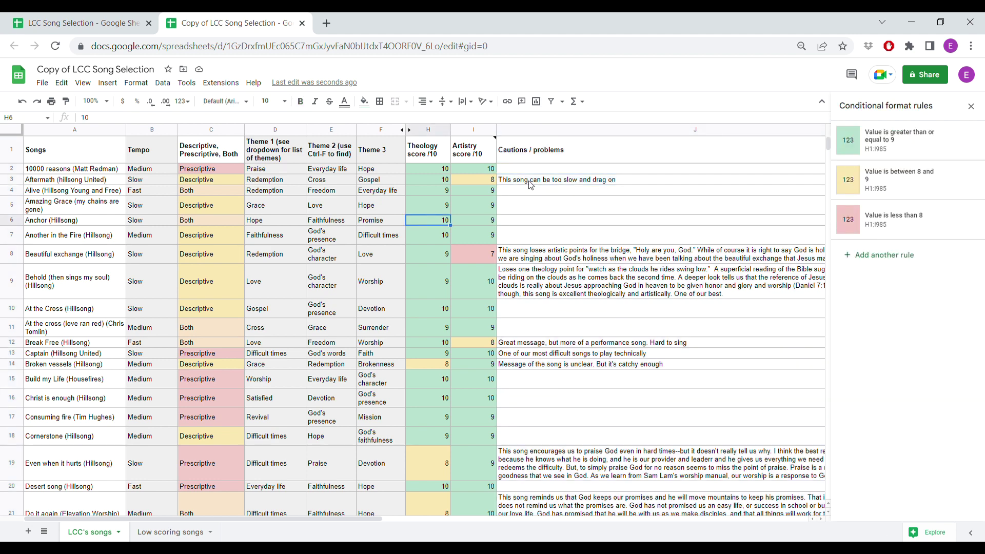
{"action": "left_click", "coordinate": [565, 151]}
{"action": "left_click", "coordinate": [582, 137]}
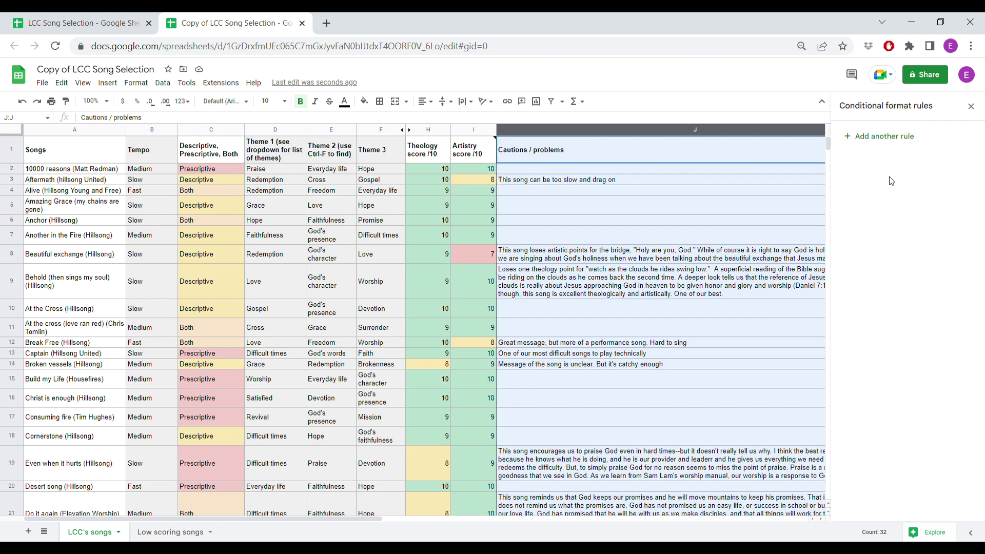
{"action": "left_click", "coordinate": [893, 137]}
{"action": "left_click", "coordinate": [888, 280]}
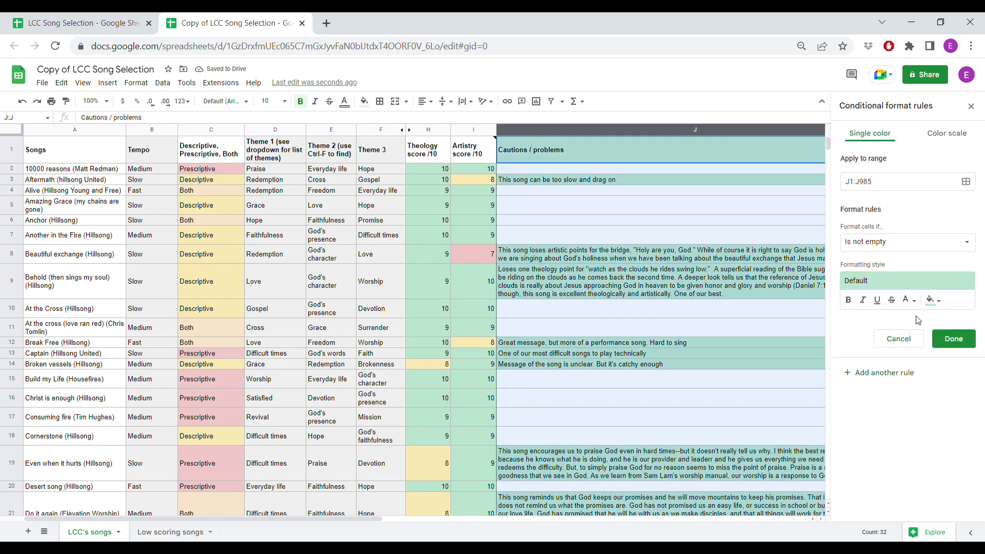
{"action": "left_click", "coordinate": [903, 245]}
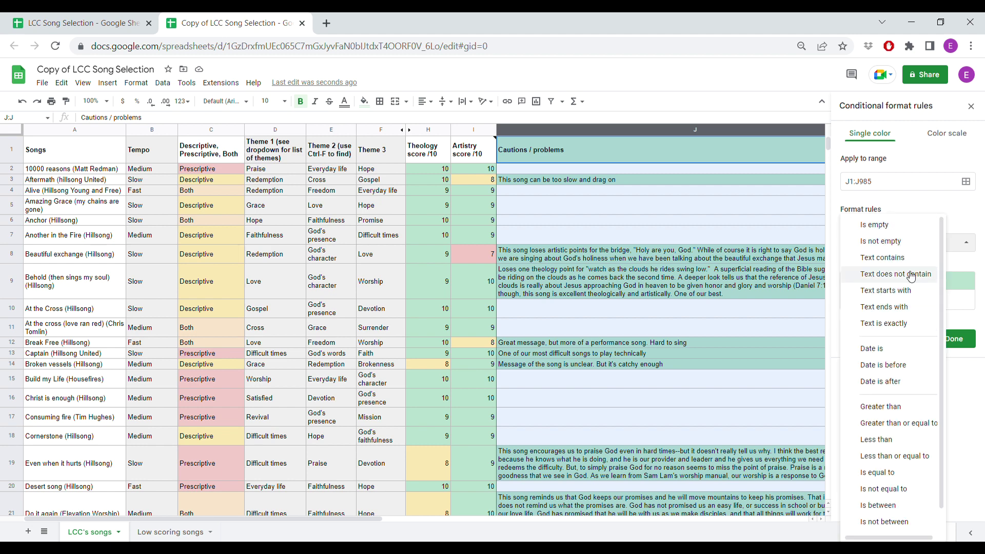
{"action": "key", "text": "Escape"}
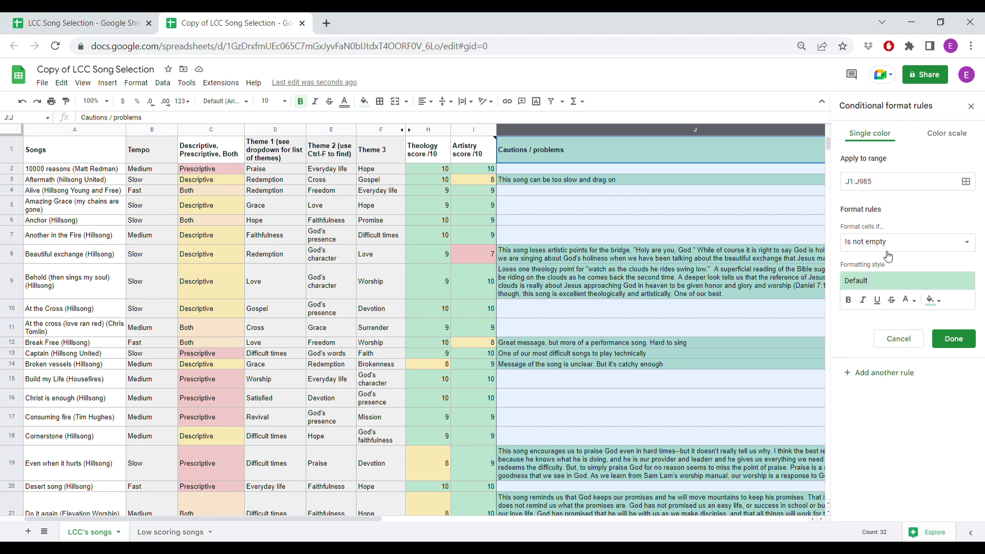
{"action": "left_click", "coordinate": [904, 290]}
{"action": "left_click", "coordinate": [909, 372]}
{"action": "left_click", "coordinate": [931, 300]}
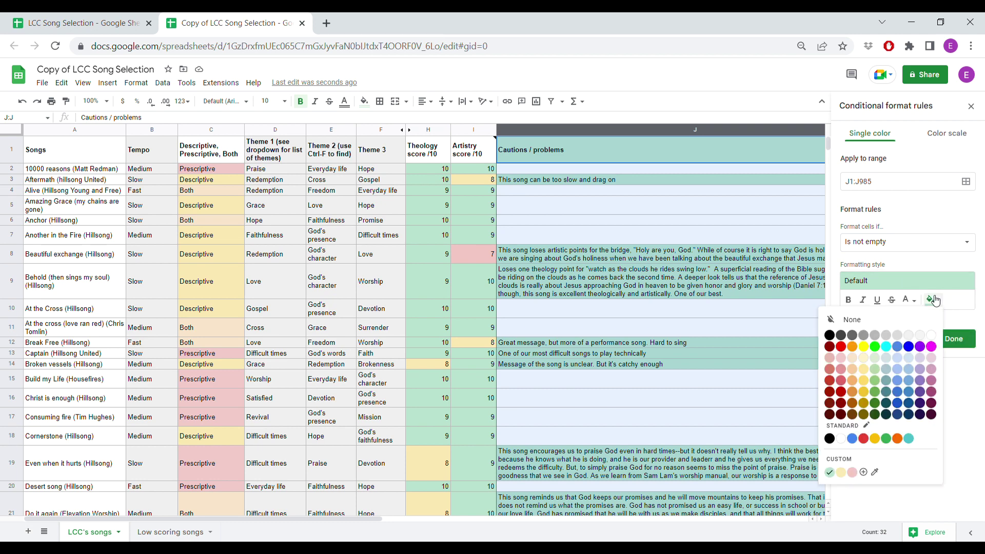
{"action": "left_click", "coordinate": [907, 359]}
{"action": "left_click", "coordinate": [693, 374]}
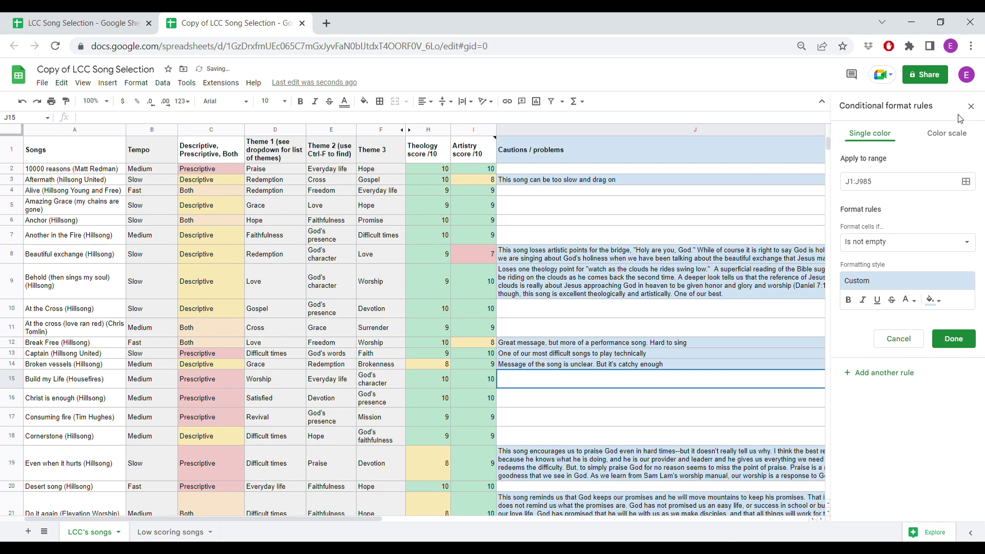
{"action": "left_click", "coordinate": [972, 107]}
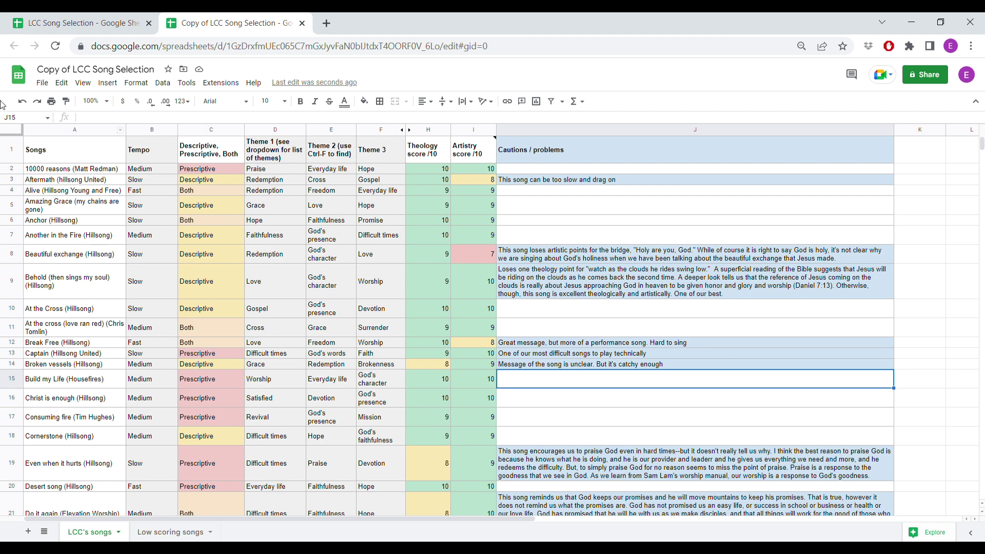
- Freeze the header row of the song list
{"action": "left_click", "coordinate": [16, 150]}
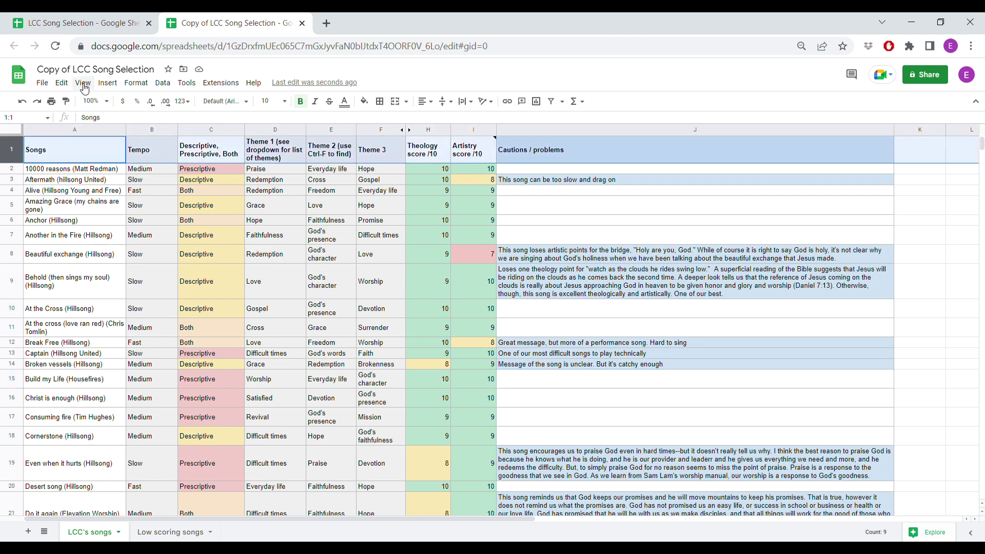
{"action": "left_click", "coordinate": [327, 258]}
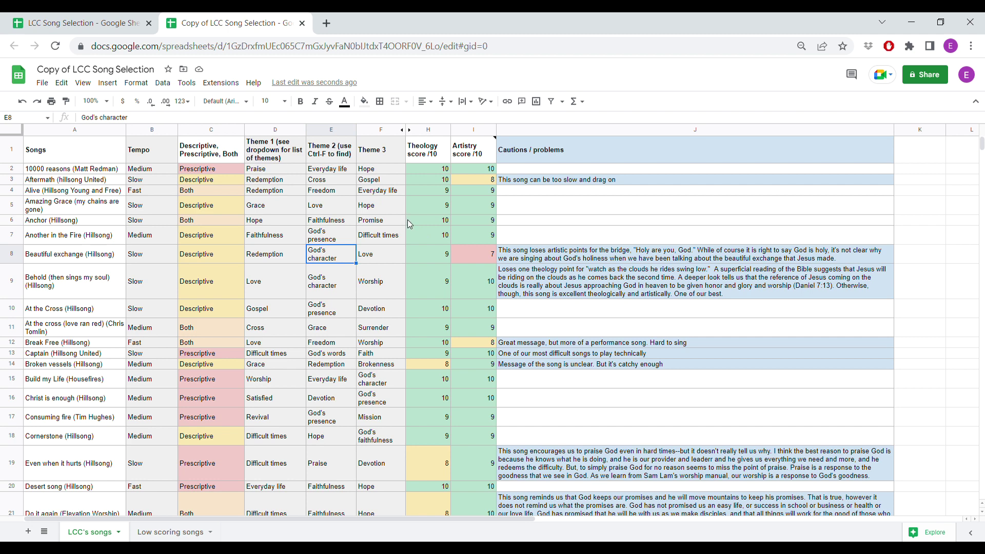
{"action": "scroll", "coordinate": [408, 221], "scroll_direction": "down", "scroll_amount": 3}
{"action": "scroll", "coordinate": [408, 221], "scroll_direction": "down", "scroll_amount": 1}
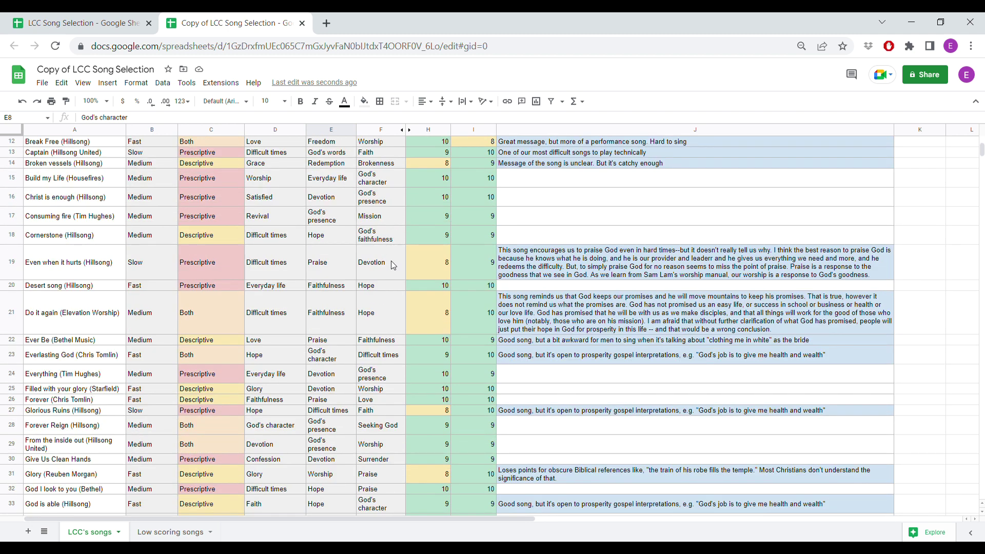
{"action": "scroll", "coordinate": [391, 291], "scroll_direction": "down", "scroll_amount": 4}
{"action": "scroll", "coordinate": [393, 310], "scroll_direction": "up", "scroll_amount": 8}
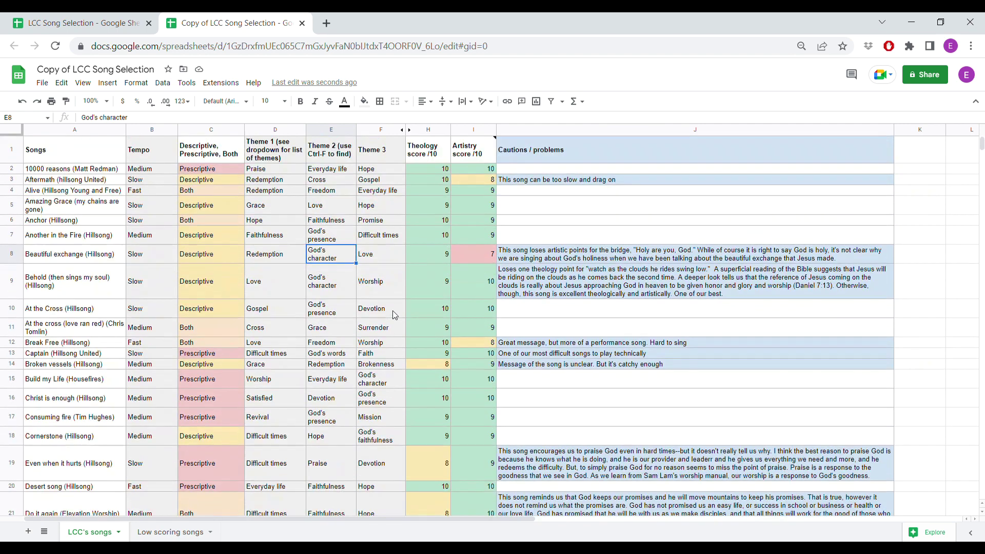
{"action": "left_click", "coordinate": [11, 153]}
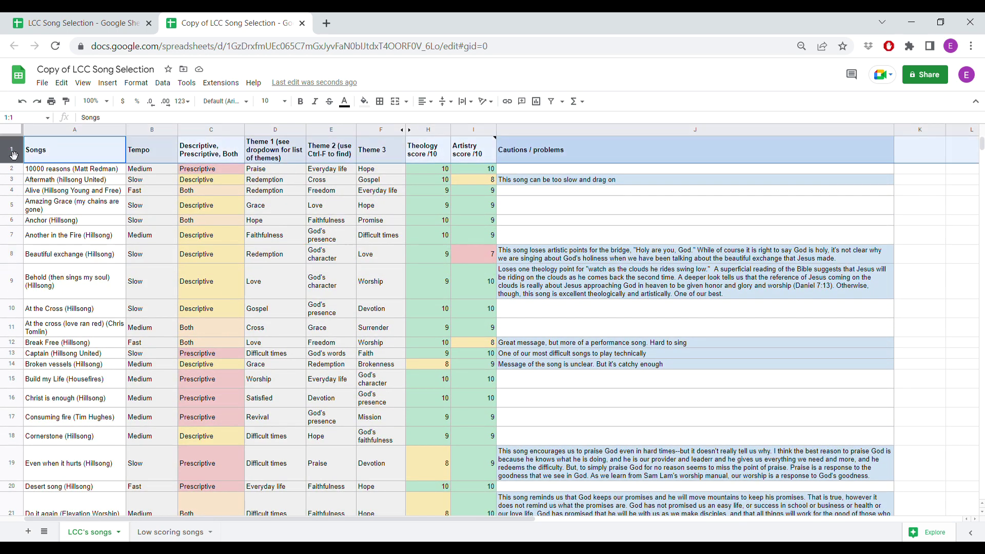
{"action": "left_click", "coordinate": [83, 85]}
{"action": "mouse_move", "coordinate": [121, 127]}
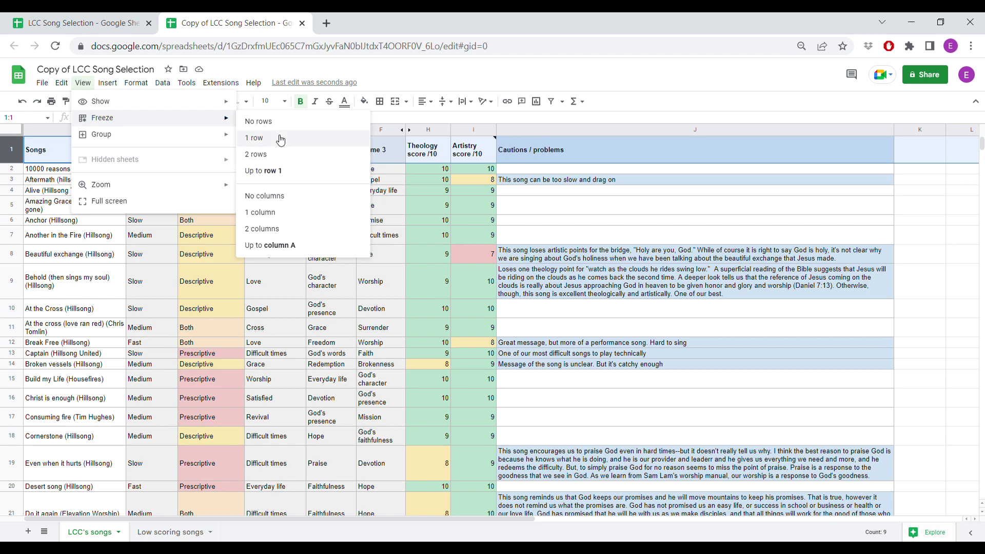
{"action": "left_click", "coordinate": [282, 139]}
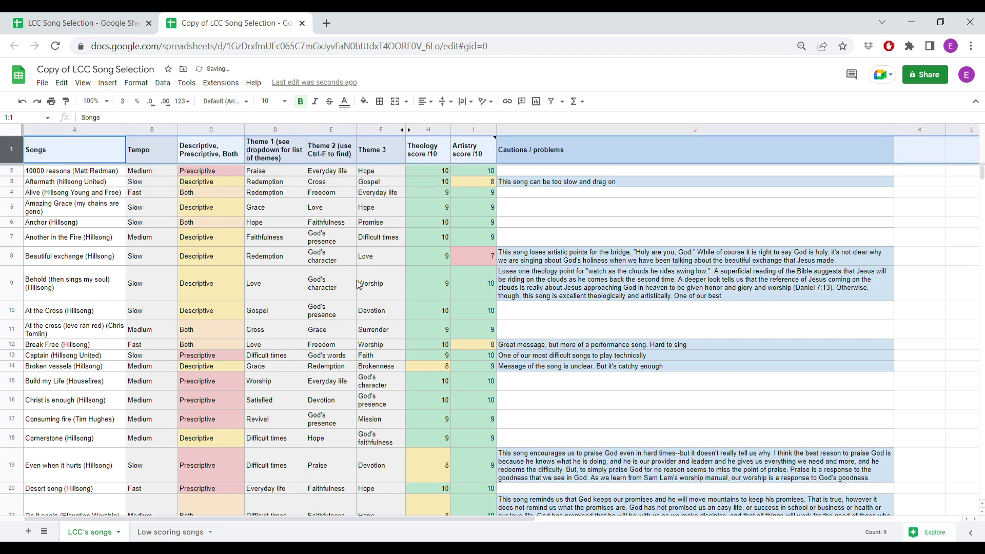
- Freeze the Songs column A so that one column is locked in place
{"action": "left_click", "coordinate": [359, 284]}
{"action": "scroll", "coordinate": [413, 229], "scroll_direction": "down", "scroll_amount": 3}
{"action": "scroll", "coordinate": [414, 230], "scroll_direction": "down", "scroll_amount": 3}
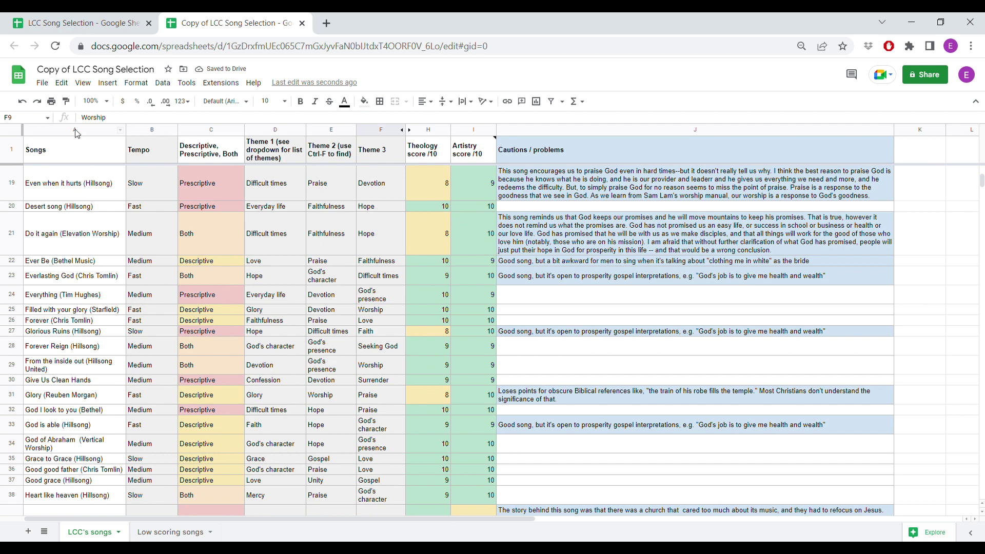
{"action": "scroll", "coordinate": [519, 277], "scroll_direction": "down", "scroll_amount": 5}
{"action": "scroll", "coordinate": [519, 277], "scroll_direction": "up", "scroll_amount": 10}
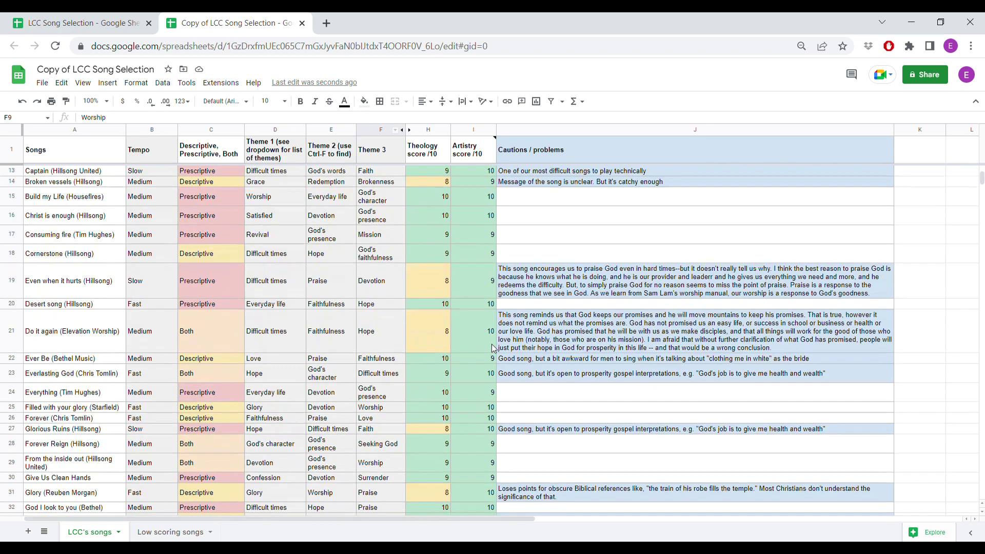
{"action": "left_click", "coordinate": [58, 133]}
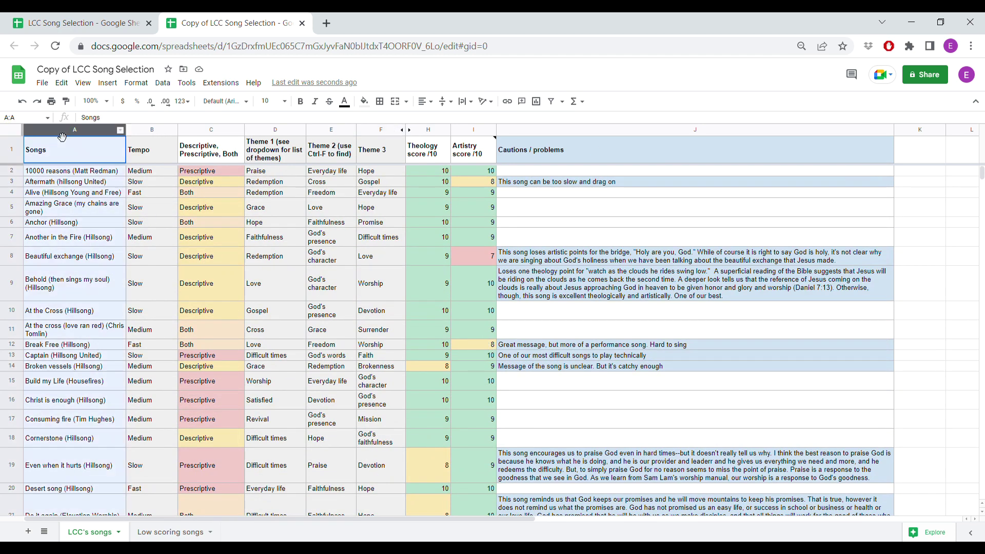
{"action": "left_click", "coordinate": [83, 83]}
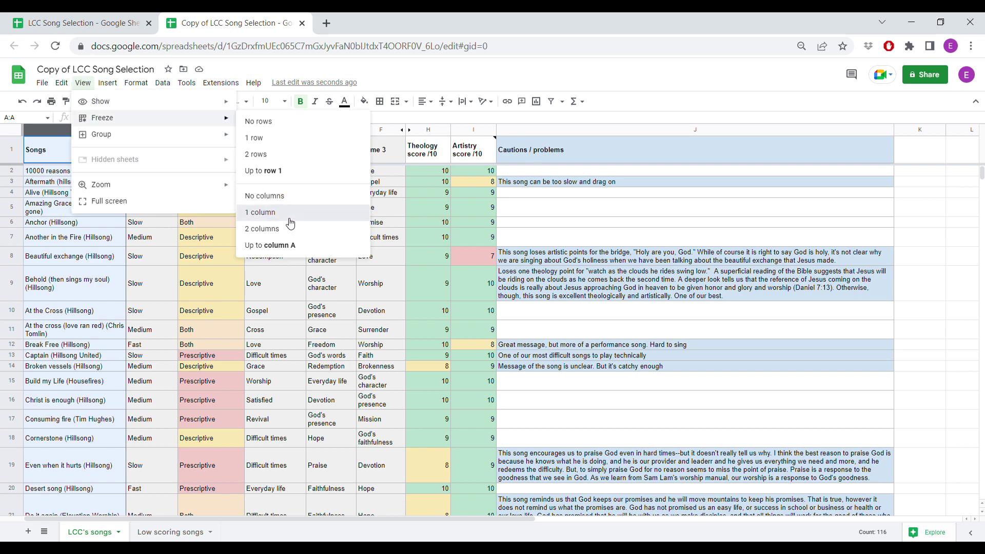
{"action": "left_click", "coordinate": [287, 213]}
{"action": "left_click", "coordinate": [213, 256]}
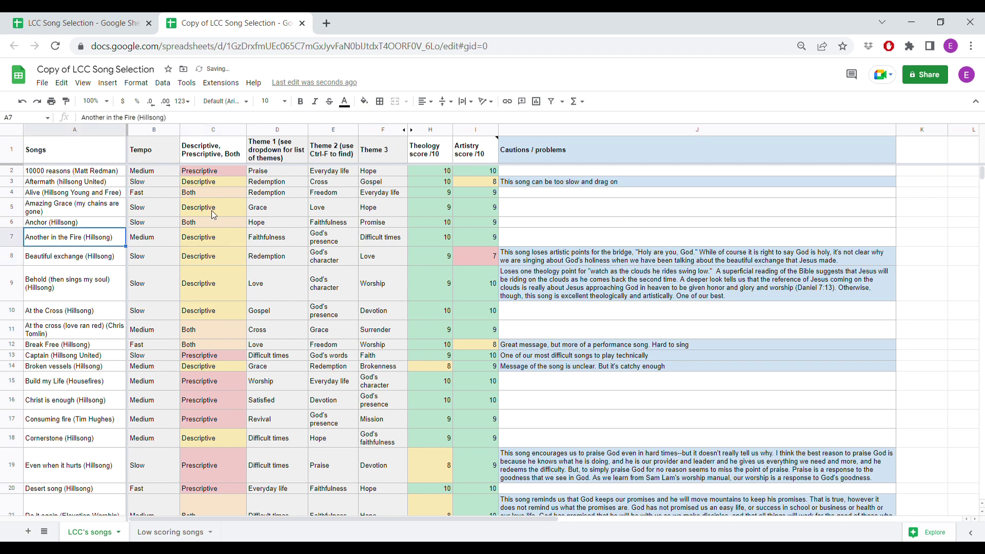
- Move across row 3 past the Cautions / problems column and back to check how the frozen Songs column behaves
{"action": "left_click", "coordinate": [150, 211]}
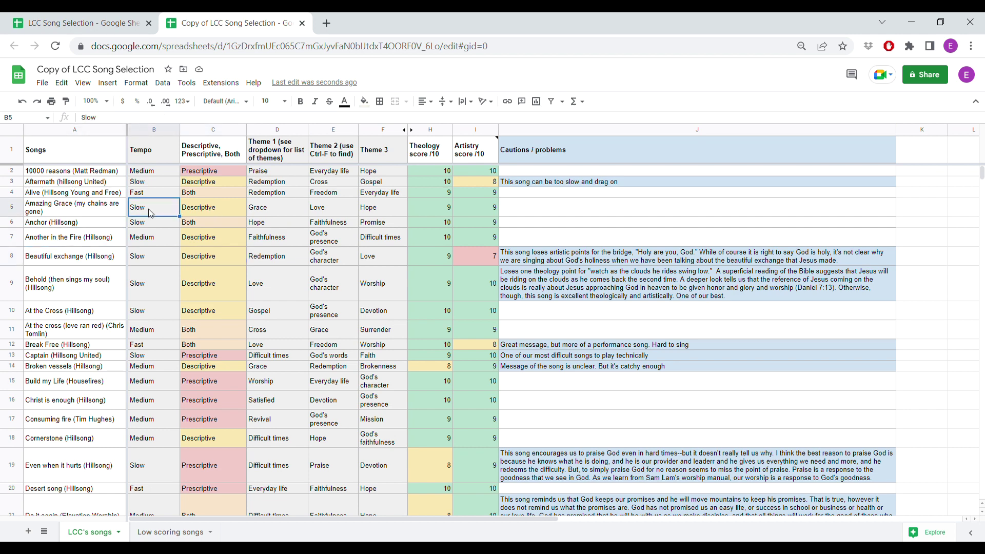
{"action": "key", "text": "Up"}
{"action": "key", "text": "Up"}
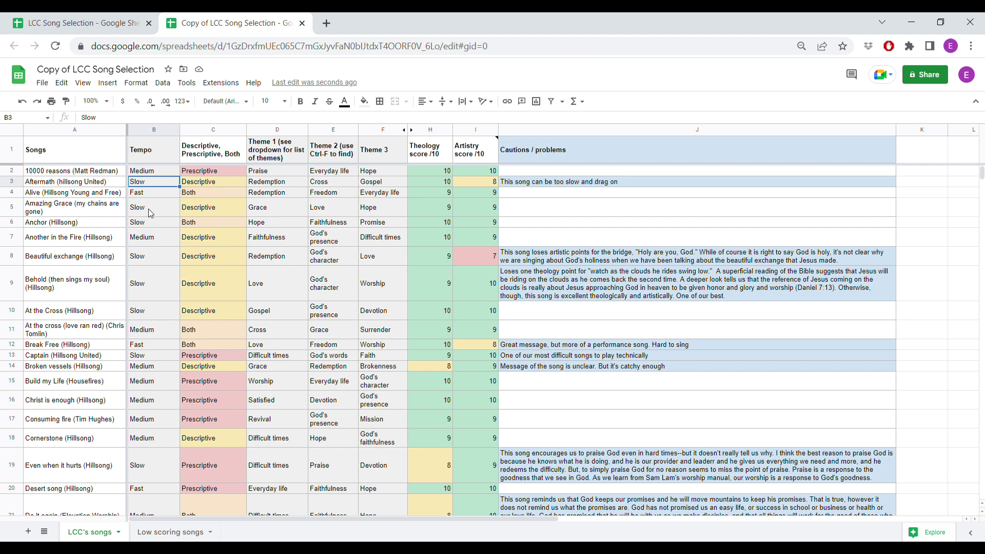
{"action": "key", "text": "Right"}
{"action": "key", "text": "Right"}
{"action": "key", "text": "Right"}
{"action": "key", "text": "Right"}
{"action": "key", "text": "Right"}
{"action": "key", "text": "Right"}
{"action": "key", "text": "Right"}
{"action": "key", "text": "Right"}
{"action": "key", "text": "Right"}
{"action": "key", "text": "Right"}
{"action": "key", "text": "Right"}
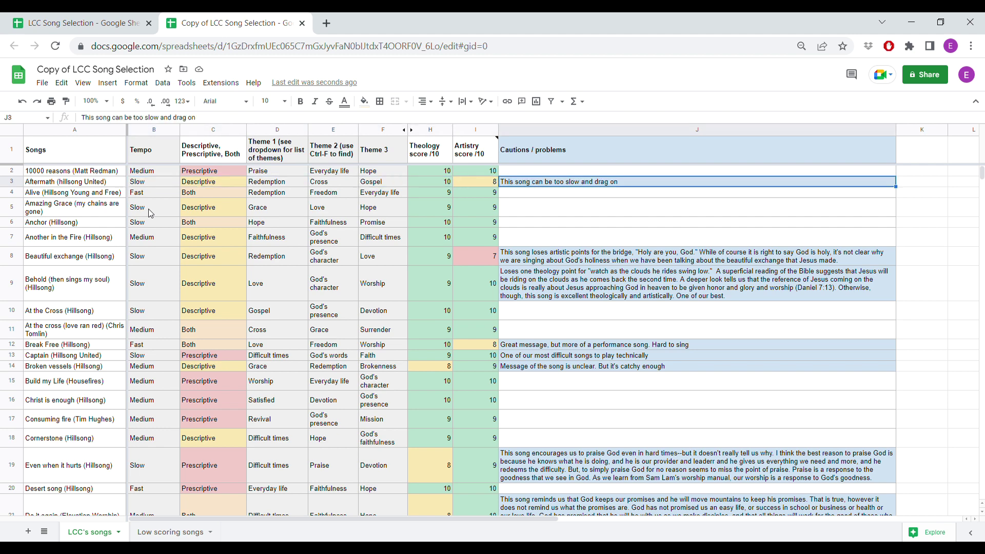
{"action": "key", "text": "Right"}
{"action": "key", "text": "Right"}
{"action": "key", "text": "Right"}
{"action": "key", "text": "Left"}
{"action": "key", "text": "Left"}
{"action": "key", "text": "Left"}
{"action": "key", "text": "Left"}
{"action": "key", "text": "Left"}
{"action": "key", "text": "Left"}
{"action": "key", "text": "Left"}
{"action": "key", "text": "Left"}
{"action": "key", "text": "Left"}
{"action": "key", "text": "Left"}
{"action": "key", "text": "Left"}
{"action": "key", "text": "Left"}
{"action": "key", "text": "Left"}
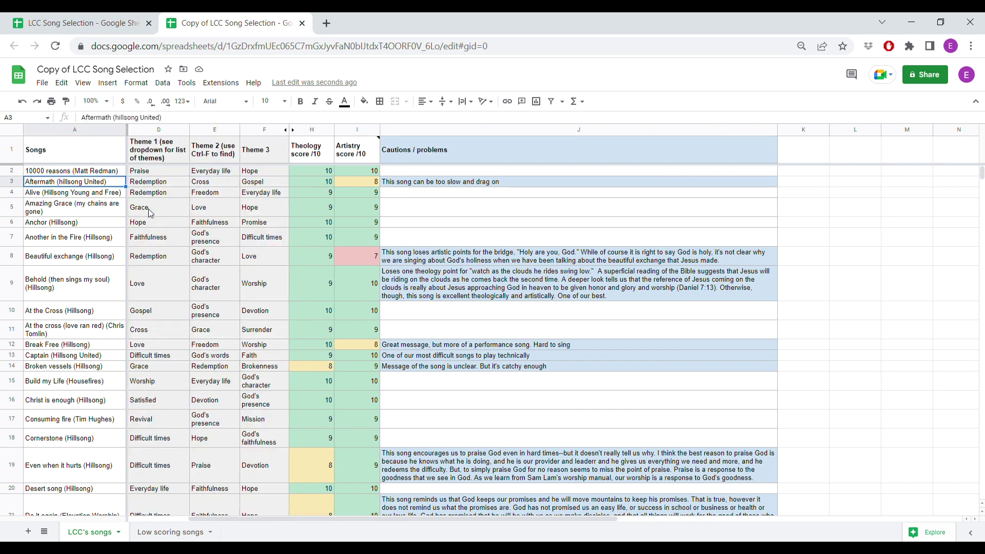
{"action": "key", "text": "Right"}
{"action": "key", "text": "Right"}
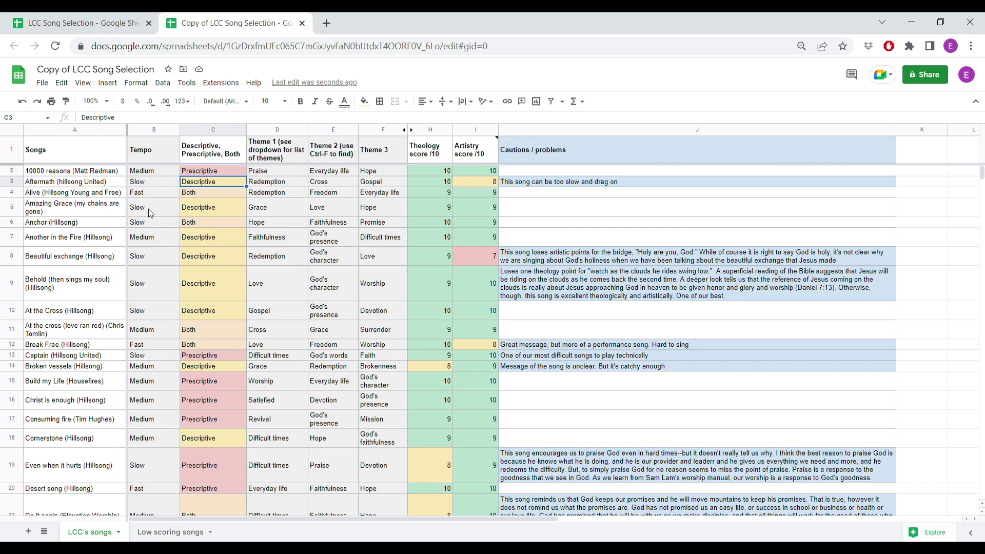
- Create a filter covering the whole song list, from Songs through Cautions / problems
{"action": "left_click", "coordinate": [275, 310]}
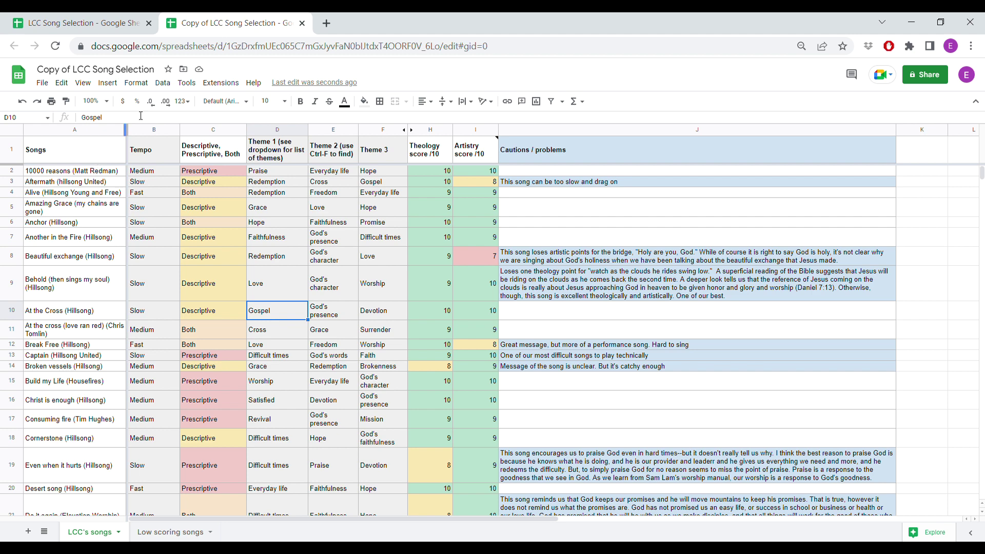
{"action": "left_click", "coordinate": [162, 86]}
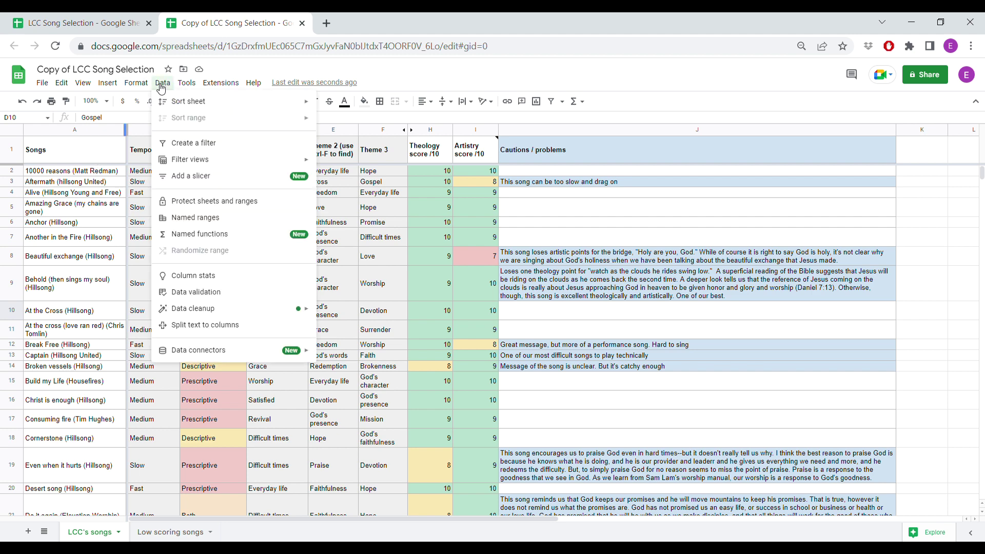
{"action": "left_click", "coordinate": [196, 149]}
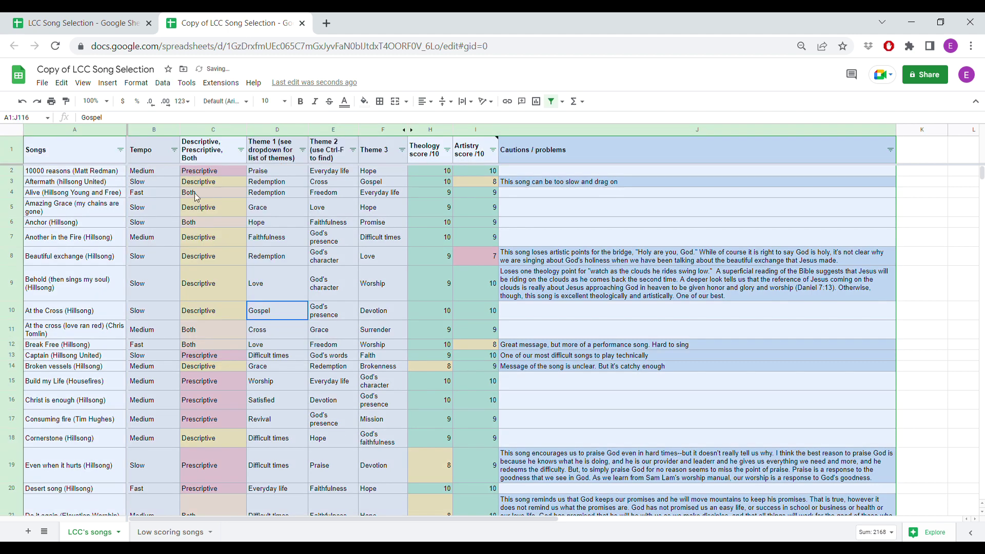
{"action": "left_click", "coordinate": [197, 195]}
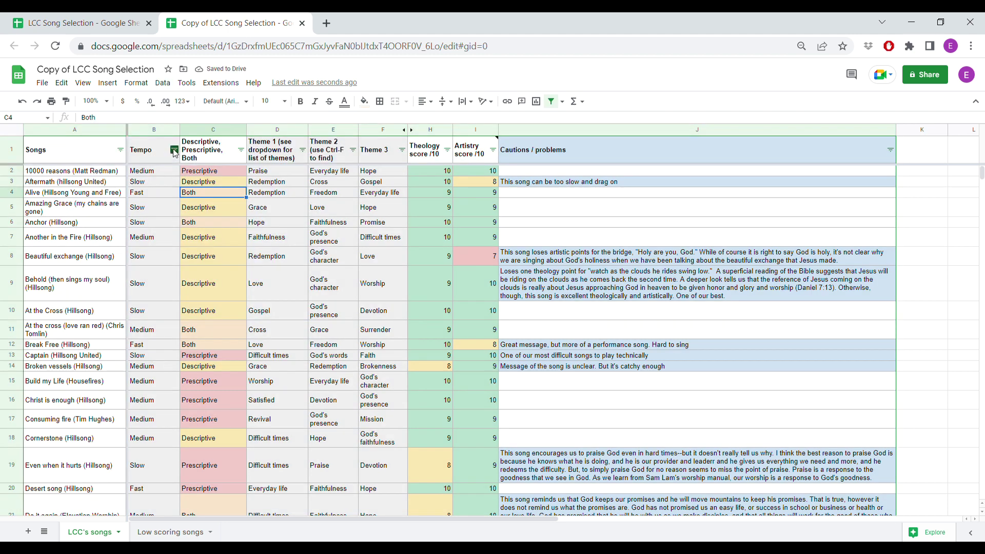
- Filter the Tempo column to show only Fast songs
{"action": "left_click", "coordinate": [175, 150]}
{"action": "left_click", "coordinate": [66, 335]}
{"action": "left_click", "coordinate": [65, 352]}
{"action": "left_click", "coordinate": [152, 405]}
{"action": "left_click", "coordinate": [174, 149]}
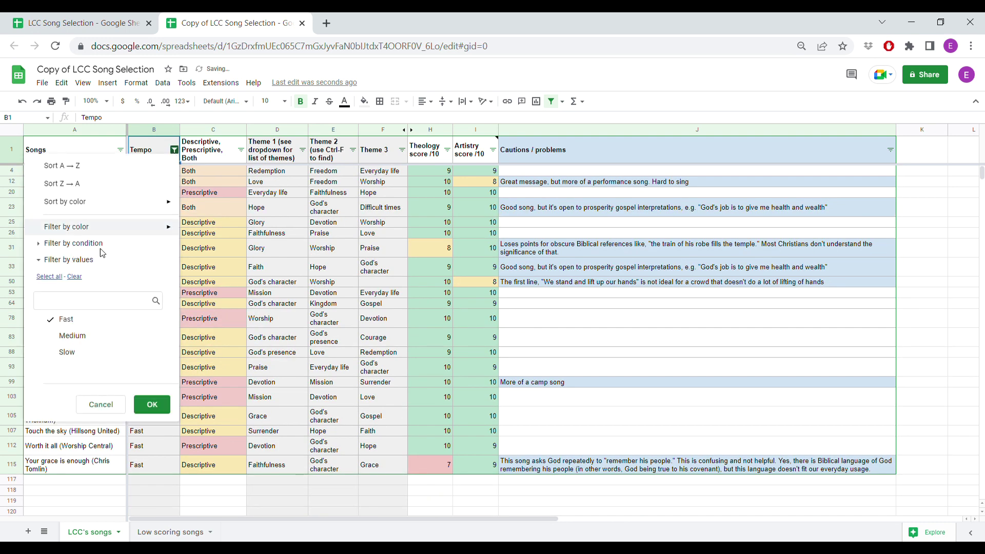
{"action": "left_click", "coordinate": [49, 276]}
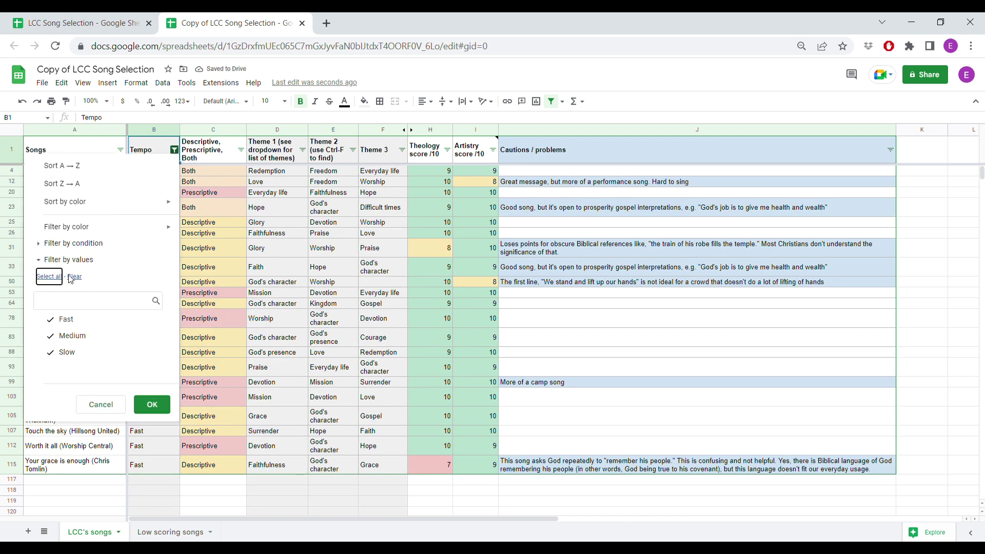
{"action": "left_click", "coordinate": [294, 249]}
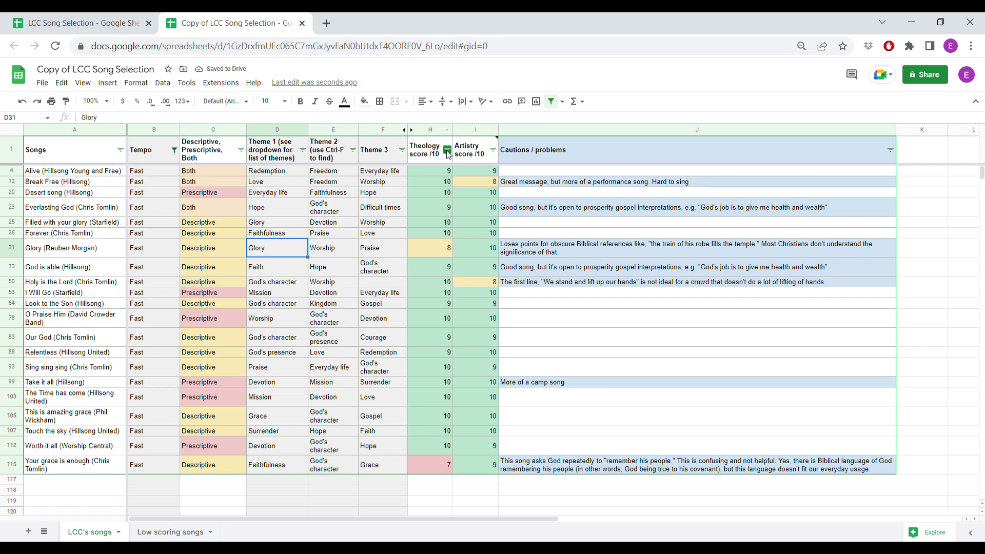
- Filter the Theology score column to exclude the values 7 and 8
{"action": "left_click", "coordinate": [447, 150]}
{"action": "left_click", "coordinate": [343, 322]}
{"action": "left_click", "coordinate": [348, 337]}
{"action": "left_click", "coordinate": [425, 405]}
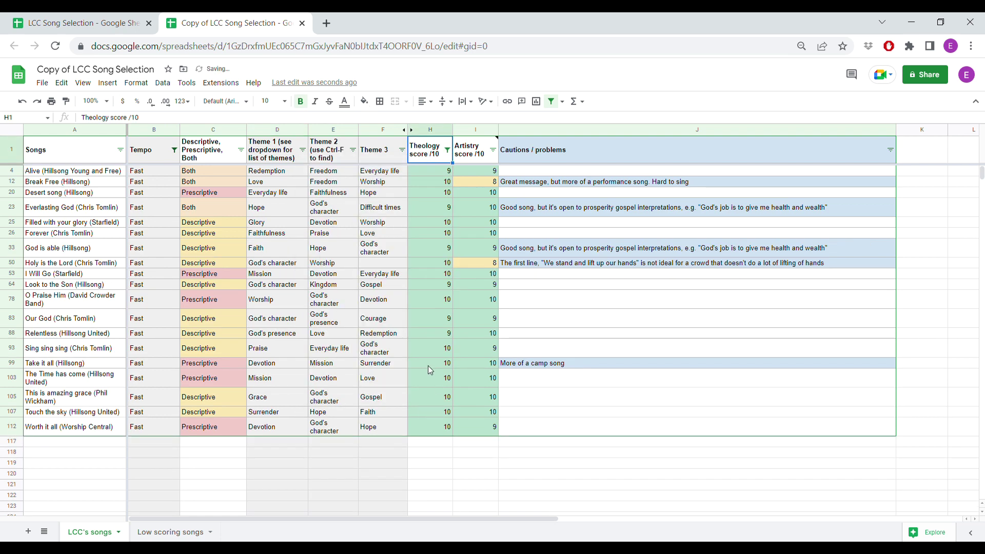
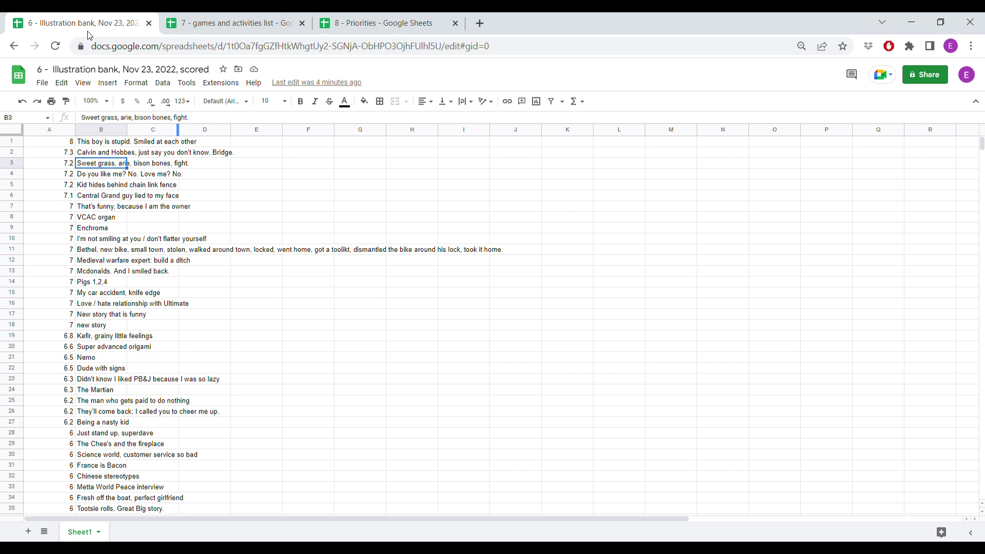
- Add "New idea" in B42 below the illustration list and give it a score of 7 in A42
{"action": "left_click", "coordinate": [91, 219]}
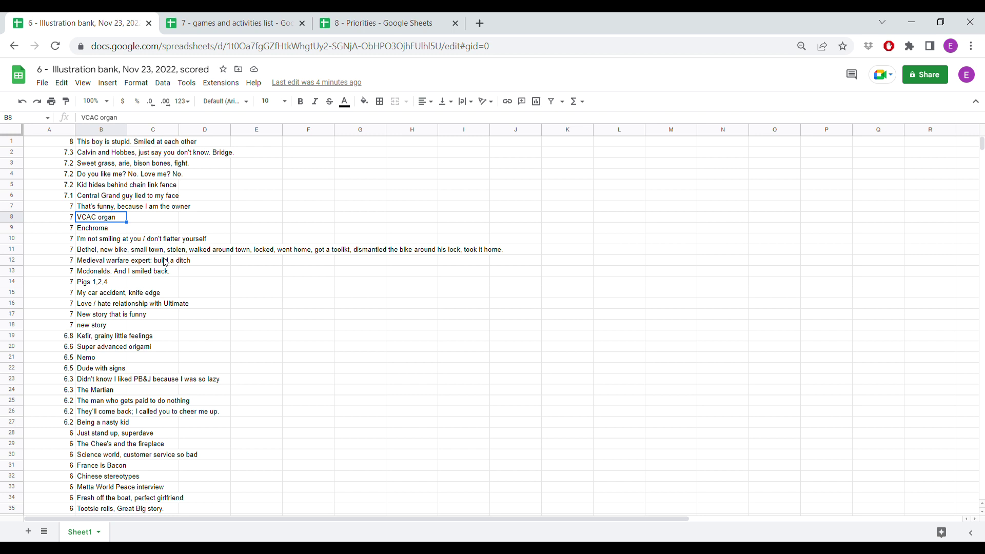
{"action": "scroll", "coordinate": [165, 262], "scroll_direction": "down", "scroll_amount": 7}
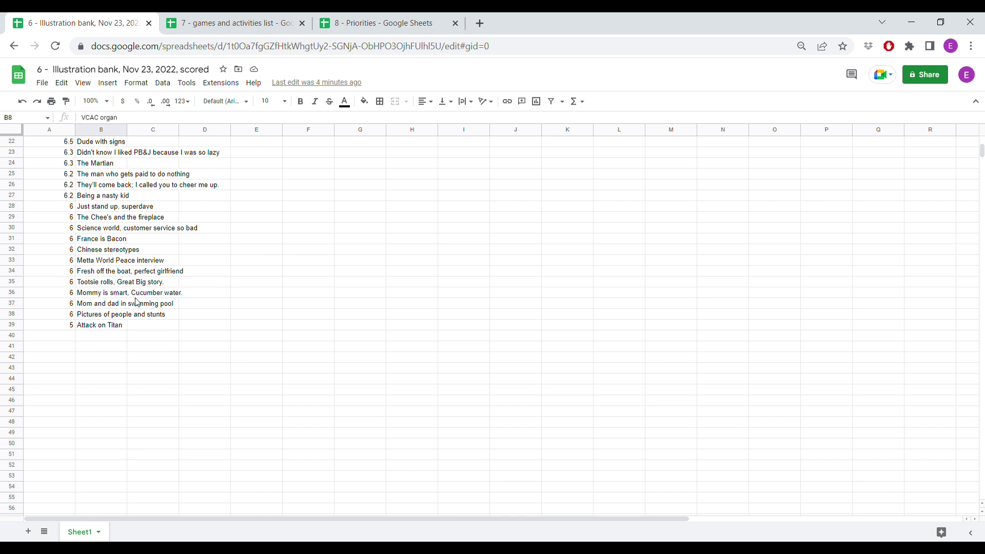
{"action": "left_click", "coordinate": [103, 359]}
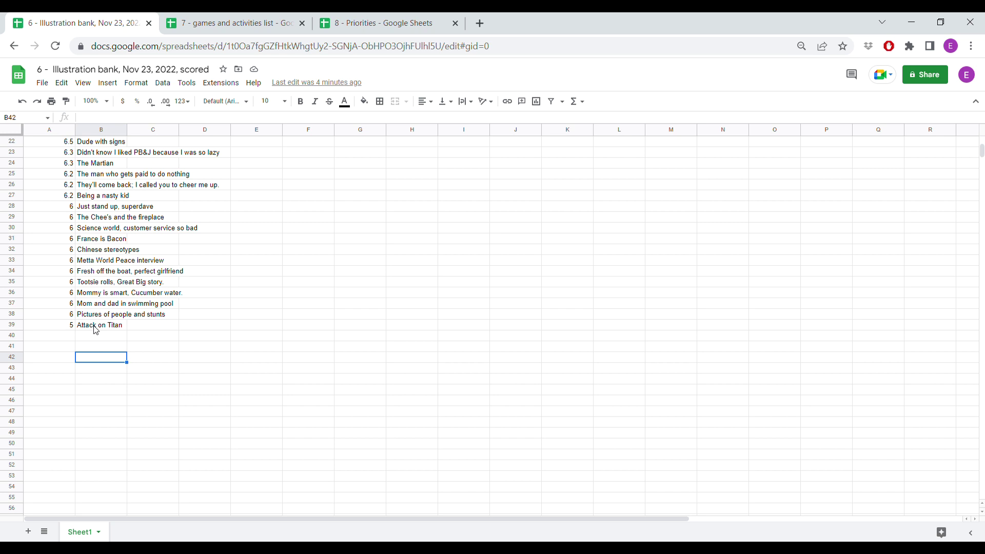
{"action": "type", "text": "New idea"}
{"action": "key", "text": "Return"}
{"action": "key", "text": "Up"}
{"action": "key", "text": "Left"}
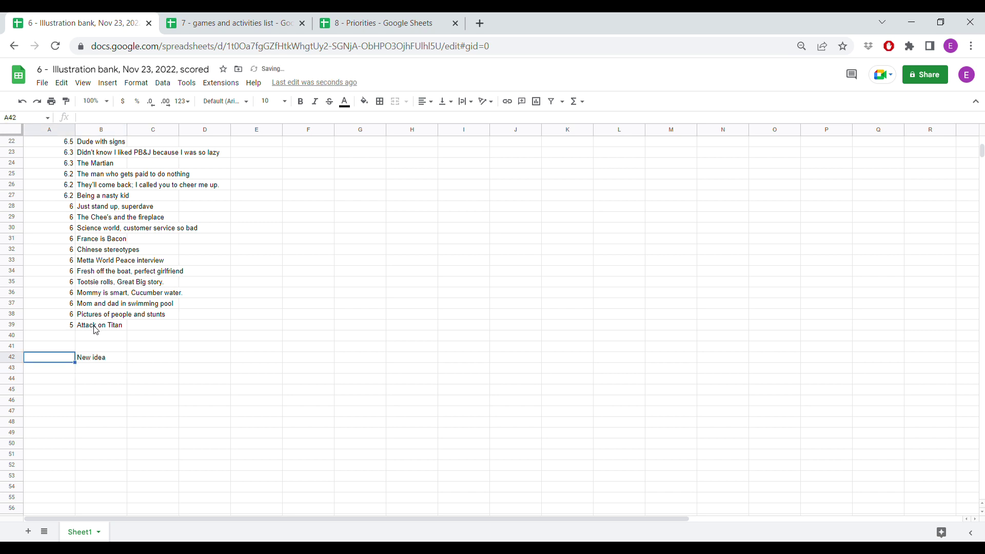
{"action": "type", "text": "7"}
{"action": "key", "text": "Return"}
- Sort the illustration range A1:B42 by column A from Z to A, without a header row
{"action": "key", "text": "Up"}
{"action": "key", "text": "Right"}
{"action": "key", "text": "Left"}
{"action": "key", "text": "shift+Right"}
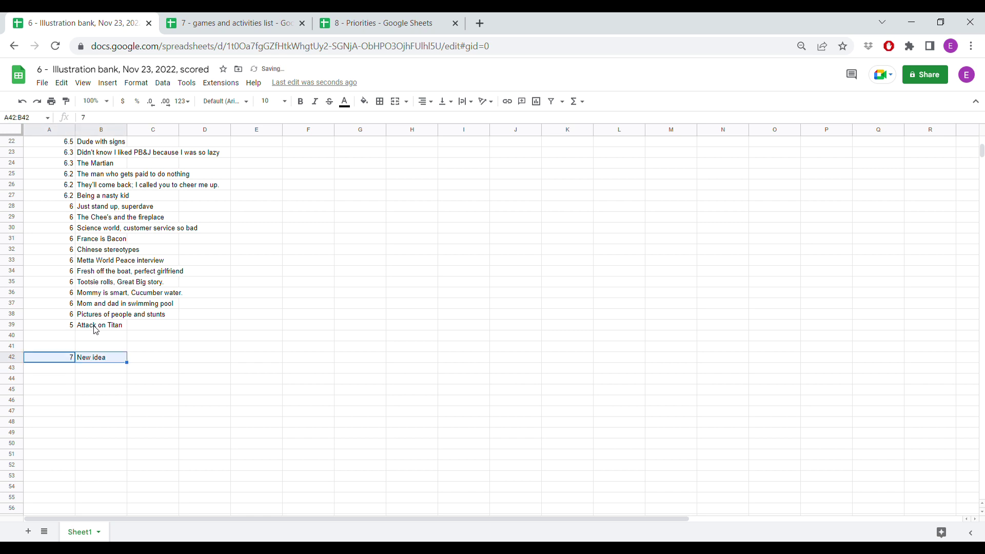
{"action": "key", "text": "ctrl+shift+Up"}
{"action": "key", "text": "ctrl+shift+Up"}
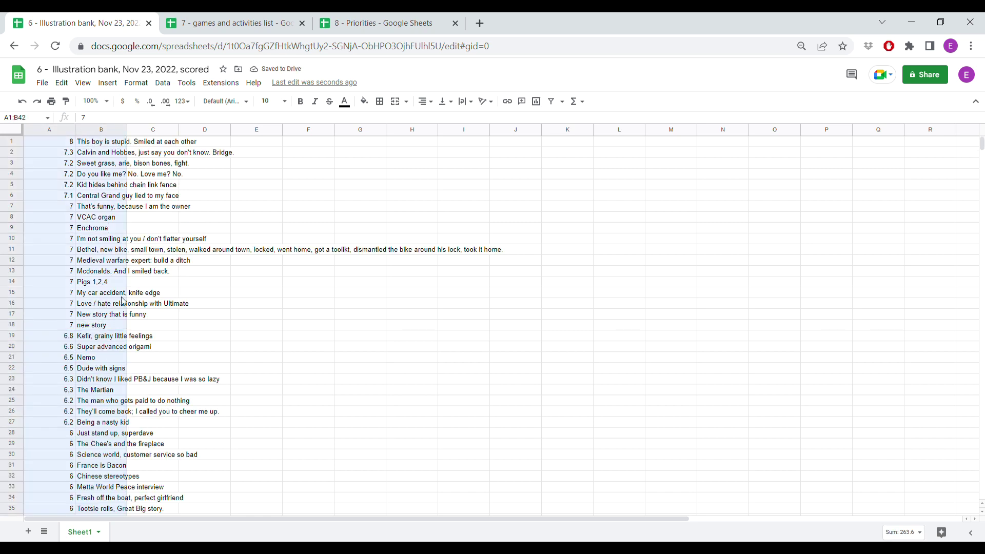
{"action": "left_click", "coordinate": [162, 83]}
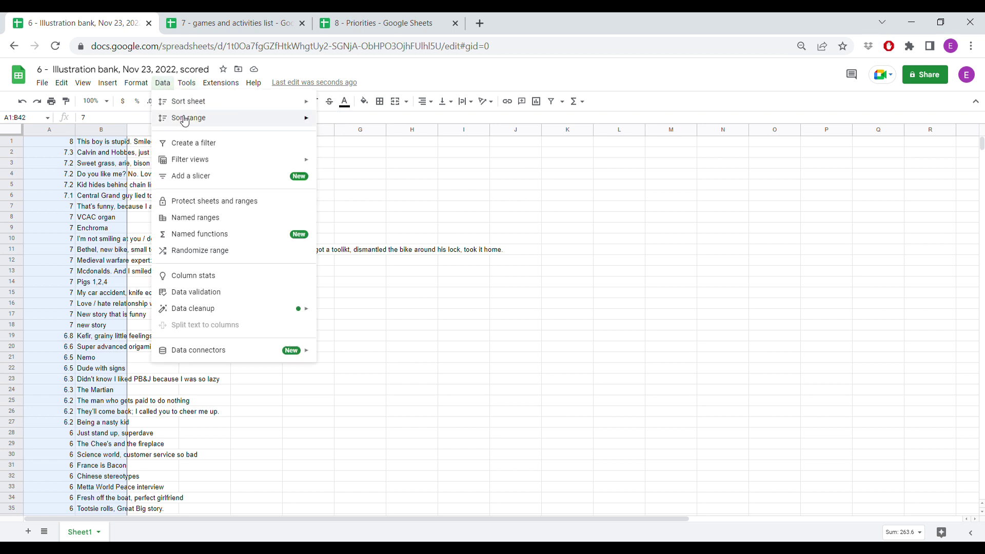
{"action": "mouse_move", "coordinate": [193, 119]}
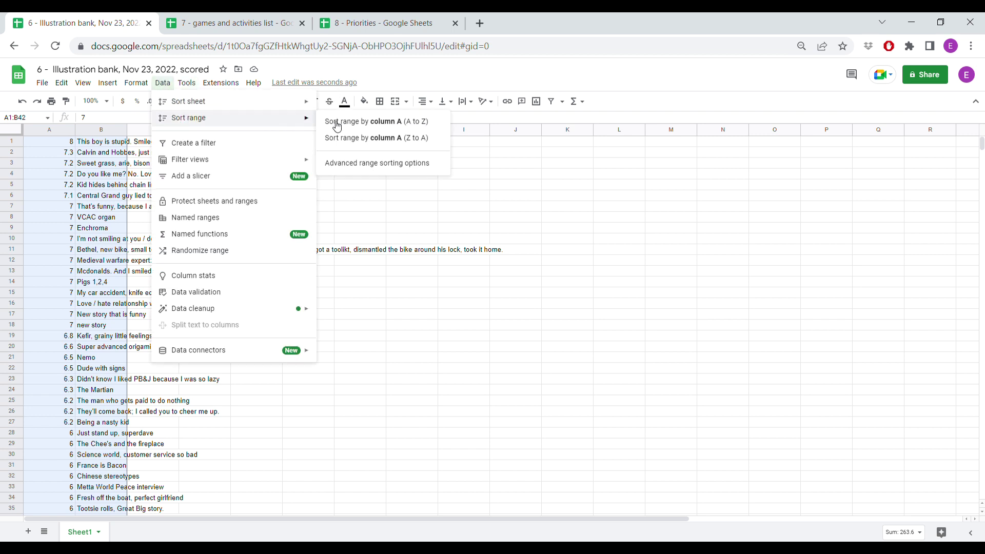
{"action": "left_click", "coordinate": [387, 165]}
{"action": "left_click", "coordinate": [518, 290]}
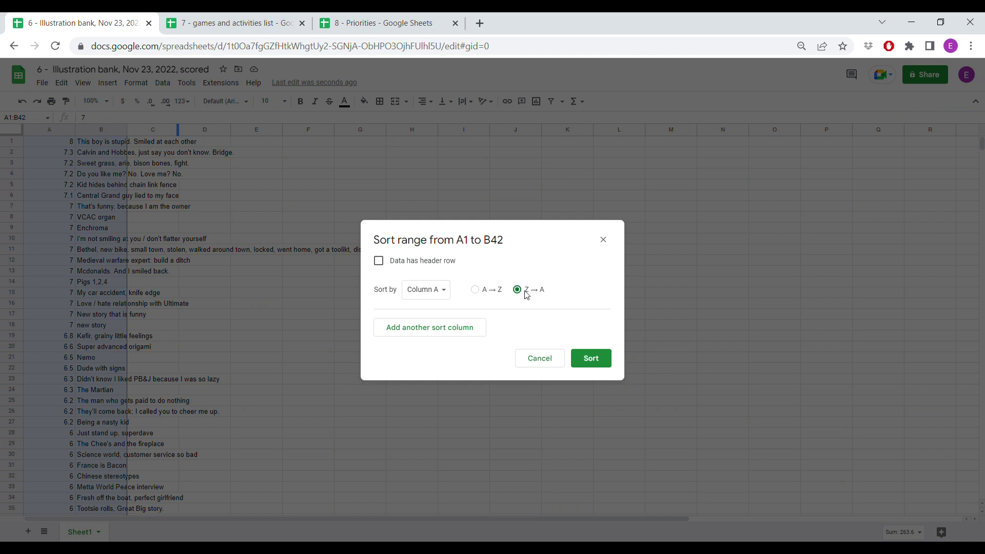
{"action": "left_click", "coordinate": [604, 366]}
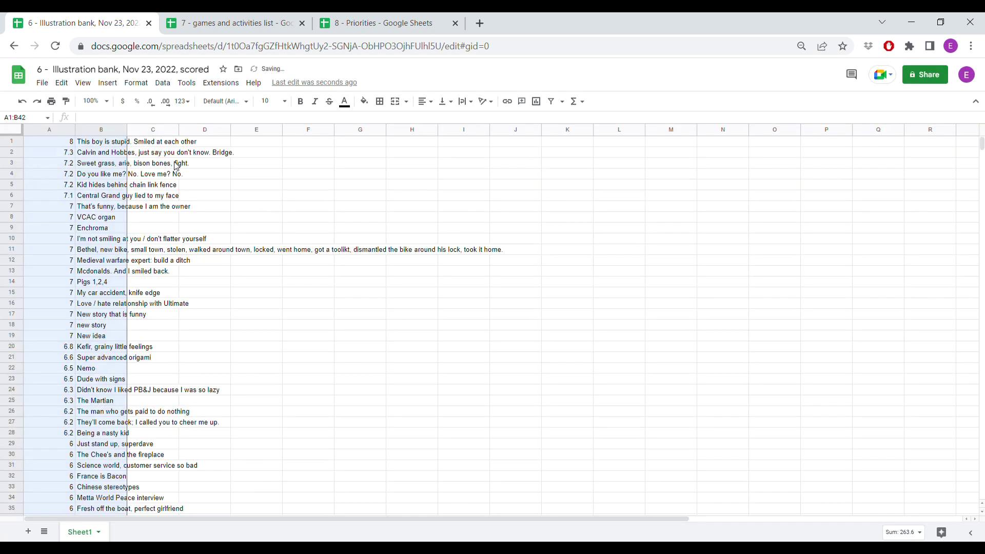
- Clear the "new story" and "New idea" entries together with their scores in A18:B19
{"action": "left_click", "coordinate": [132, 304]}
{"action": "left_click", "coordinate": [87, 336]}
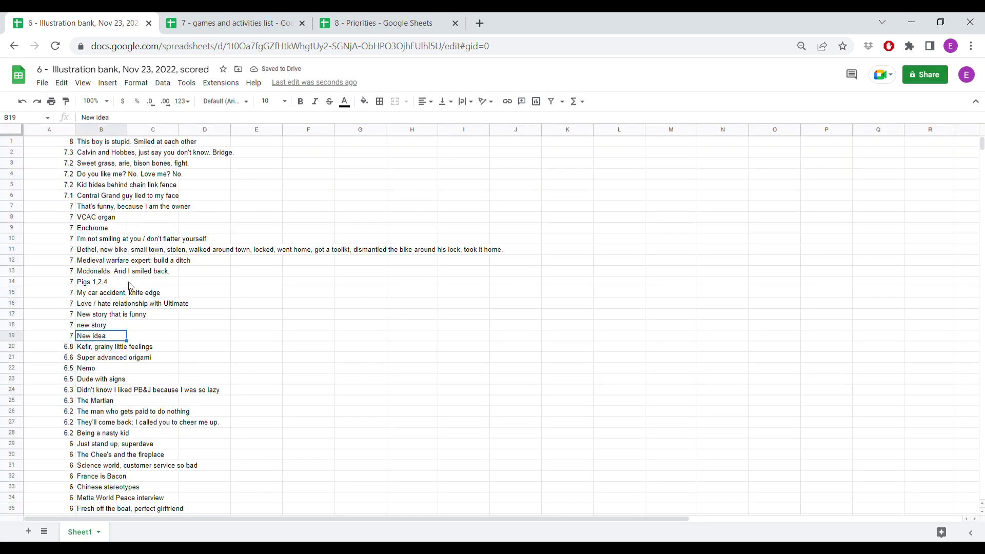
{"action": "key", "text": "shift+Left"}
{"action": "key", "text": "shift+Up"}
{"action": "key", "text": "Delete"}
{"action": "left_click", "coordinate": [175, 306]}
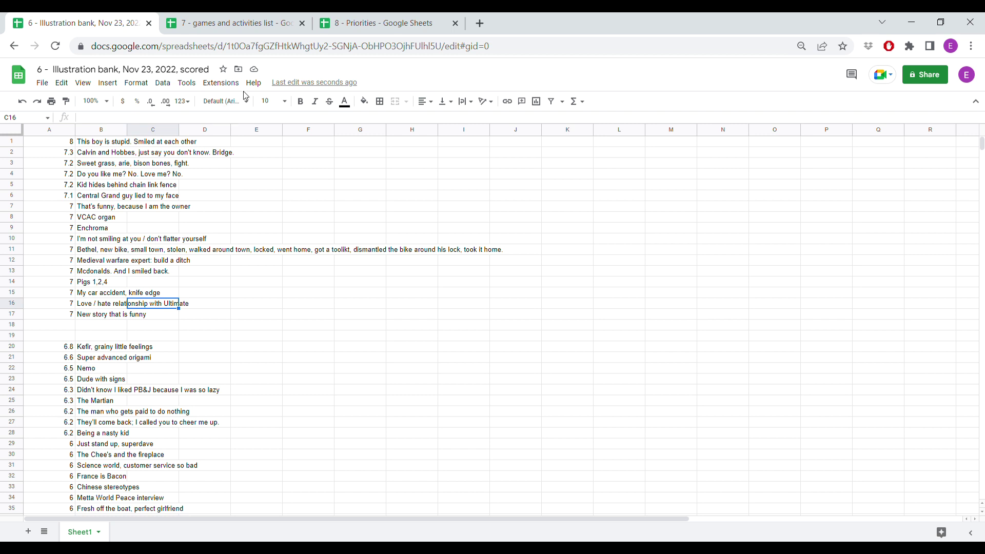
- In the games and activities list, add "new idea" in B61 with a score of 7 in A61
{"action": "left_click", "coordinate": [226, 23]}
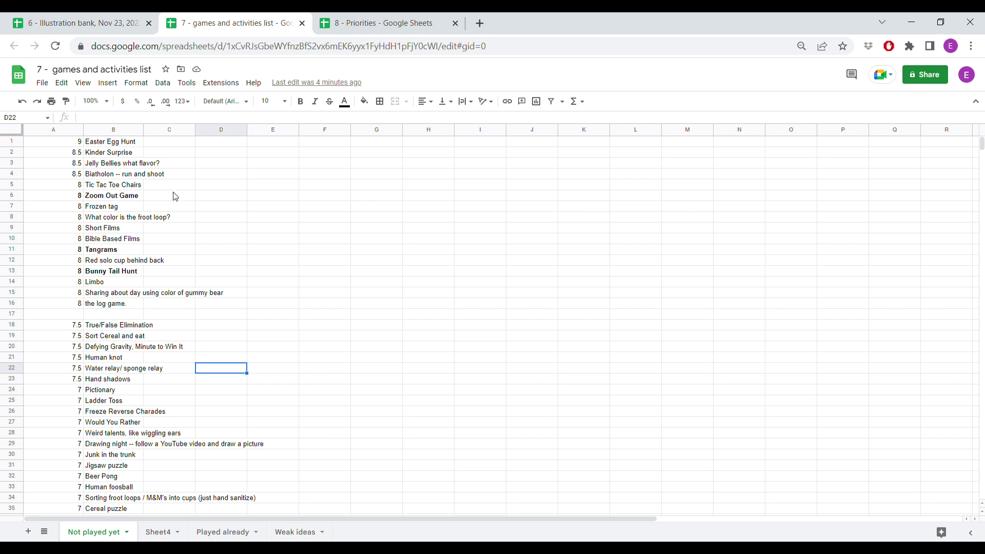
{"action": "scroll", "coordinate": [175, 197], "scroll_direction": "down", "scroll_amount": 8}
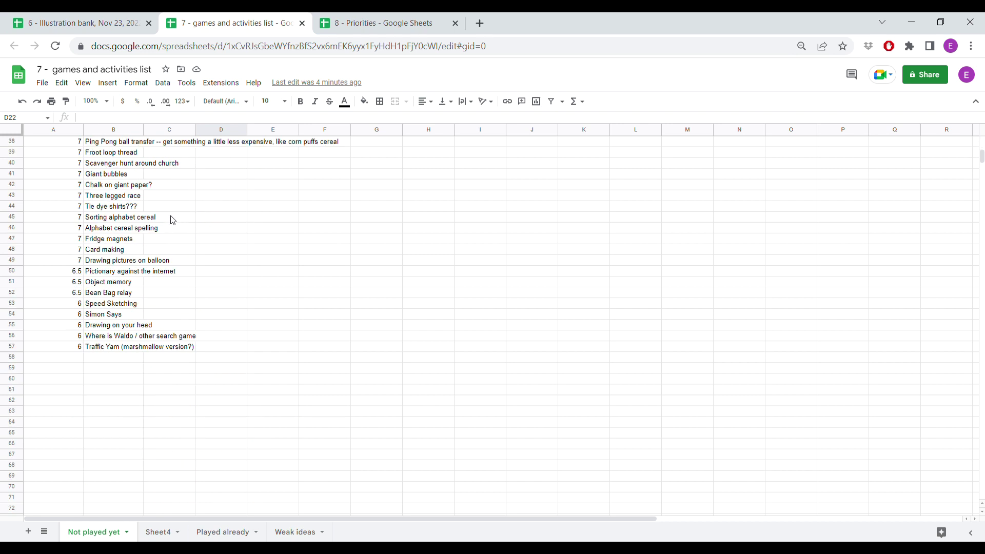
{"action": "scroll", "coordinate": [159, 219], "scroll_direction": "down", "scroll_amount": 2}
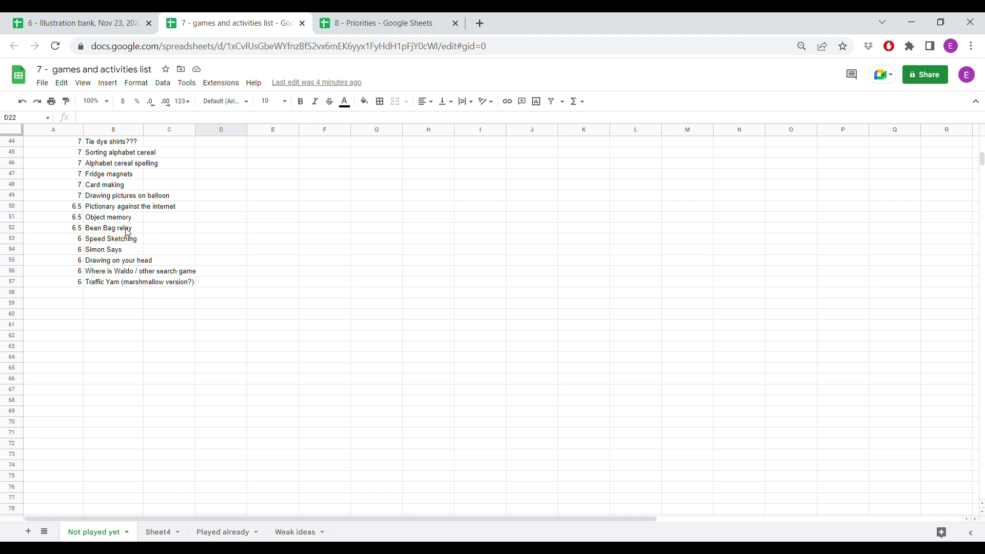
{"action": "left_click", "coordinate": [132, 337]}
{"action": "left_click", "coordinate": [128, 306]}
{"action": "left_click", "coordinate": [133, 323]}
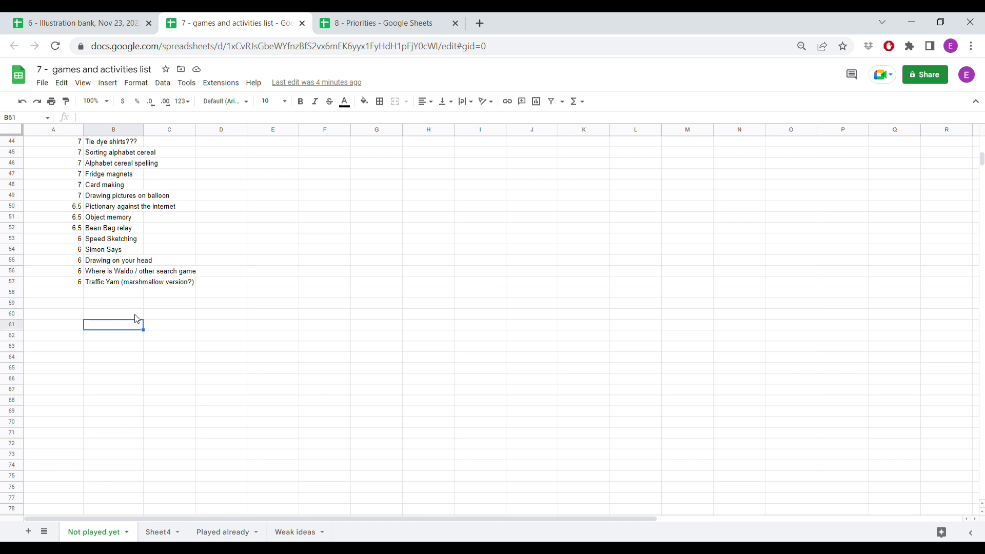
{"action": "type", "text": "new idea"}
{"action": "key", "text": "Left"}
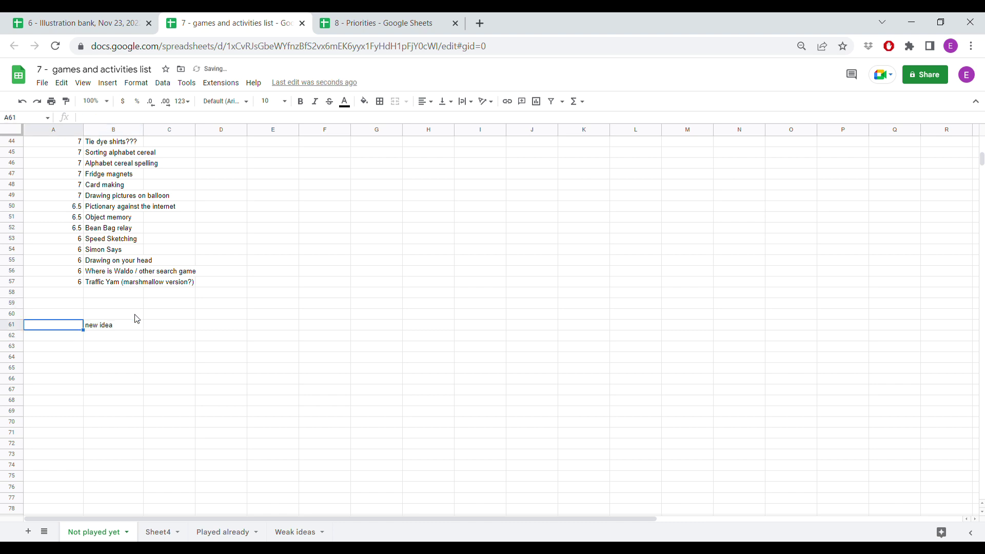
{"action": "type", "text": "7"}
{"action": "key", "text": "Return"}
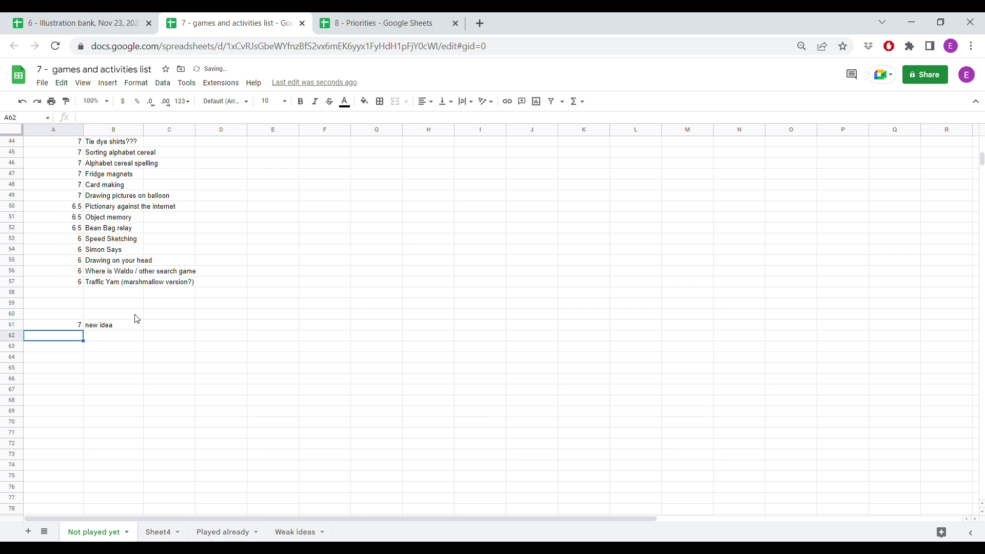
- Sort the games range A1:B61 by column A from Z to A, without a header row
{"action": "key", "text": "Right"}
{"action": "key", "text": "Up"}
{"action": "key", "text": "shift+Left"}
{"action": "key", "text": "ctrl+shift+Up"}
{"action": "key", "text": "ctrl+shift+Up"}
{"action": "key", "text": "shift+Up"}
{"action": "key", "text": "shift+Up"}
{"action": "key", "text": "shift+Up"}
{"action": "key", "text": "ctrl+shift+Up"}
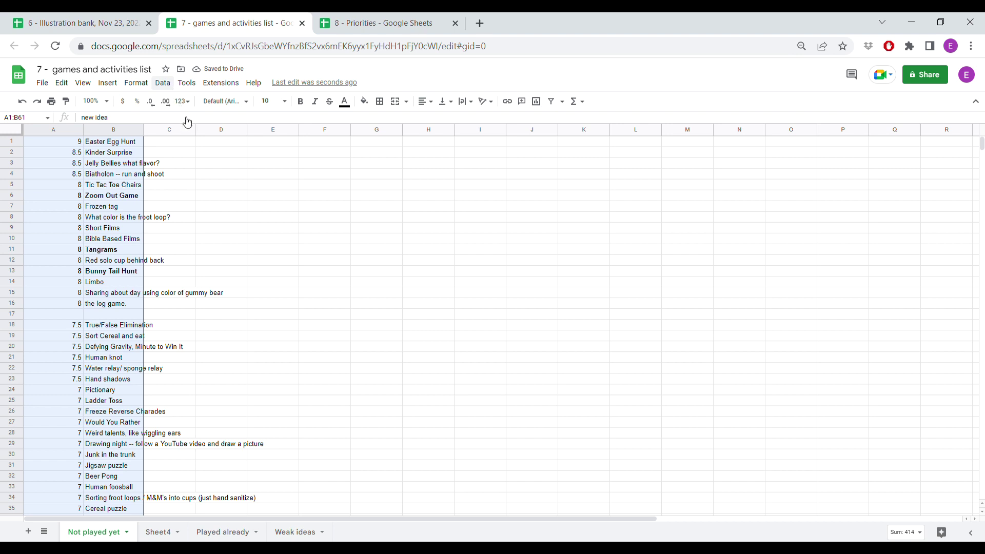
{"action": "left_click", "coordinate": [162, 83]}
{"action": "mouse_move", "coordinate": [205, 117]}
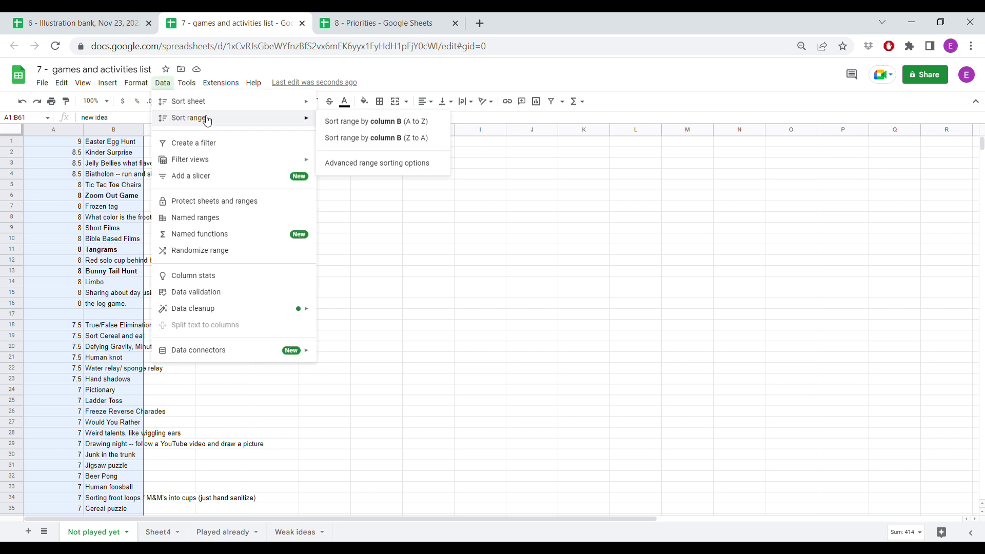
{"action": "left_click", "coordinate": [391, 164]}
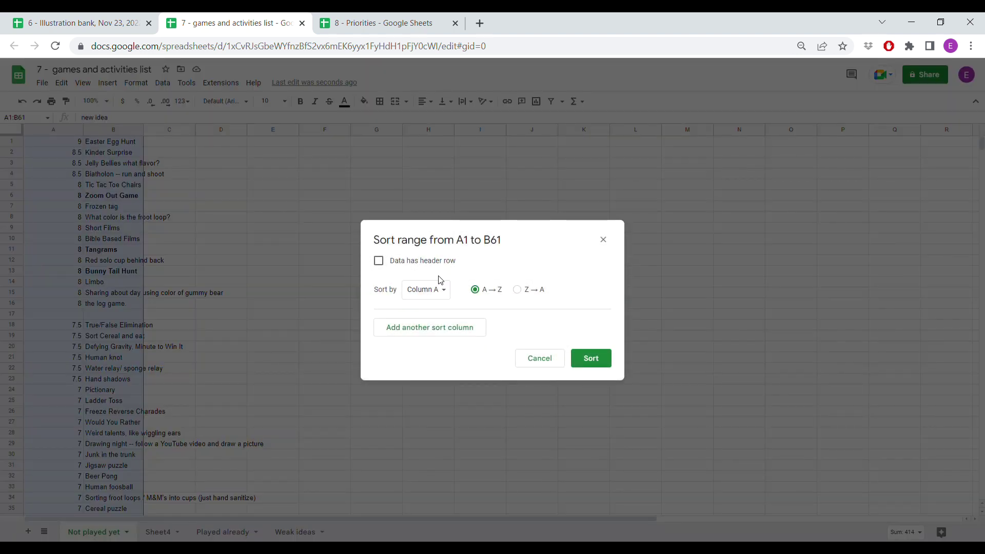
{"action": "left_click", "coordinate": [519, 290]}
{"action": "left_click", "coordinate": [599, 364]}
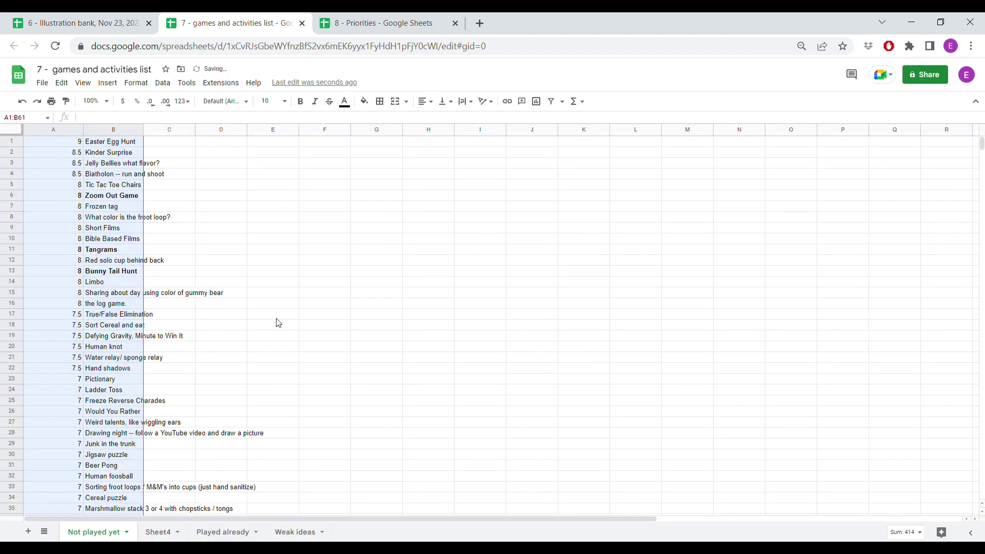
{"action": "left_click", "coordinate": [277, 318]}
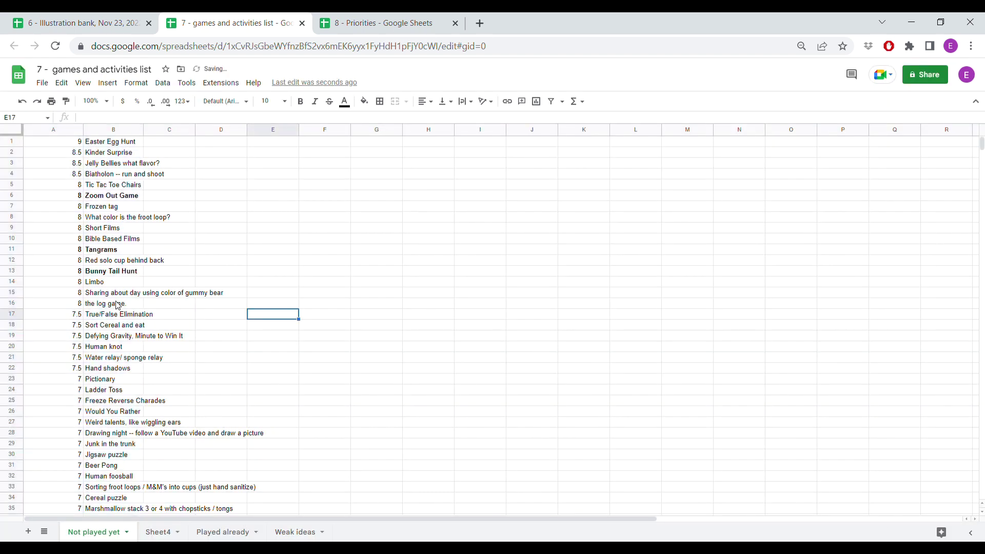
- Search the Not played yet sheet for "new idea" to locate the sorted entry, and close the search
{"action": "key", "text": "ctrl+f"}
{"action": "type", "text": "new idea"}
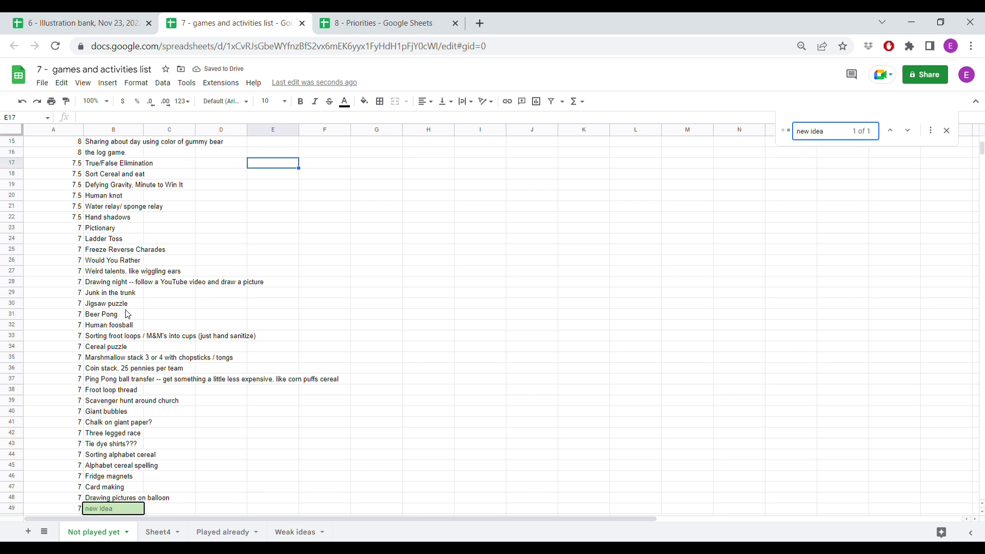
{"action": "scroll", "coordinate": [77, 411], "scroll_direction": "down", "scroll_amount": 2}
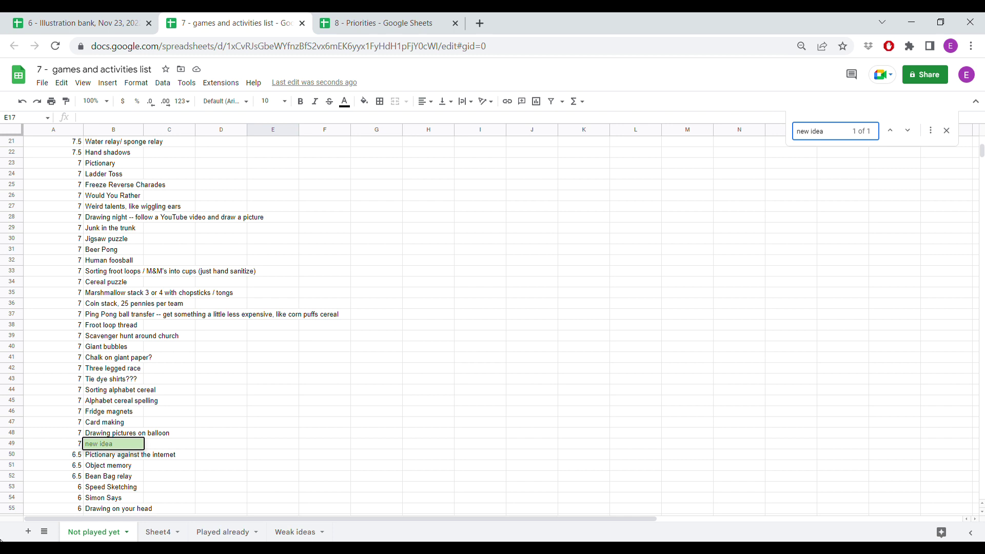
{"action": "left_click", "coordinate": [947, 131]}
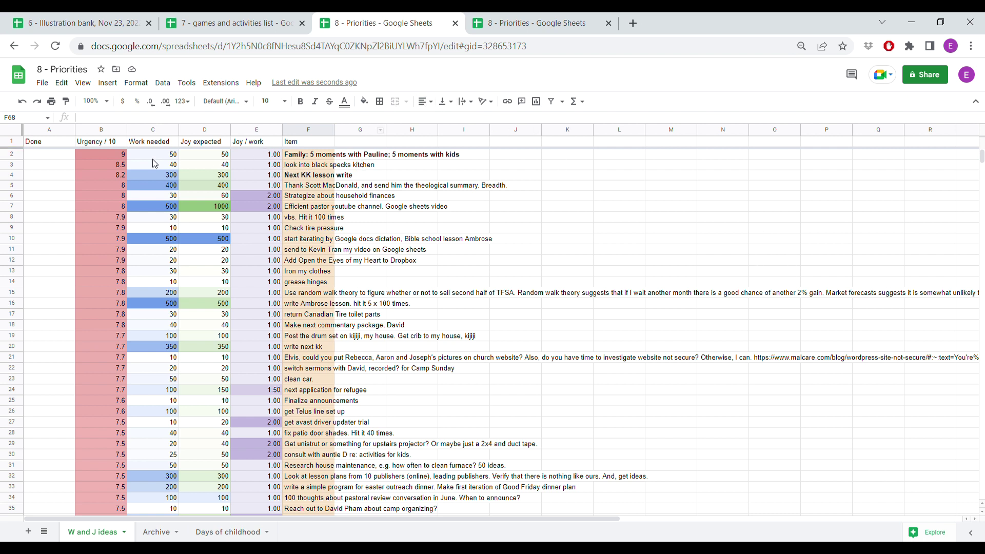
- Examine the W and J ideas priorities list, comparing the Urgency / 10 scores with their items from the first rows to the end
{"action": "left_click", "coordinate": [105, 155]}
{"action": "left_click", "coordinate": [305, 156]}
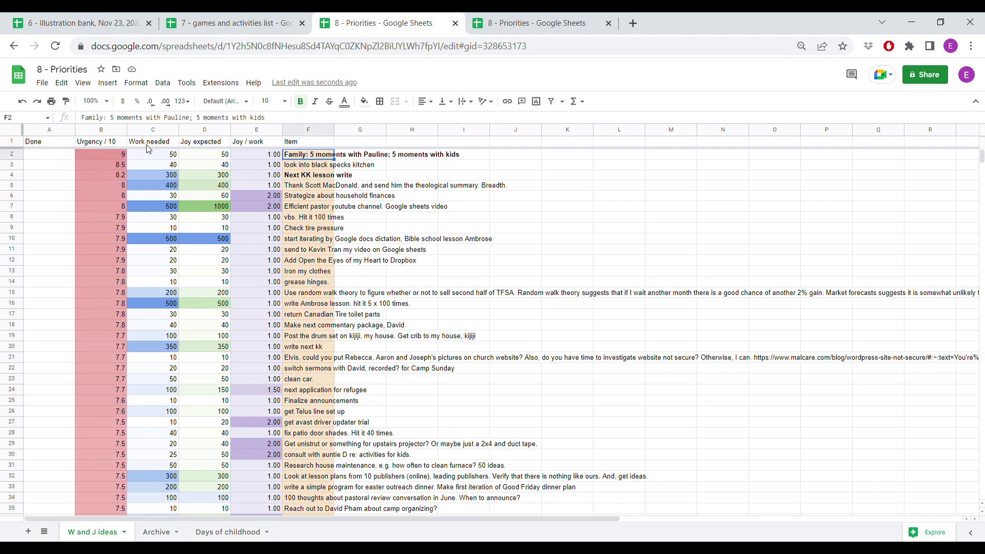
{"action": "left_click", "coordinate": [119, 157]}
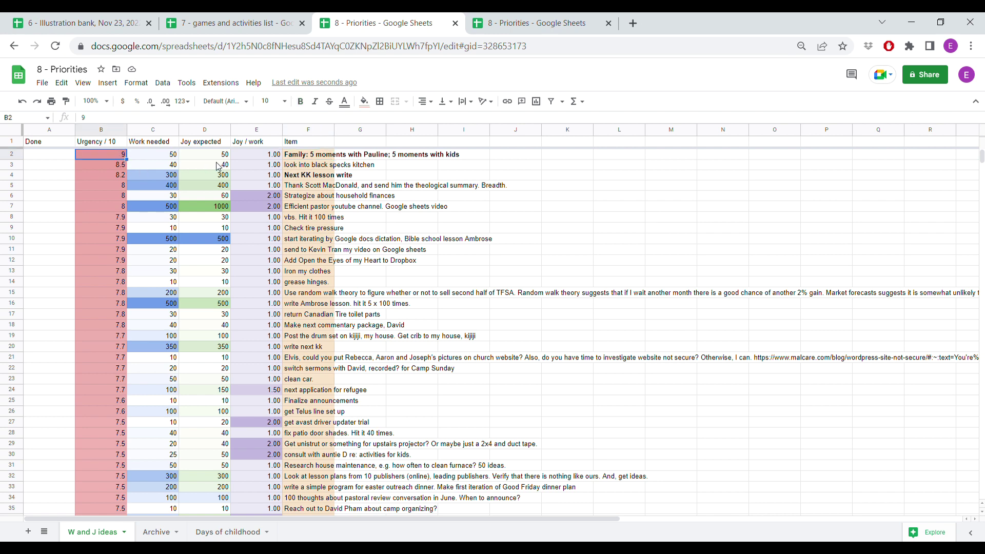
{"action": "left_click", "coordinate": [316, 173]}
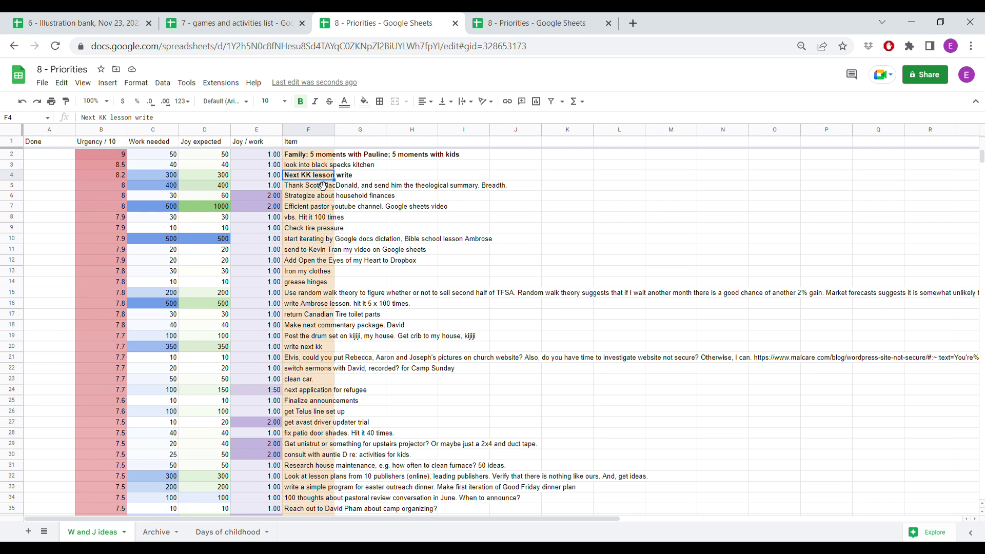
{"action": "left_click", "coordinate": [320, 188]}
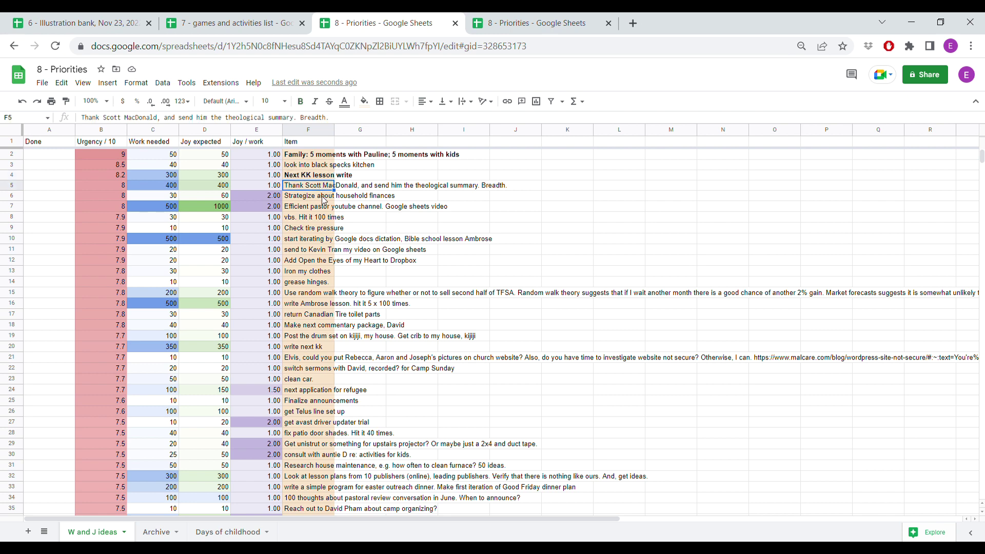
{"action": "left_click", "coordinate": [321, 198]}
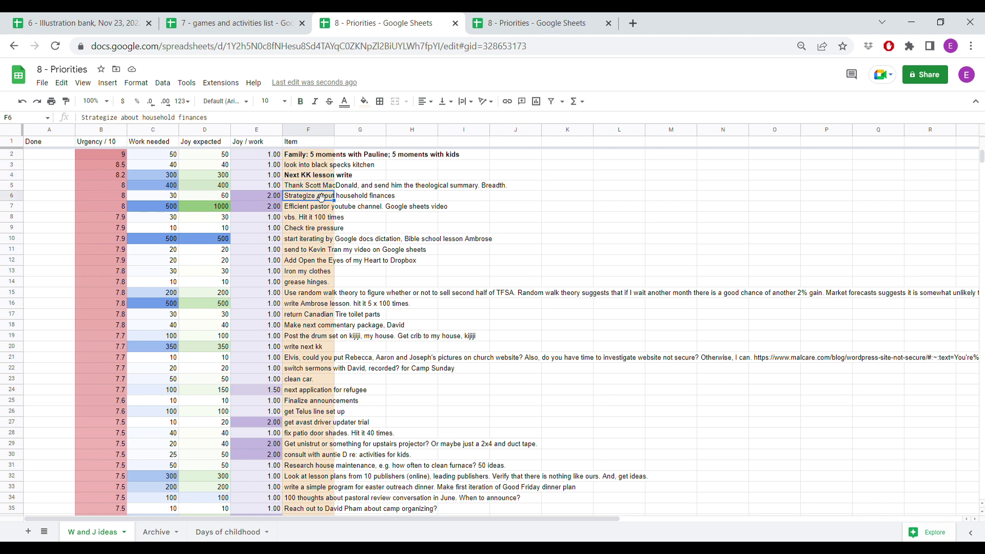
{"action": "left_click", "coordinate": [314, 209]}
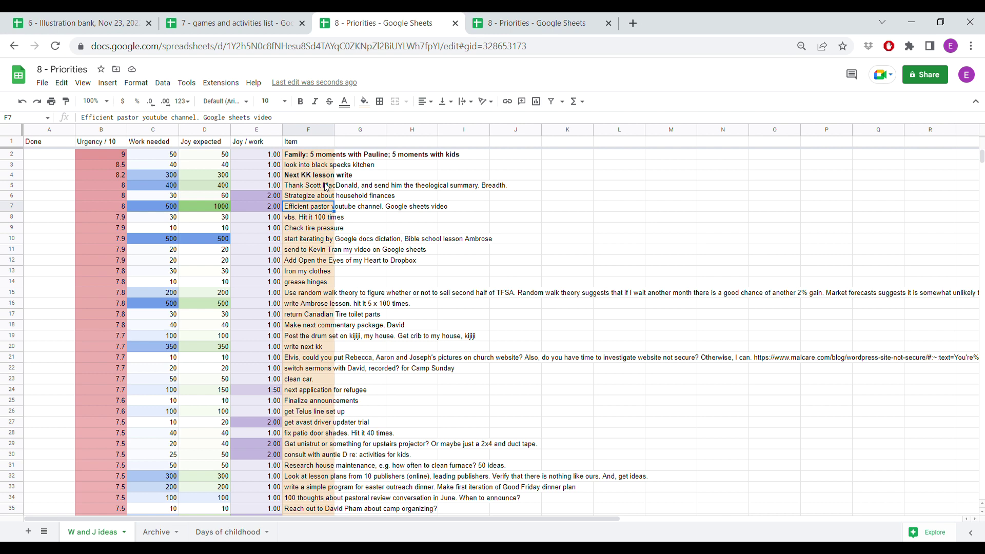
{"action": "scroll", "coordinate": [337, 241], "scroll_direction": "down", "scroll_amount": 10}
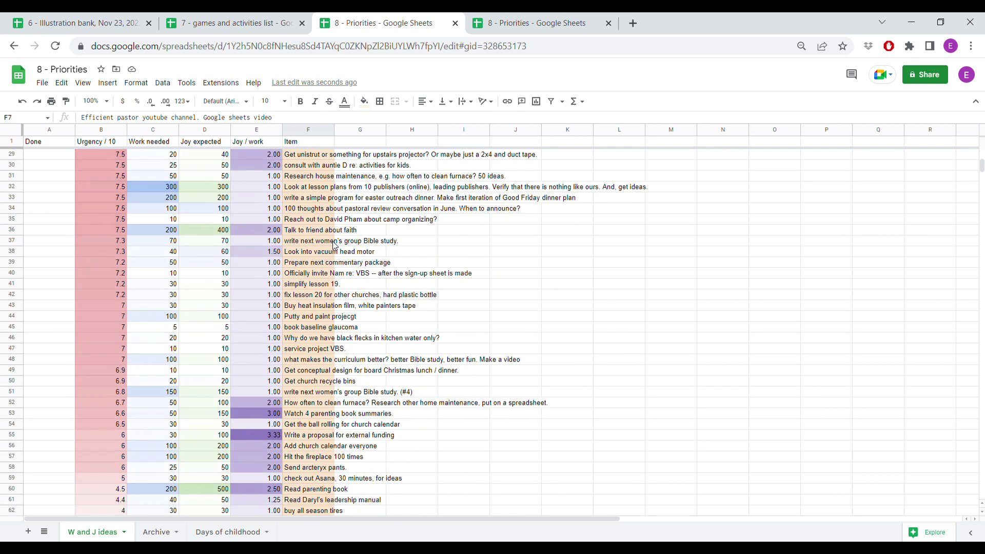
{"action": "left_click", "coordinate": [308, 330]}
{"action": "left_click", "coordinate": [318, 343]}
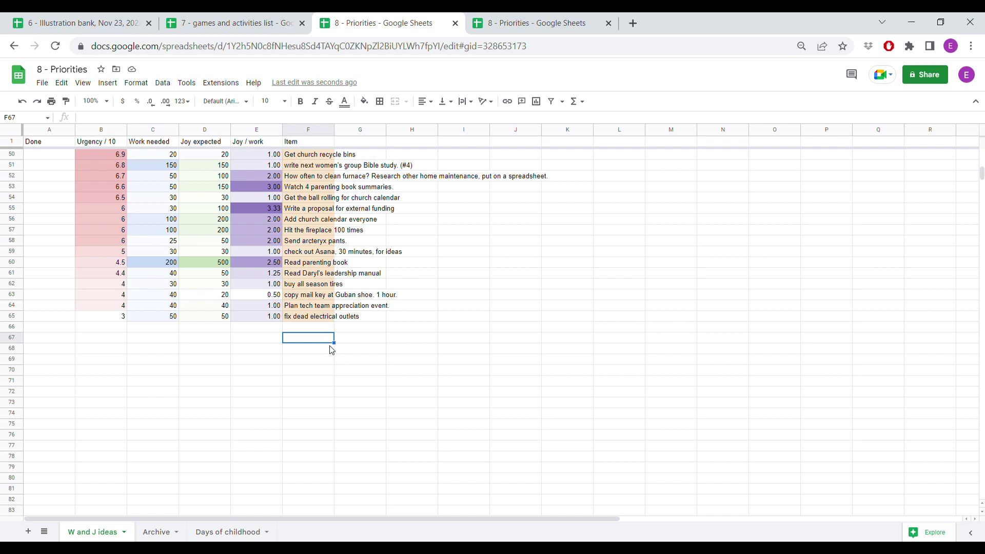
{"action": "scroll", "coordinate": [332, 345], "scroll_direction": "up", "scroll_amount": 9}
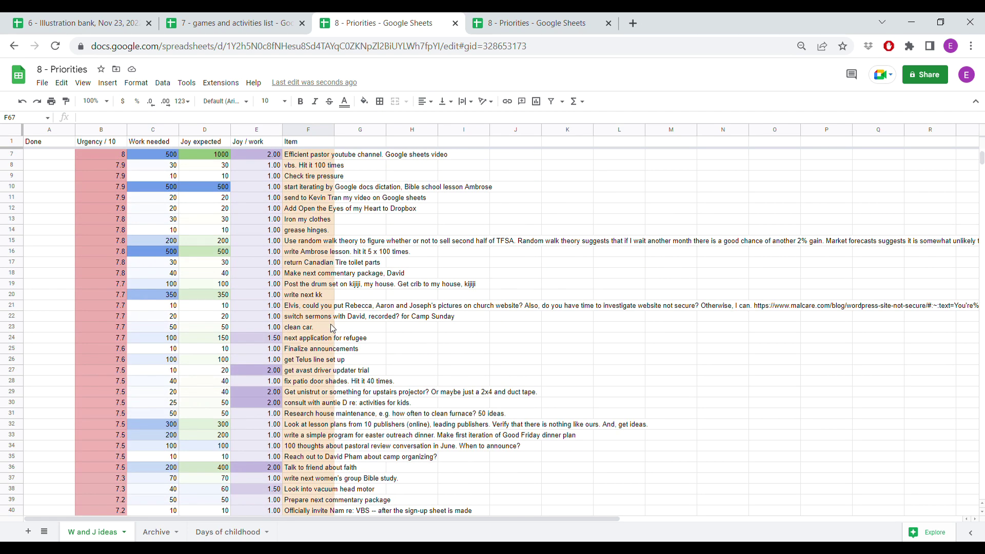
- Add the item "Talk to newcomer about faith" in F68, below the end of the W and J ideas list
{"action": "scroll", "coordinate": [336, 322], "scroll_direction": "up", "scroll_amount": 1}
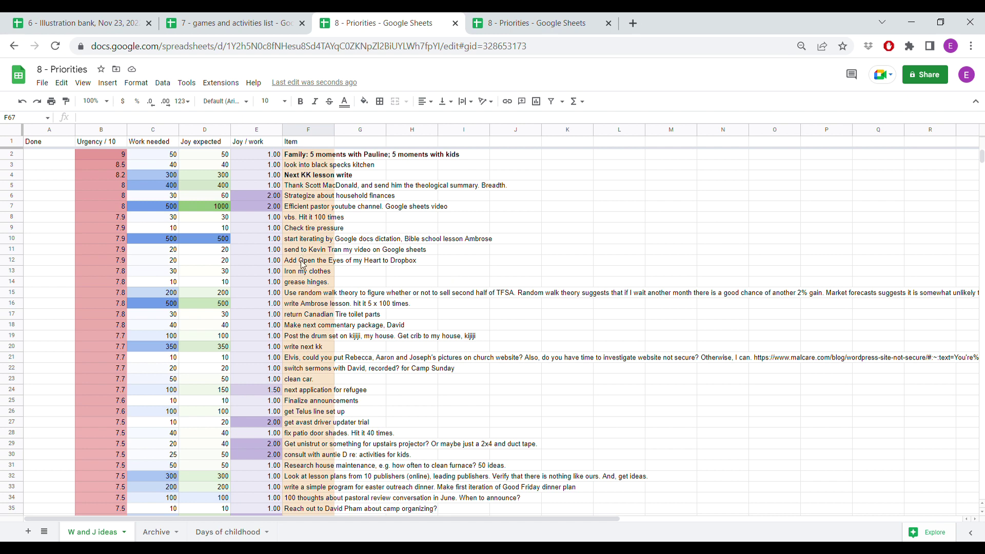
{"action": "scroll", "coordinate": [306, 282], "scroll_direction": "down", "scroll_amount": 10}
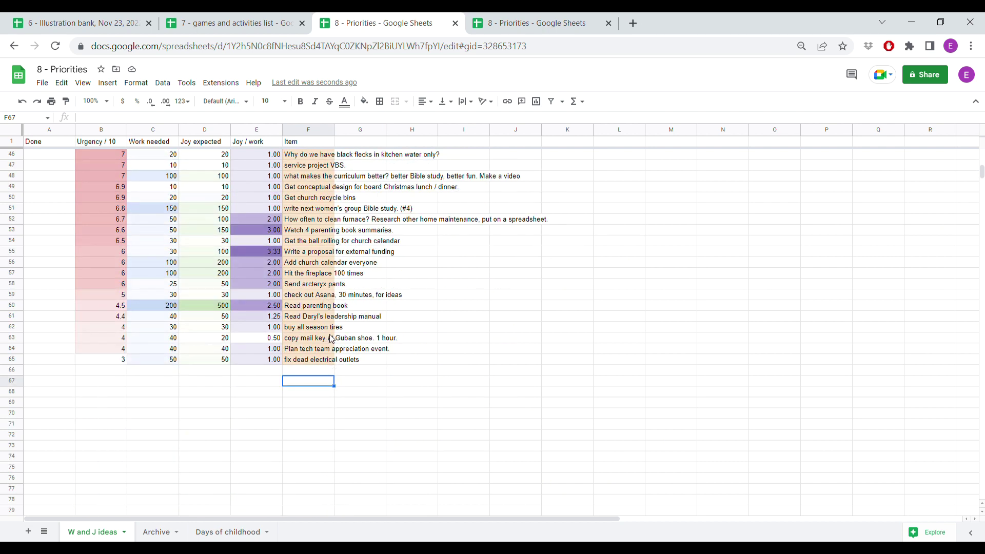
{"action": "left_click", "coordinate": [319, 395]}
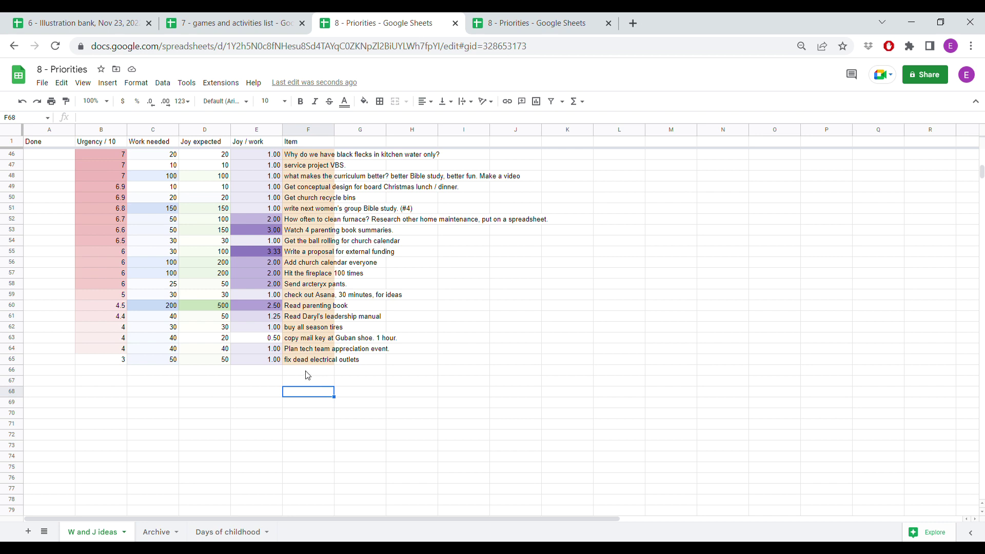
{"action": "type", "text": "Ta"}
{"action": "type", "text": "lk"}
{"action": "type", "text": " to newcomer "}
{"action": "type", "text": "at fai"}
{"action": "type", "text": "bout faith"}
- Score the newcomer item in row 68 with urgency 8.2, work needed 200 and joy expected 400
{"action": "key", "text": "Left"}
{"action": "key", "text": "Left"}
{"action": "key", "text": "Left"}
{"action": "key", "text": "Left"}
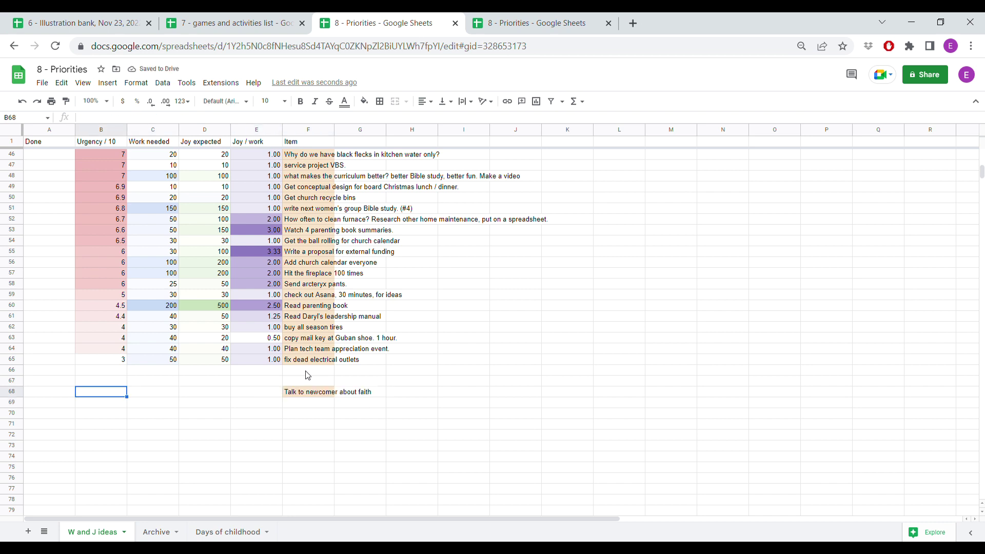
{"action": "type", "text": "8"}
{"action": "key", "text": "BackSpace"}
{"action": "key", "text": "Tab"}
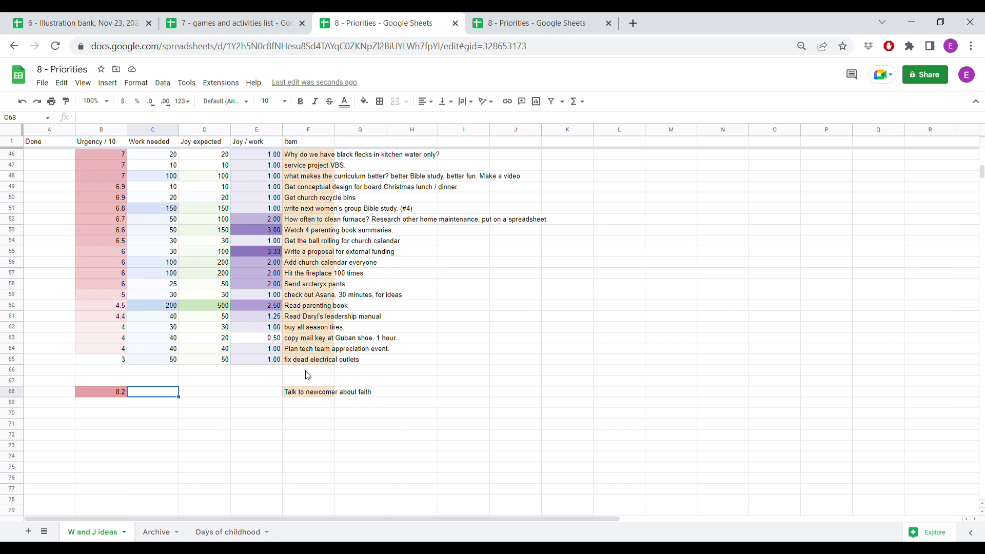
{"action": "type", "text": "200"}
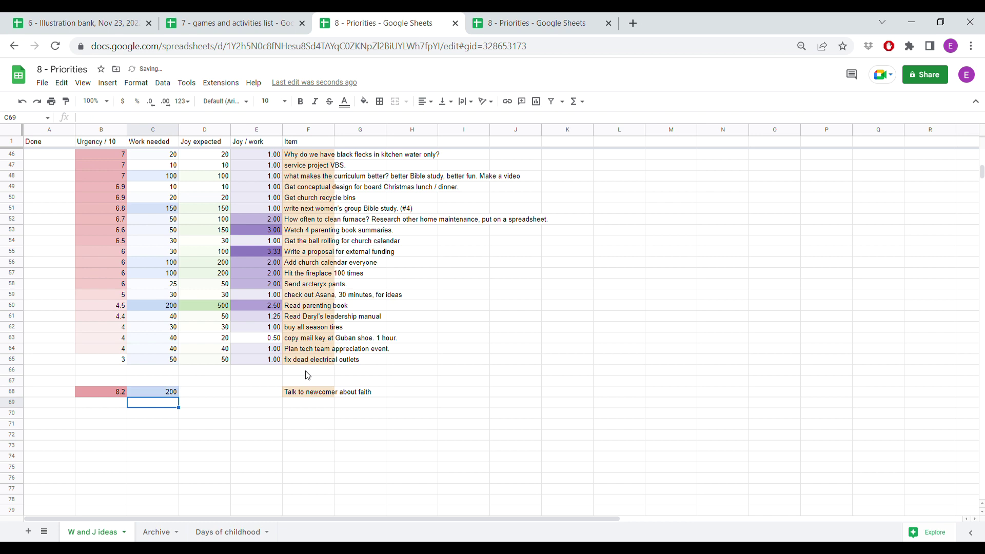
{"action": "key", "text": "Tab"}
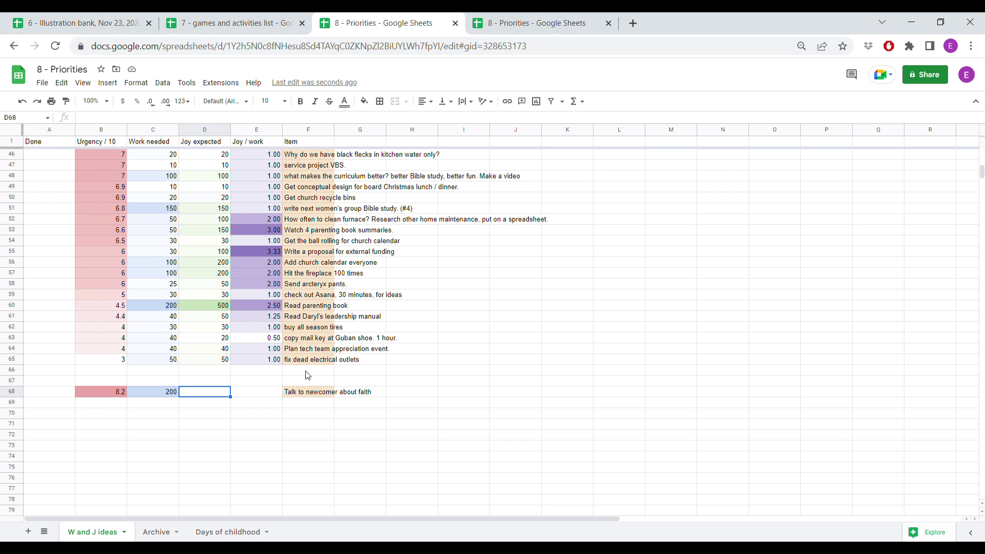
{"action": "type", "text": "400"}
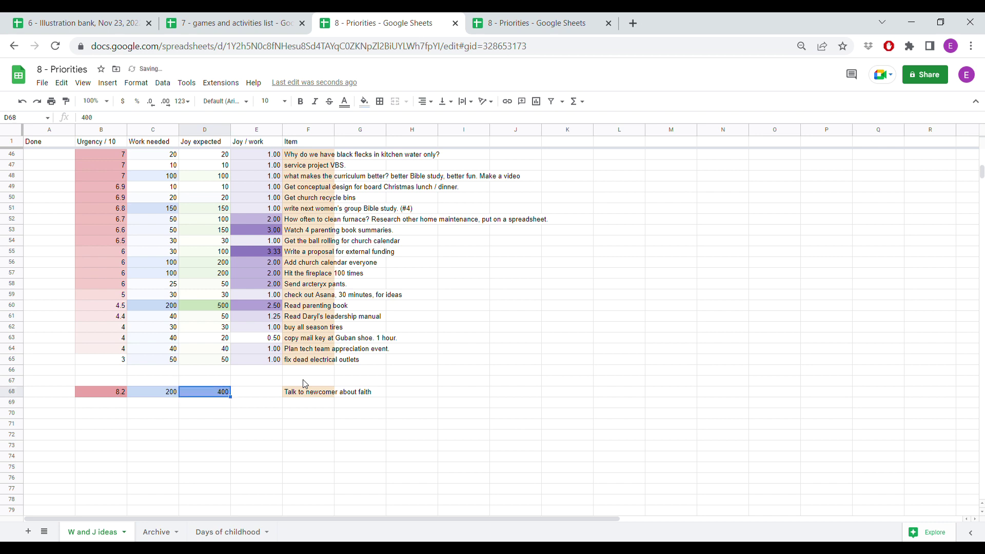
- Calculate the newcomer item's Joy / work ratio in E68 with the formula =D68/C68
{"action": "key", "text": "Tab"}
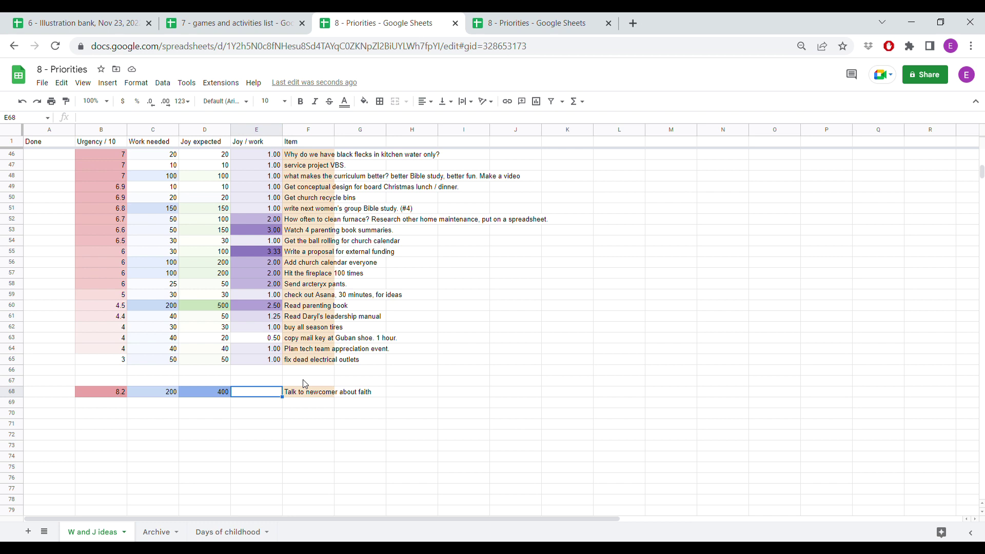
{"action": "type", "text": "="}
{"action": "key", "text": "Left"}
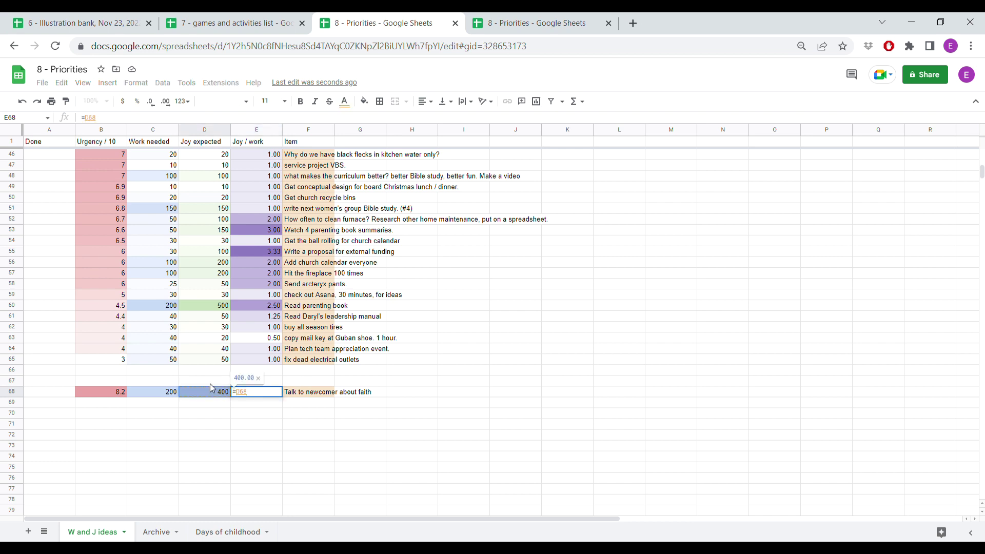
{"action": "type", "text": "/"}
{"action": "left_click", "coordinate": [149, 397]}
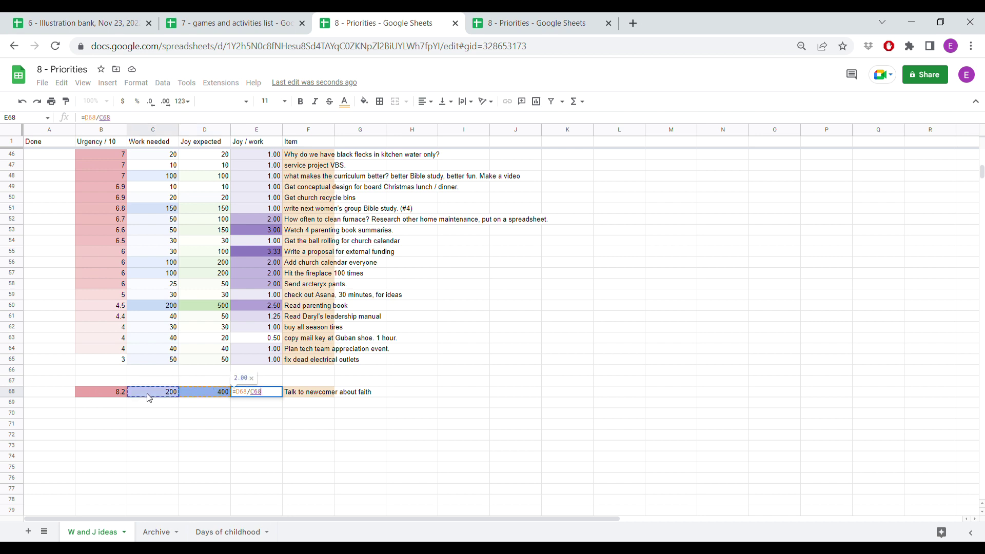
{"action": "key", "text": "Return"}
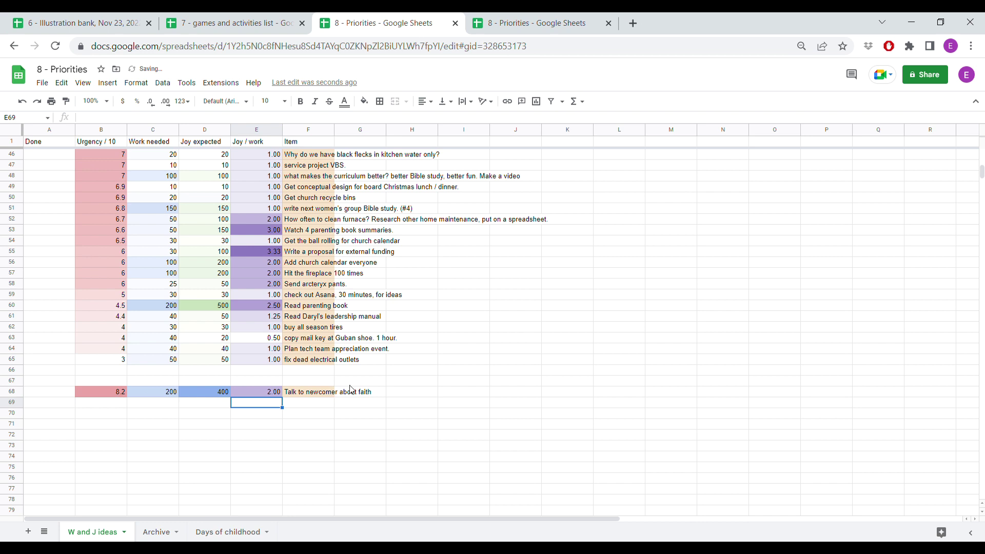
{"action": "left_click", "coordinate": [272, 393]}
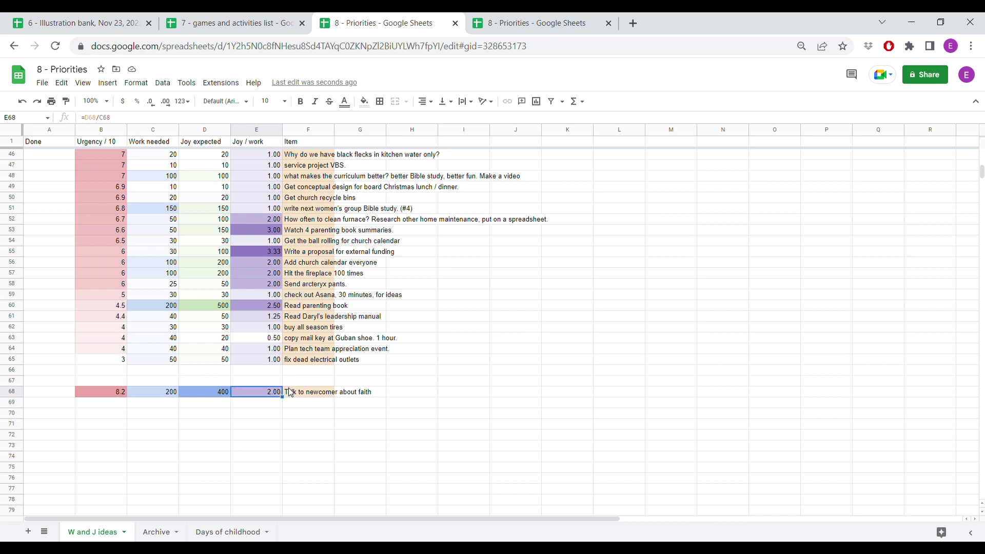
- Sort the priorities range B2:F68 by column B from Z to A, without a header row
{"action": "left_click", "coordinate": [295, 397]}
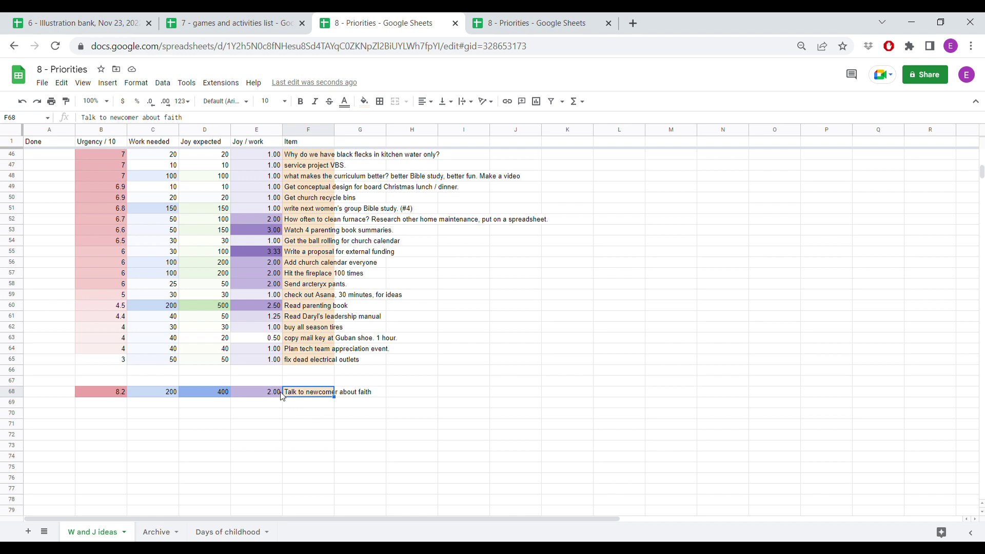
{"action": "scroll", "coordinate": [281, 390], "scroll_direction": "up", "scroll_amount": 10}
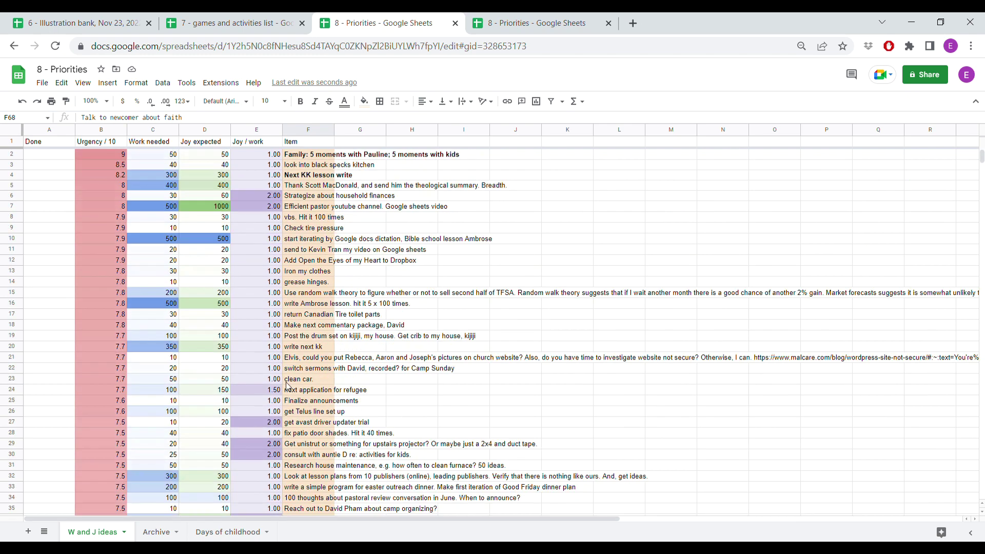
{"action": "left_click", "coordinate": [102, 155], "text": "shift"}
{"action": "left_click", "coordinate": [186, 82]}
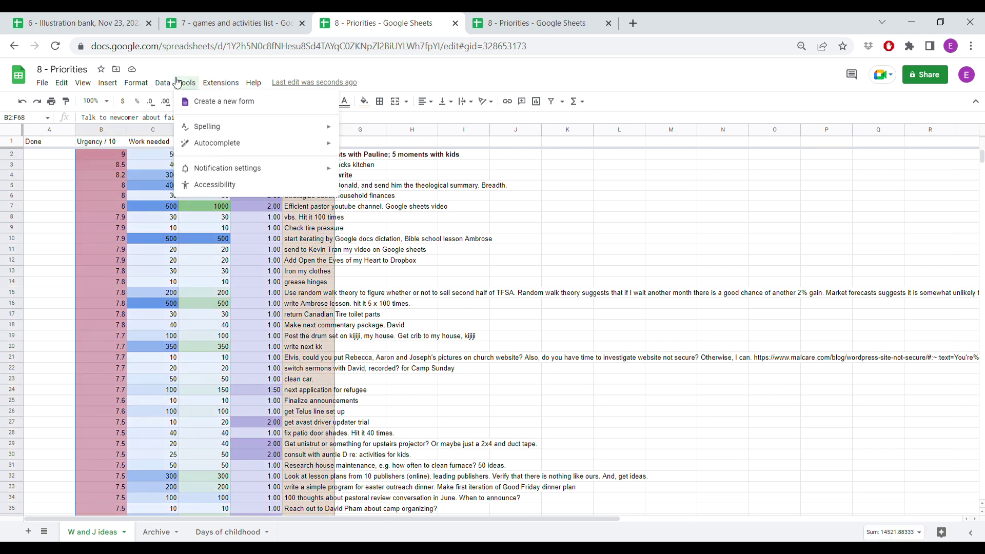
{"action": "mouse_move", "coordinate": [162, 83]}
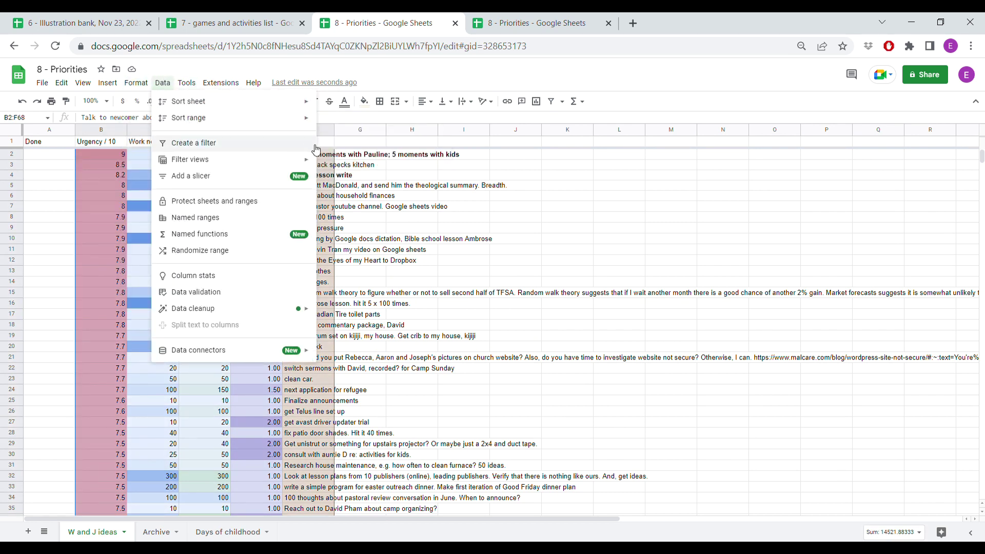
{"action": "mouse_move", "coordinate": [298, 118]}
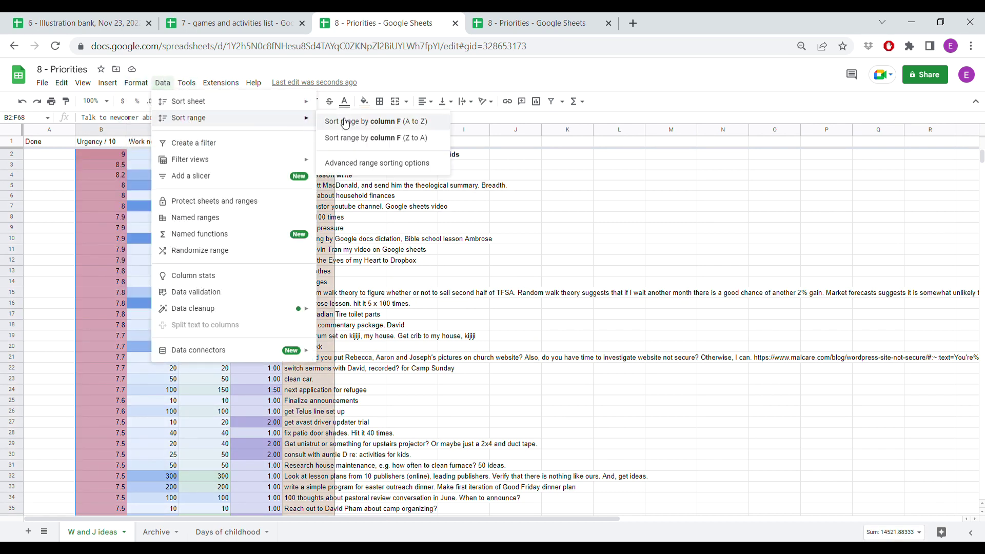
{"action": "left_click", "coordinate": [372, 162]}
{"action": "left_click", "coordinate": [526, 291]}
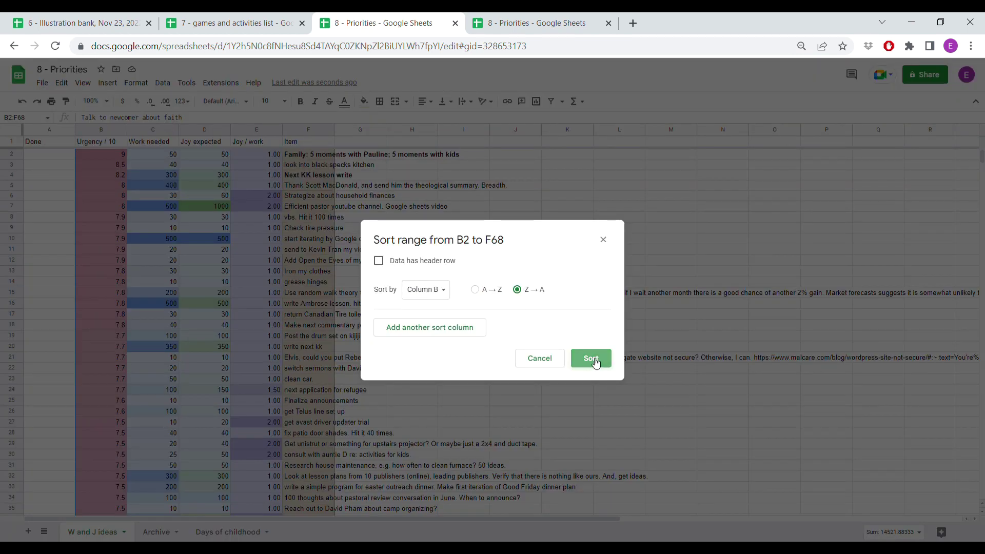
{"action": "left_click", "coordinate": [591, 358]}
- Locate the "Talk to newcomer about faith" item in the sorted list and check its Urgency / 10 score
{"action": "left_click", "coordinate": [167, 205]}
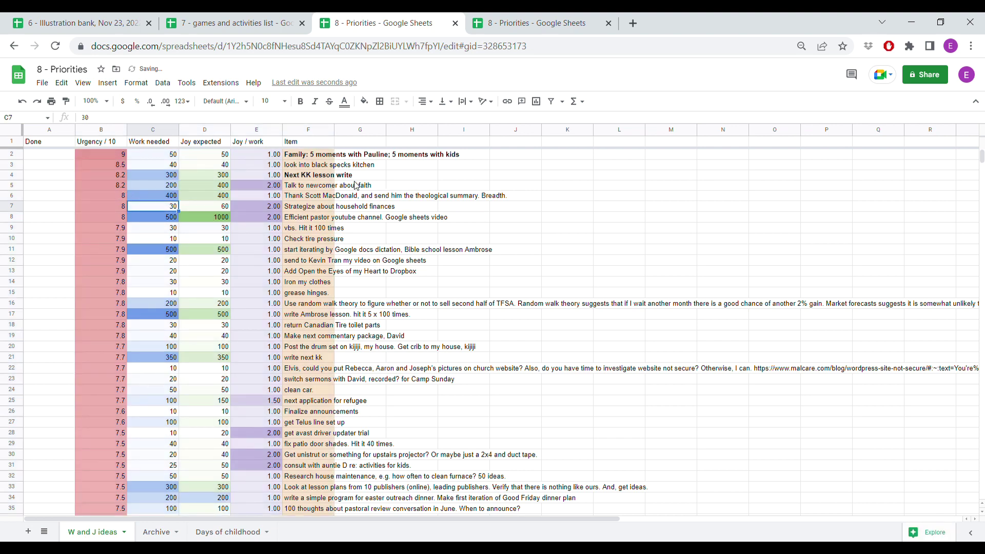
{"action": "left_click", "coordinate": [334, 186]}
{"action": "key", "text": "Left"}
{"action": "key", "text": "Left"}
{"action": "key", "text": "Left"}
{"action": "key", "text": "Left"}
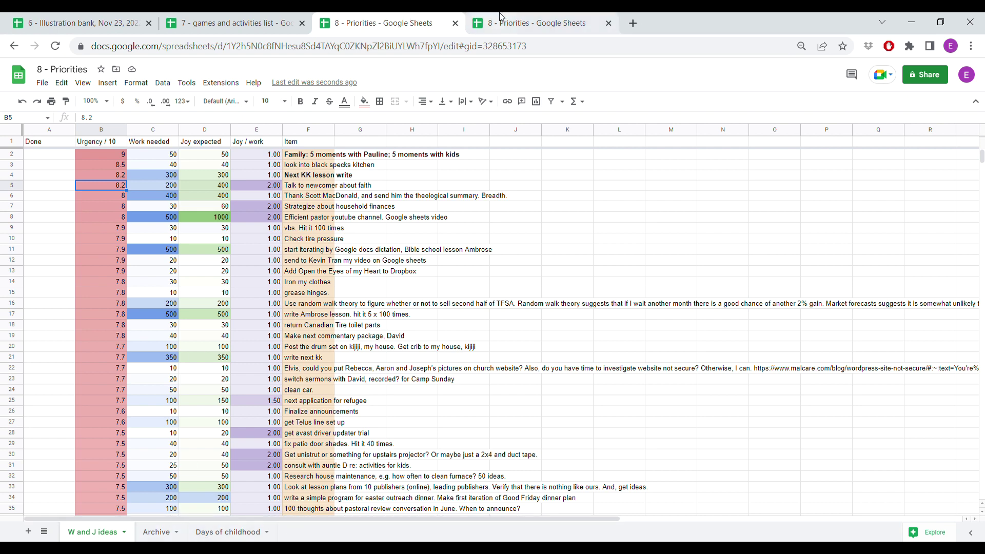
- In the uncolored copy of the Priorities spreadsheet, apply a white-to-red color scale to the Urgency / 10 values in B2:B65
{"action": "left_click", "coordinate": [548, 20]}
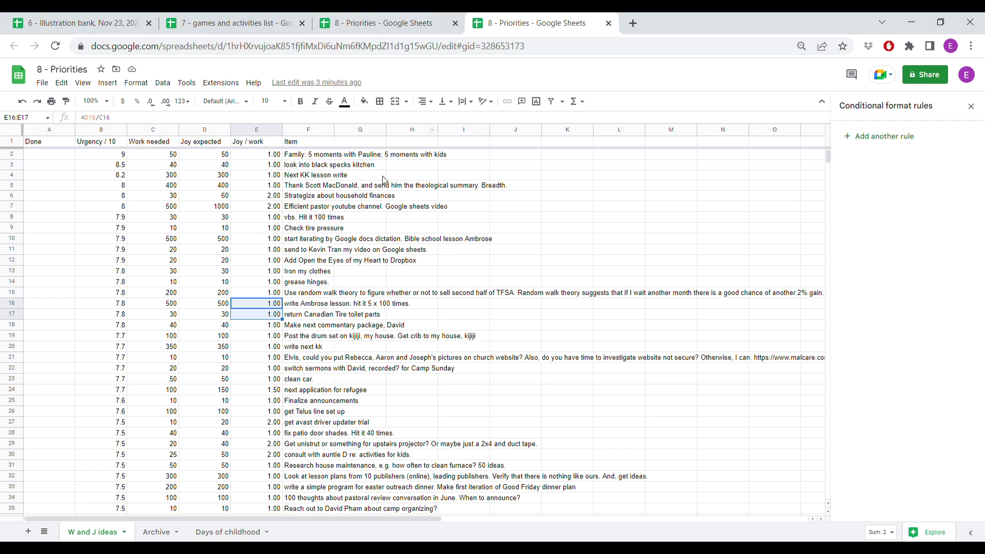
{"action": "left_click", "coordinate": [113, 156]}
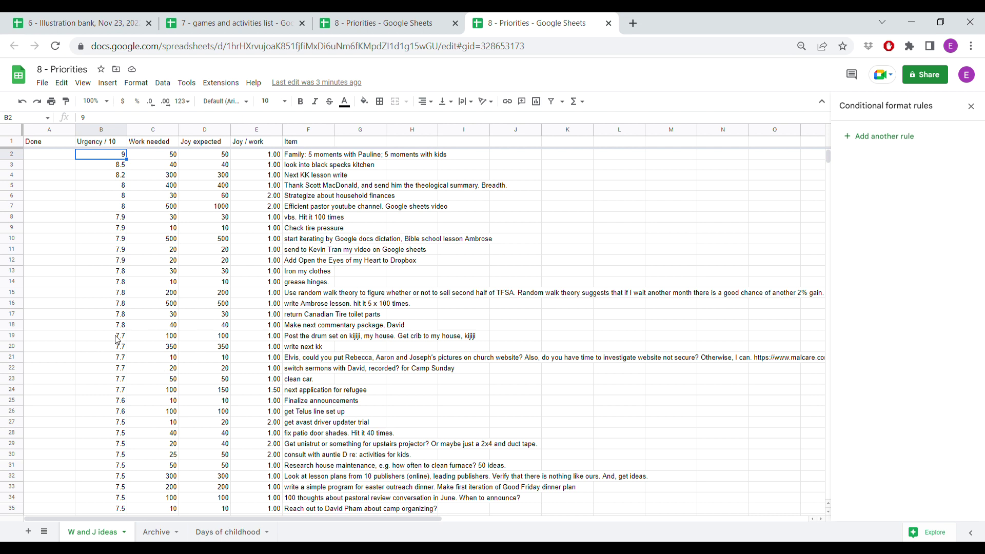
{"action": "scroll", "coordinate": [126, 343], "scroll_direction": "down", "scroll_amount": 10}
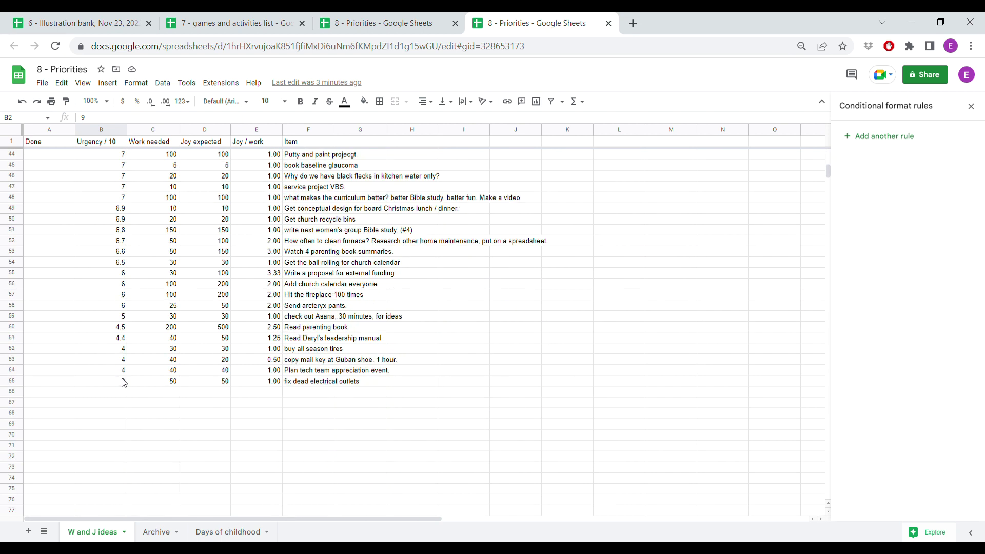
{"action": "left_click", "coordinate": [124, 382], "text": "shift"}
{"action": "scroll", "coordinate": [214, 371], "scroll_direction": "up", "scroll_amount": 10}
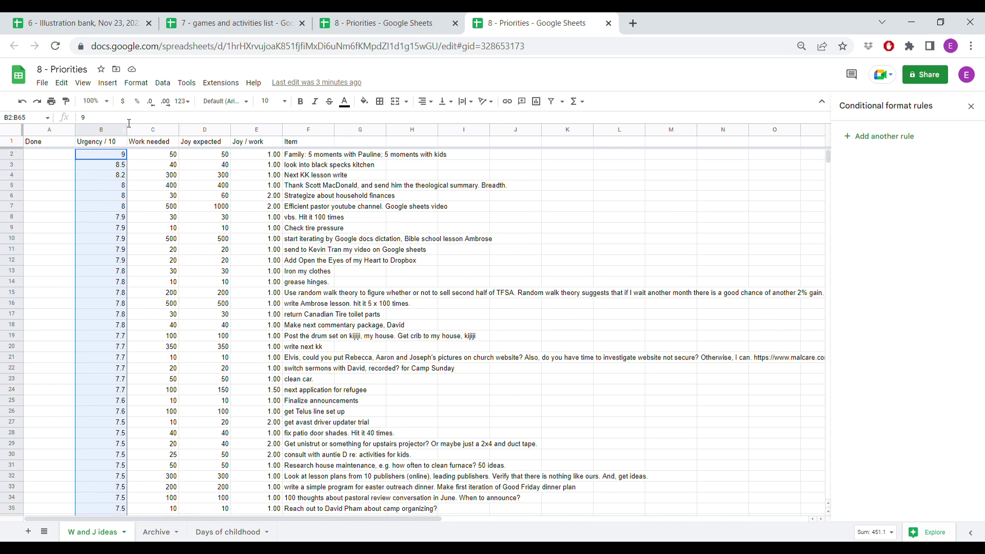
{"action": "left_click", "coordinate": [136, 83]}
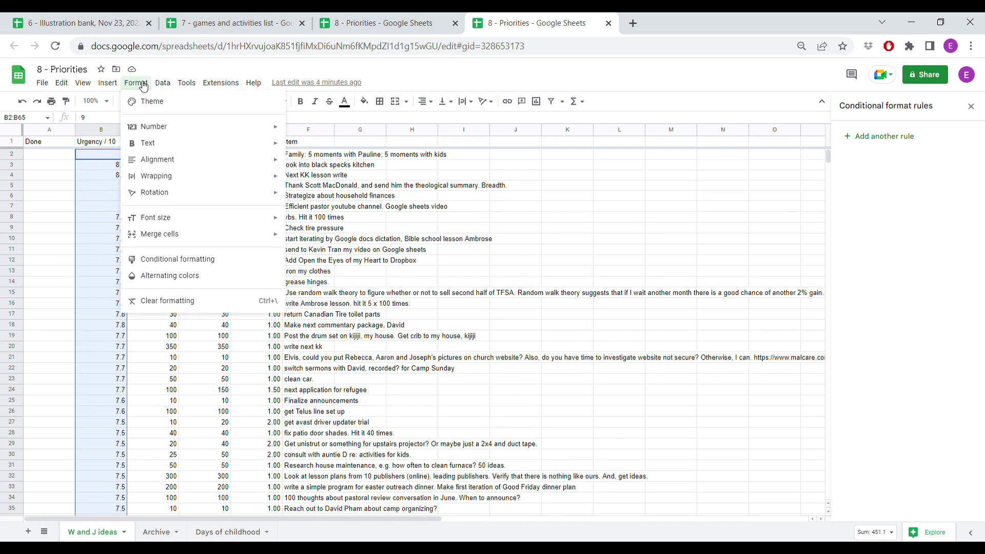
{"action": "left_click", "coordinate": [183, 260]}
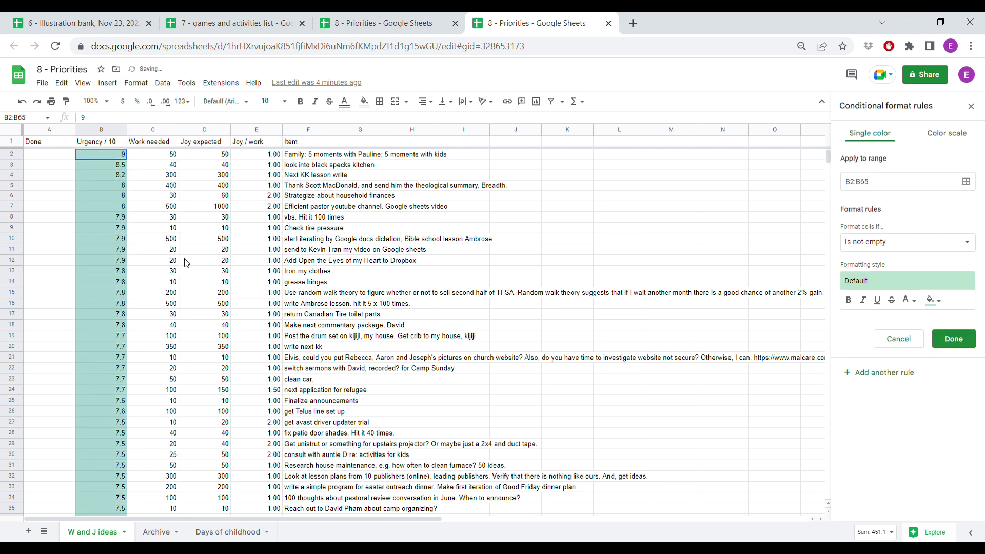
{"action": "left_click", "coordinate": [943, 135]}
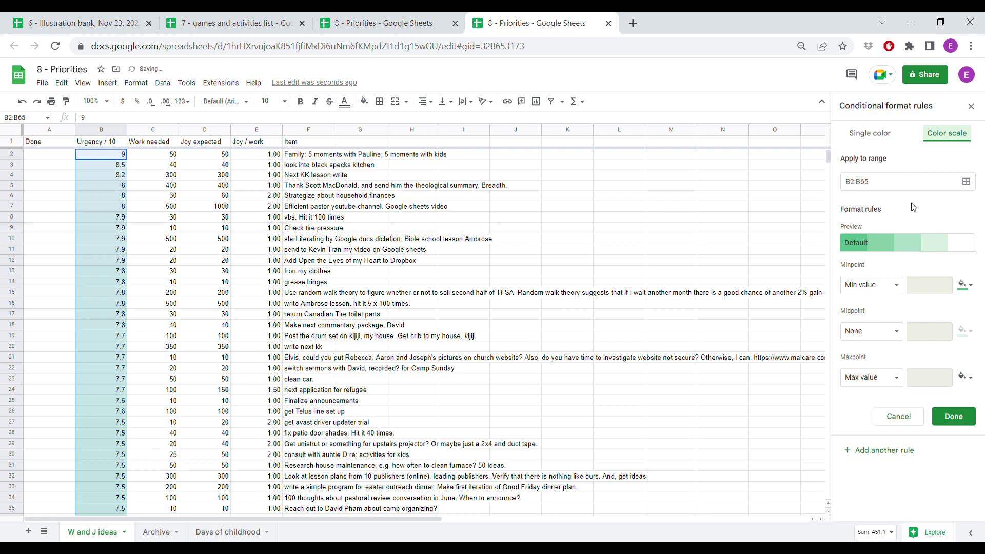
{"action": "left_click", "coordinate": [901, 243]}
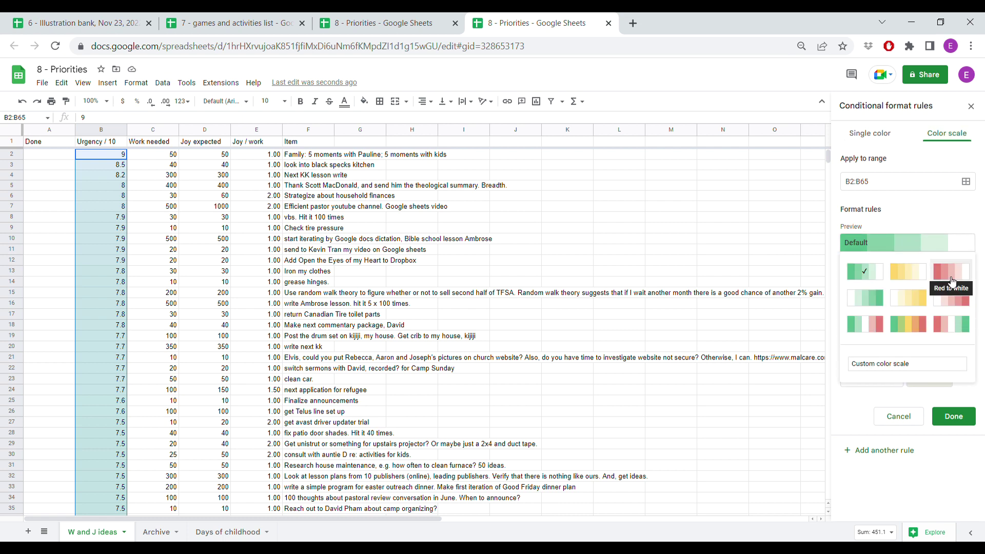
{"action": "left_click", "coordinate": [957, 301]}
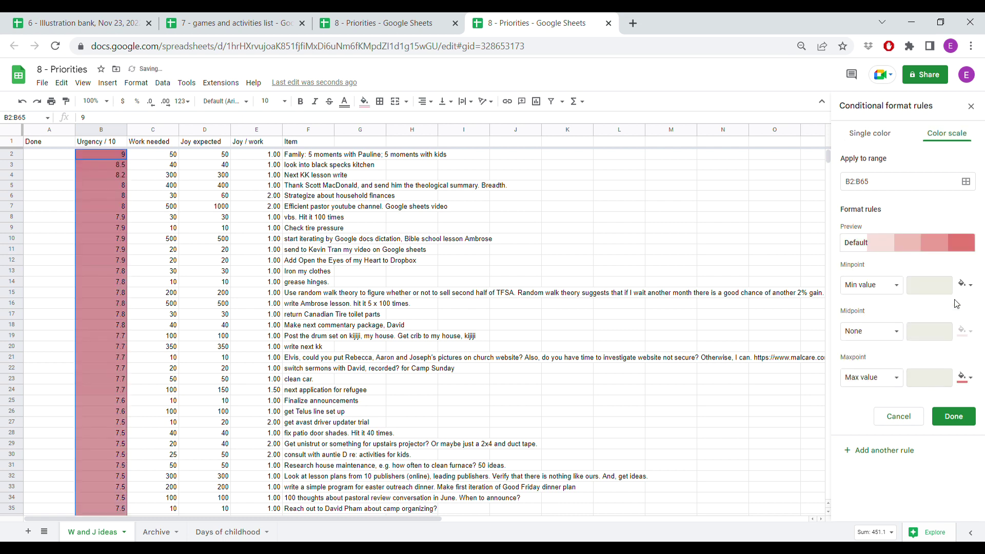
- Check the color scale along the Urgency / 10 column from the first score to the last
{"action": "left_click", "coordinate": [317, 197]}
{"action": "left_click", "coordinate": [120, 155]}
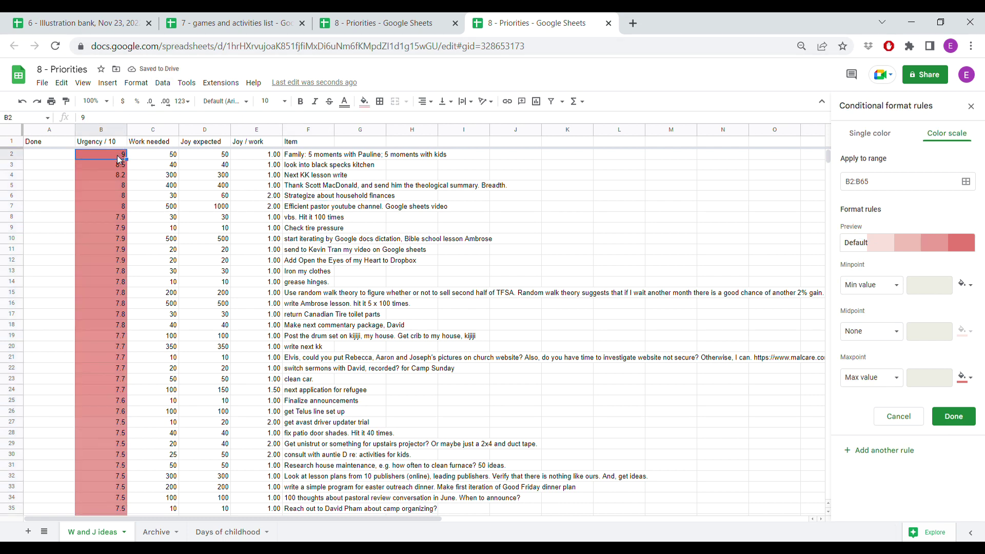
{"action": "scroll", "coordinate": [116, 256], "scroll_direction": "down", "scroll_amount": 14}
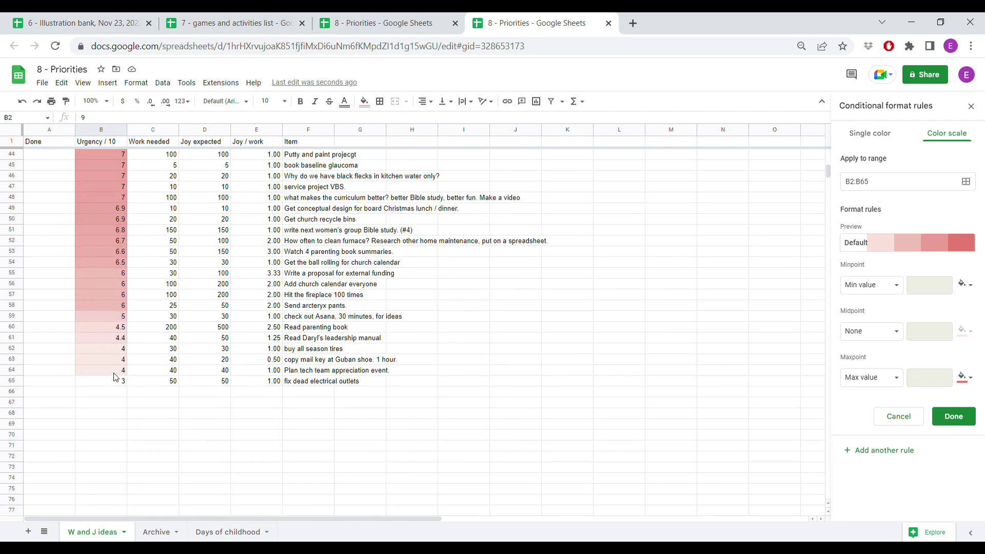
{"action": "scroll", "coordinate": [119, 374], "scroll_direction": "up", "scroll_amount": 14}
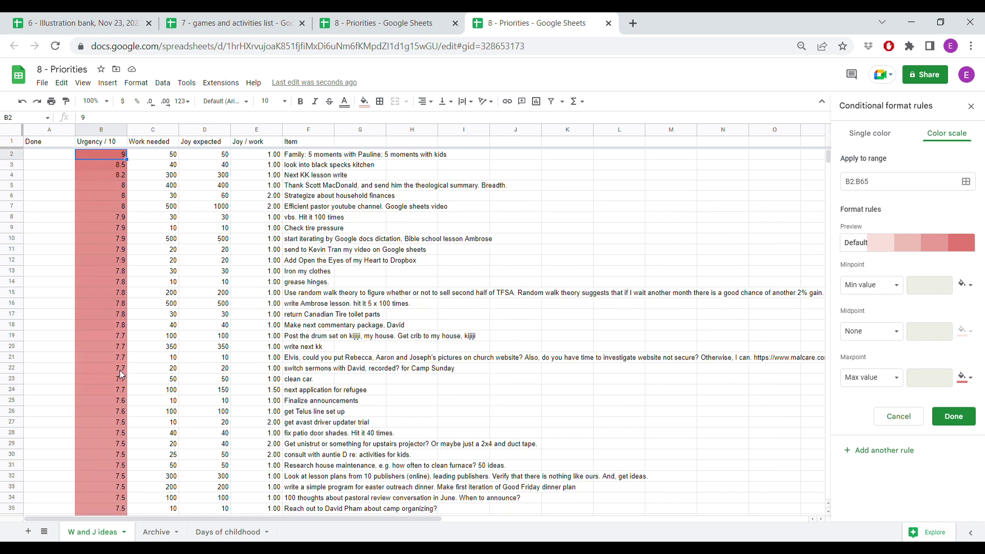
- Create a color scale conditional formatting rule for the Work needed values in C2:C65
{"action": "left_click", "coordinate": [155, 155]}
{"action": "scroll", "coordinate": [177, 182], "scroll_direction": "down", "scroll_amount": 17}
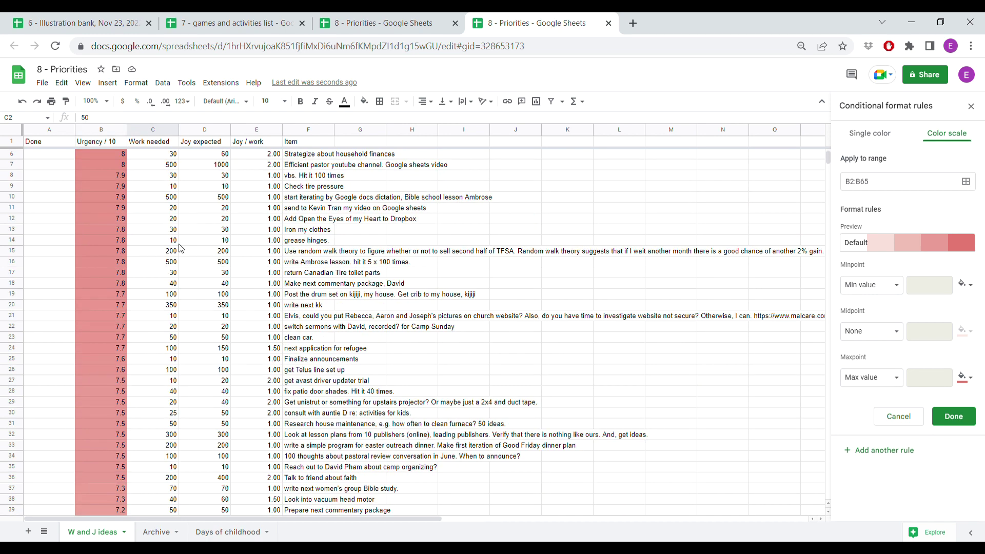
{"action": "left_click", "coordinate": [175, 275], "text": "shift"}
{"action": "scroll", "coordinate": [190, 285], "scroll_direction": "up", "scroll_amount": 17}
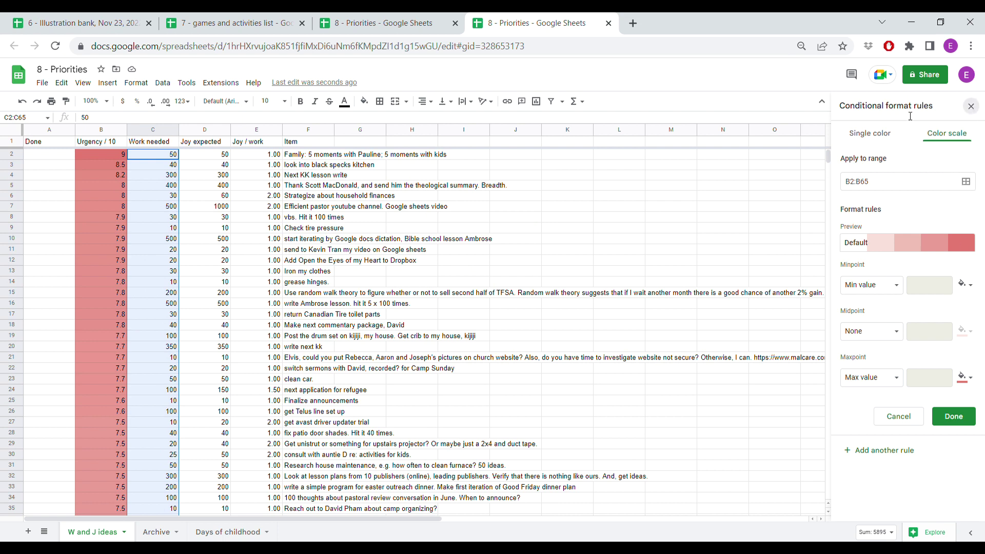
{"action": "left_click", "coordinate": [972, 105]}
{"action": "left_click", "coordinate": [136, 83]}
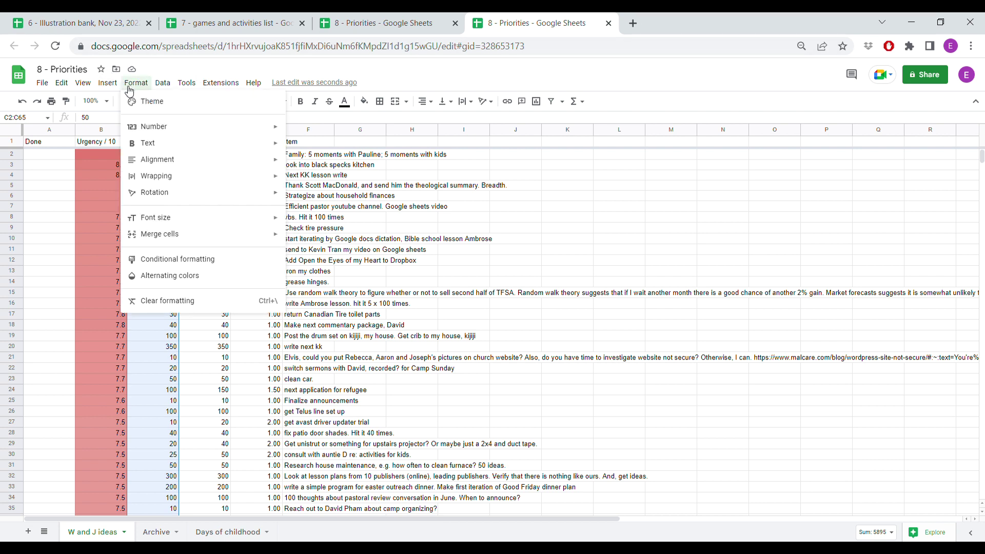
{"action": "mouse_move", "coordinate": [162, 84]}
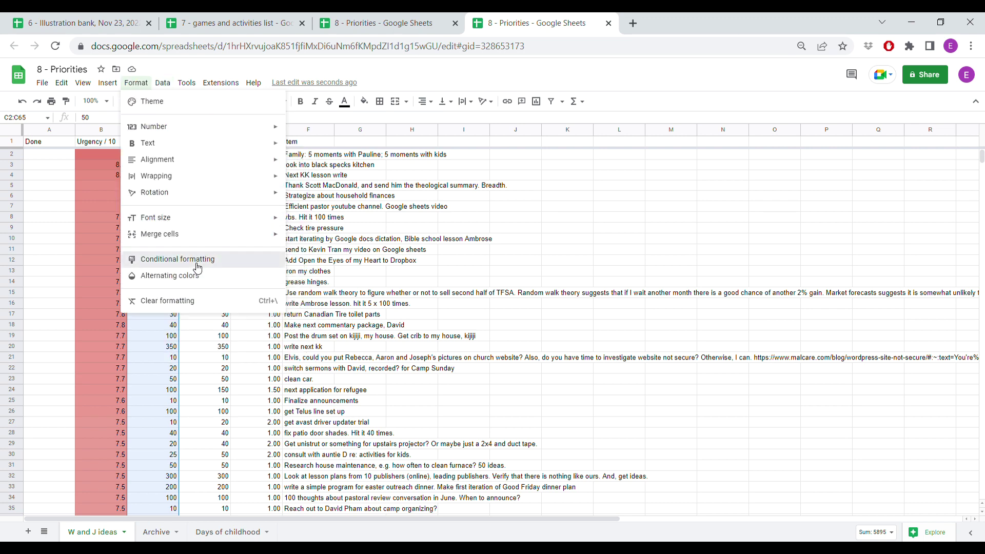
{"action": "left_click", "coordinate": [194, 262]}
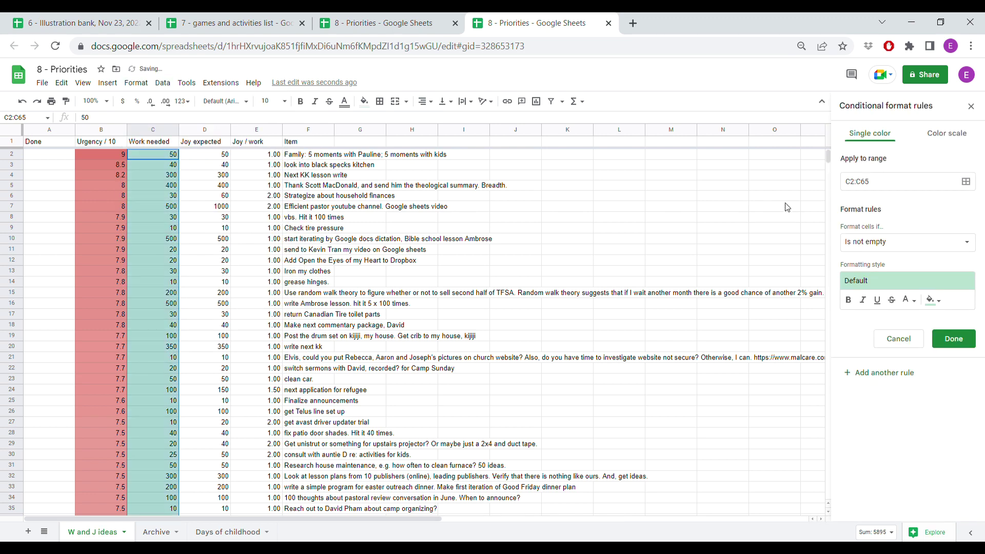
{"action": "left_click", "coordinate": [947, 134]}
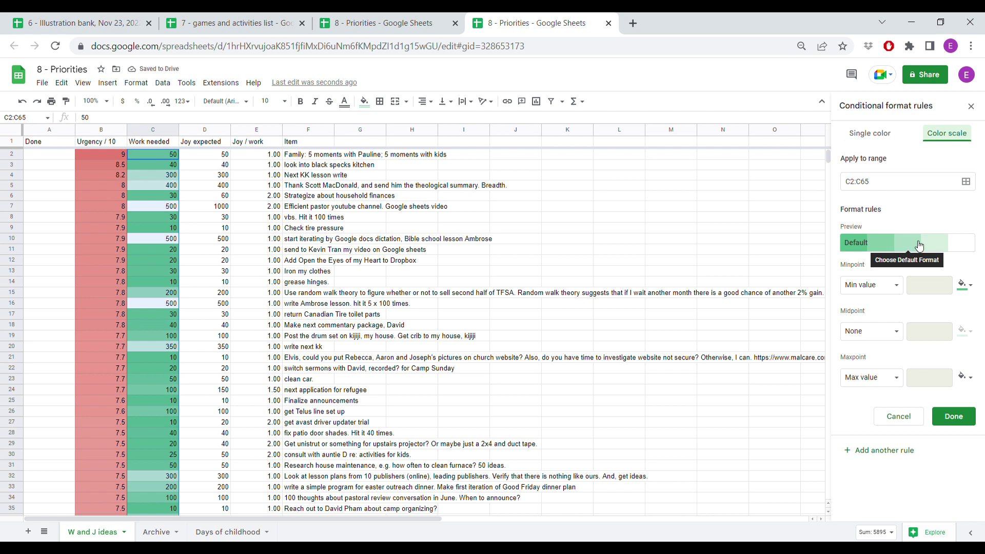
- Set the Work needed color scale to run from white at the minimum value to blue at the maximum value
{"action": "left_click", "coordinate": [965, 285]}
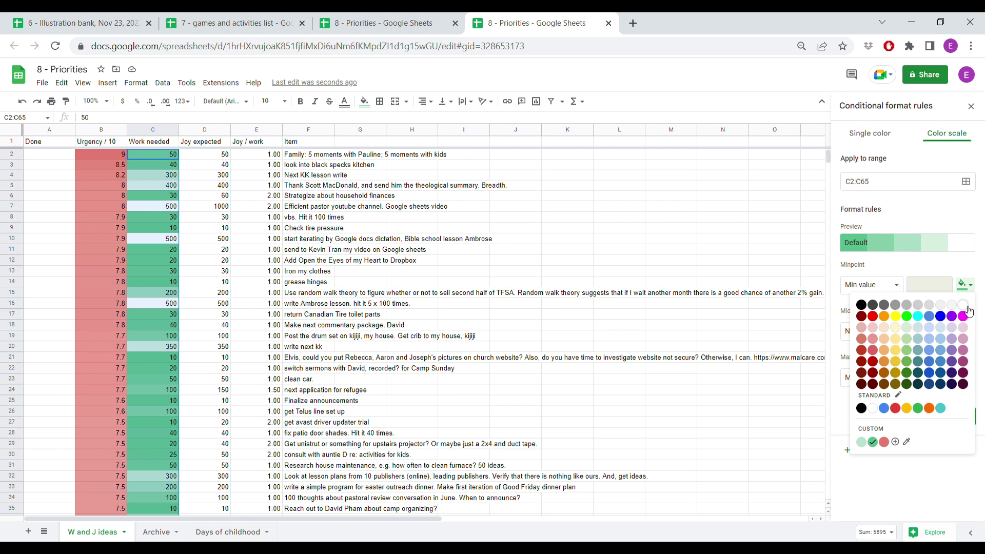
{"action": "left_click", "coordinate": [968, 310]}
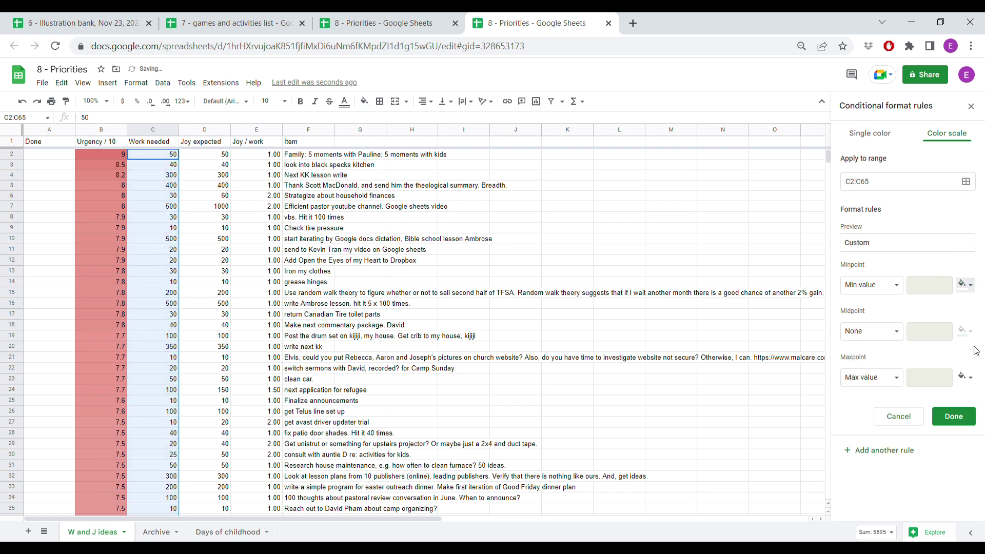
{"action": "left_click", "coordinate": [965, 377]}
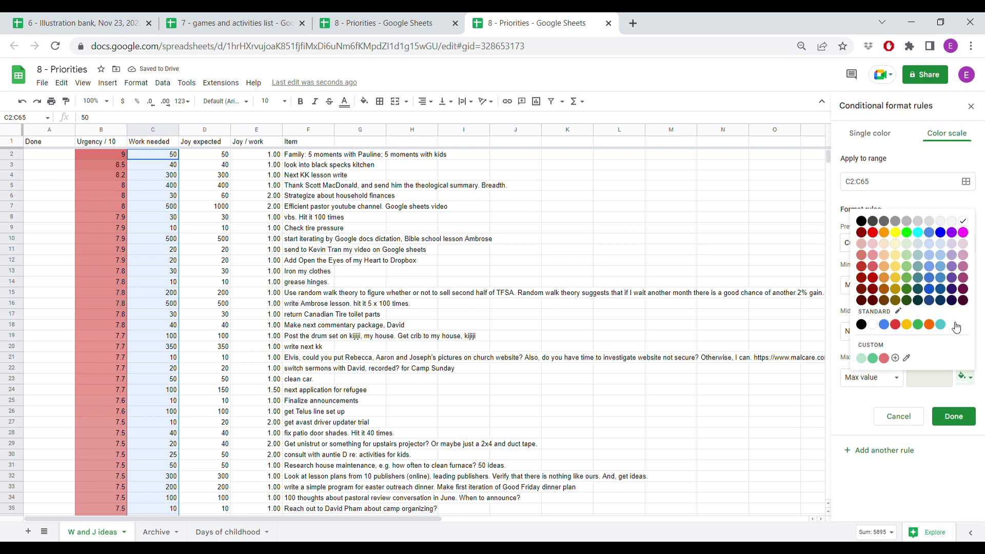
{"action": "left_click", "coordinate": [934, 283]}
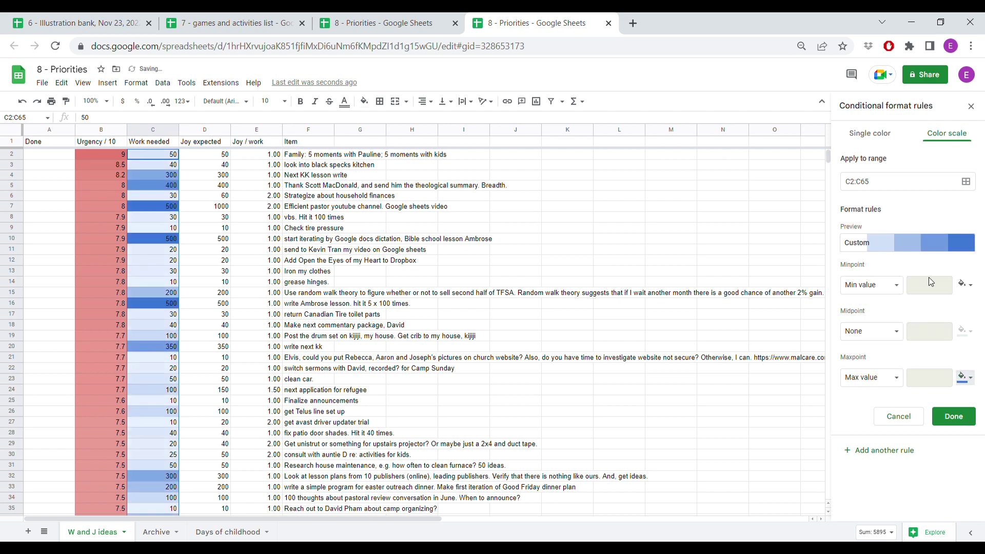
{"action": "left_click", "coordinate": [413, 328]}
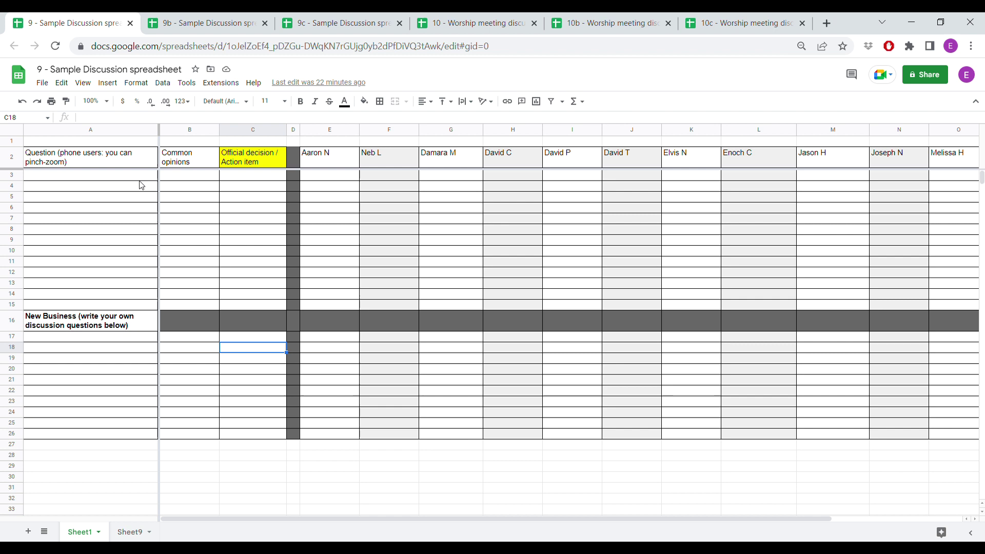
- In the 9b - Sample Discussion spreadsheet, review the discussion questions and the first participant's answer cells for rows 3 to 8
{"action": "left_click", "coordinate": [183, 20]}
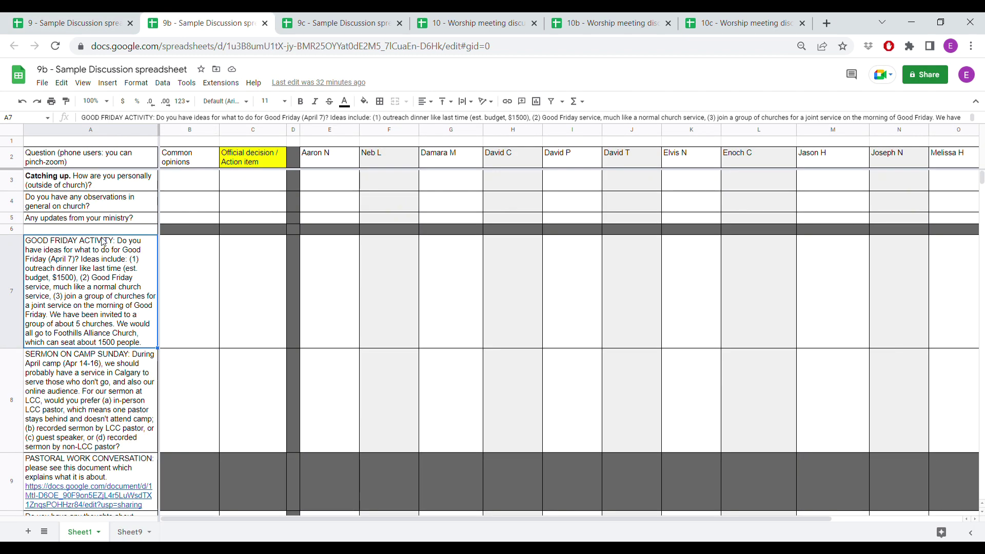
{"action": "scroll", "coordinate": [103, 241], "scroll_direction": "down", "scroll_amount": 3}
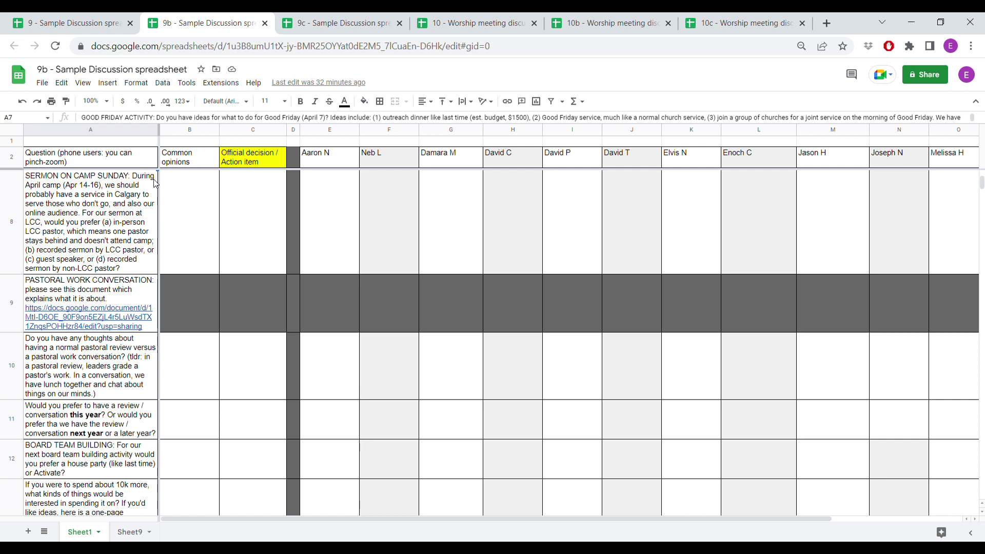
{"action": "scroll", "coordinate": [143, 236], "scroll_direction": "up", "scroll_amount": 3}
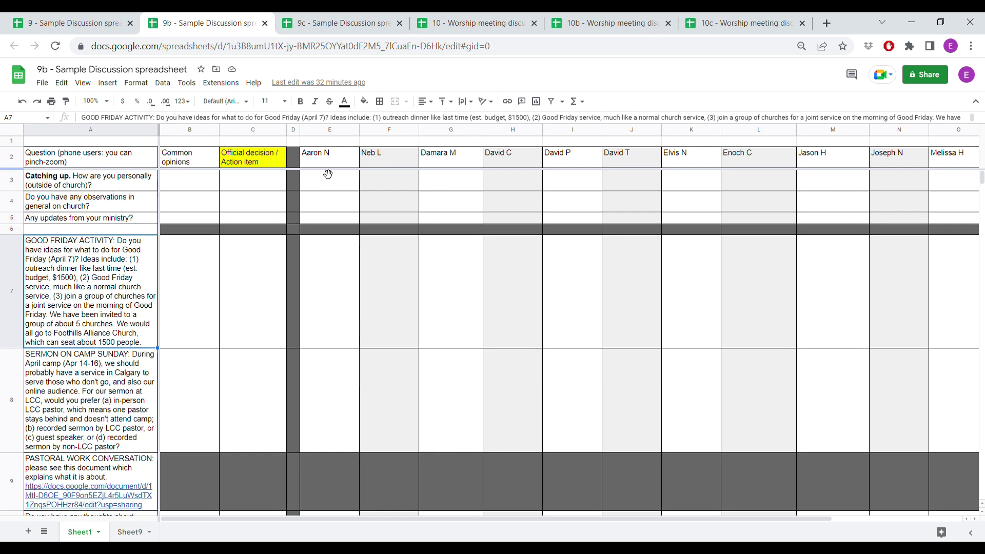
{"action": "left_click", "coordinate": [335, 289]}
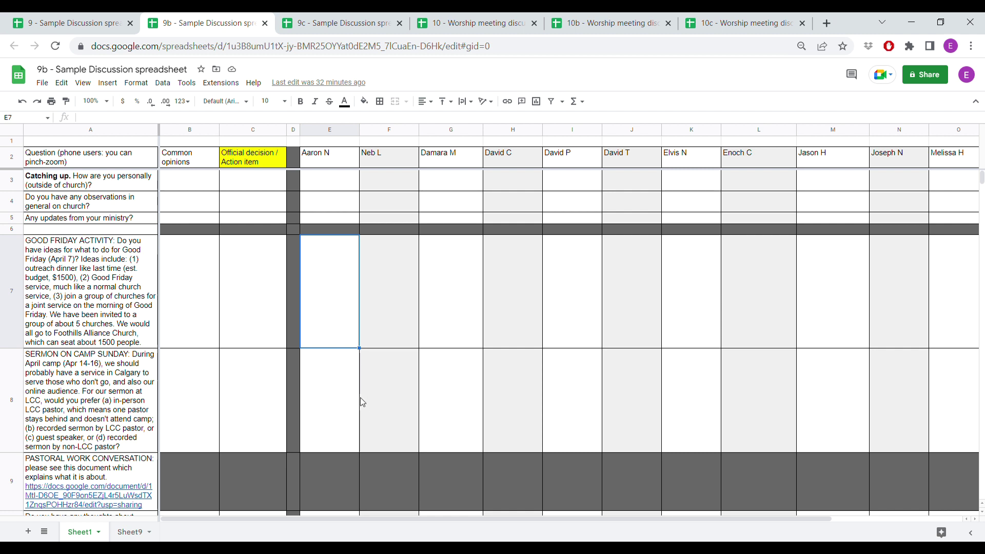
{"action": "key", "text": "Down"}
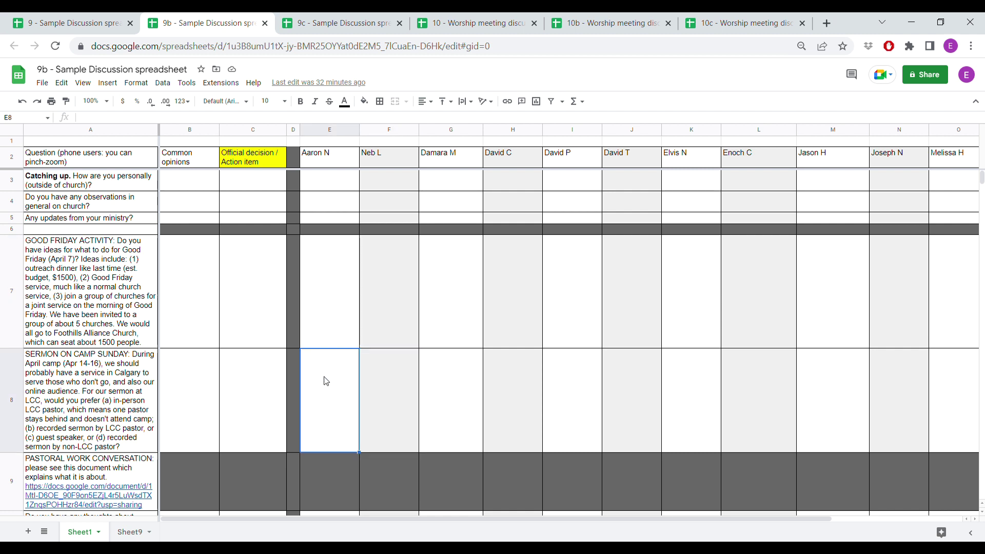
{"action": "left_click", "coordinate": [333, 182]}
{"action": "left_click", "coordinate": [323, 205]}
{"action": "left_click", "coordinate": [329, 215]}
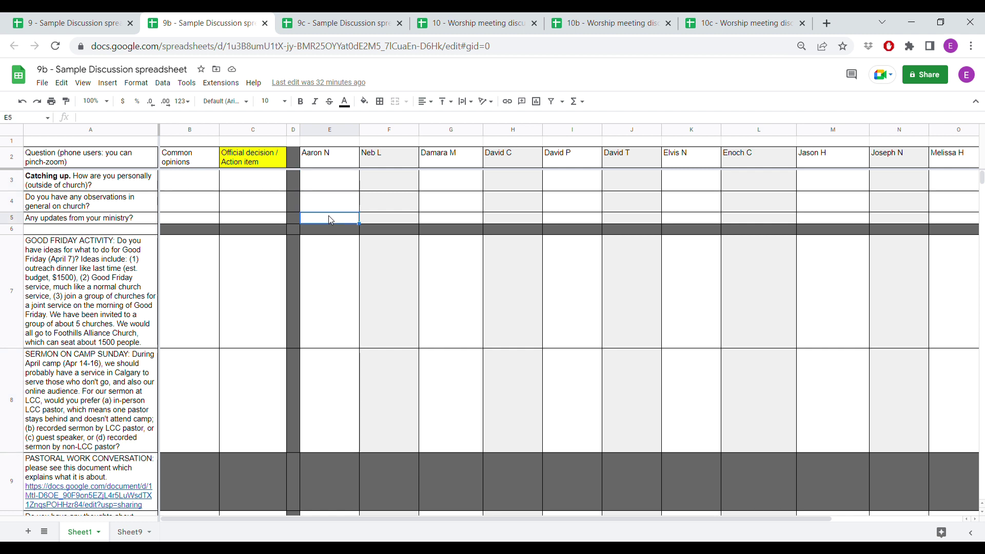
{"action": "left_click", "coordinate": [350, 291]}
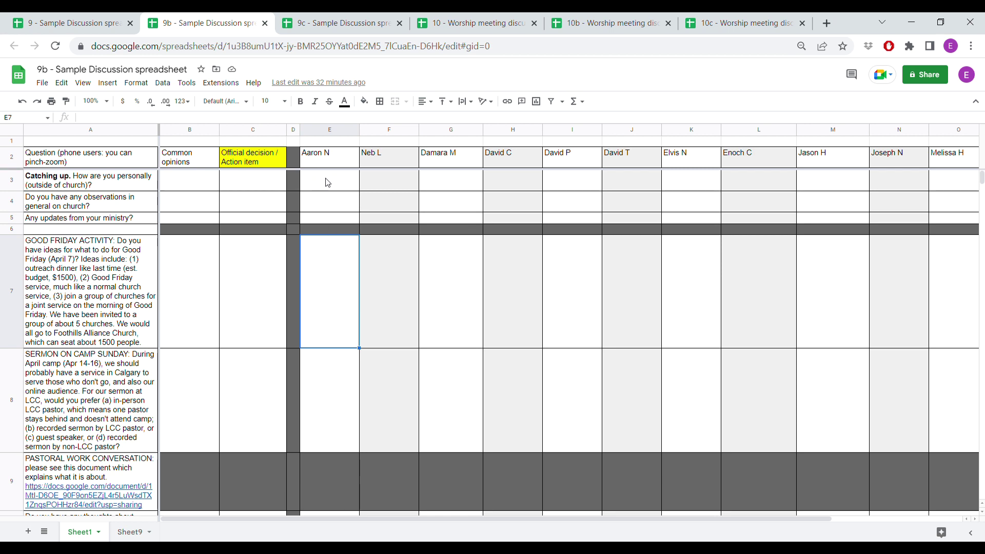
- In the 9c - Sample Discussion spreadsheet, review the participants' answers and the common opinion on the pastoral work conversation question
{"action": "left_click", "coordinate": [343, 24]}
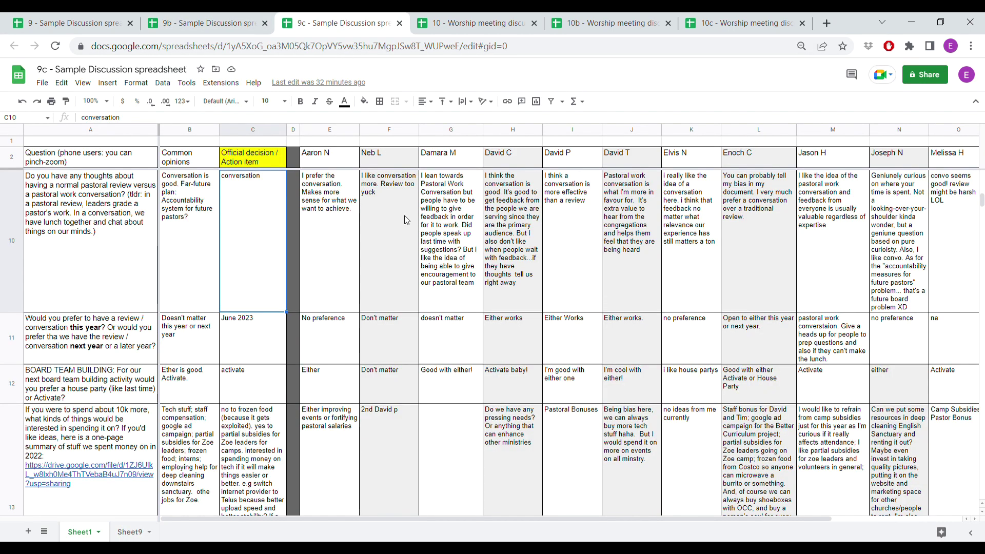
{"action": "scroll", "coordinate": [404, 216], "scroll_direction": "down", "scroll_amount": 1}
{"action": "left_click", "coordinate": [180, 189]}
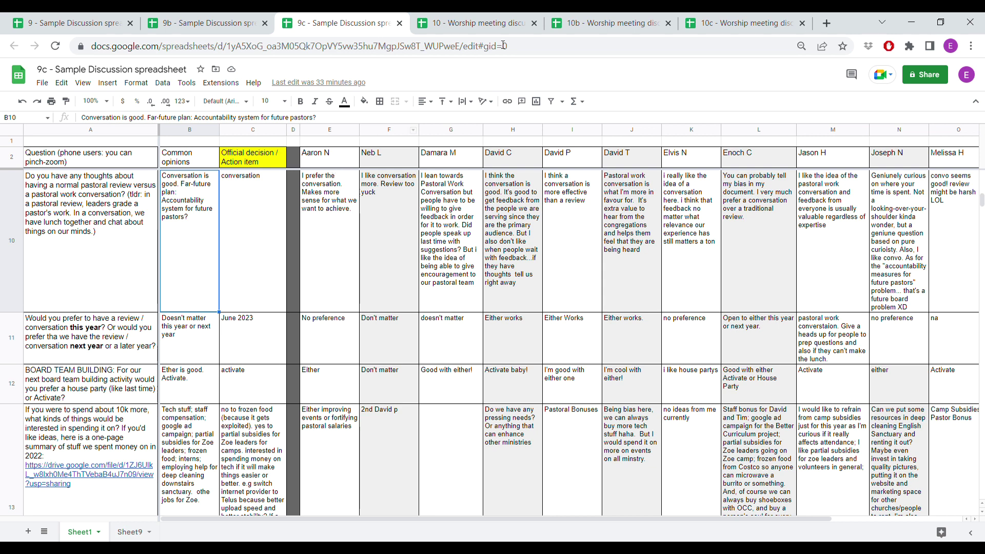
- In the 10 - Worship meeting discussion spreadsheet, review the $5000 spending ideas and the score cells for the team food idea
{"action": "left_click", "coordinate": [514, 17]}
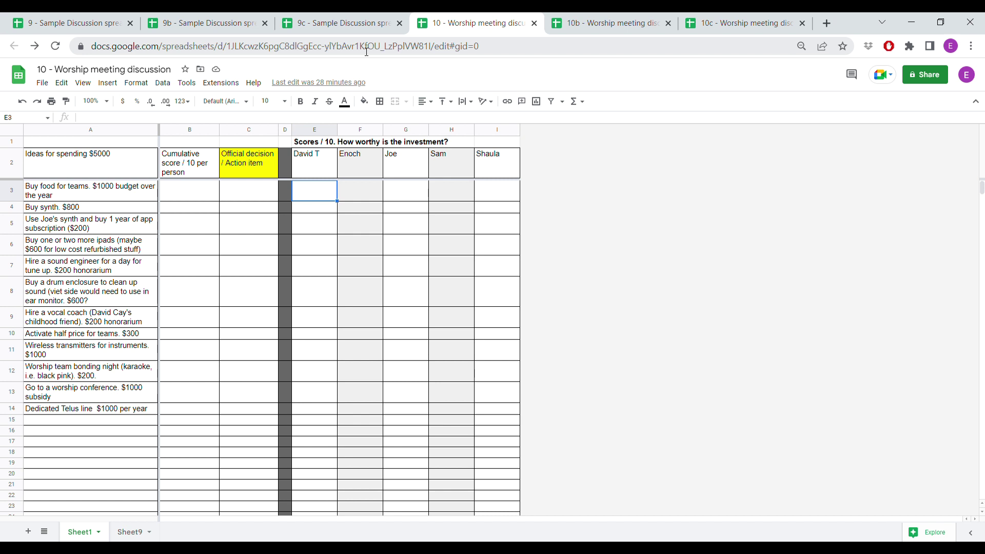
{"action": "left_click", "coordinate": [109, 193]}
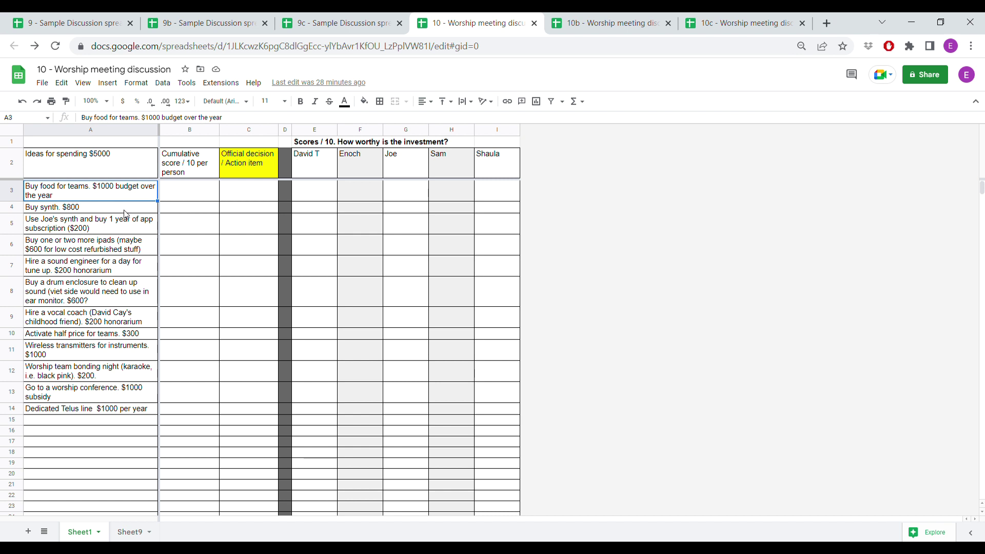
{"action": "left_click", "coordinate": [323, 201]}
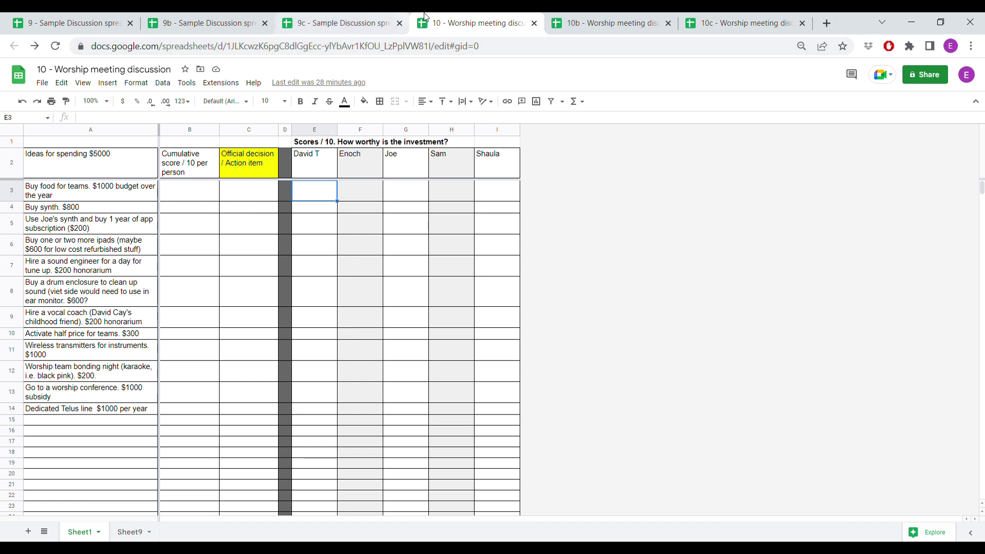
- In the 10b - Worship meeting discussion spreadsheet, enter =sum(e3:i3) in B3 to total the scores for the team food idea
{"action": "left_click", "coordinate": [583, 22]}
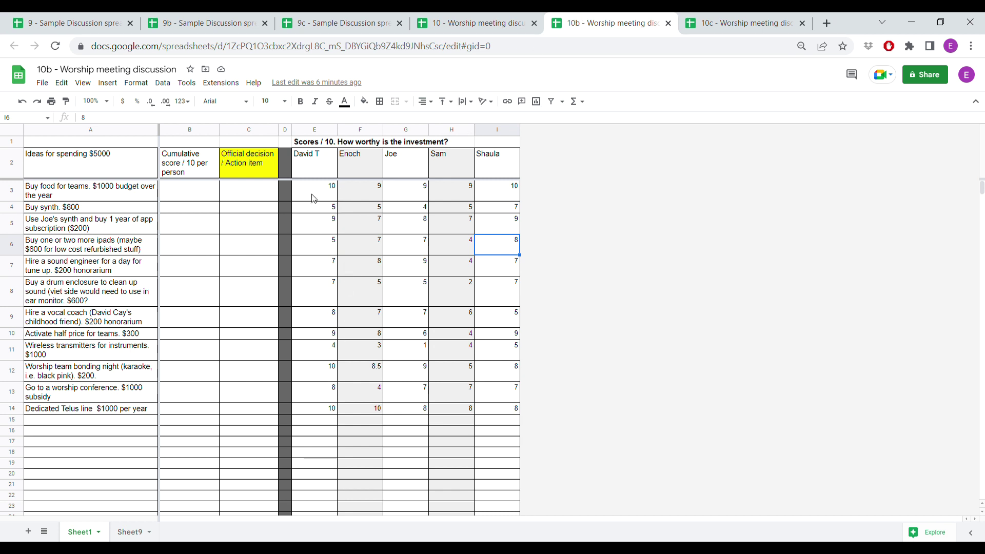
{"action": "left_click", "coordinate": [185, 199]}
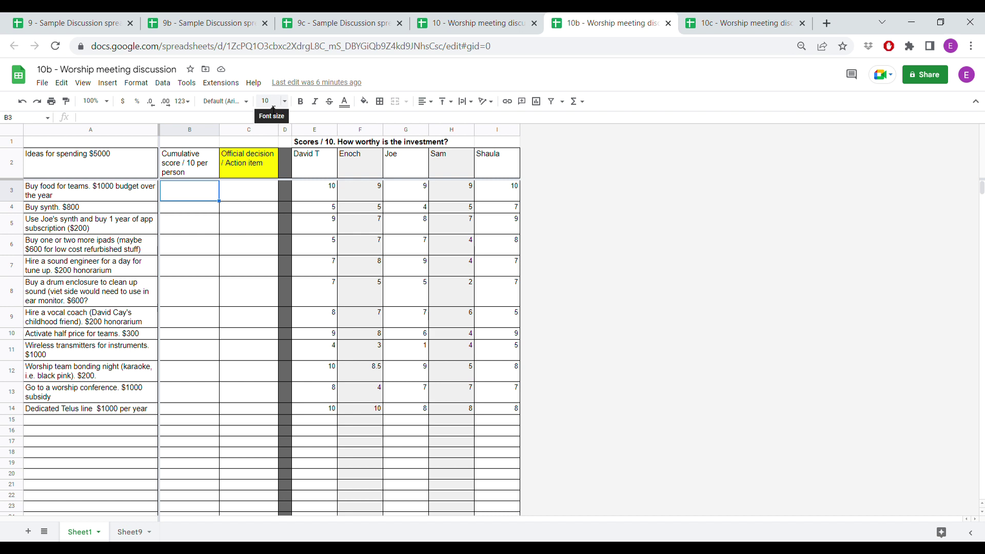
{"action": "left_click", "coordinate": [219, 121]}
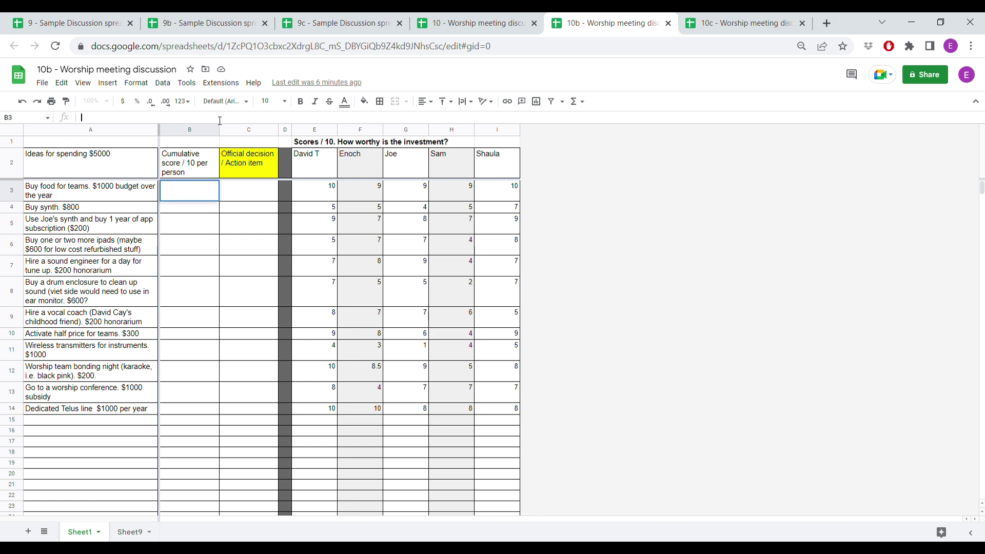
{"action": "type", "text": "="}
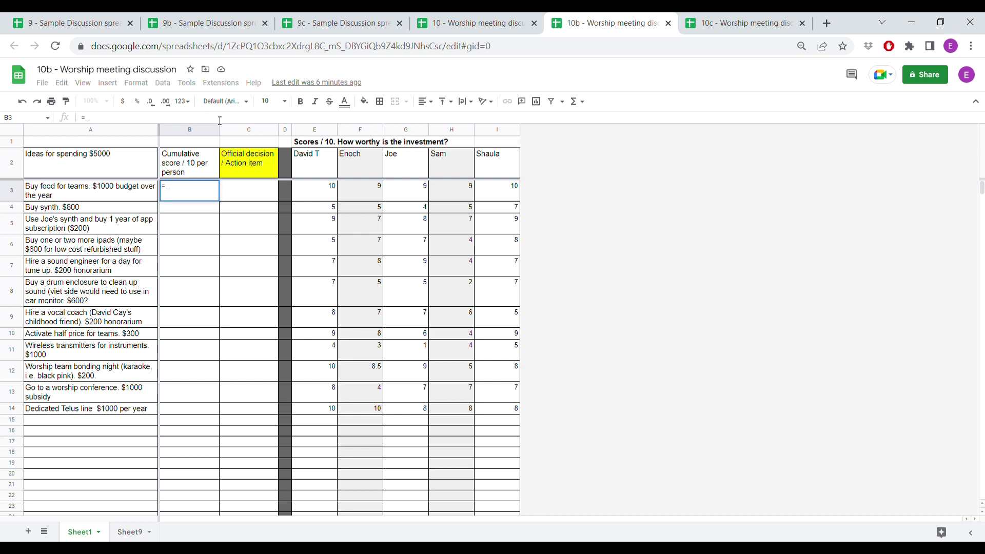
{"action": "type", "text": "sum"}
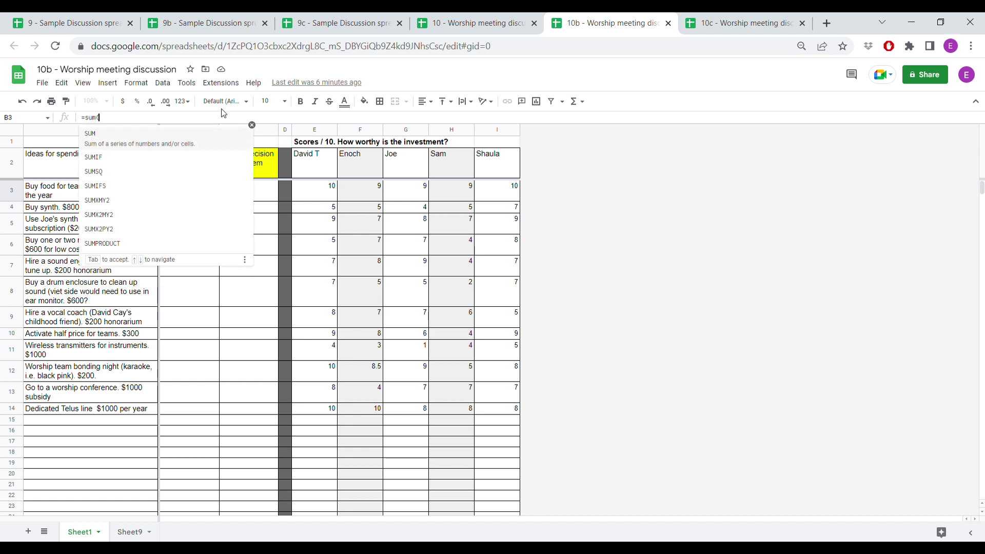
{"action": "type", "text": "("}
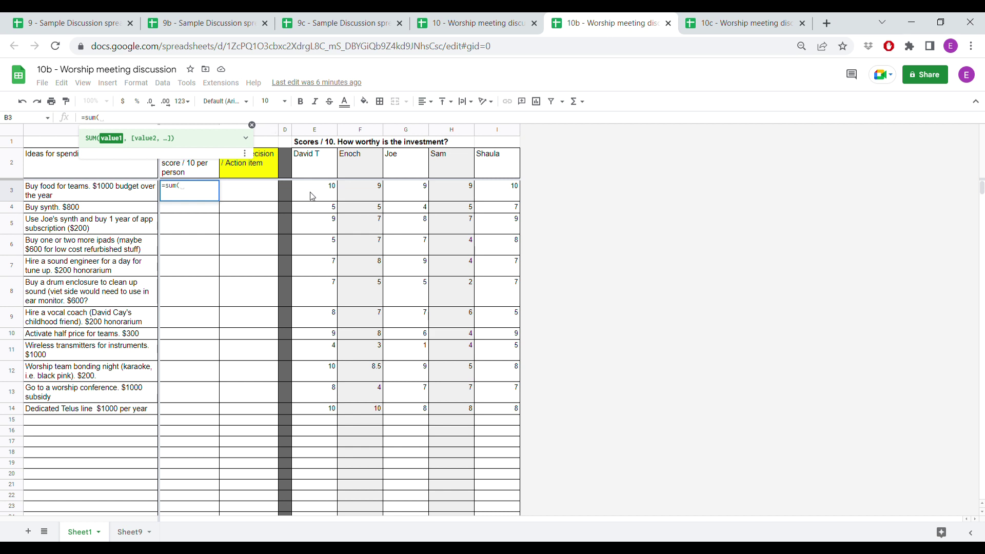
{"action": "type", "text": "e3:"}
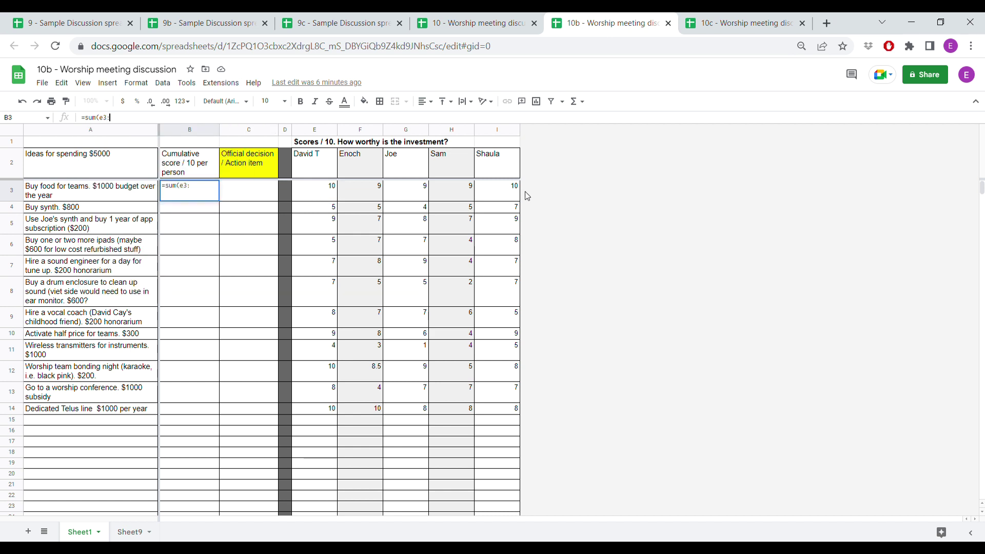
{"action": "type", "text": "i3)"}
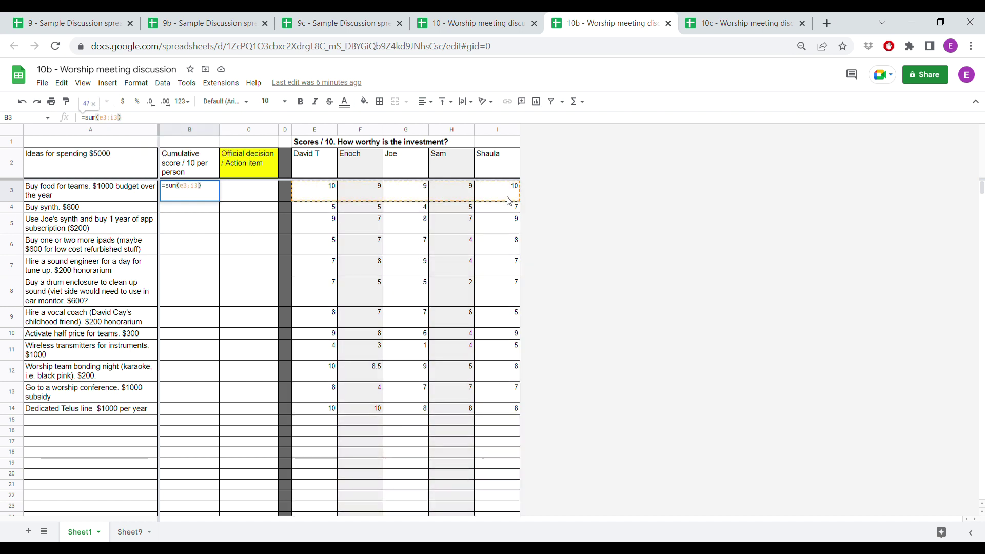
{"action": "key", "text": "Return"}
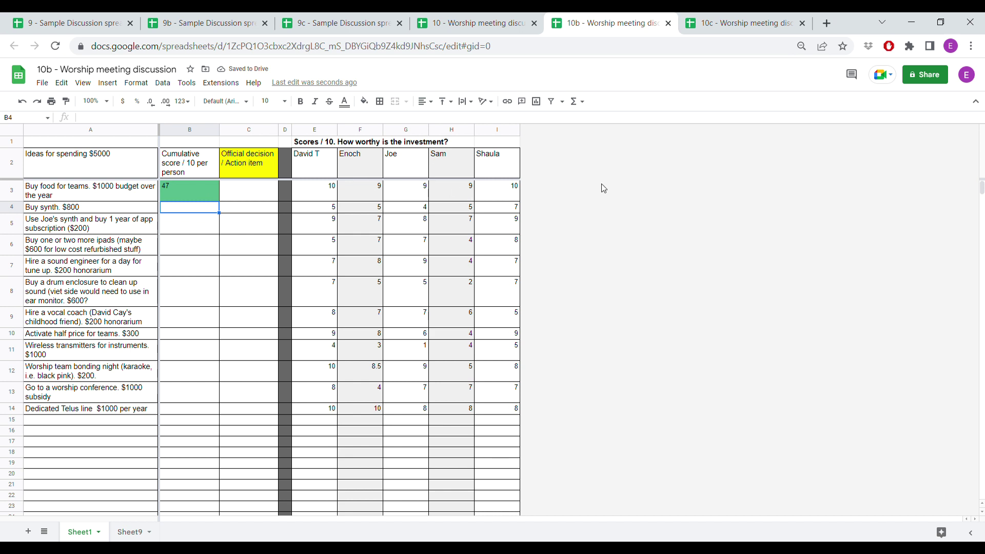
- Fill the B3 sum formula down the Cumulative score column through row 14, clearing the extra total in B15
{"action": "left_click", "coordinate": [186, 185]}
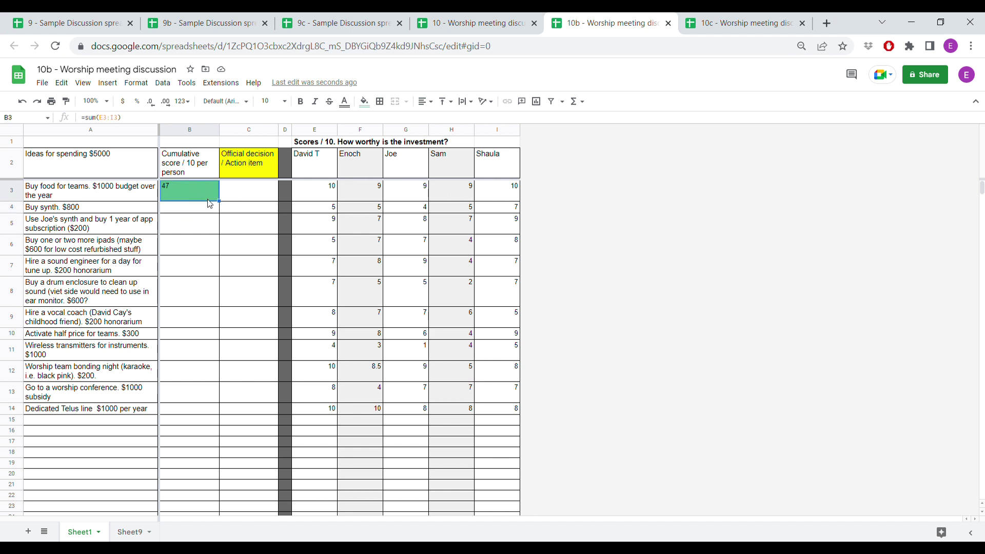
{"action": "left_click_drag", "start_coordinate": [219, 202], "coordinate": [213, 422]}
{"action": "left_click", "coordinate": [201, 423]}
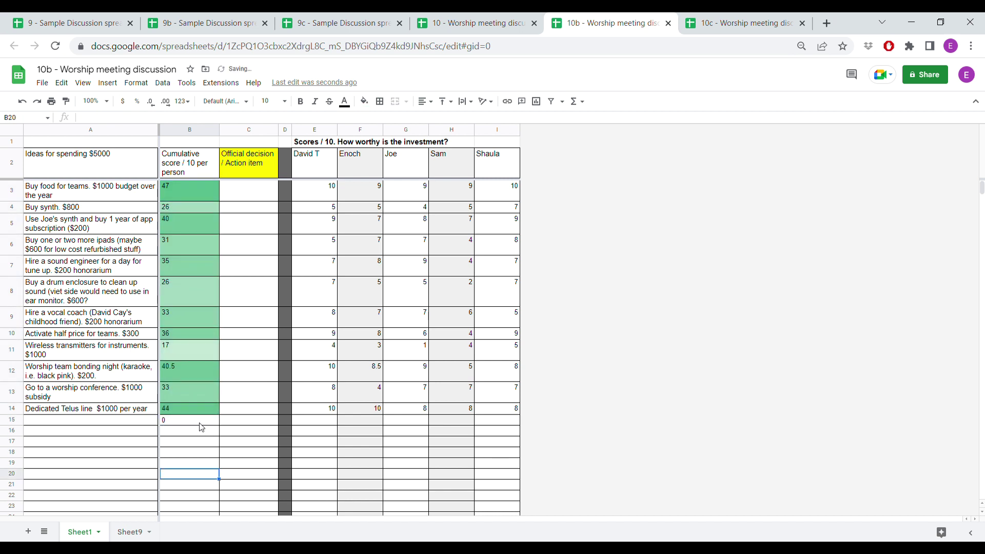
{"action": "key", "text": "Delete"}
{"action": "key", "text": "Up"}
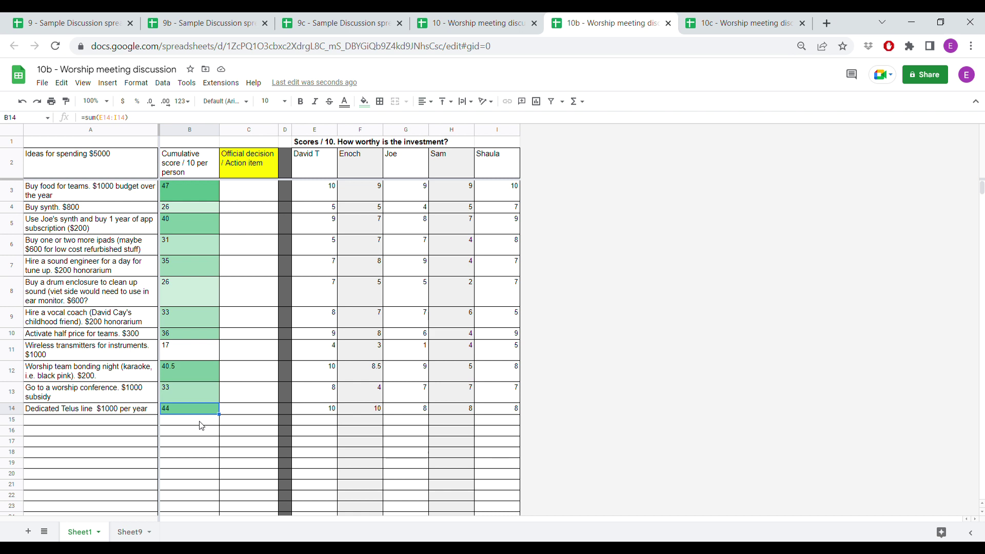
- Remove the existing color scale rule from the Cumulative score cells B3:B14
{"action": "left_click", "coordinate": [203, 181]}
{"action": "left_click", "coordinate": [203, 193], "text": "shift"}
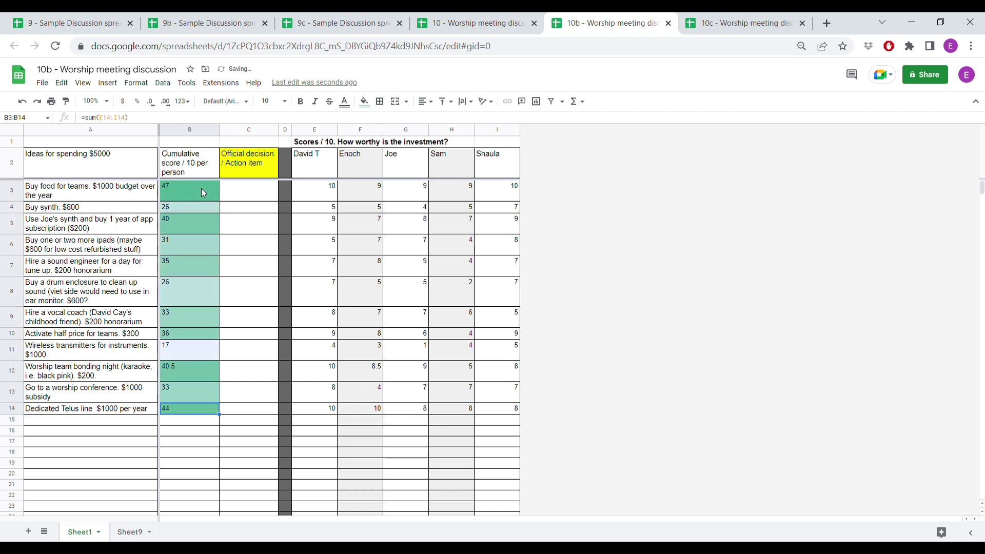
{"action": "left_click", "coordinate": [148, 86]}
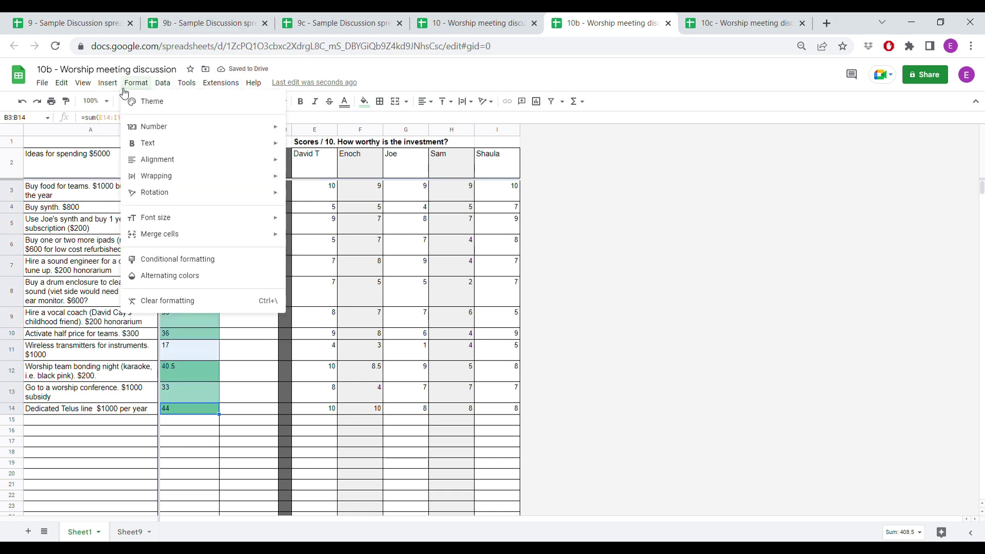
{"action": "left_click", "coordinate": [176, 259]}
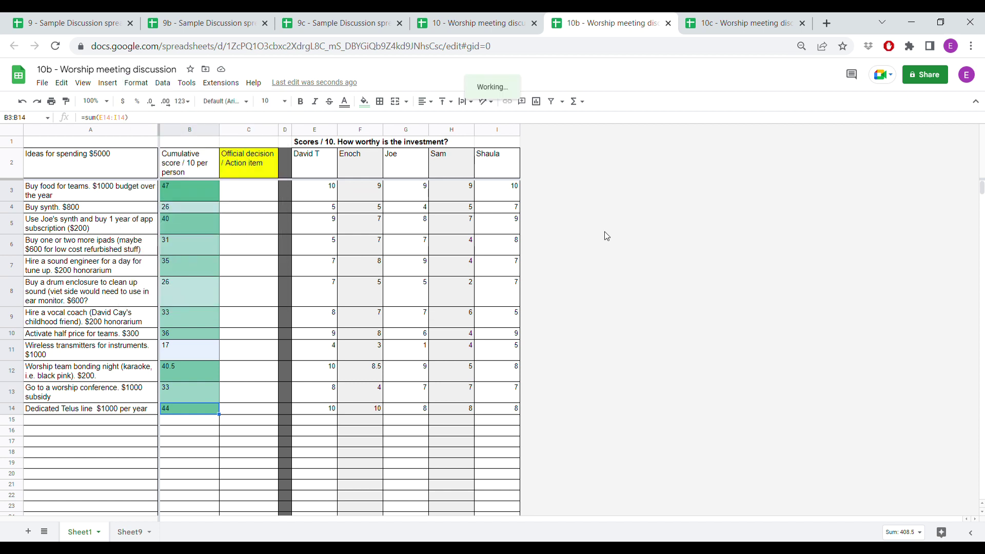
{"action": "left_click", "coordinate": [967, 141]}
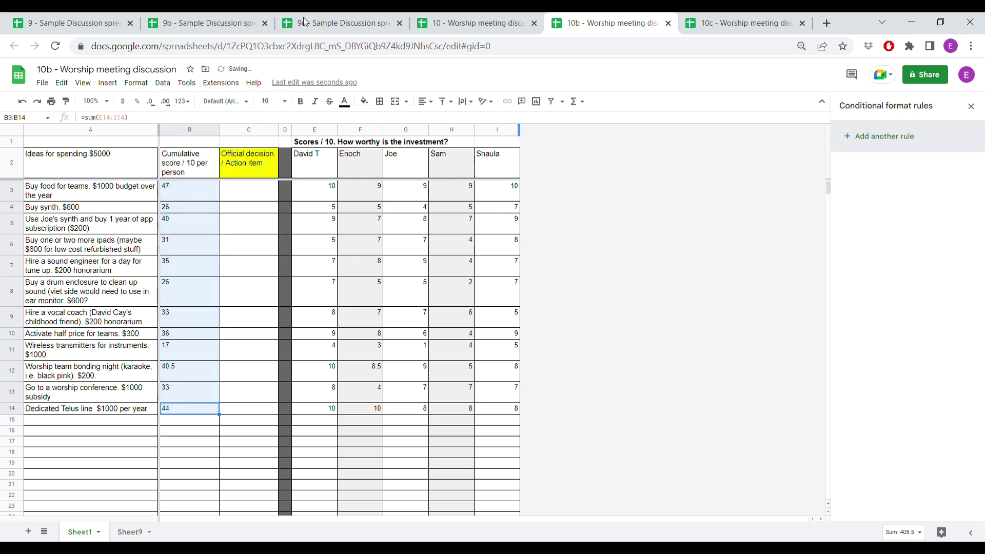
- Apply a white-to-green color scale to the cumulative scores in B3:B14, with the highest scores darkest green
{"action": "left_click", "coordinate": [135, 83]}
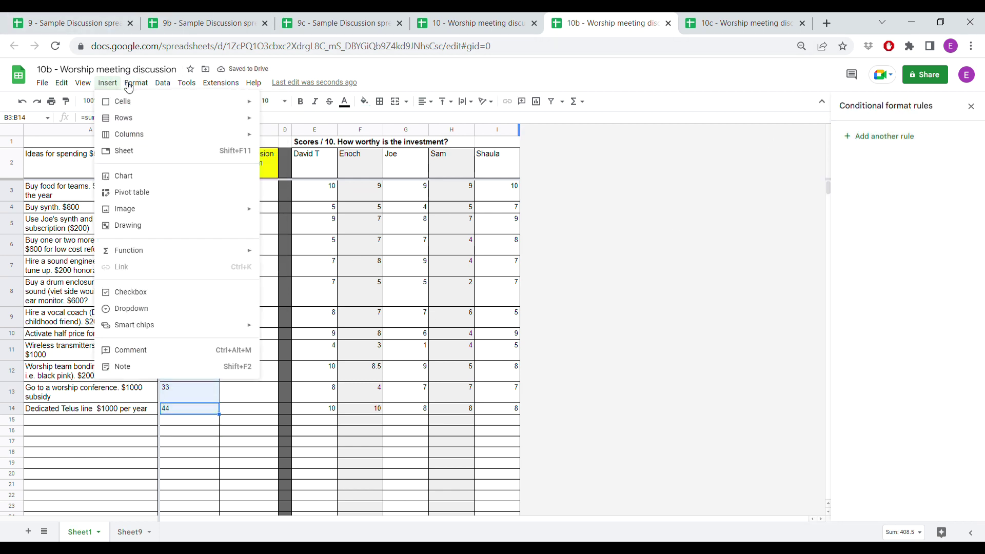
{"action": "mouse_move", "coordinate": [152, 86]}
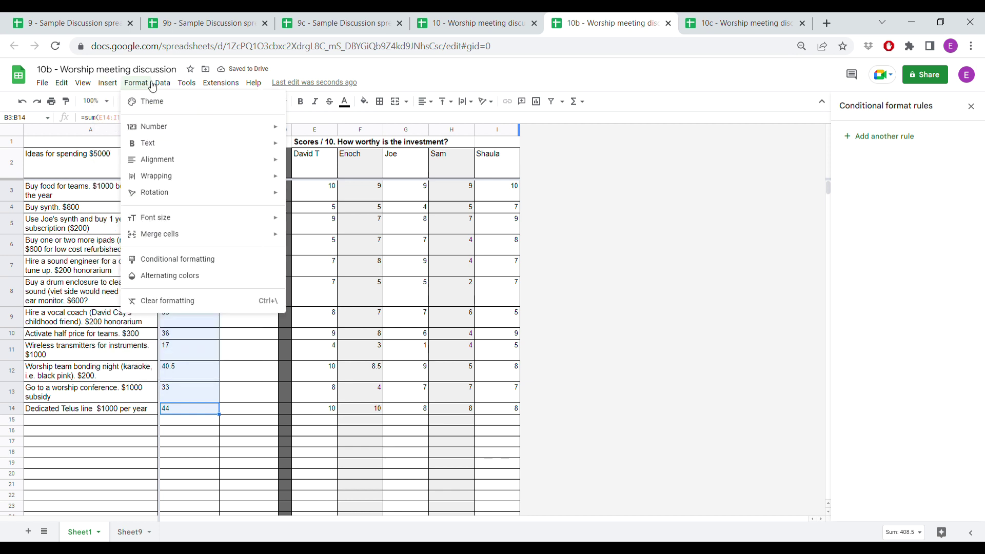
{"action": "left_click", "coordinate": [175, 259]}
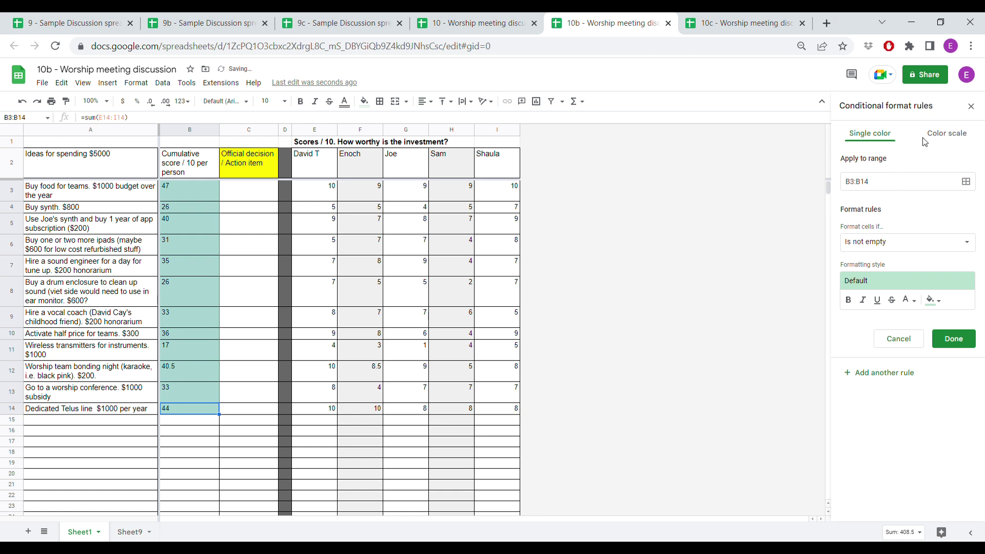
{"action": "left_click", "coordinate": [938, 134]}
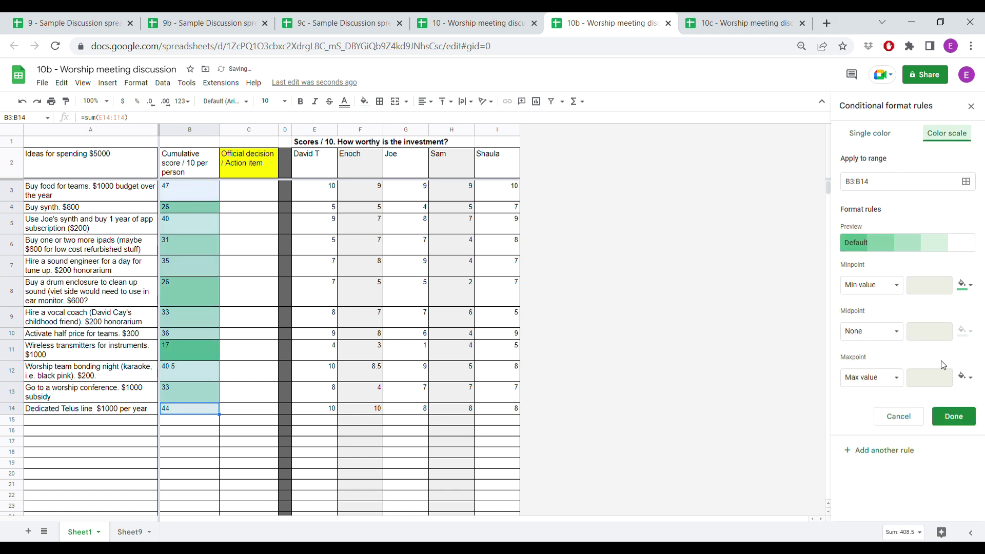
{"action": "left_click", "coordinate": [913, 246]}
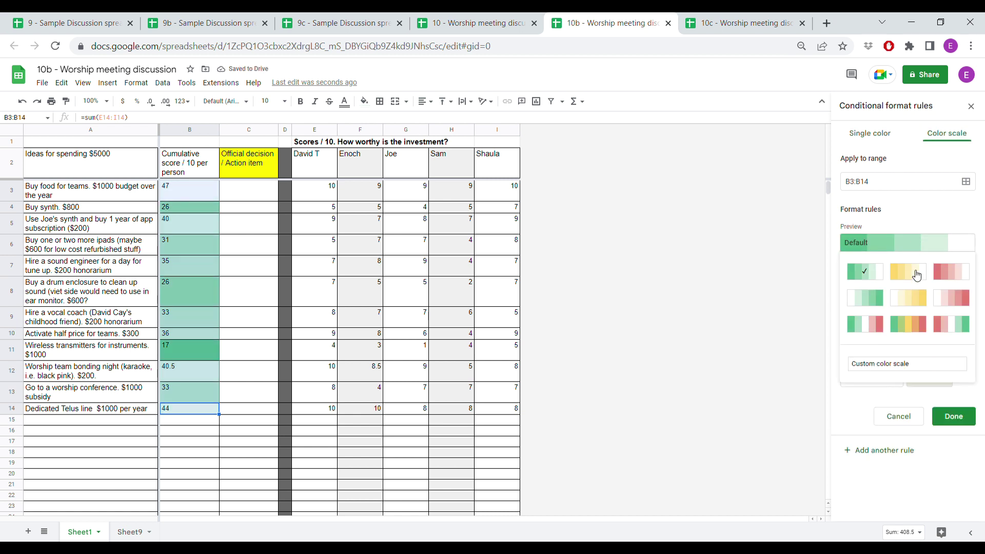
{"action": "left_click", "coordinate": [864, 299]}
{"action": "left_click", "coordinate": [955, 417]}
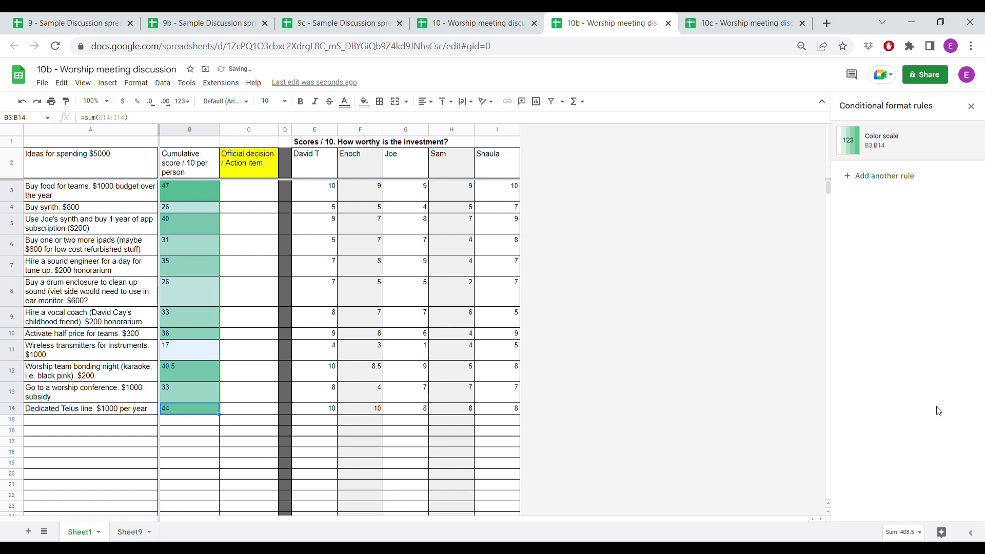
{"action": "left_click", "coordinate": [198, 242]}
{"action": "left_click", "coordinate": [296, 230]}
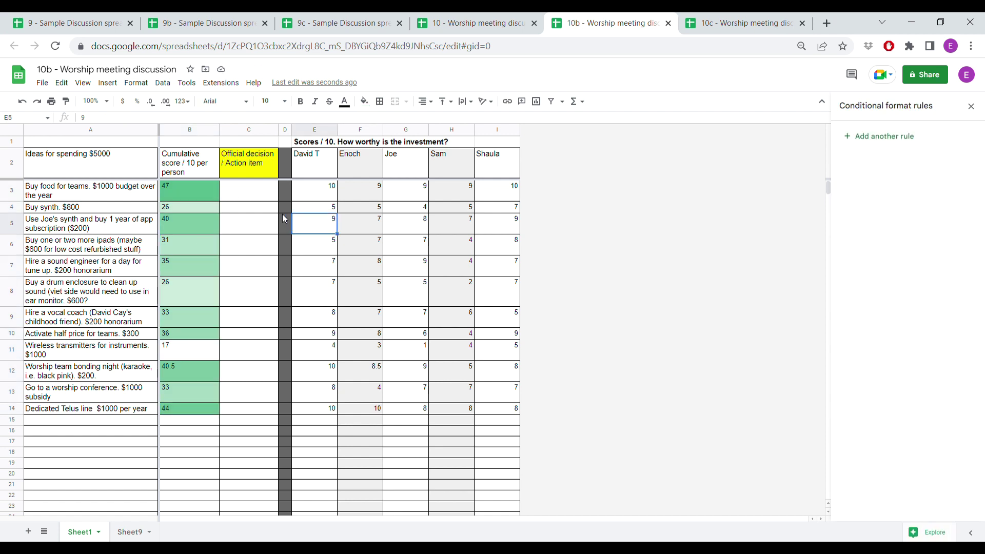
- In the 10c - Worship meeting discussion spreadsheet, review the highlighted spending ideas and their official decisions and action items
{"action": "left_click", "coordinate": [744, 23]}
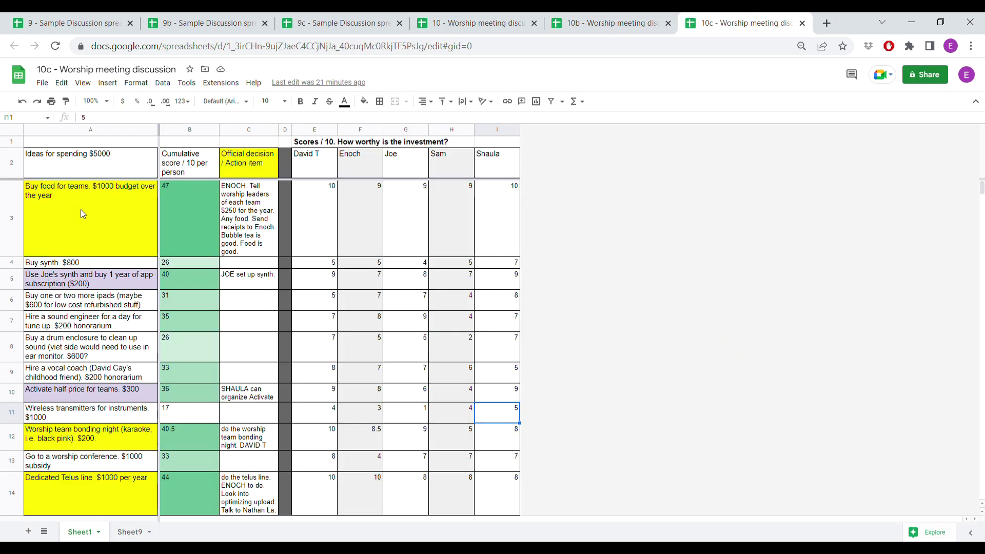
{"action": "left_click", "coordinate": [71, 211]}
{"action": "left_click", "coordinate": [97, 277]}
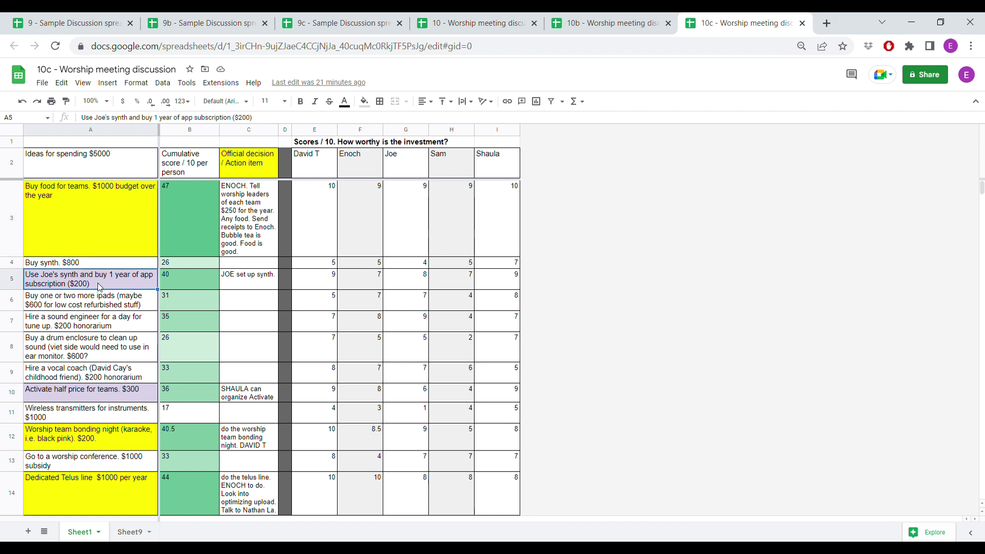
{"action": "left_click", "coordinate": [257, 222]}
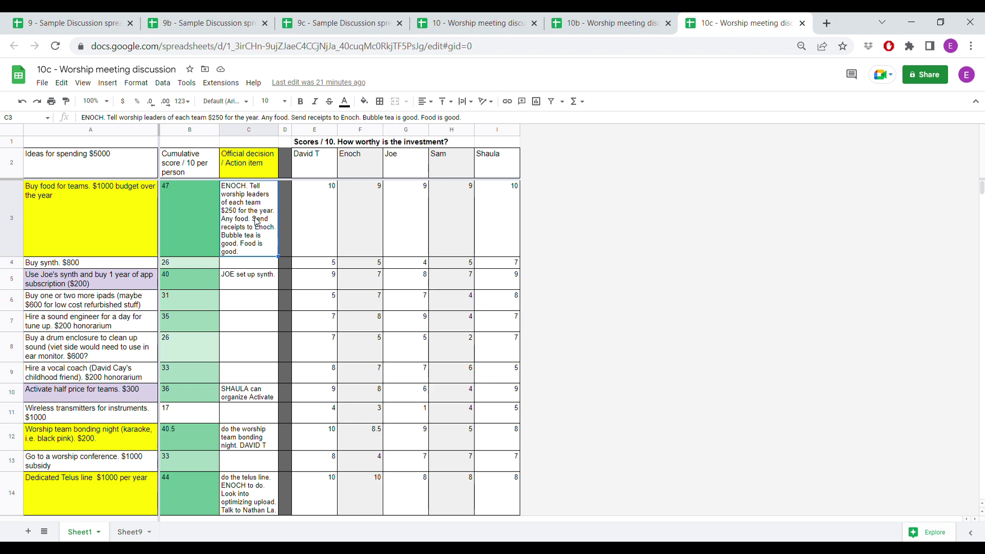
{"action": "scroll", "coordinate": [259, 226], "scroll_direction": "down", "scroll_amount": 1}
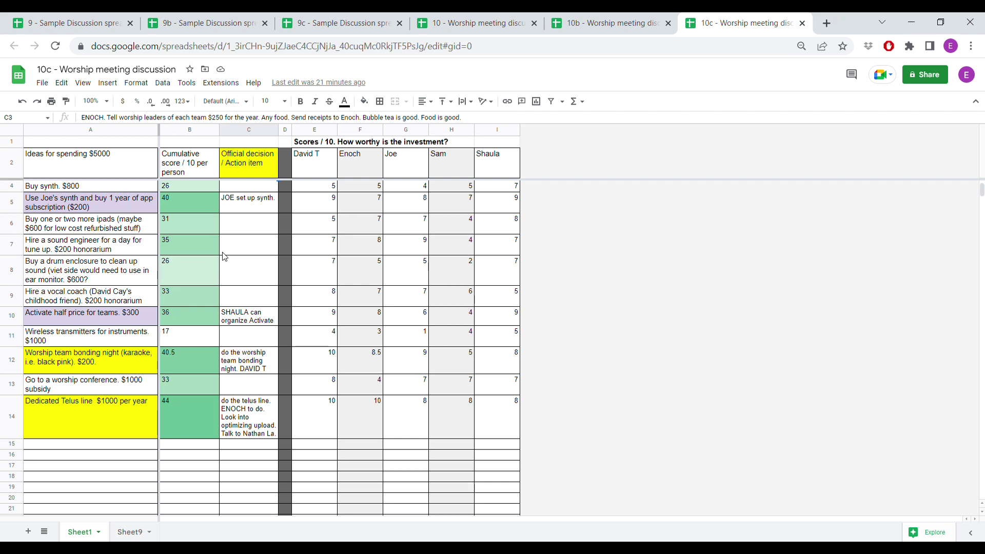
{"action": "scroll", "coordinate": [226, 256], "scroll_direction": "up", "scroll_amount": 1}
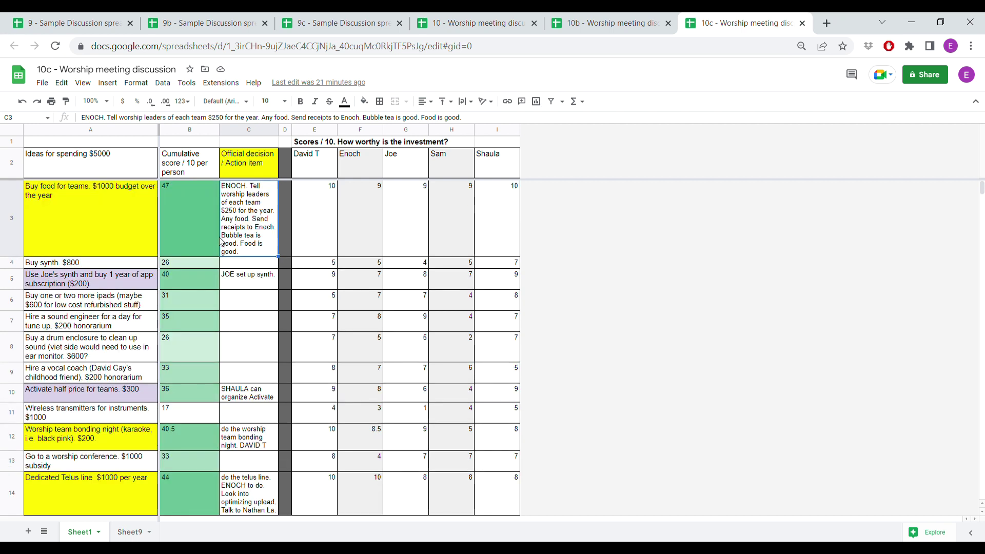
{"action": "left_click", "coordinate": [323, 245]}
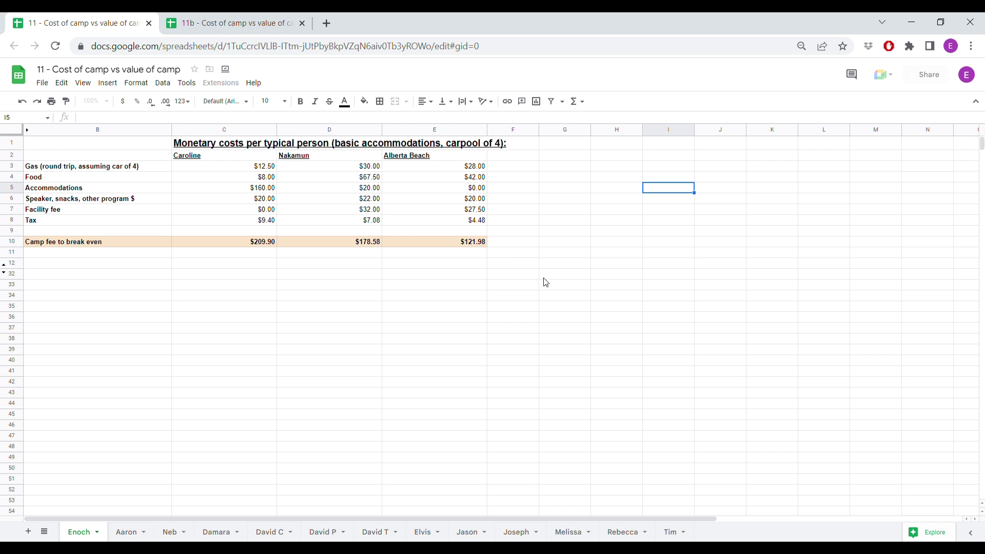
- In the 11 - Cost of camp vs value of camp spreadsheet, review each camp's break-even fee in row 10
{"action": "left_click", "coordinate": [239, 242]}
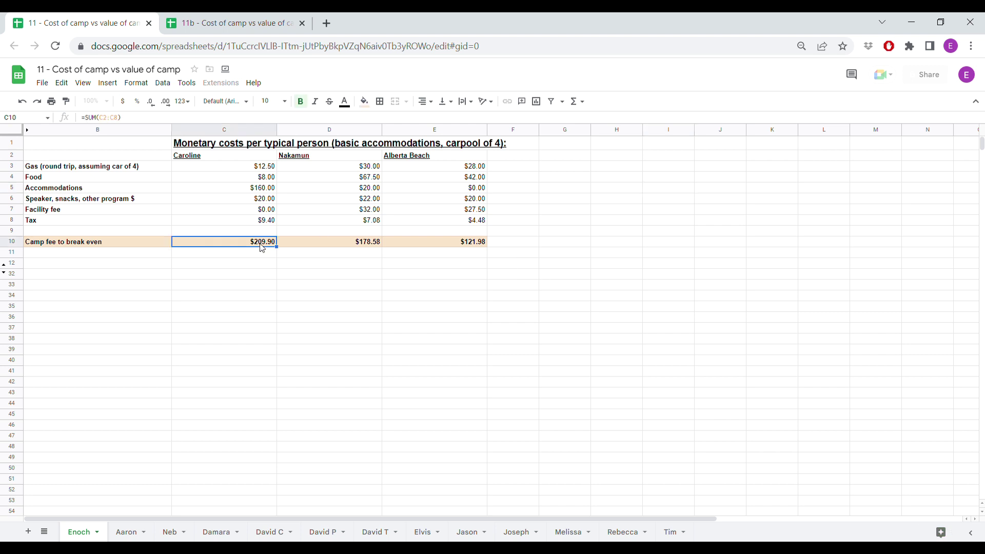
{"action": "left_click", "coordinate": [304, 241]}
{"action": "double_click", "coordinate": [442, 239]}
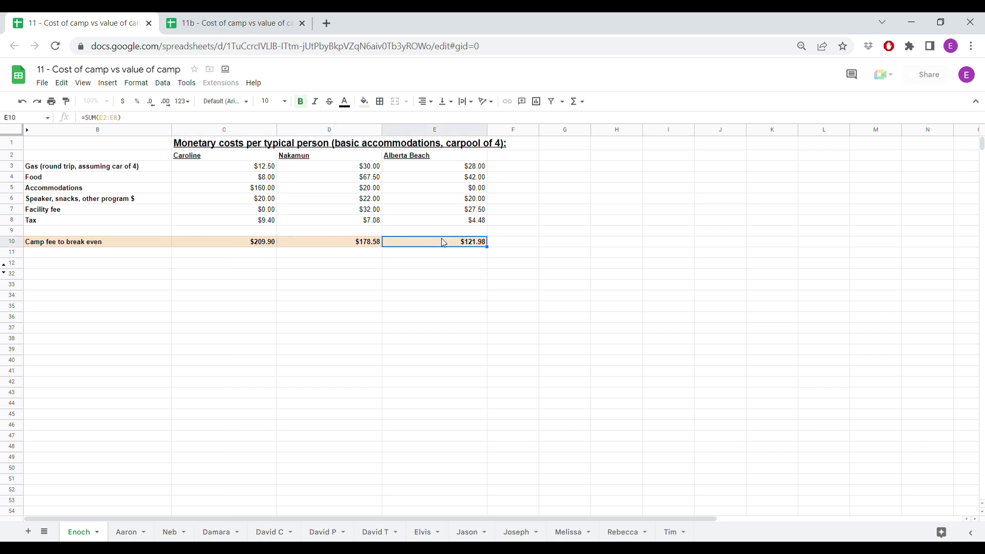
{"action": "left_click", "coordinate": [604, 286]}
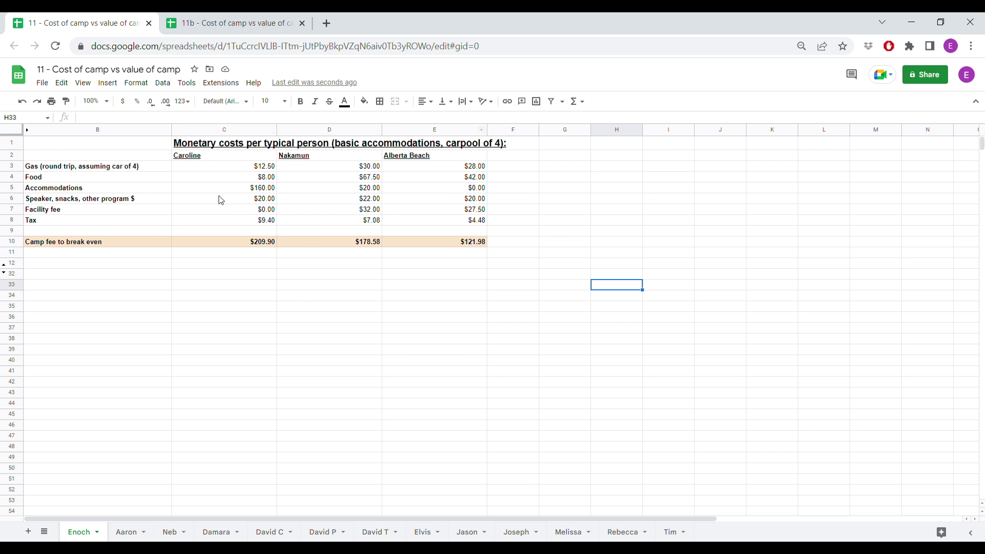
- Review the three camp headings and the cost categories listed down column B to the break-even row
{"action": "left_click", "coordinate": [211, 163]}
{"action": "left_click", "coordinate": [311, 163]}
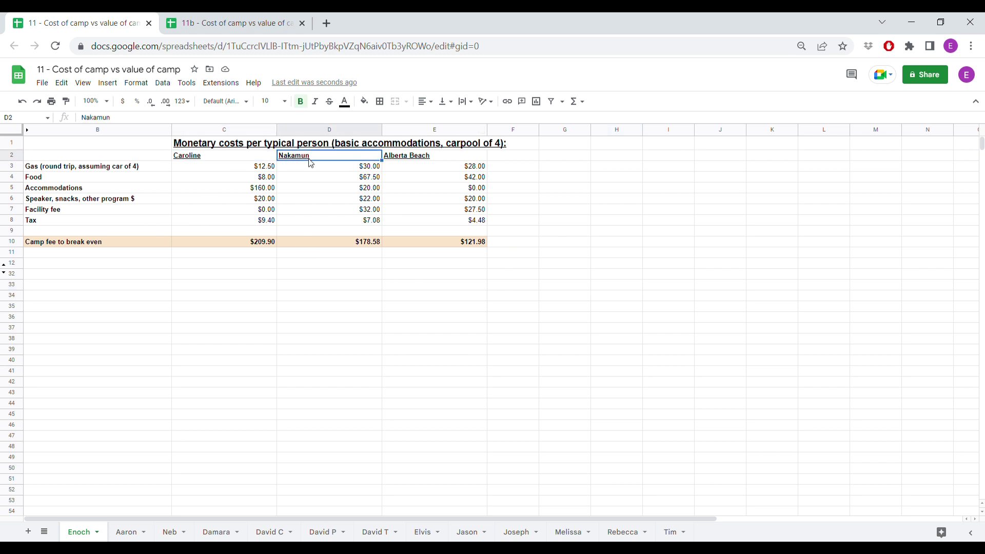
{"action": "left_click", "coordinate": [411, 159]}
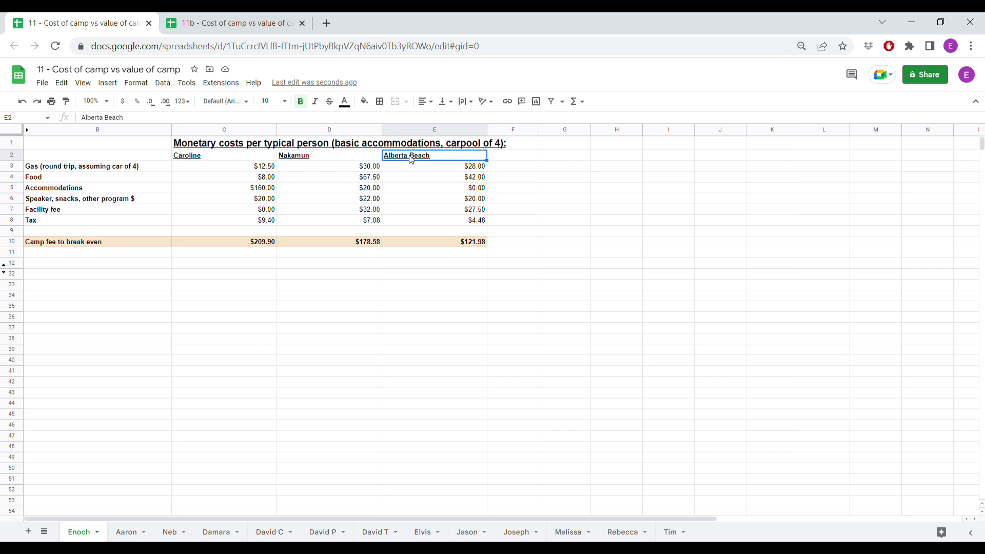
{"action": "key", "text": "Left"}
{"action": "key", "text": "Left"}
{"action": "key", "text": "Left"}
{"action": "key", "text": "Down"}
{"action": "key", "text": "Down"}
{"action": "key", "text": "Down"}
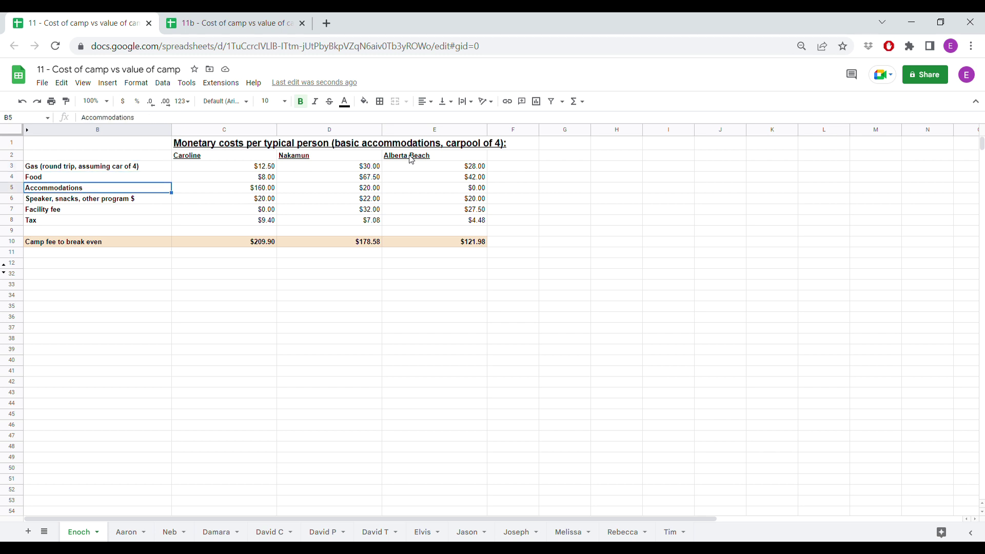
{"action": "key", "text": "Down"}
{"action": "key", "text": "Down"}
{"action": "key", "text": "Down"}
{"action": "key", "text": "Down"}
{"action": "key", "text": "Down"}
- Inspect the sum formula behind Caroline's break-even fee in C10 and compare it with the Alberta Beach fee
{"action": "key", "text": "Right"}
{"action": "key", "text": "Right"}
{"action": "key", "text": "Left"}
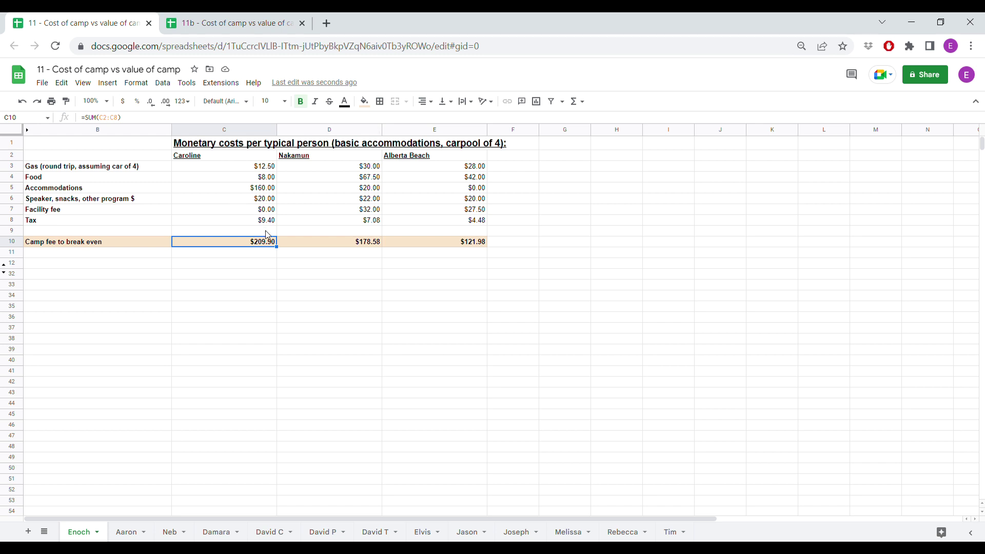
{"action": "key", "text": "Return"}
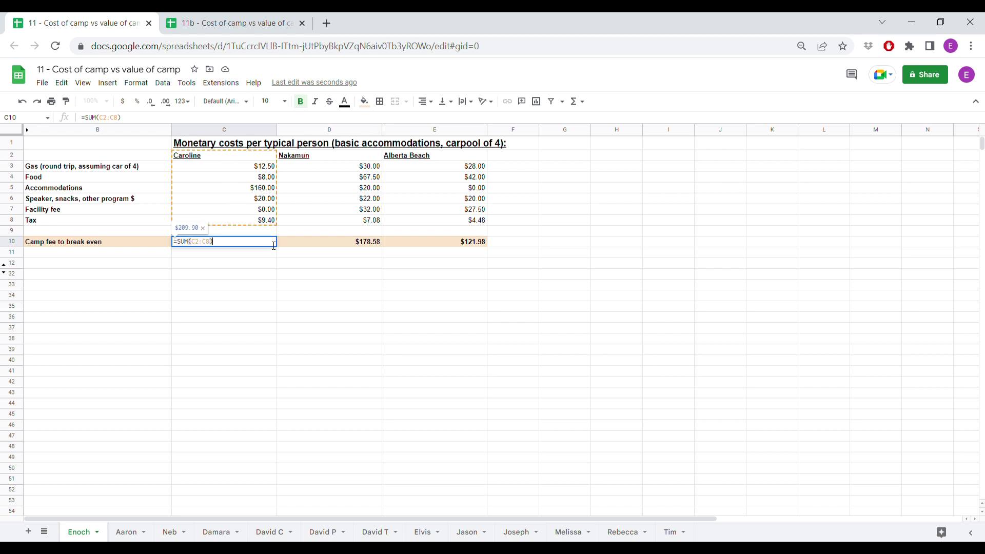
{"action": "left_click", "coordinate": [297, 265]}
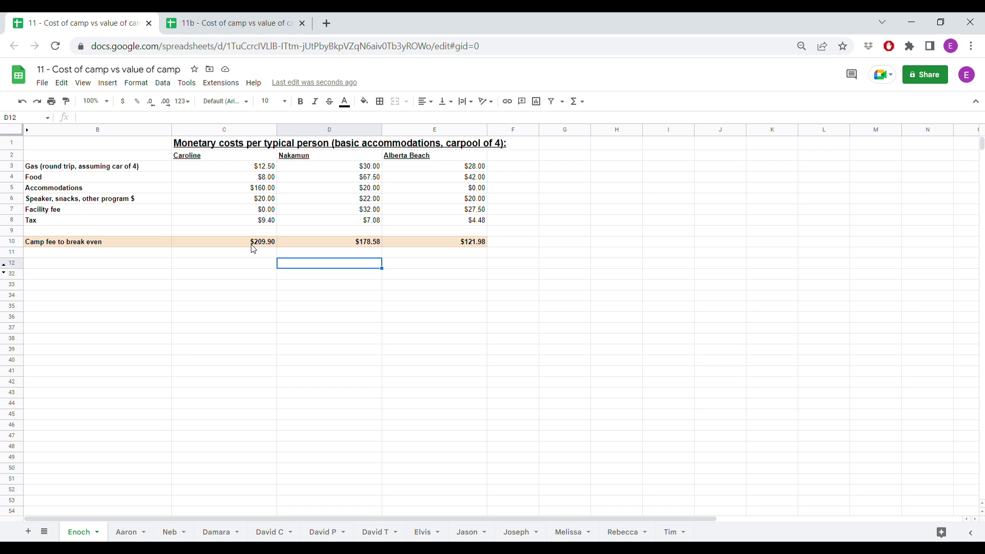
{"action": "left_click", "coordinate": [421, 243]}
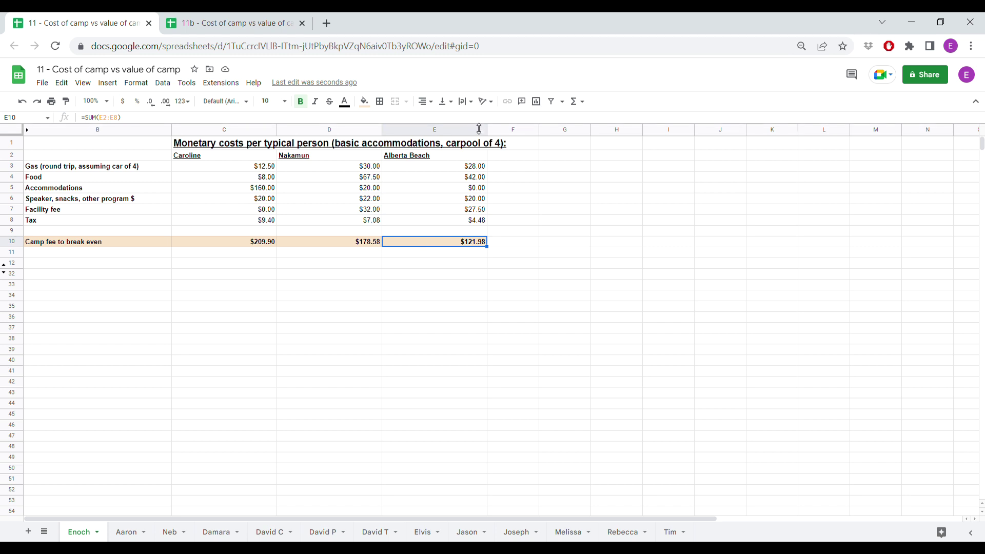
{"action": "left_click", "coordinate": [470, 277]}
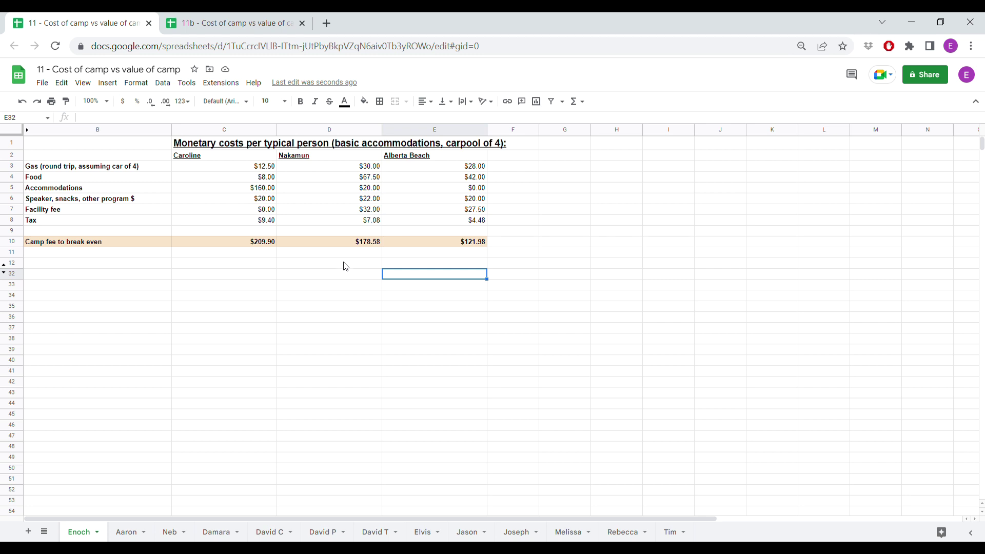
- Unhide rows 13 to 31 to show the dollar value section for intangibles
{"action": "left_click", "coordinate": [196, 275]}
{"action": "left_click", "coordinate": [70, 274]}
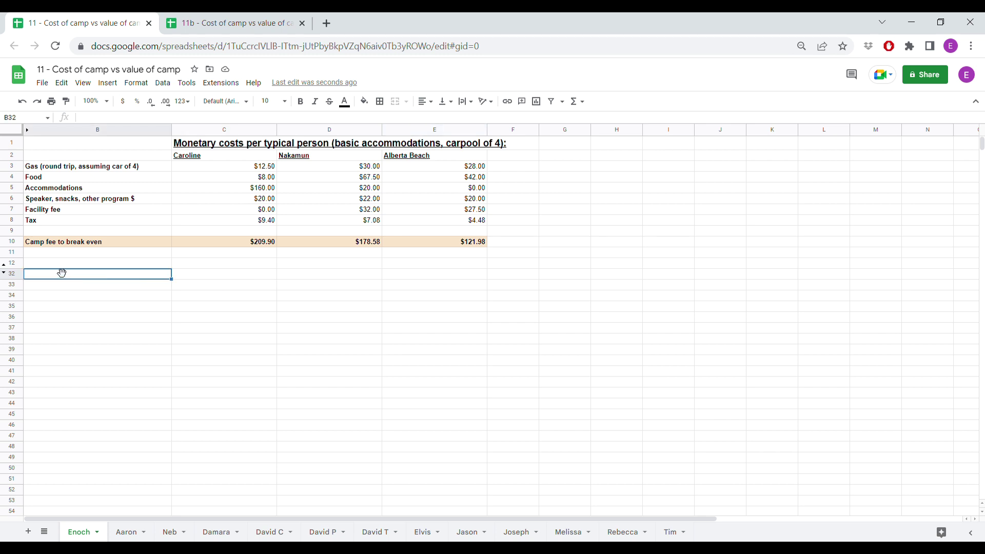
{"action": "left_click", "coordinate": [5, 277]}
{"action": "left_click", "coordinate": [209, 323]}
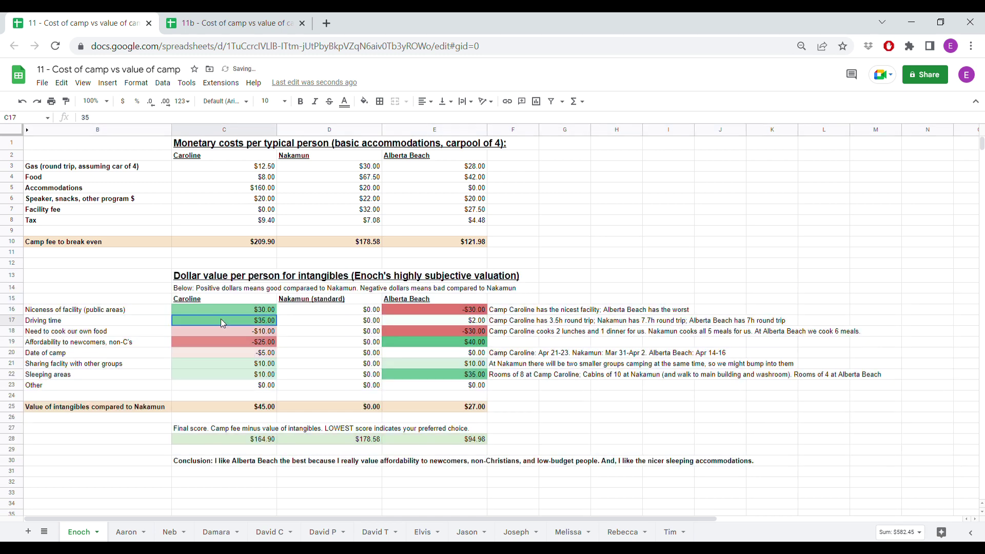
- Review the intangibles heading and its categories from niceness of facility down to affordability to newcomers
{"action": "left_click", "coordinate": [192, 277]}
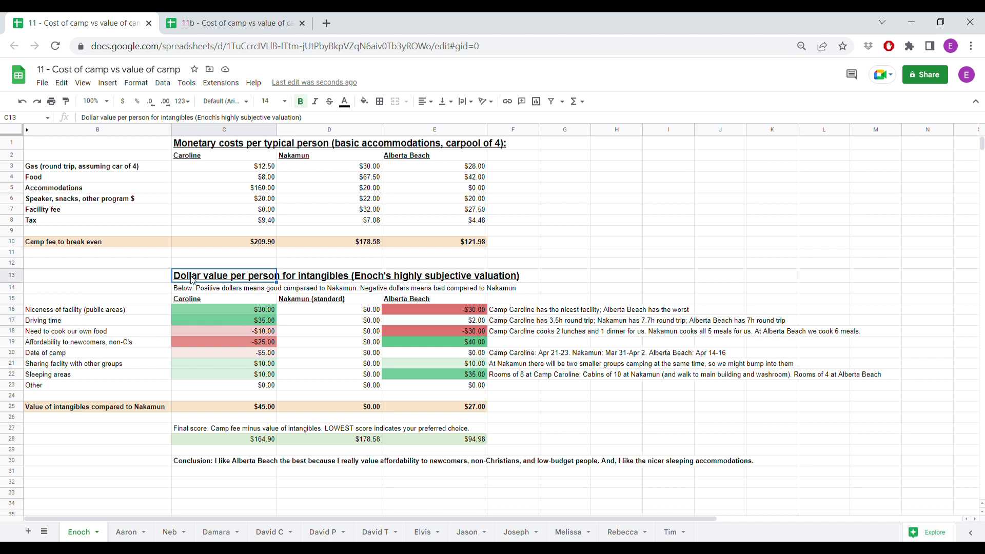
{"action": "left_click", "coordinate": [116, 311]}
{"action": "key", "text": "Down"}
{"action": "key", "text": "Down"}
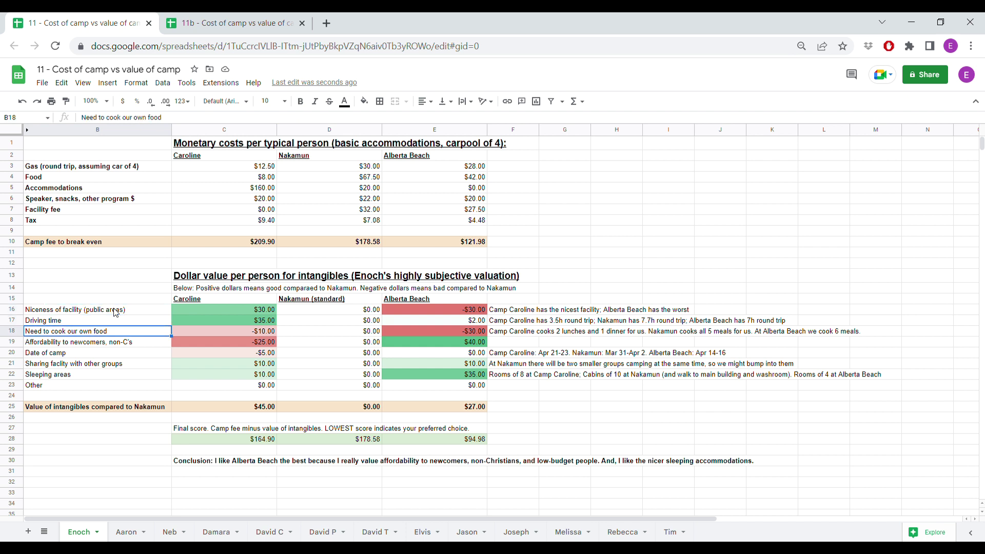
{"action": "key", "text": "Down"}
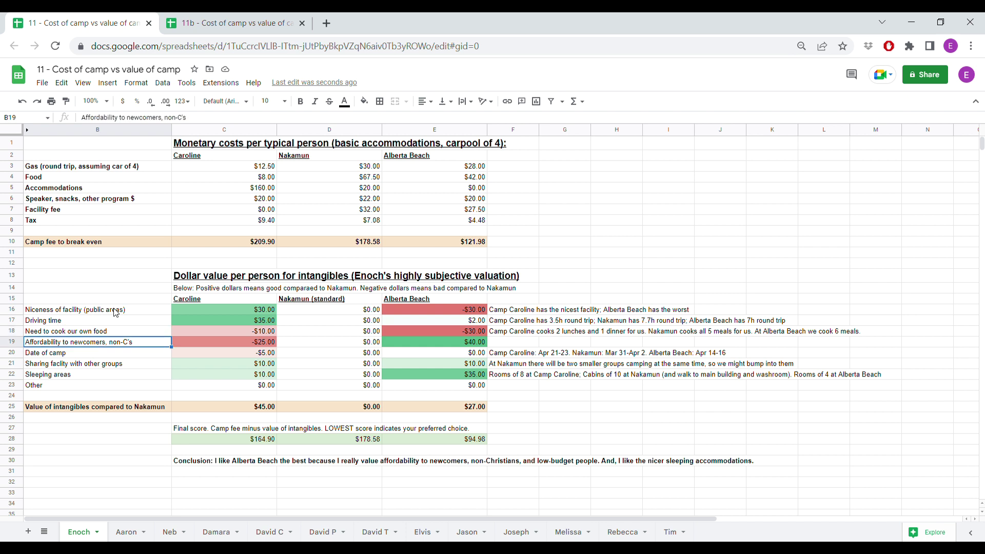
- Compare the camps' dollar values for affordability to newcomers and niceness of facility across columns C to E
{"action": "key", "text": "Right"}
{"action": "key", "text": "Right"}
{"action": "key", "text": "Right"}
{"action": "key", "text": "Left"}
{"action": "key", "text": "Left"}
{"action": "key", "text": "Left"}
{"action": "key", "text": "Up"}
{"action": "key", "text": "Up"}
{"action": "key", "text": "Up"}
{"action": "key", "text": "Right"}
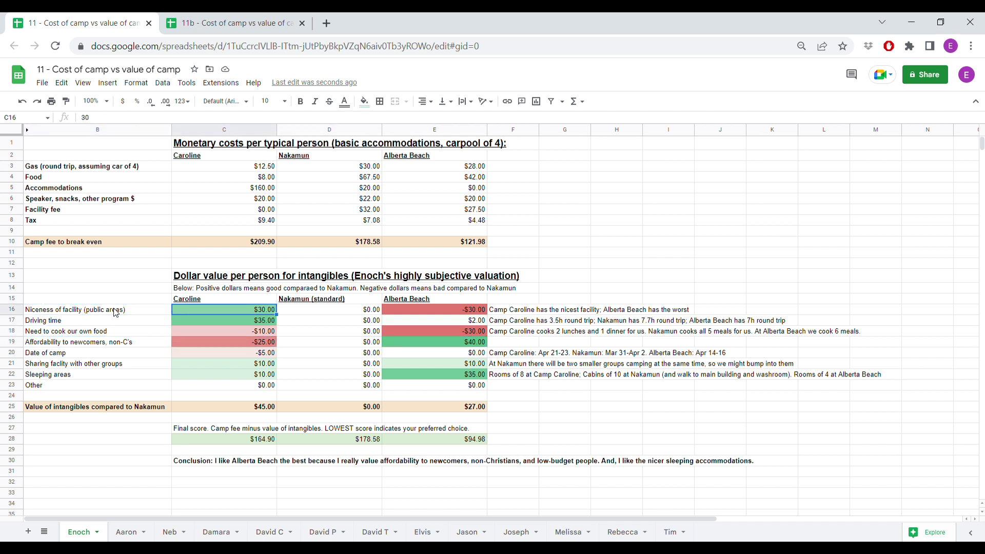
{"action": "key", "text": "Right"}
{"action": "key", "text": "Right"}
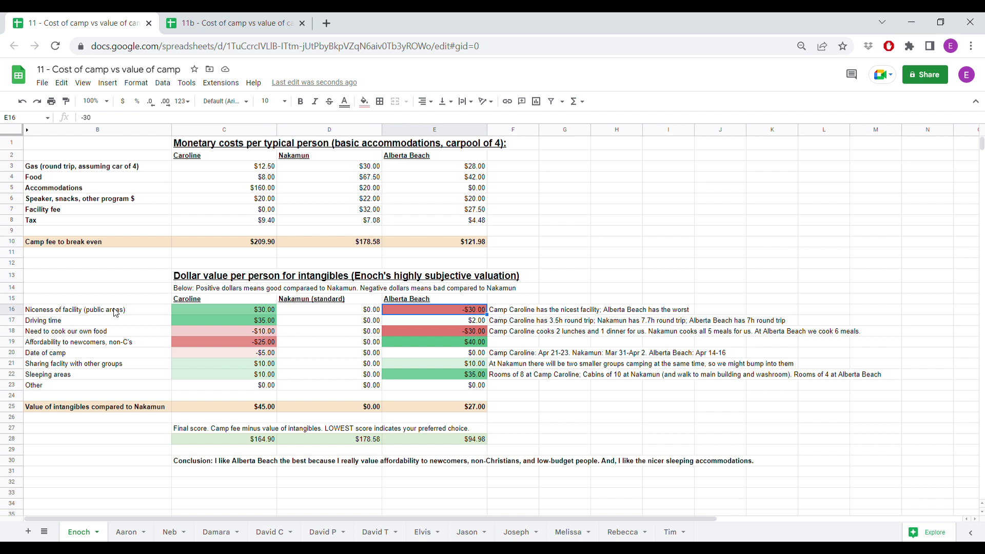
{"action": "key", "text": "Left"}
{"action": "key", "text": "Left"}
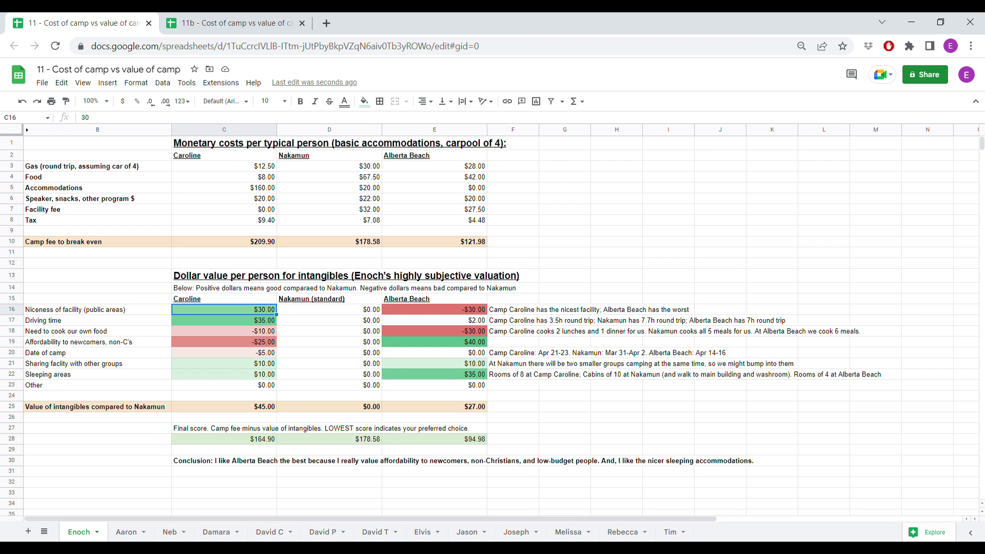
- Look through several other participants' valuation sheets and return to the first sheet
{"action": "left_click", "coordinate": [132, 533]}
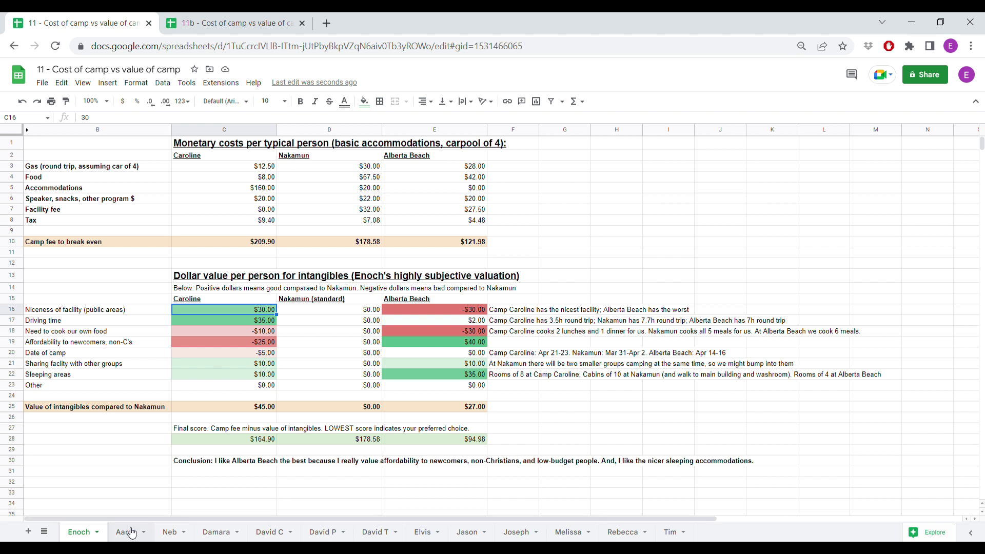
{"action": "left_click", "coordinate": [173, 532]}
{"action": "left_click", "coordinate": [211, 539]}
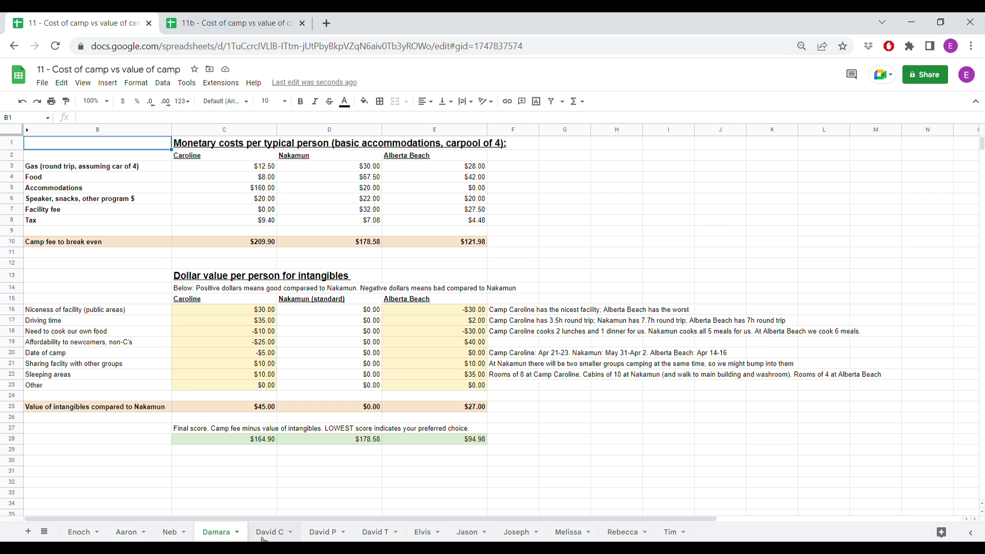
{"action": "left_click", "coordinate": [280, 538]}
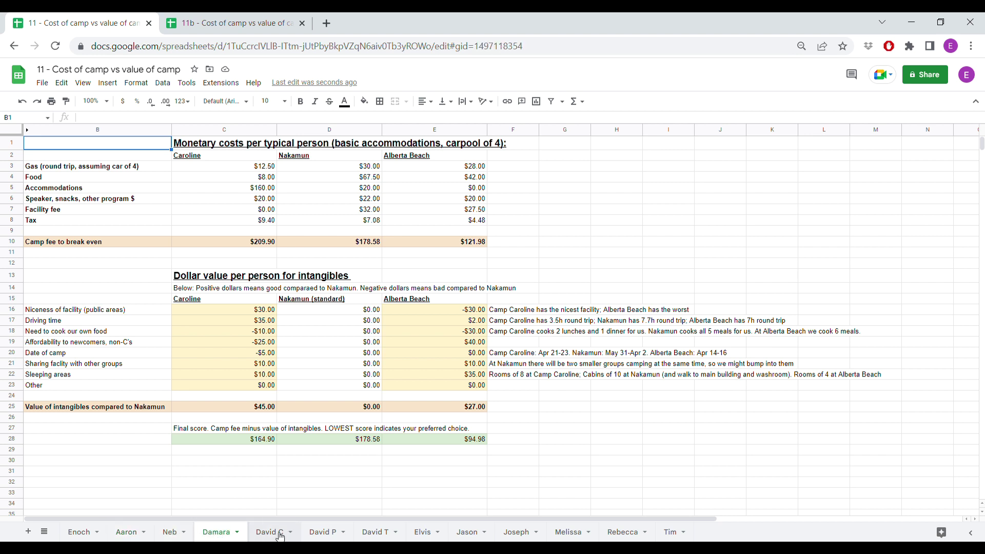
{"action": "left_click", "coordinate": [80, 532]}
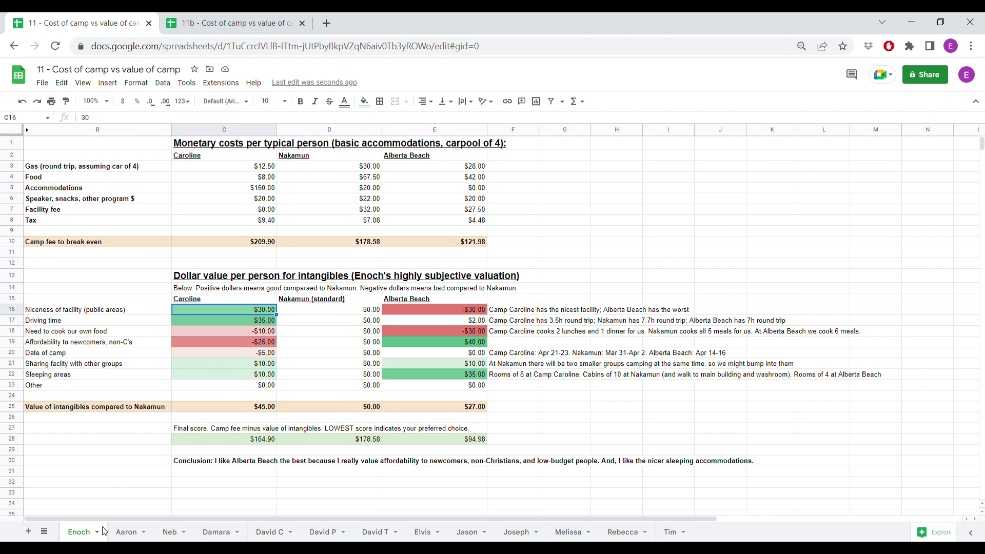